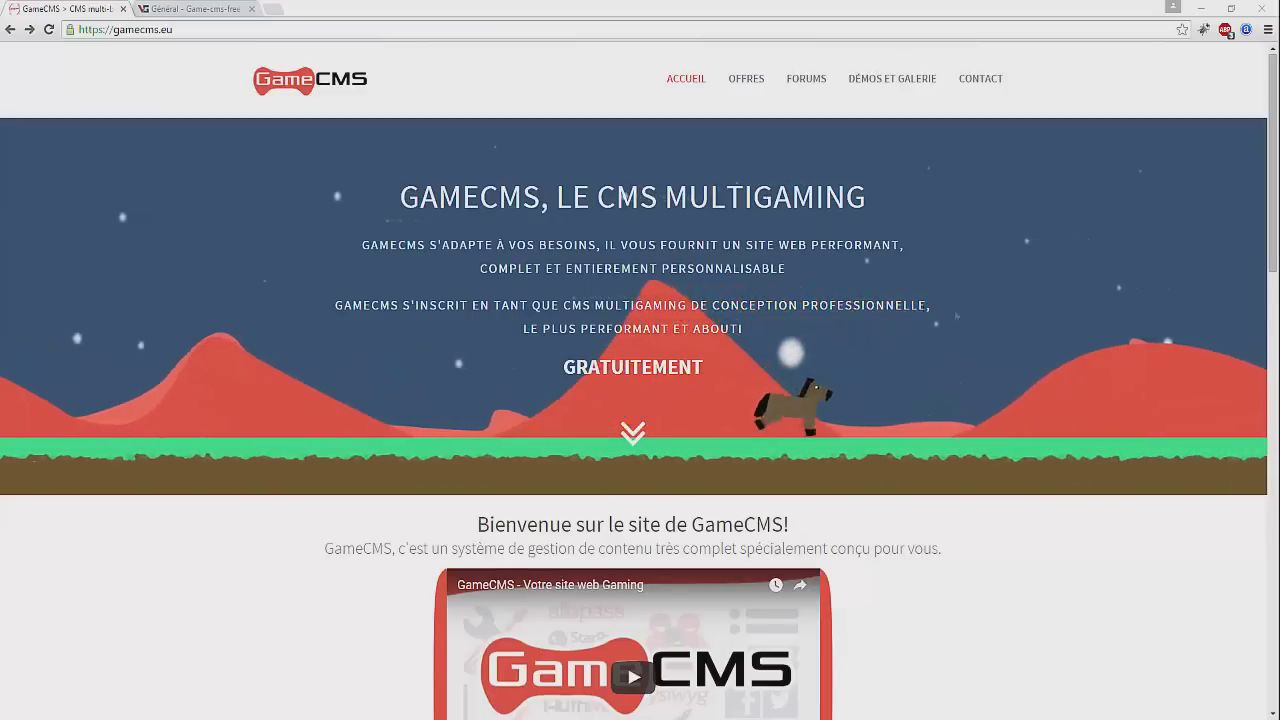
# - Look through the GameCMS home page, from the introduction to the Fonctionnalités section
pyautogui.scroll(-10, 958, 278)
pyautogui.scroll(-2, 958, 272)
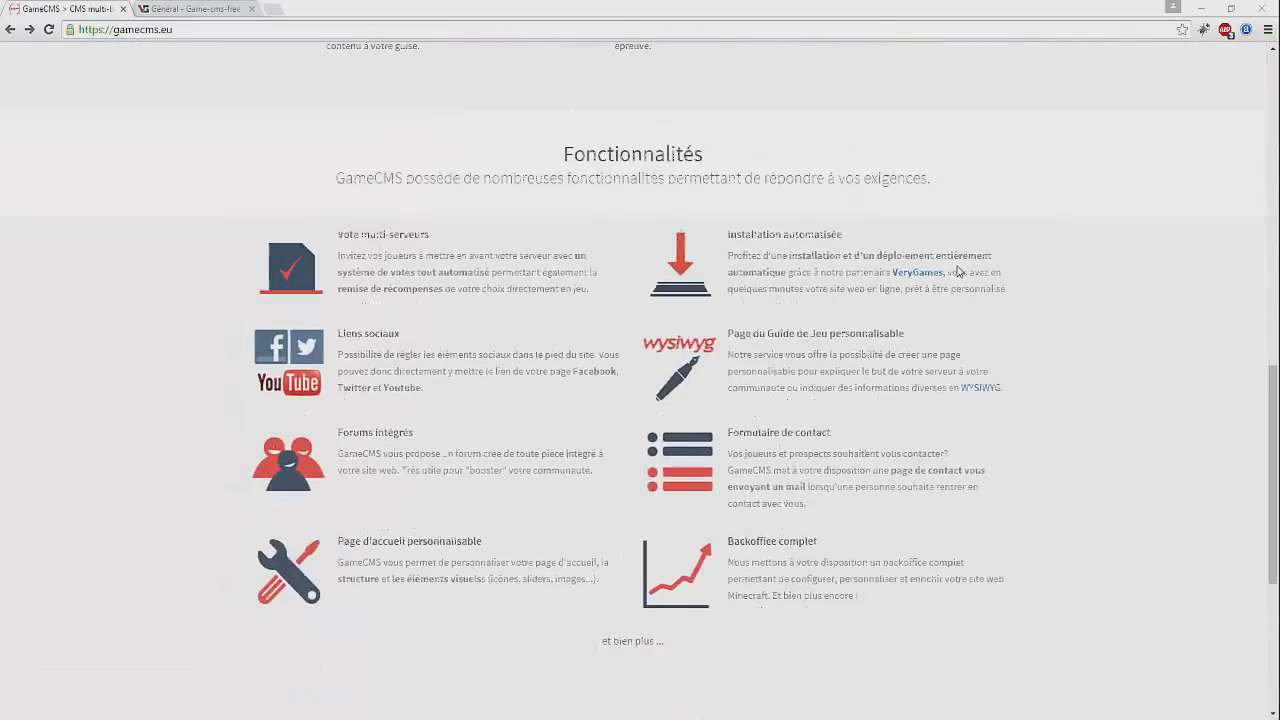
pyautogui.scroll(-3, 905, 248)
pyautogui.scroll(3, 897, 246)
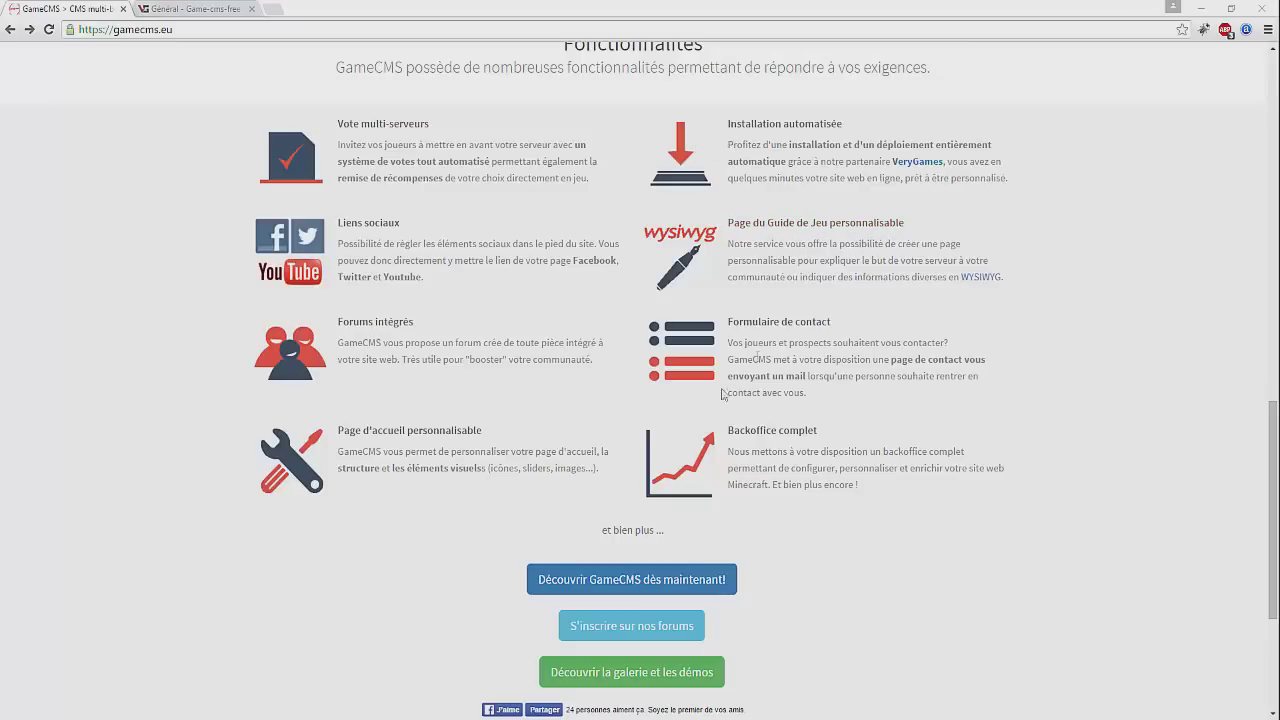
pyautogui.scroll(10, 559, 392)
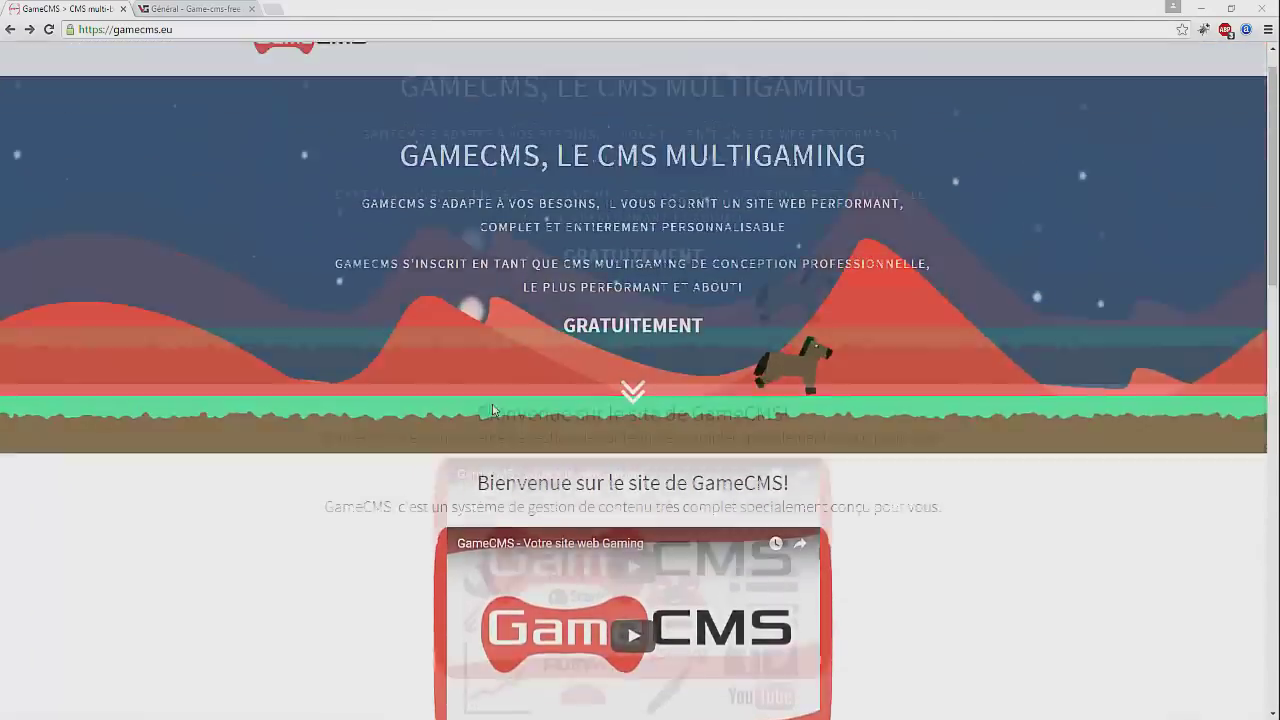
pyautogui.scroll(-4, 518, 383)
pyautogui.scroll(-3, 518, 383)
pyautogui.scroll(8, 517, 371)
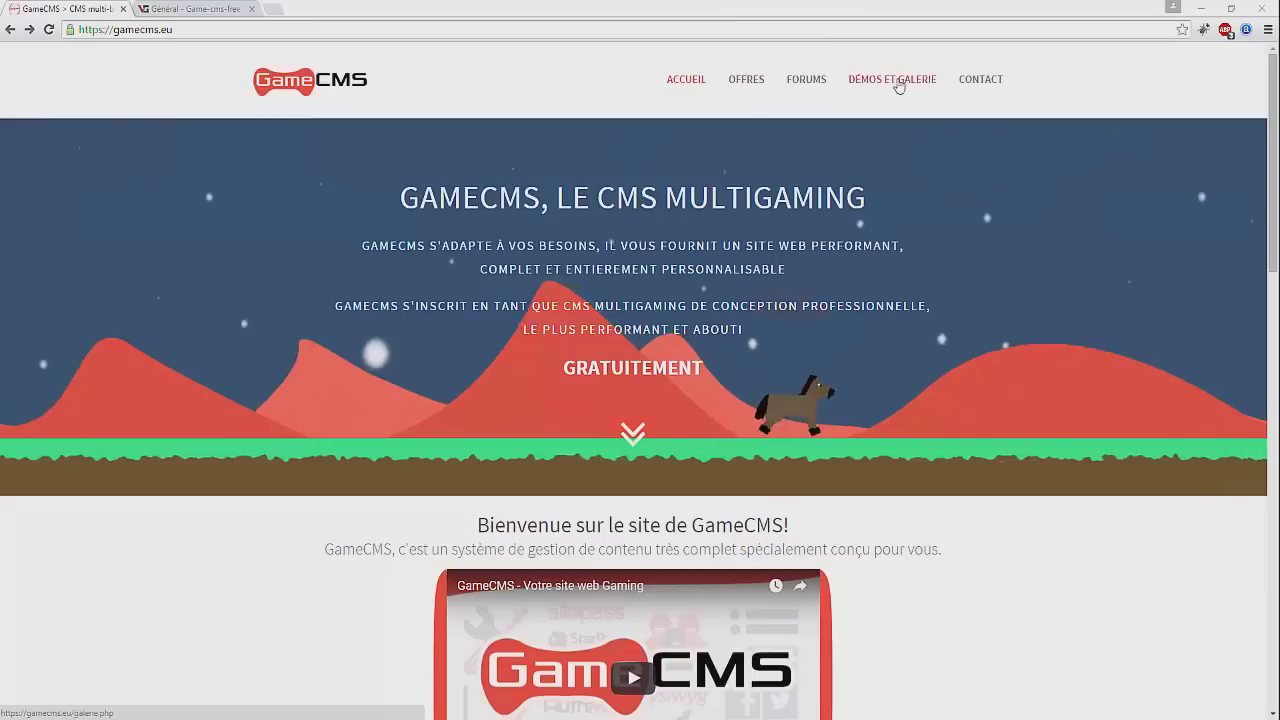
# - Open the GameCMS forums page, browse its forum categories, and close it again
pyautogui.click(808, 80)
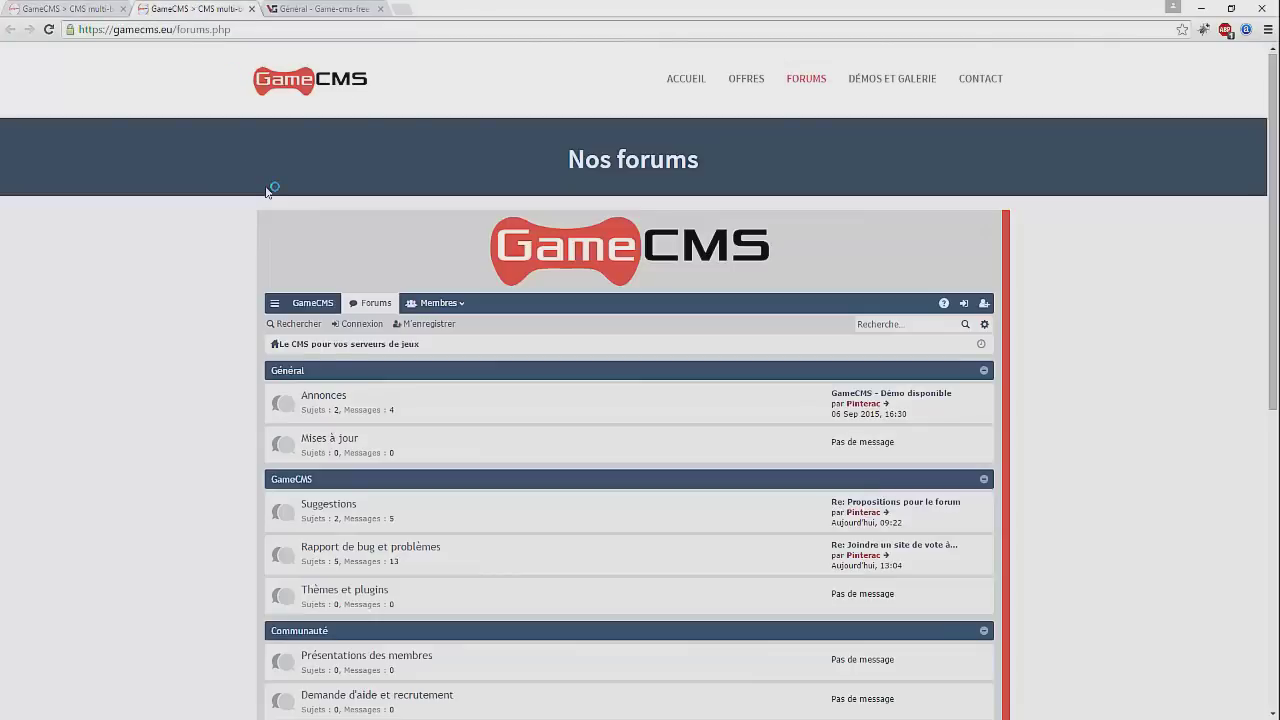
pyautogui.scroll(-2, 397, 376)
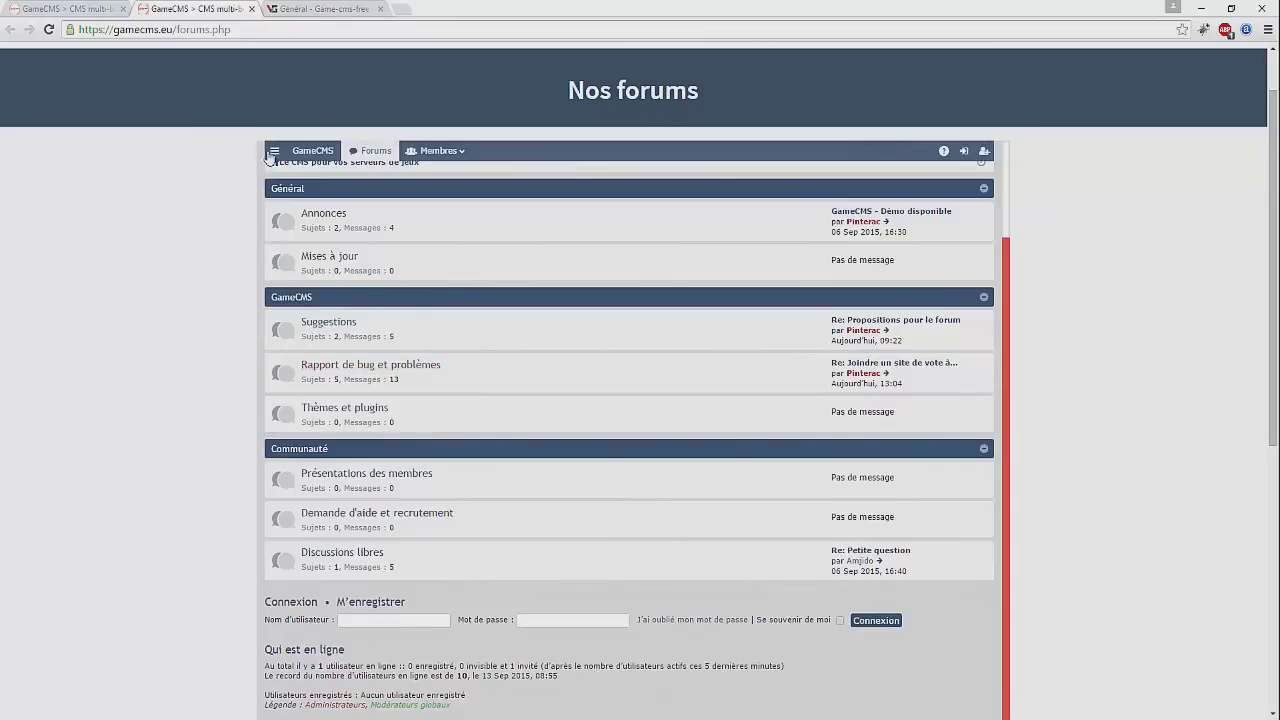
pyautogui.scroll(2, 441, 347)
pyautogui.scroll(-1, 440, 347)
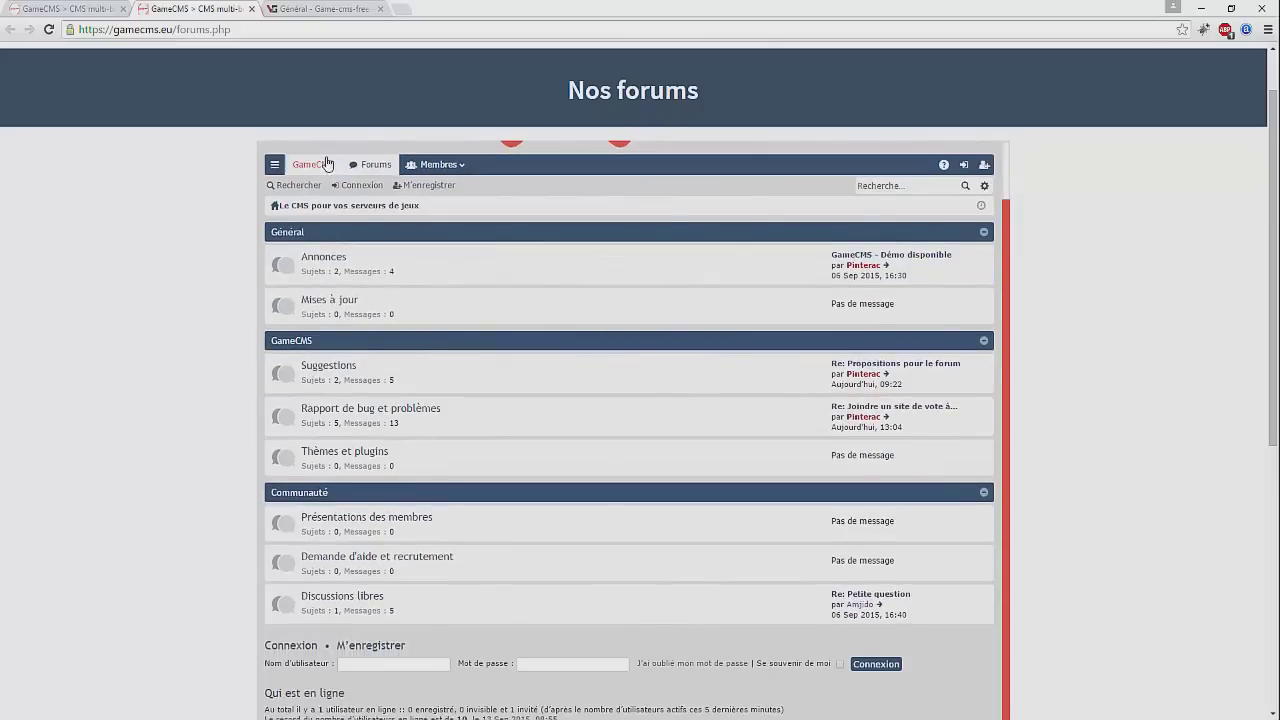
pyautogui.click(251, 9)
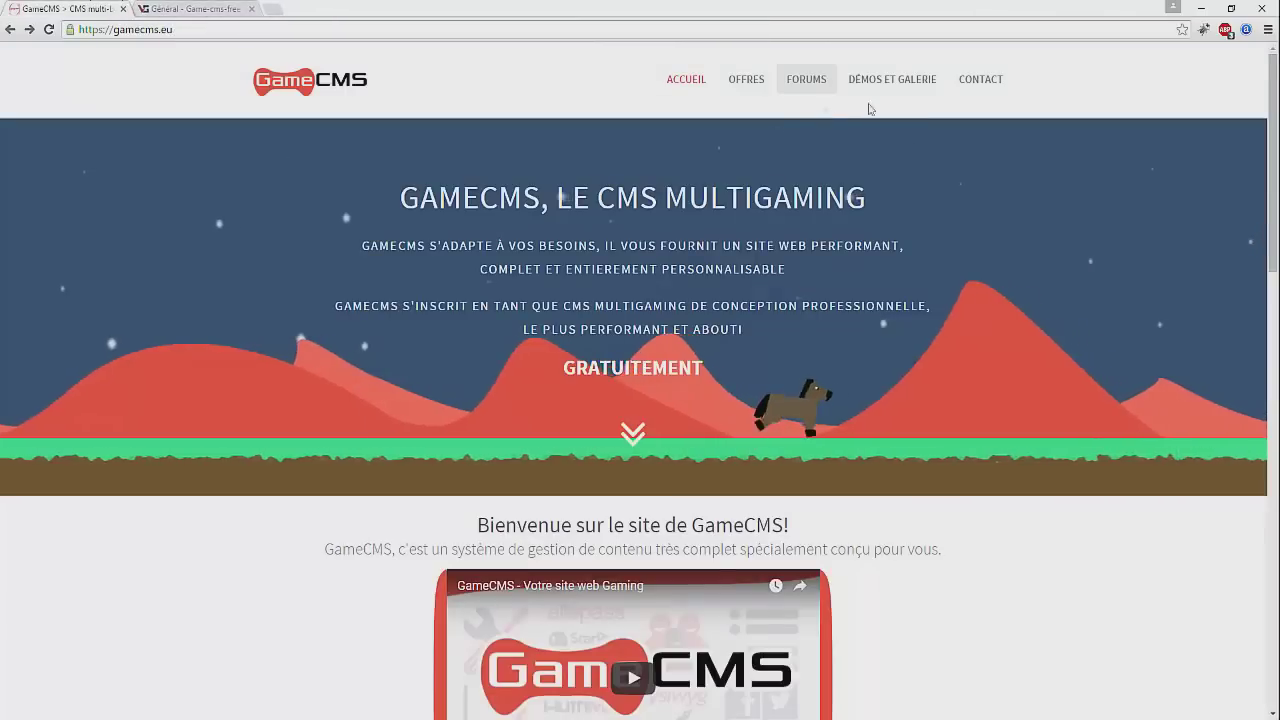
# - Open the GameCMS offers page and view the GameCMS Premium offer before reselecting GameCMS Gratuit
pyautogui.click(750, 83)
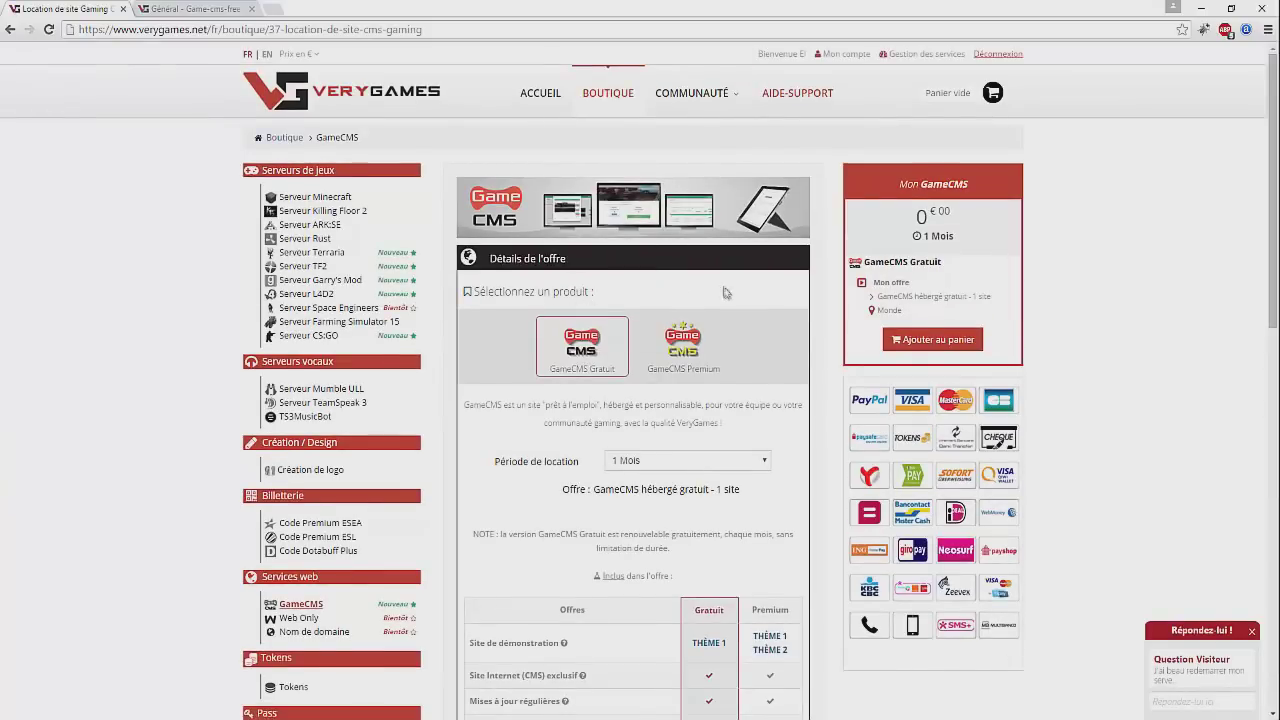
pyautogui.scroll(-1, 725, 292)
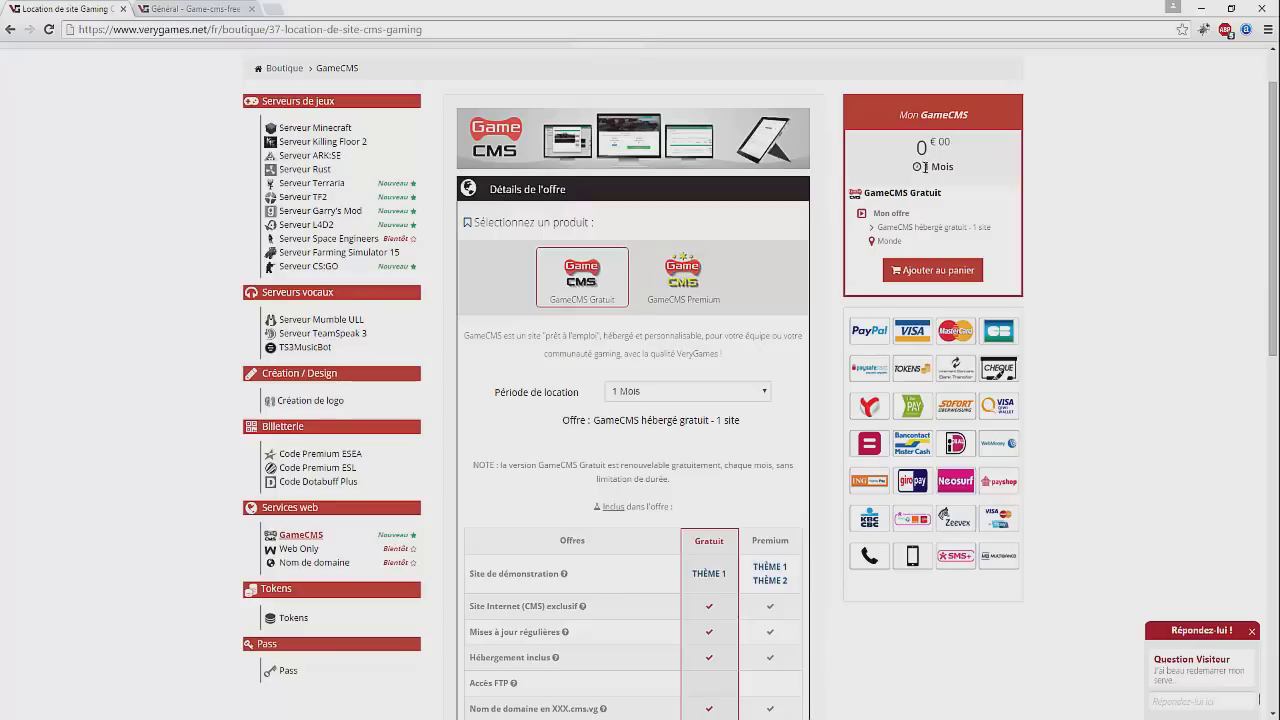
pyautogui.click(697, 287)
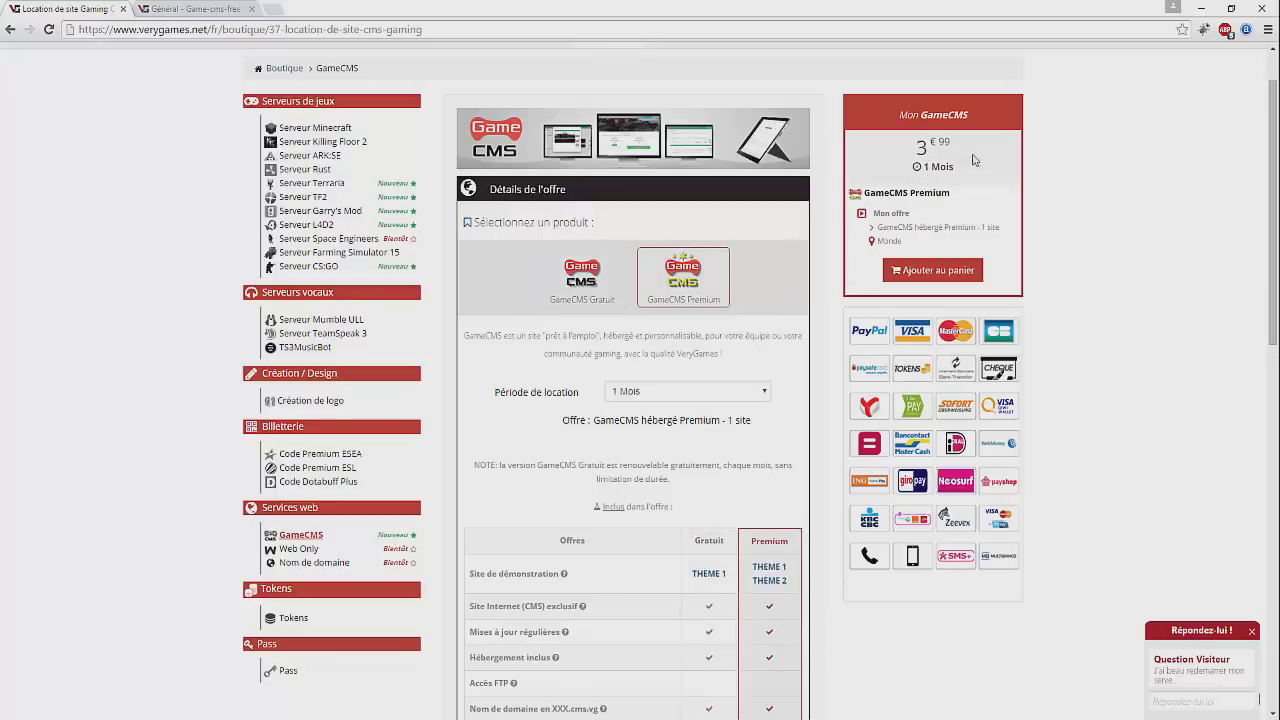
pyautogui.scroll(-2, 1022, 298)
pyautogui.click(585, 140)
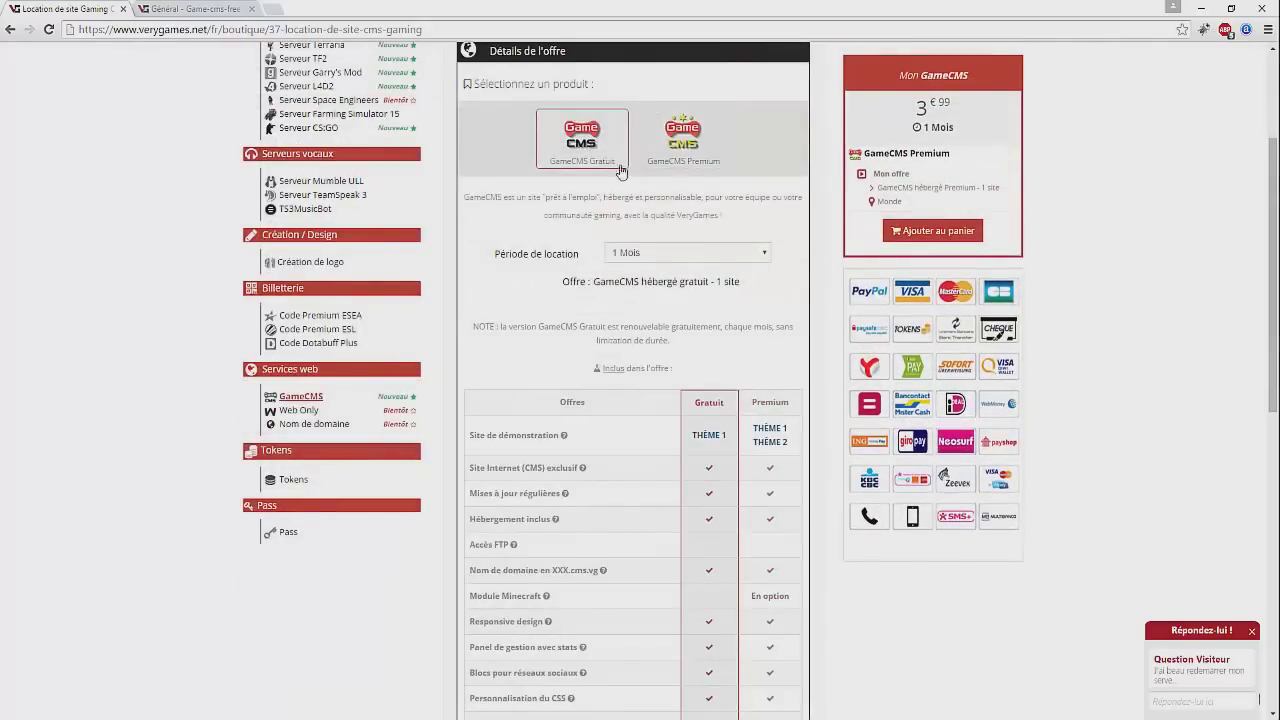
# - Examine the Gratuit and Premium comparison table, including the details on the XXX.cms.vg domain name and the Minecraft module
pyautogui.scroll(-1, 755, 231)
pyautogui.click(727, 190)
pyautogui.click(727, 191)
pyautogui.scroll(-2, 731, 222)
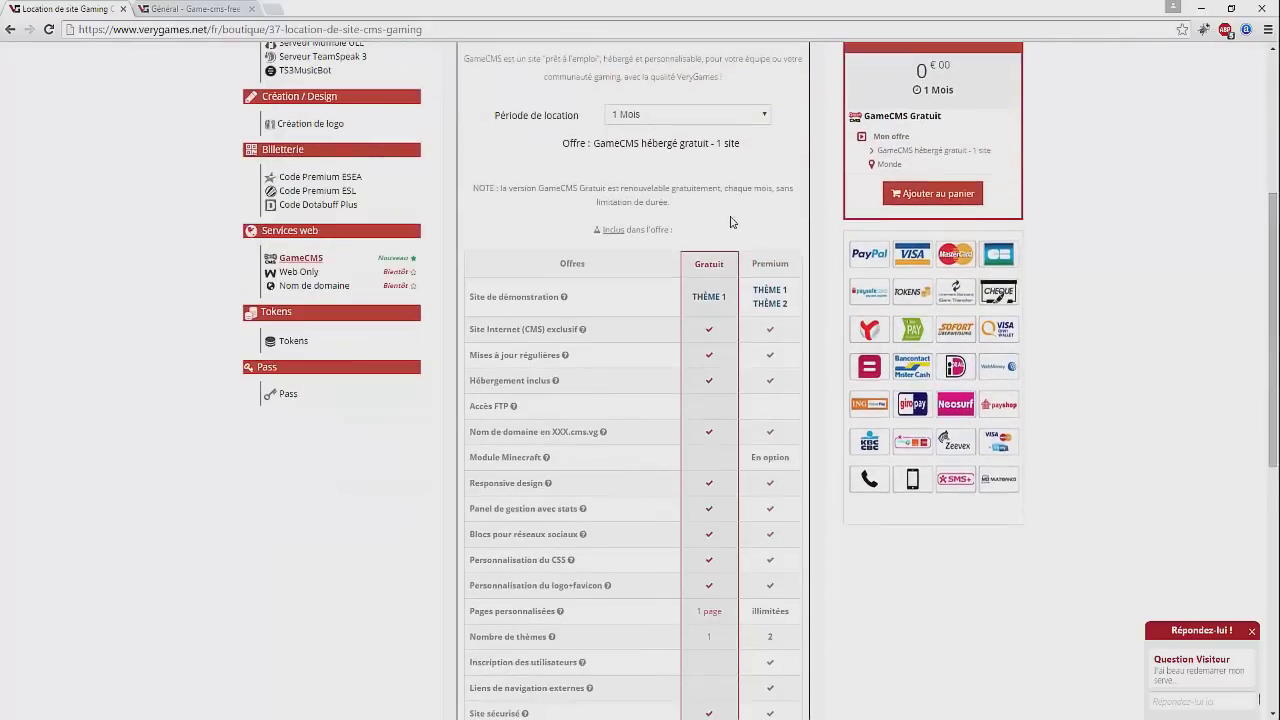
pyautogui.scroll(-1, 737, 220)
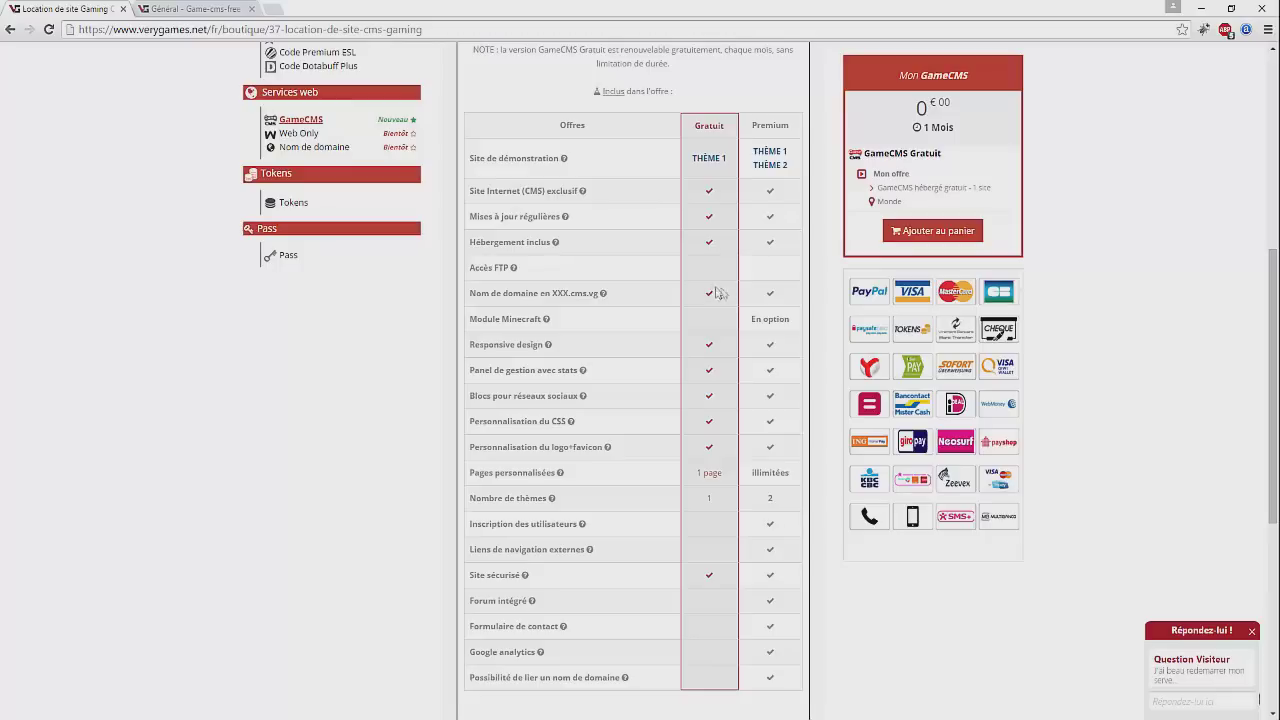
pyautogui.moveTo(603, 296)
pyautogui.scroll(-1, 640, 370)
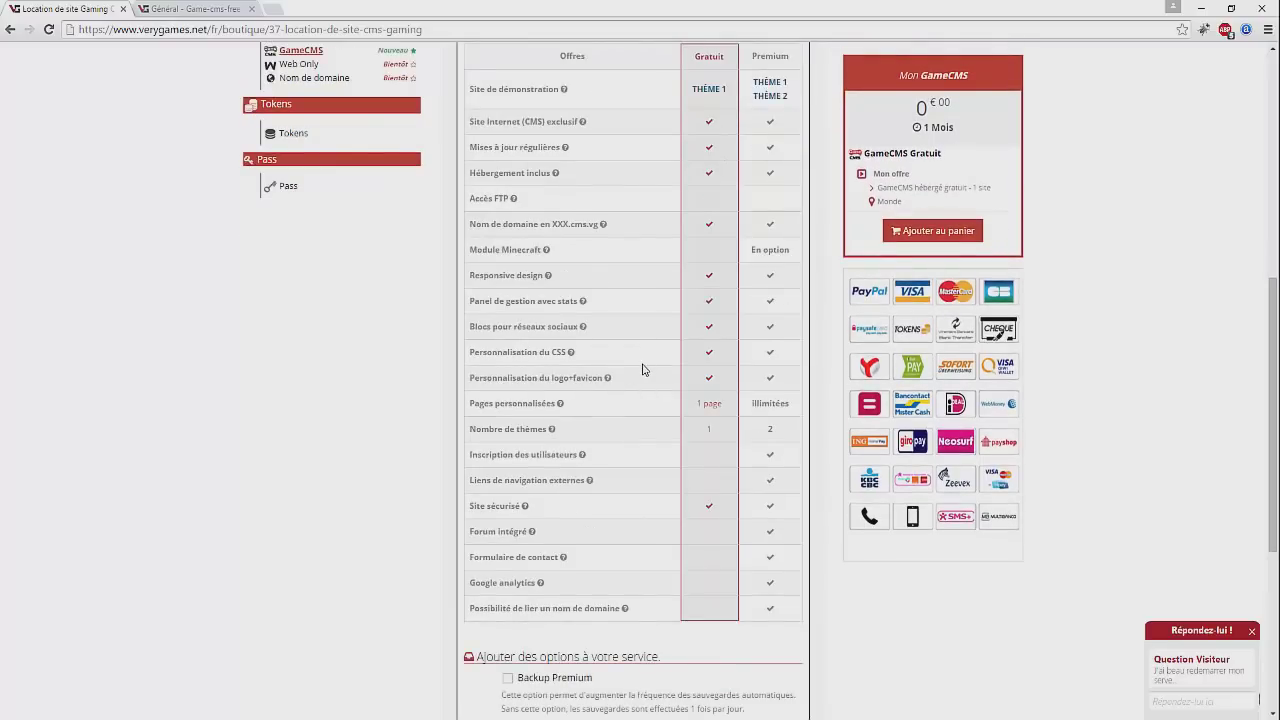
pyautogui.scroll(1, 643, 348)
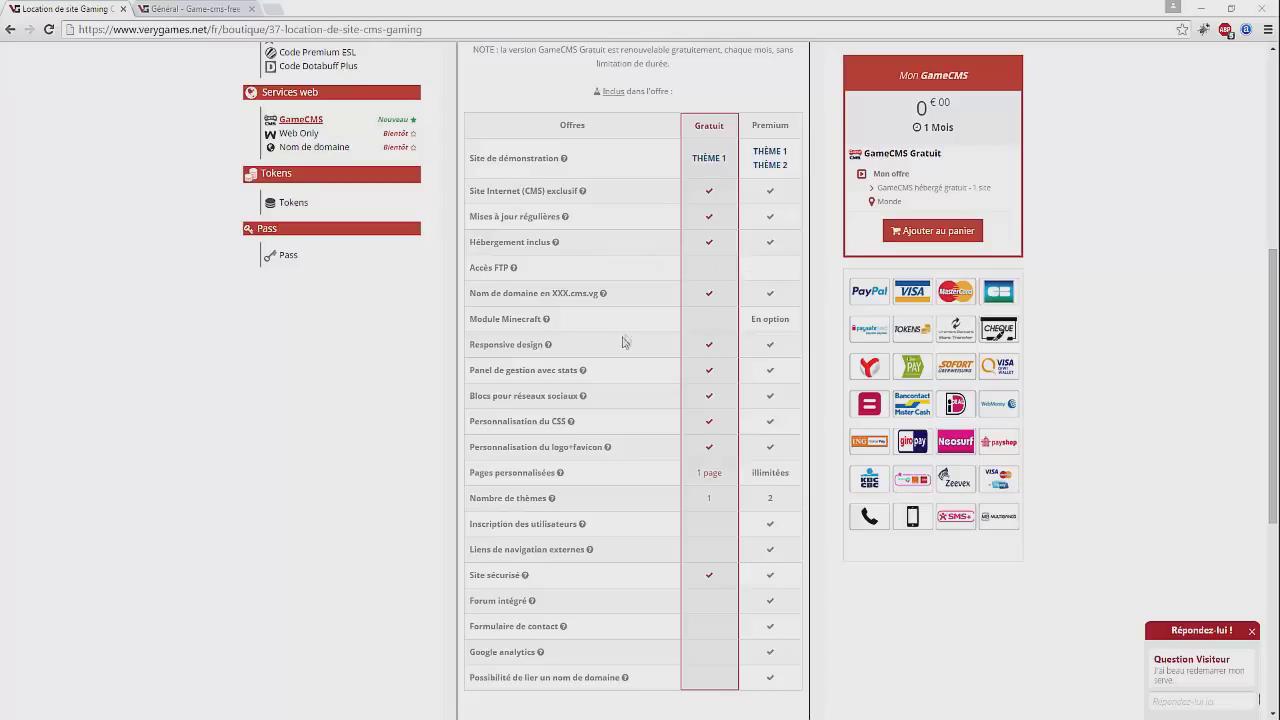
pyautogui.moveTo(548, 321)
pyautogui.scroll(2, 760, 303)
pyautogui.scroll(-2, 758, 305)
pyautogui.scroll(-1, 741, 313)
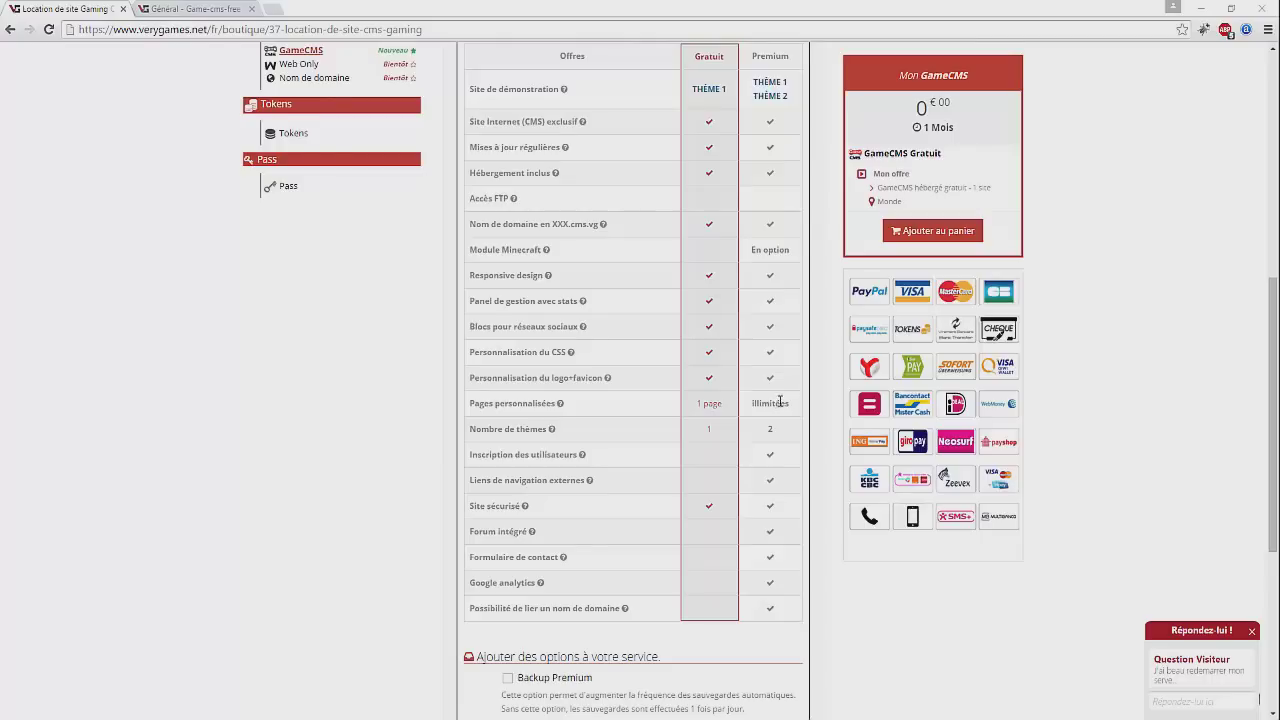
# - Review the rest of the offer page, from the remaining comparison rows to the Backup Premium option and the order summary
pyautogui.scroll(4, 779, 404)
pyautogui.scroll(-4, 779, 404)
pyautogui.scroll(-1, 903, 531)
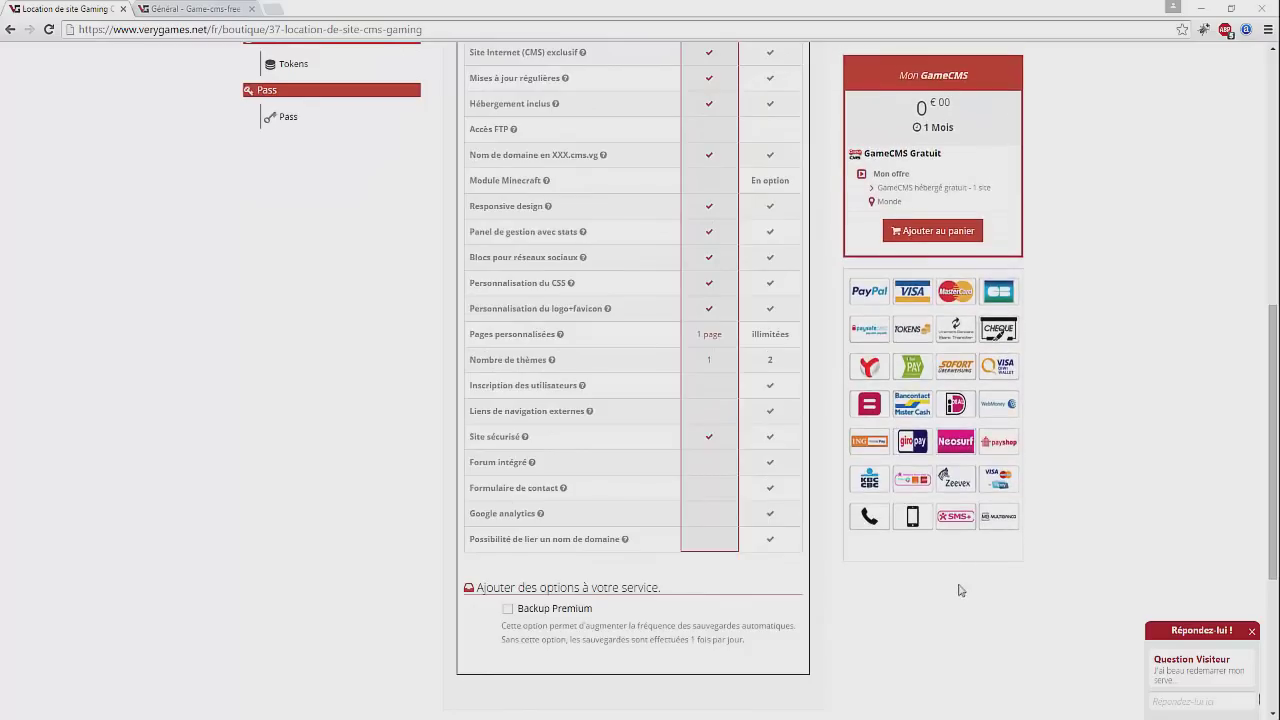
pyautogui.scroll(6, 930, 570)
pyautogui.scroll(-9, 780, 450)
pyautogui.scroll(4, 620, 260)
pyautogui.scroll(-3, 612, 310)
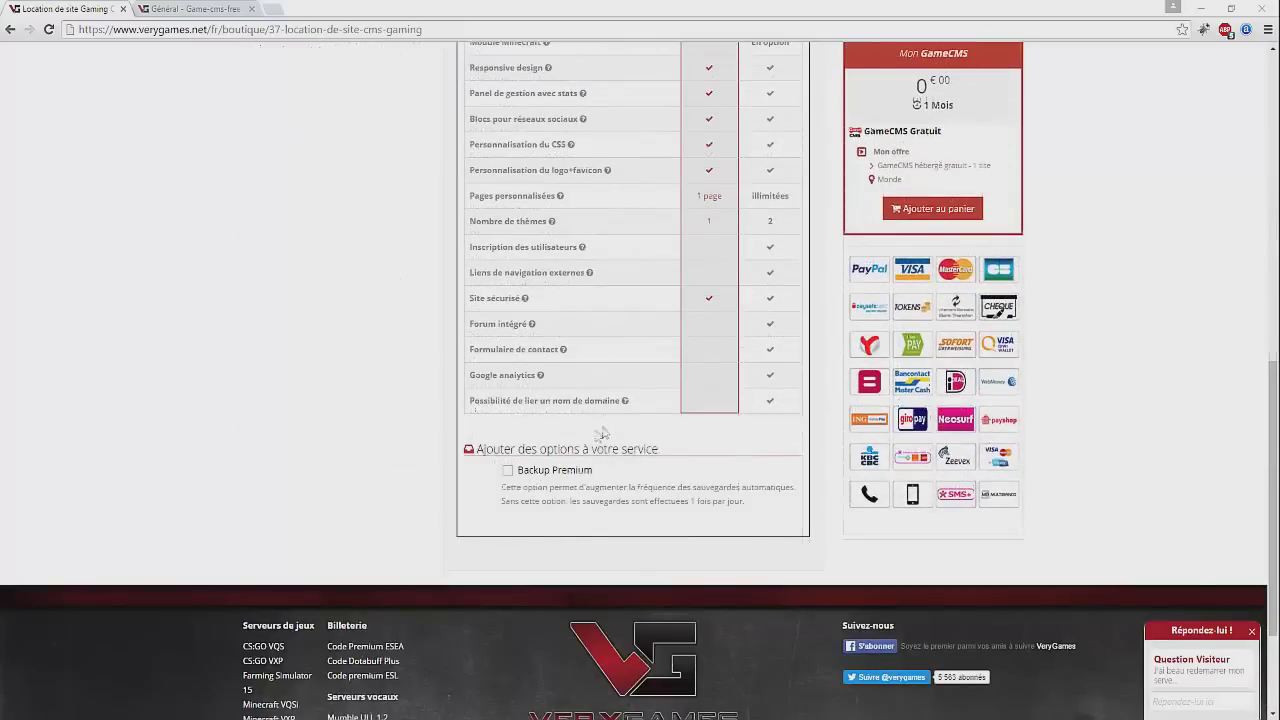
pyautogui.scroll(6, 615, 470)
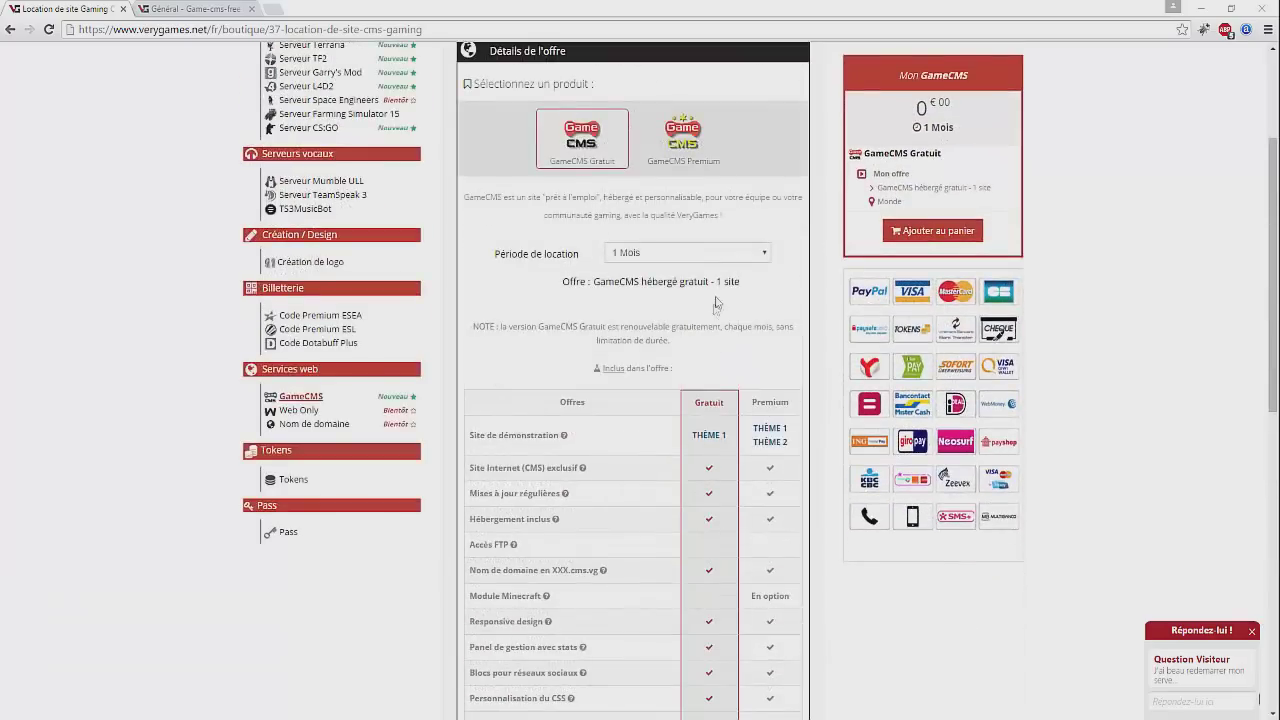
pyautogui.scroll(1, 620, 479)
pyautogui.scroll(-5, 660, 420)
pyautogui.scroll(3, 724, 333)
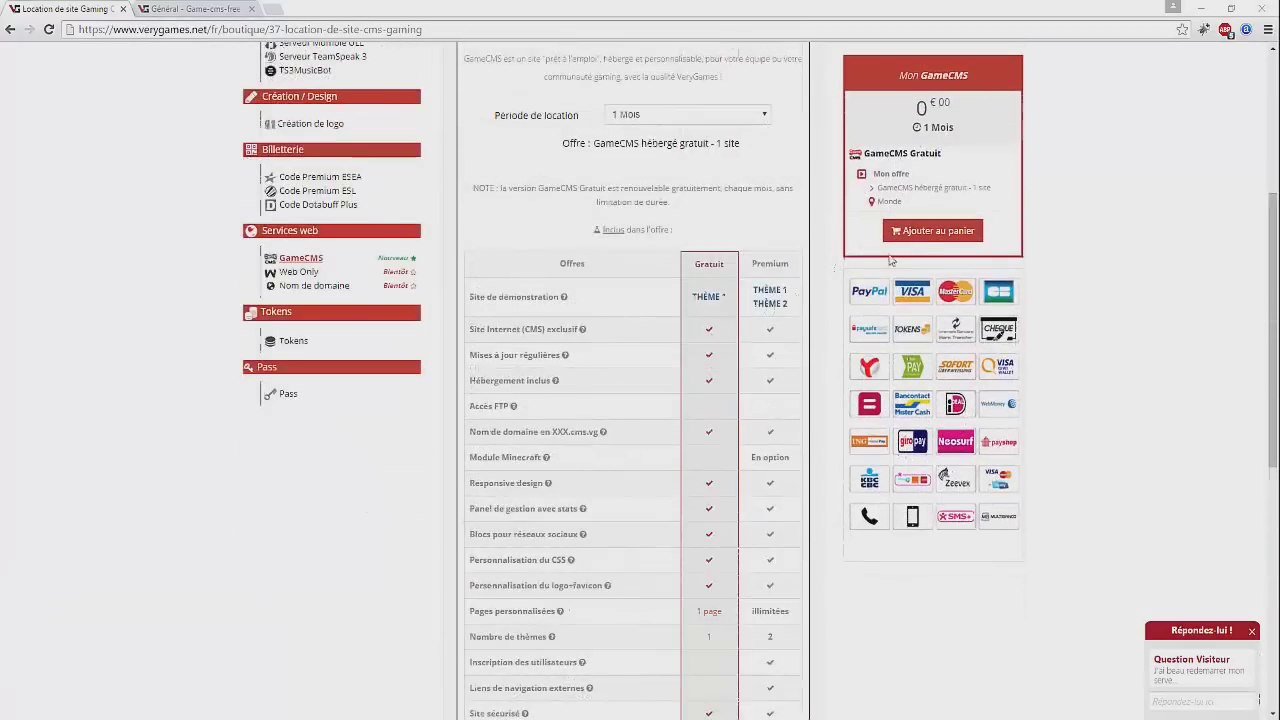
pyautogui.scroll(2, 706, 334)
pyautogui.scroll(2, 715, 311)
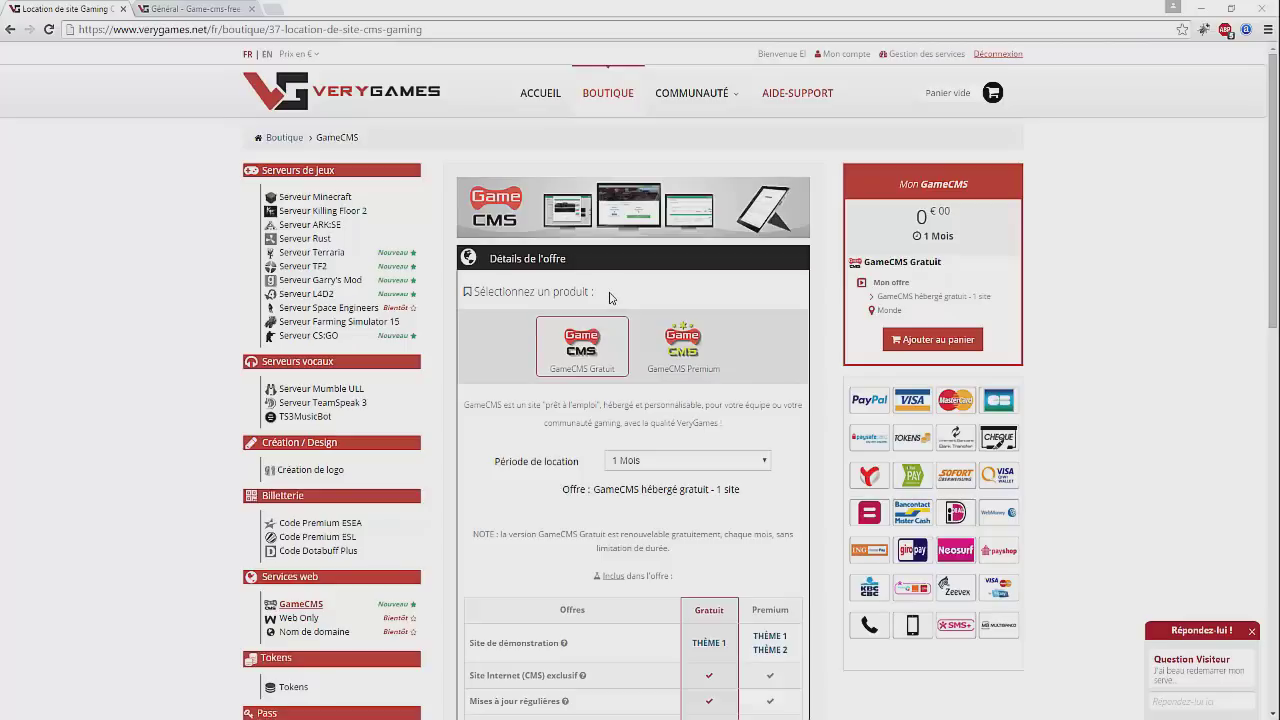
# - Switch to the service's general settings page, open its website elthor.cms.vg in a separate tab, and view the home page
pyautogui.click(220, 8)
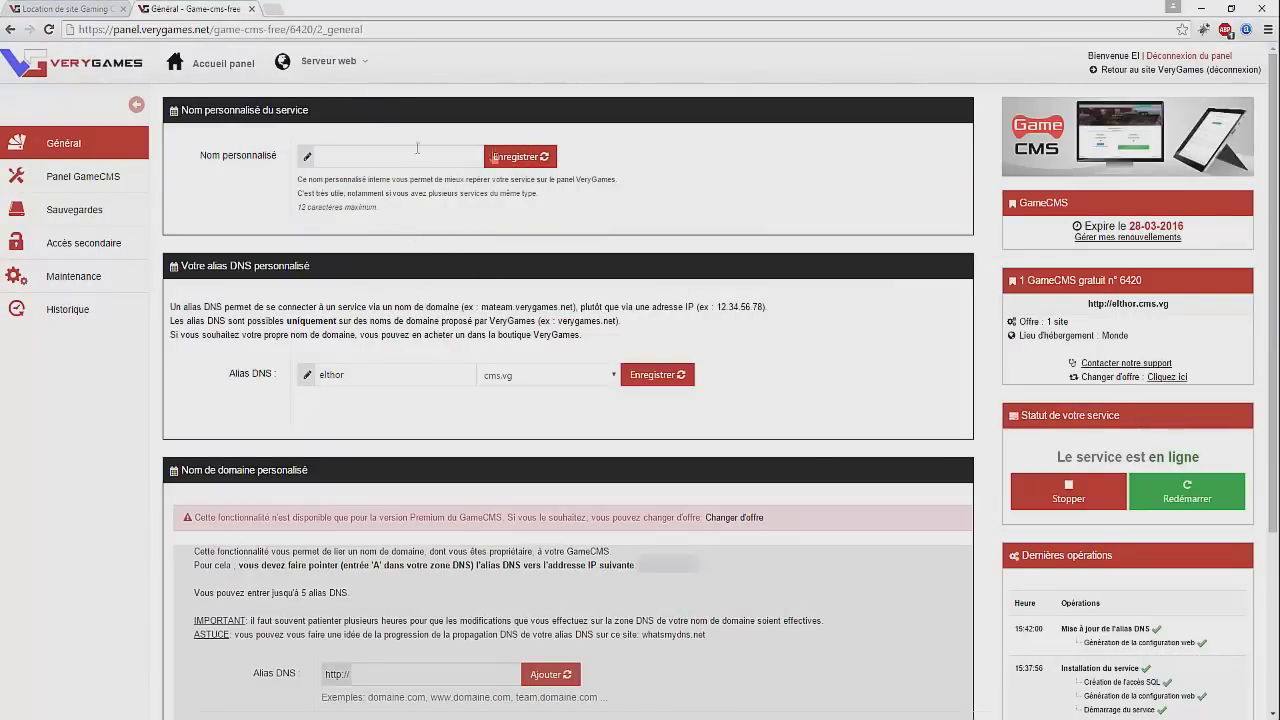
pyautogui.middleClick(1143, 306)
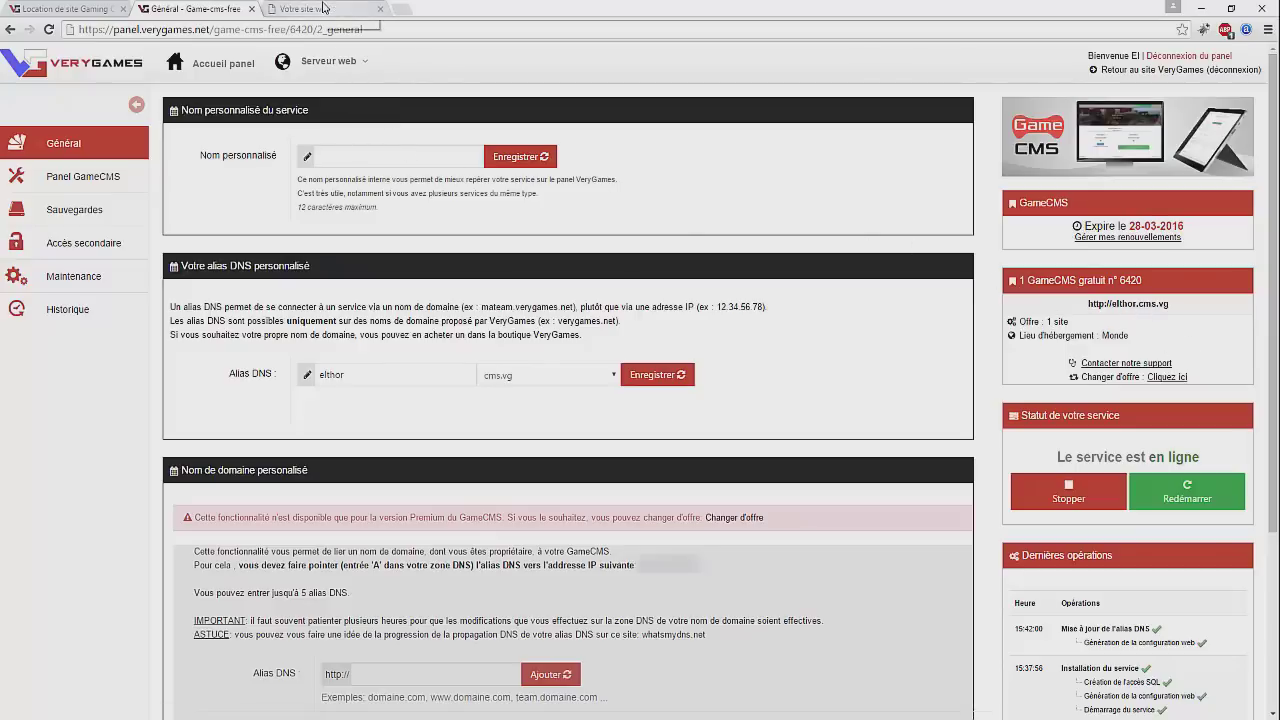
pyautogui.click(322, 8)
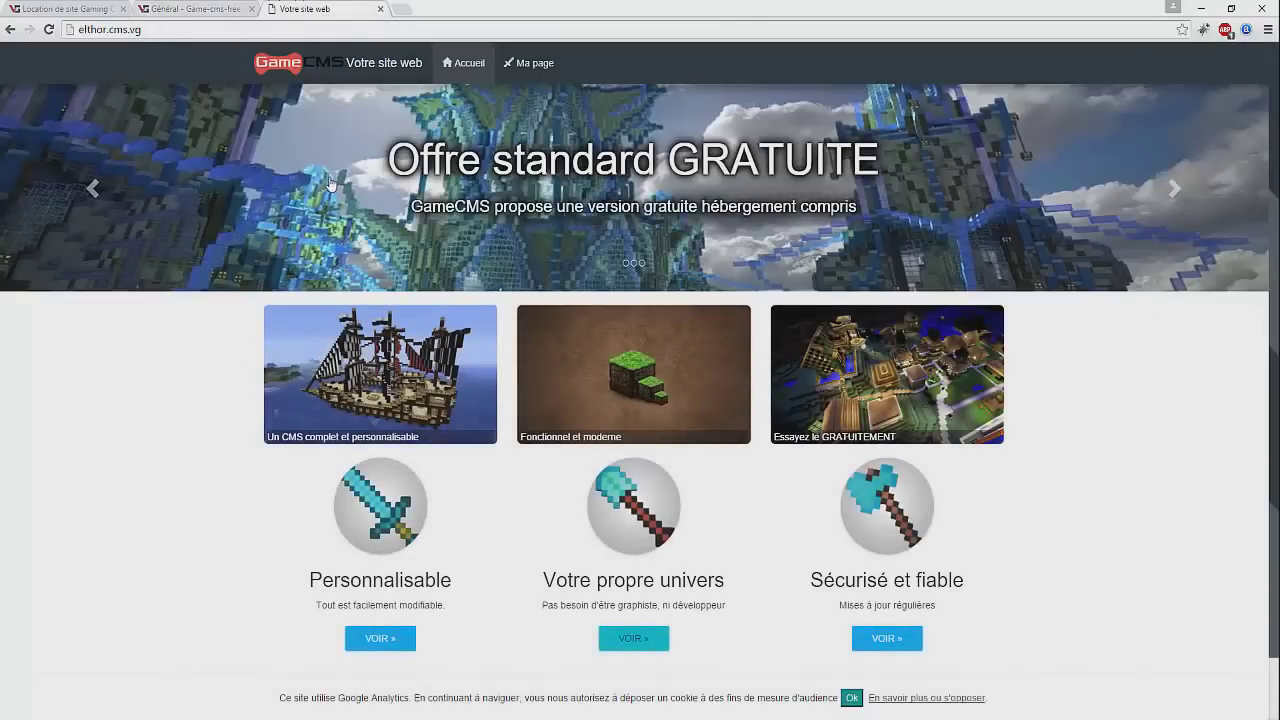
pyautogui.scroll(-1, 614, 415)
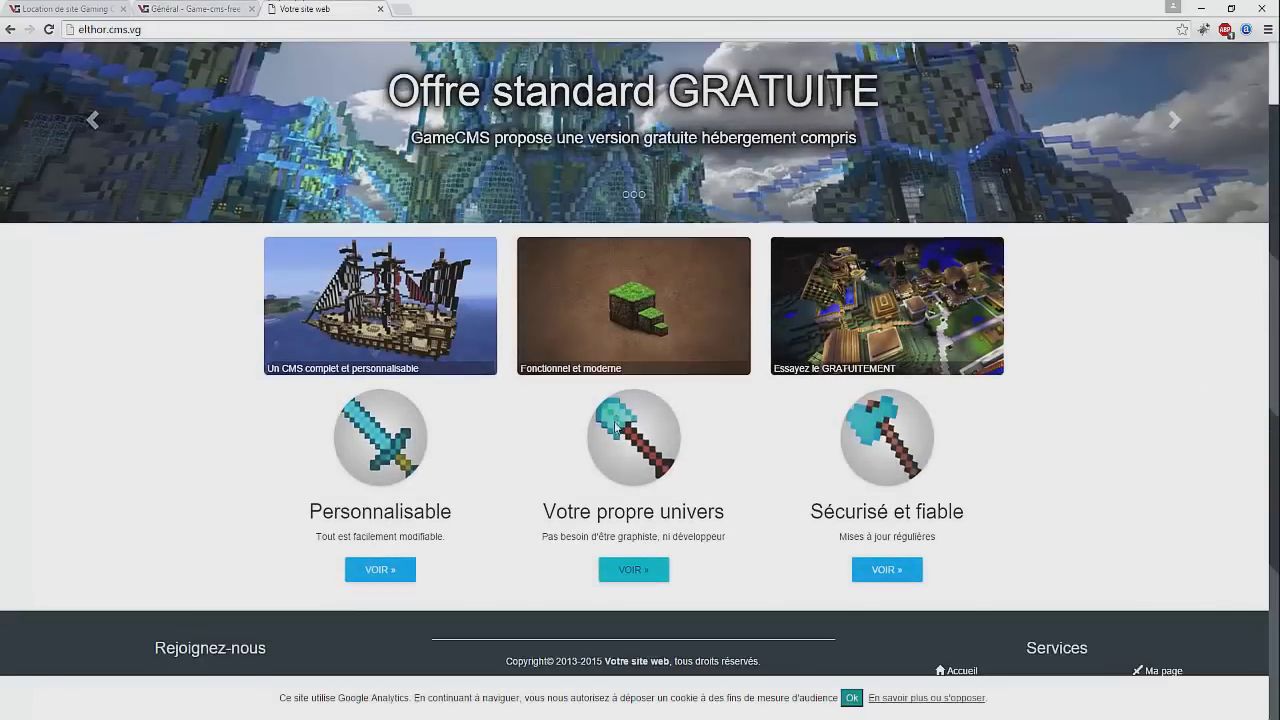
# - Follow the VOIR link under "Votre propre univers" and return to the website's home page
pyautogui.click(630, 567)
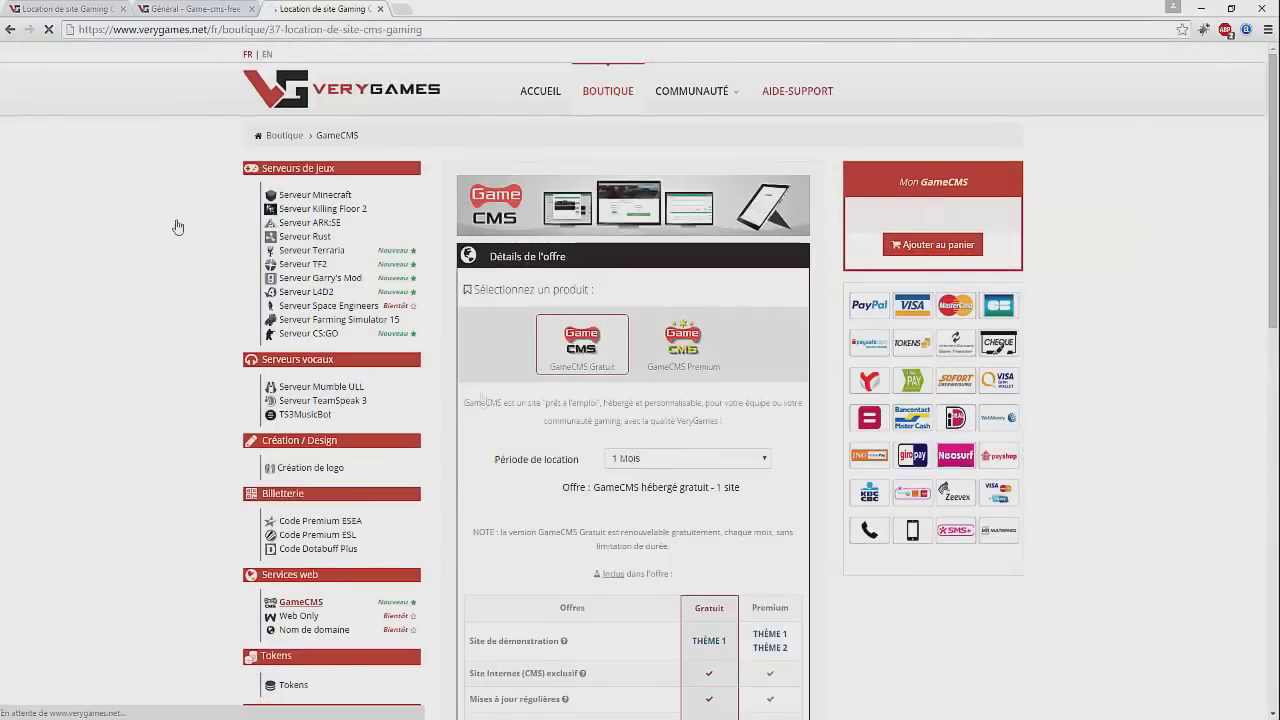
pyautogui.click(10, 32)
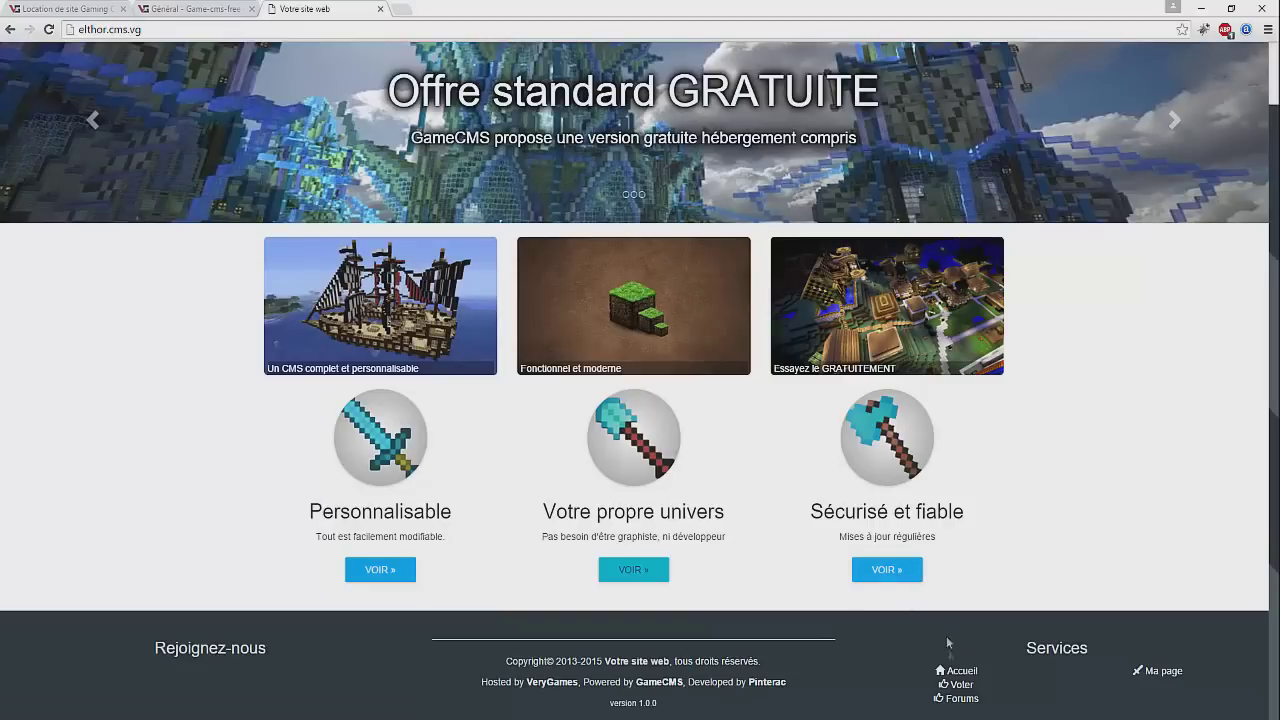
pyautogui.scroll(1, 1010, 460)
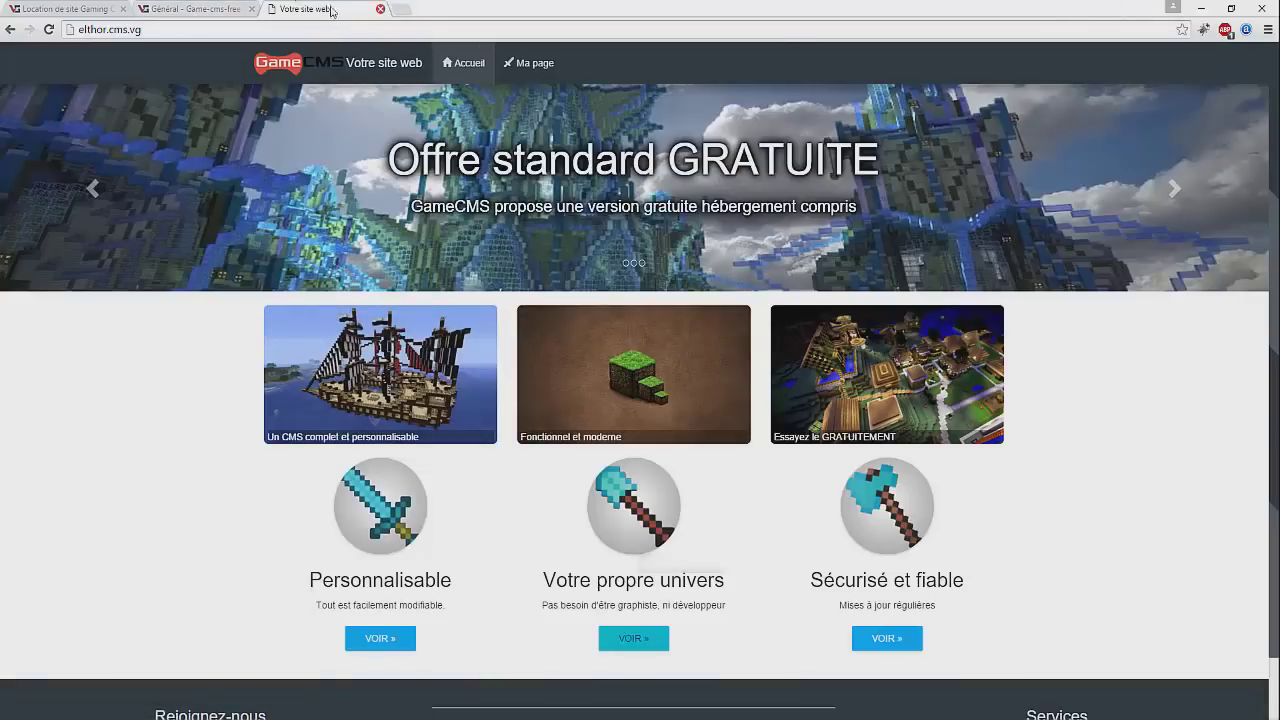
# - Point out the custom service name field in the panel and the elthor subdomain in the website's address
pyautogui.click(215, 9)
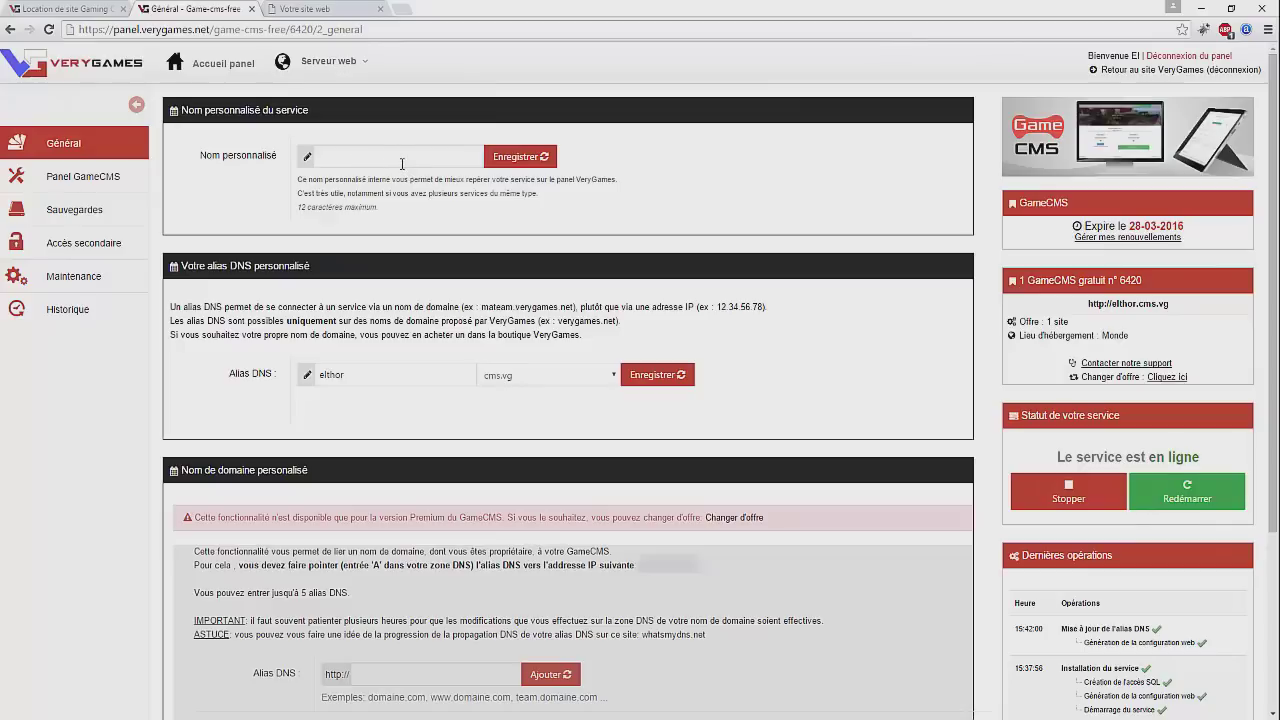
pyautogui.click(398, 160)
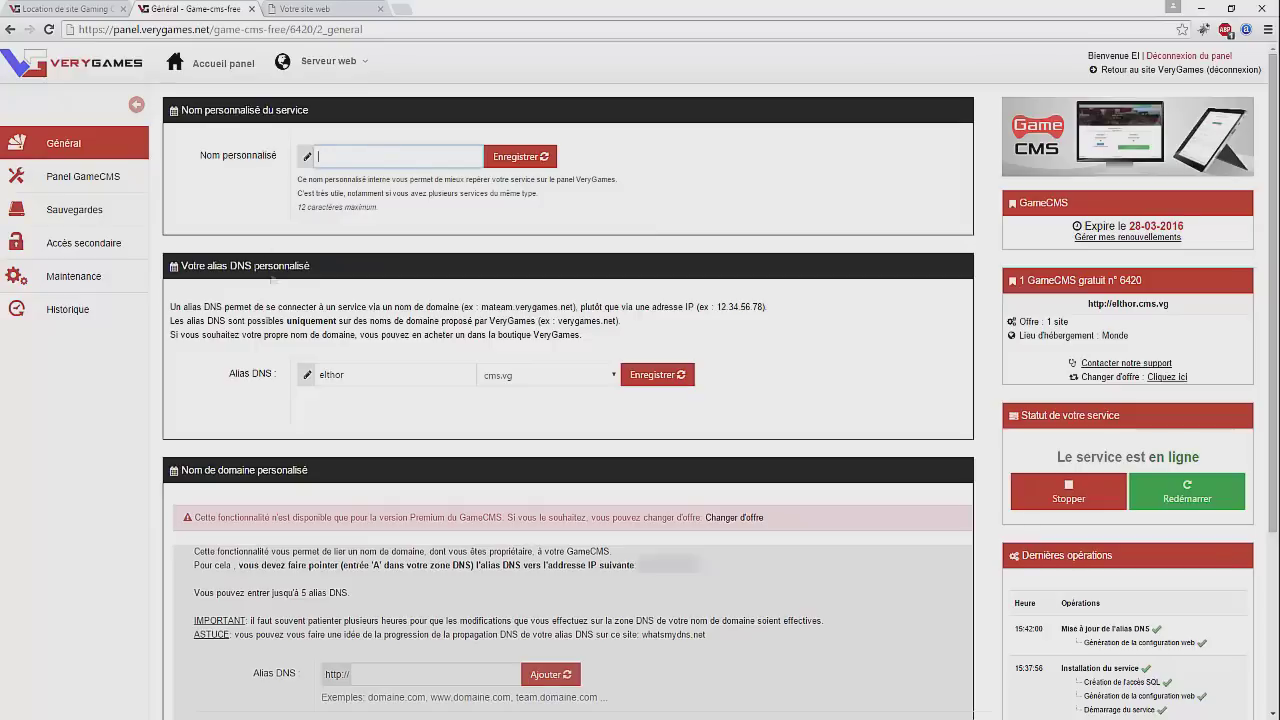
pyautogui.click(322, 9)
pyautogui.click(107, 30)
pyautogui.click(107, 30)
pyautogui.doubleClick(104, 29)
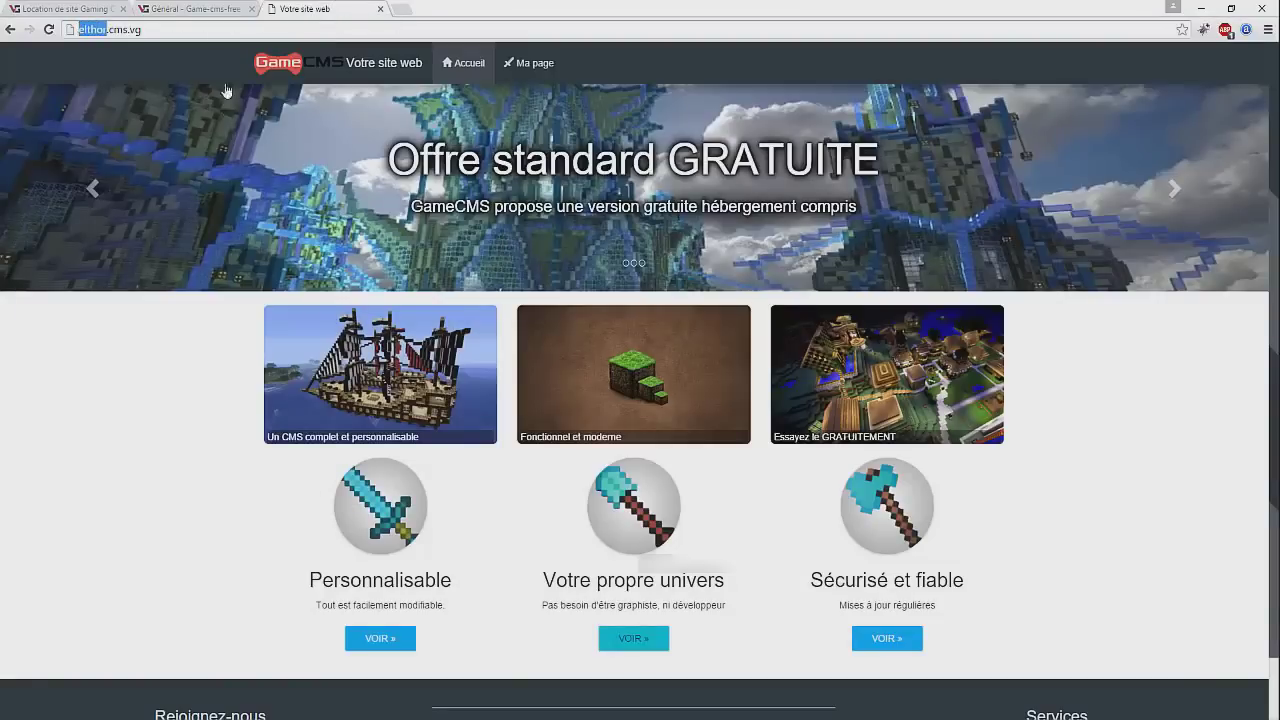
# - Set the service's personalised DNS alias to tutothor on cms.vg and save it
pyautogui.click(207, 9)
pyautogui.doubleClick(408, 385)
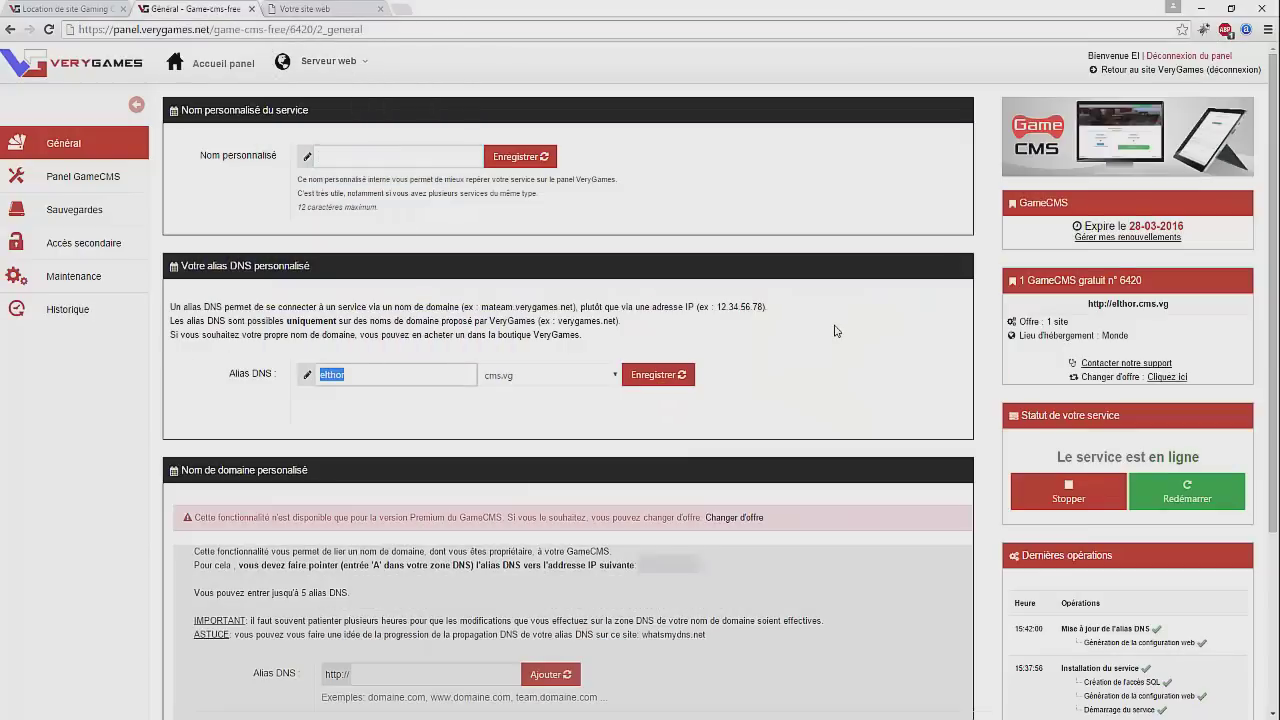
pyautogui.write('tuto')
pyautogui.click(675, 385)
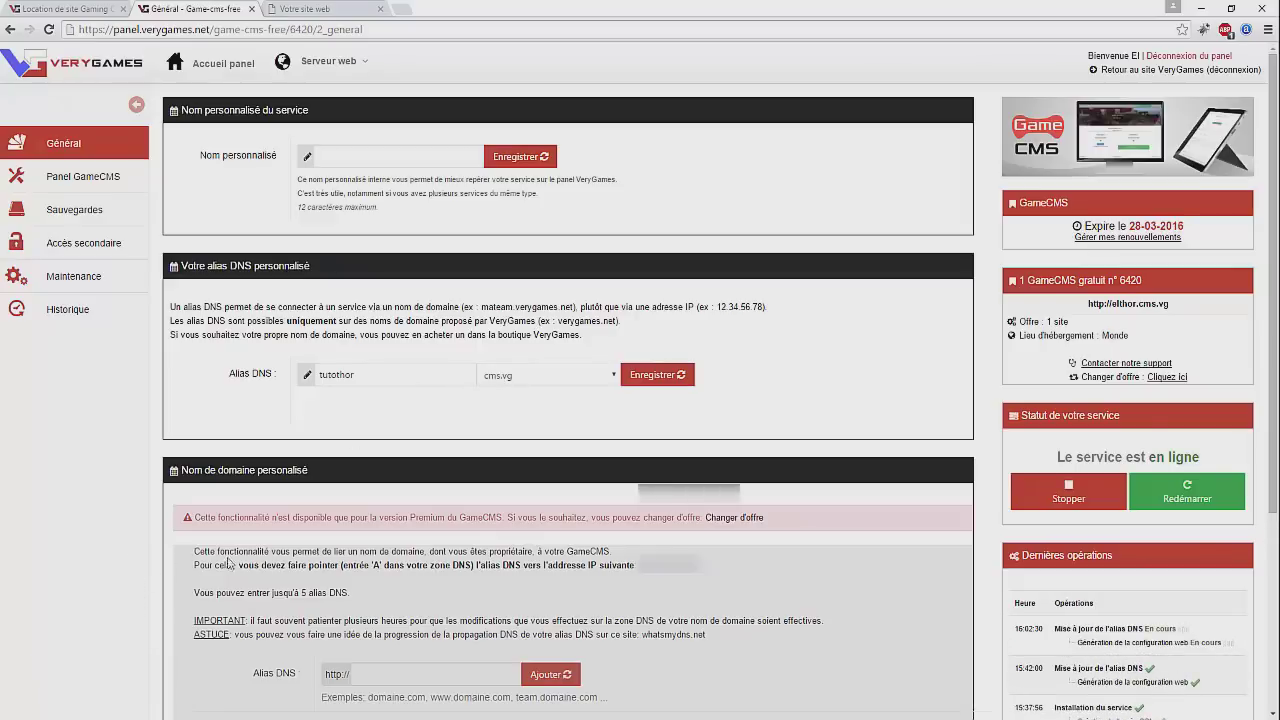
pyautogui.scroll(-1, 1070, 660)
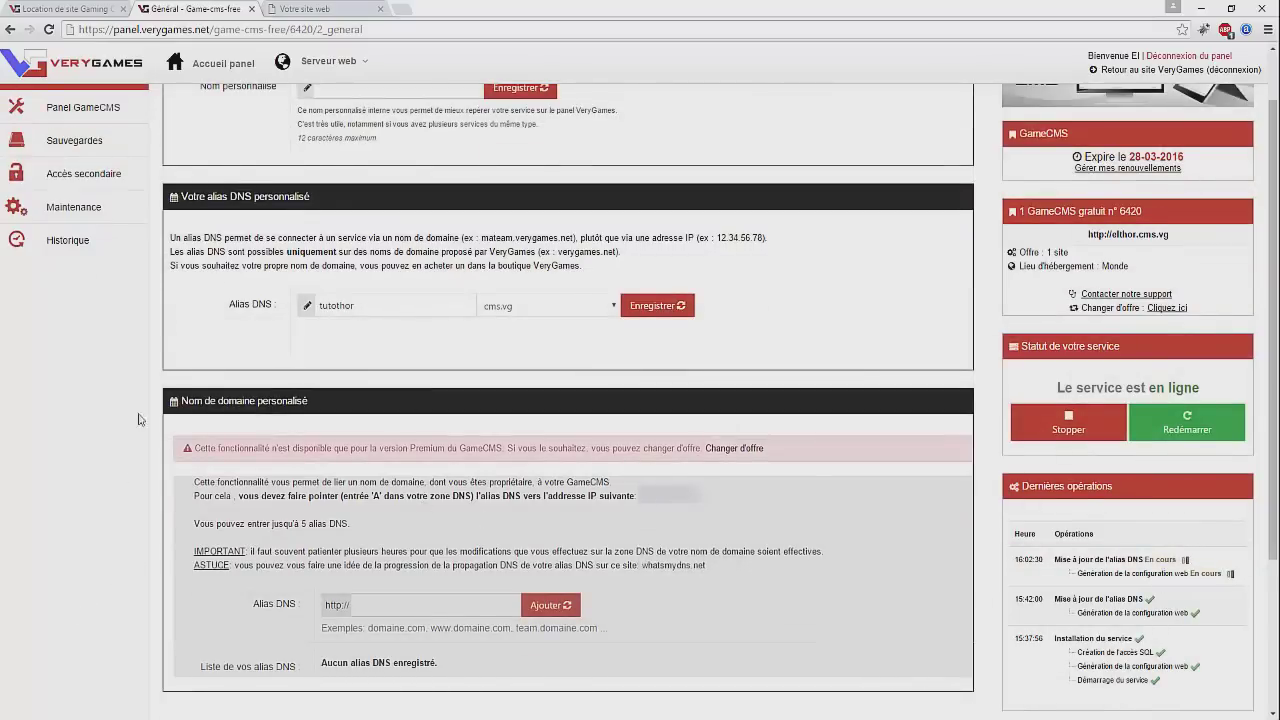
# - Reload the website and check the progress of the DNS alias update in the panel's latest operations
pyautogui.click(292, 9)
pyautogui.click(47, 29)
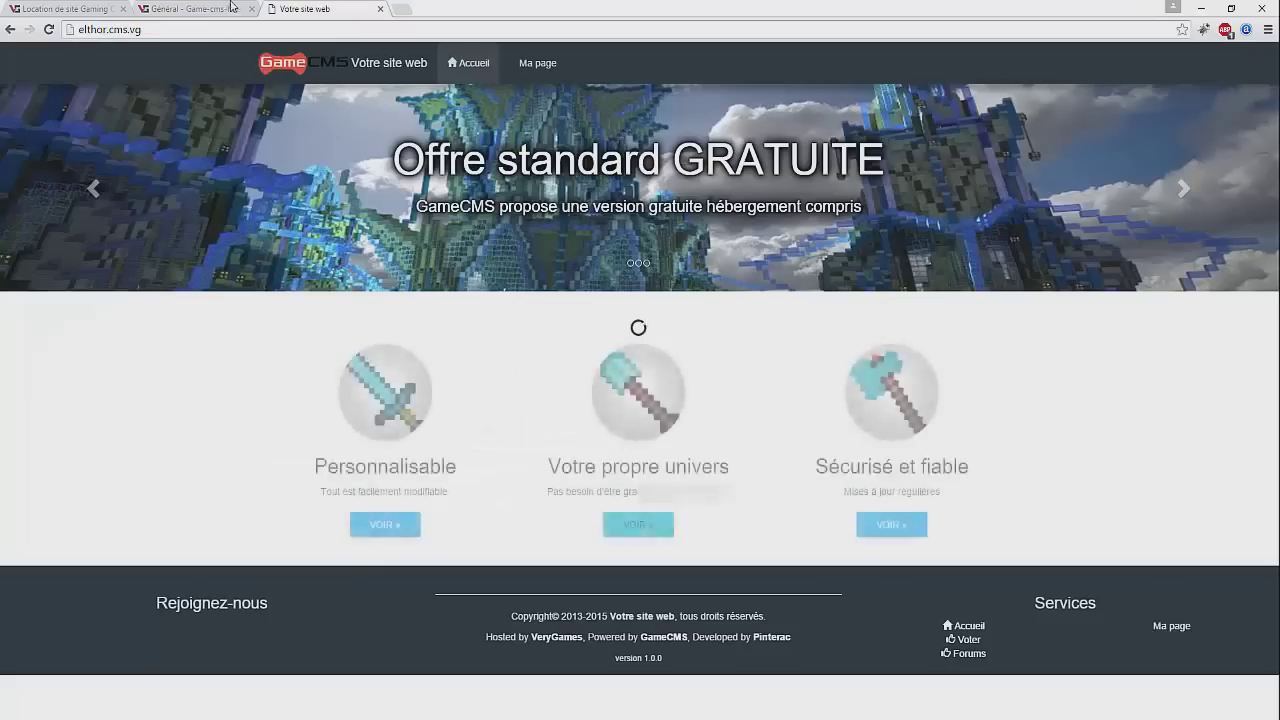
pyautogui.click(230, 8)
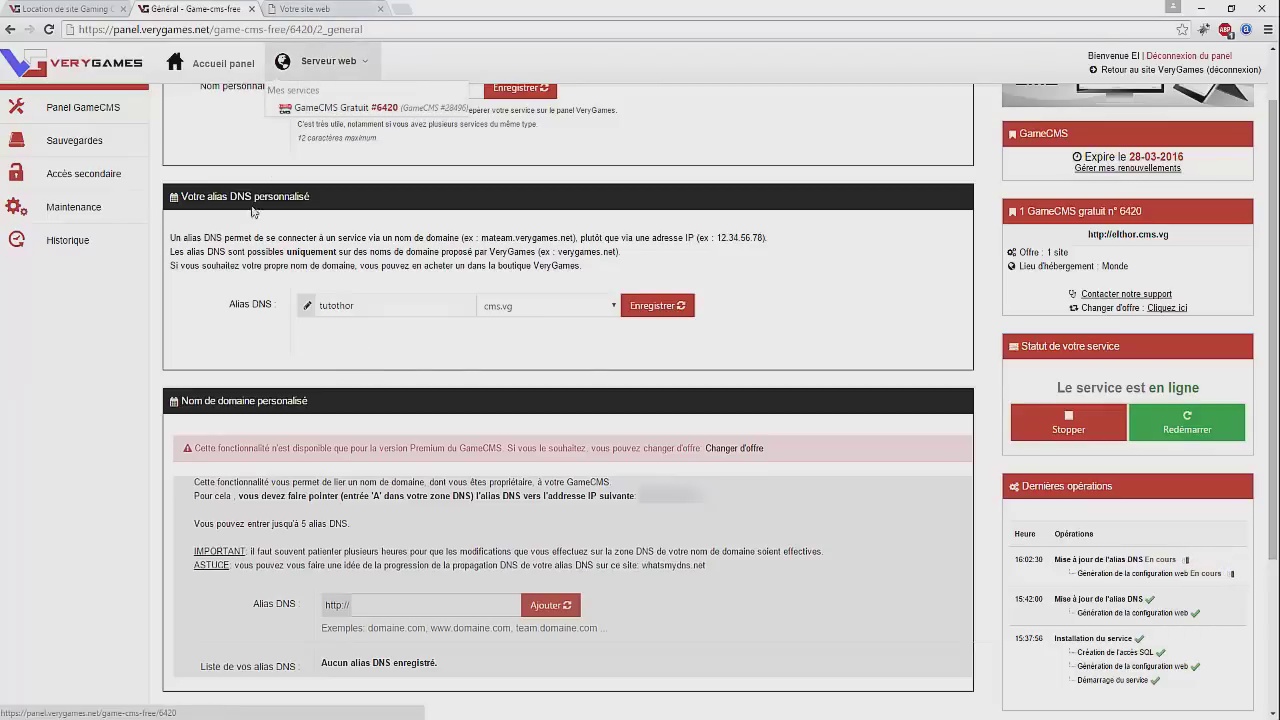
pyautogui.click(305, 9)
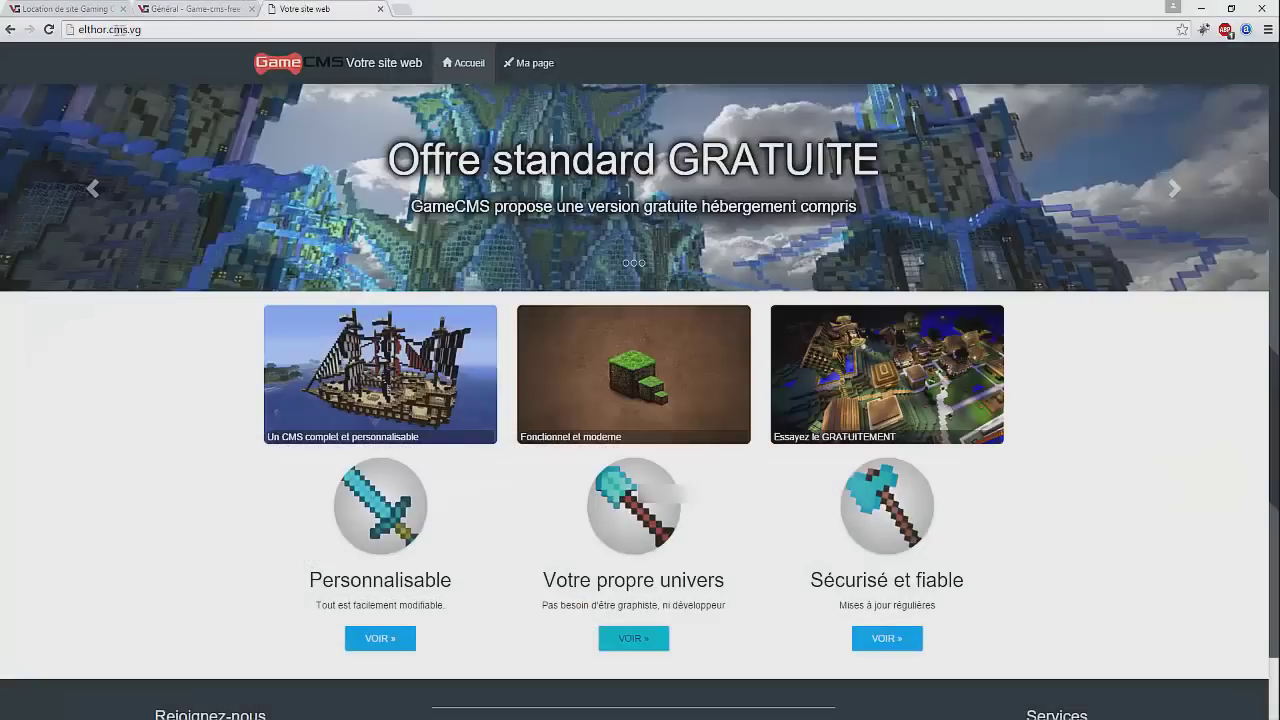
pyautogui.click(161, 8)
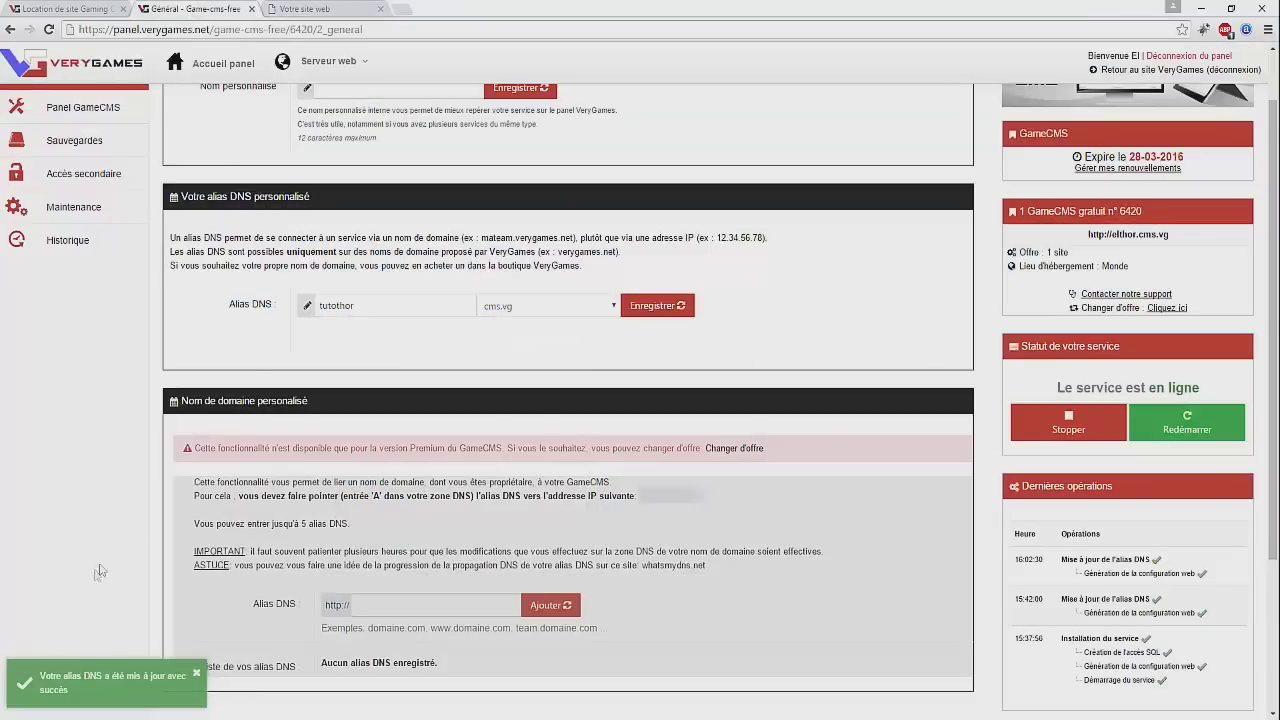
pyautogui.click(302, 12)
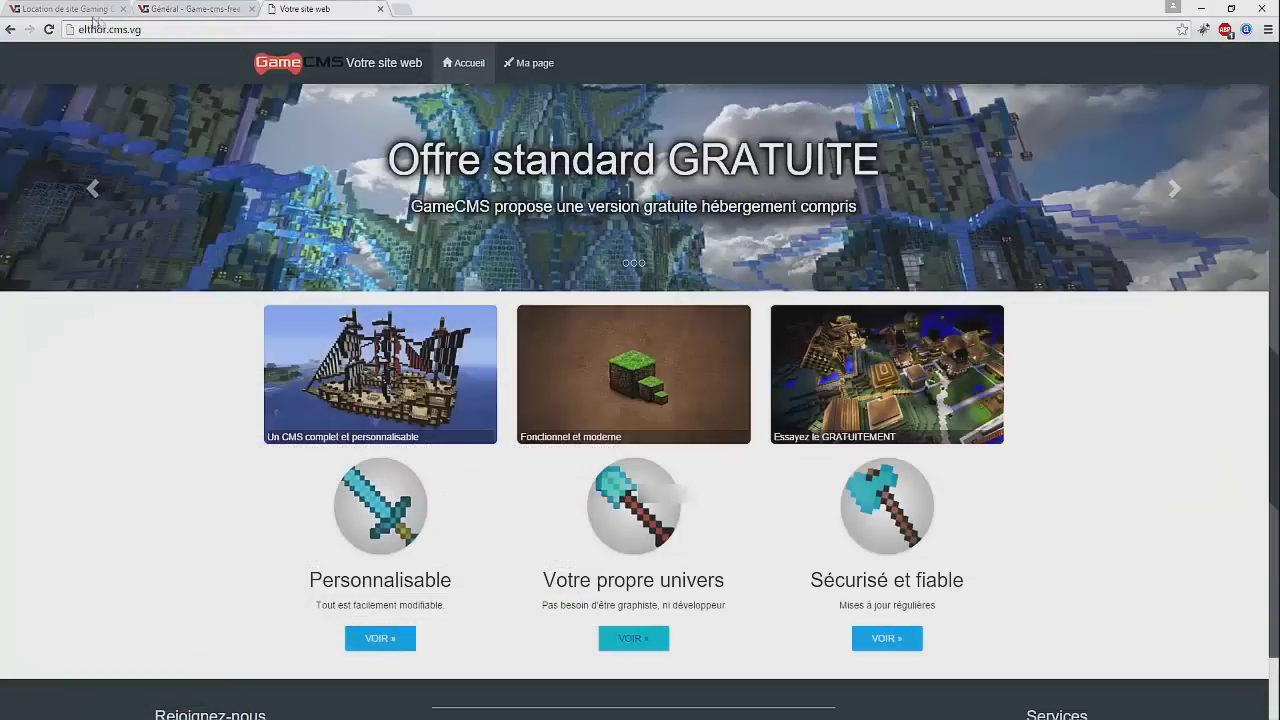
pyautogui.click(48, 29)
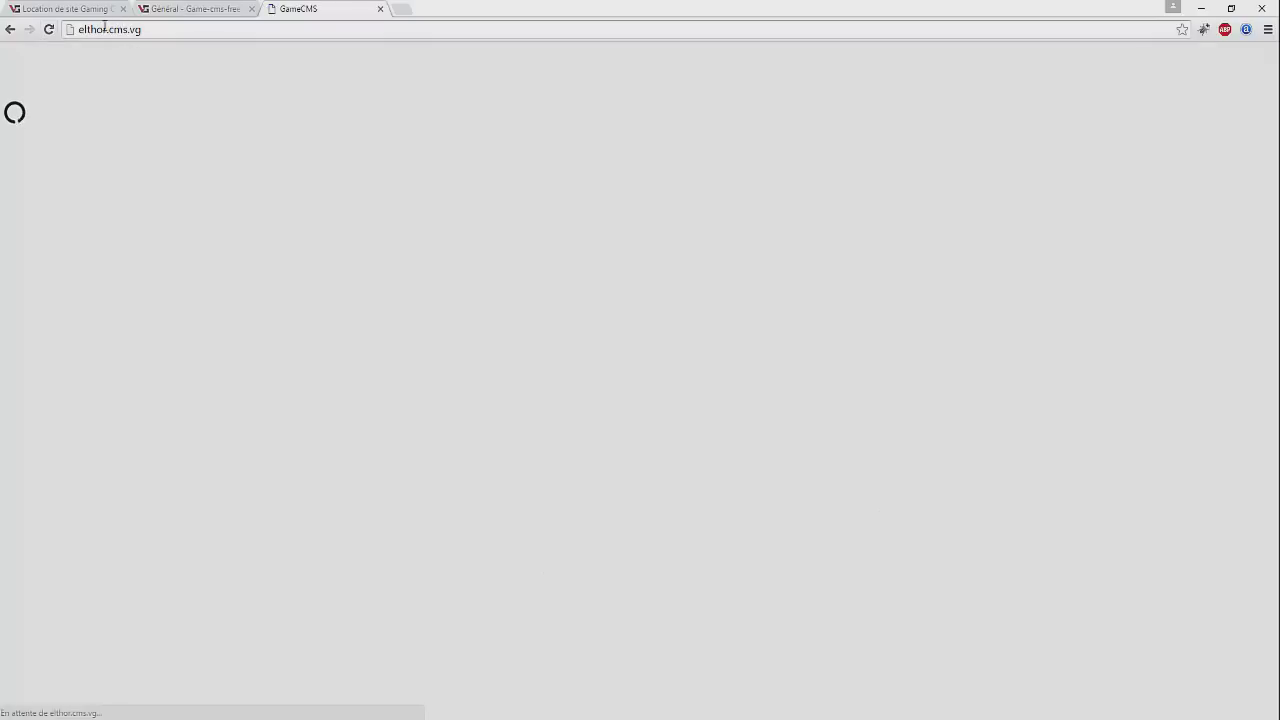
# - Load the website at its new address, tutothor.cms.vg
pyautogui.click(108, 31)
pyautogui.click(108, 31)
pyautogui.moveTo(108, 31); pyautogui.dragTo(27, 32)
pyautogui.write('tutothor')
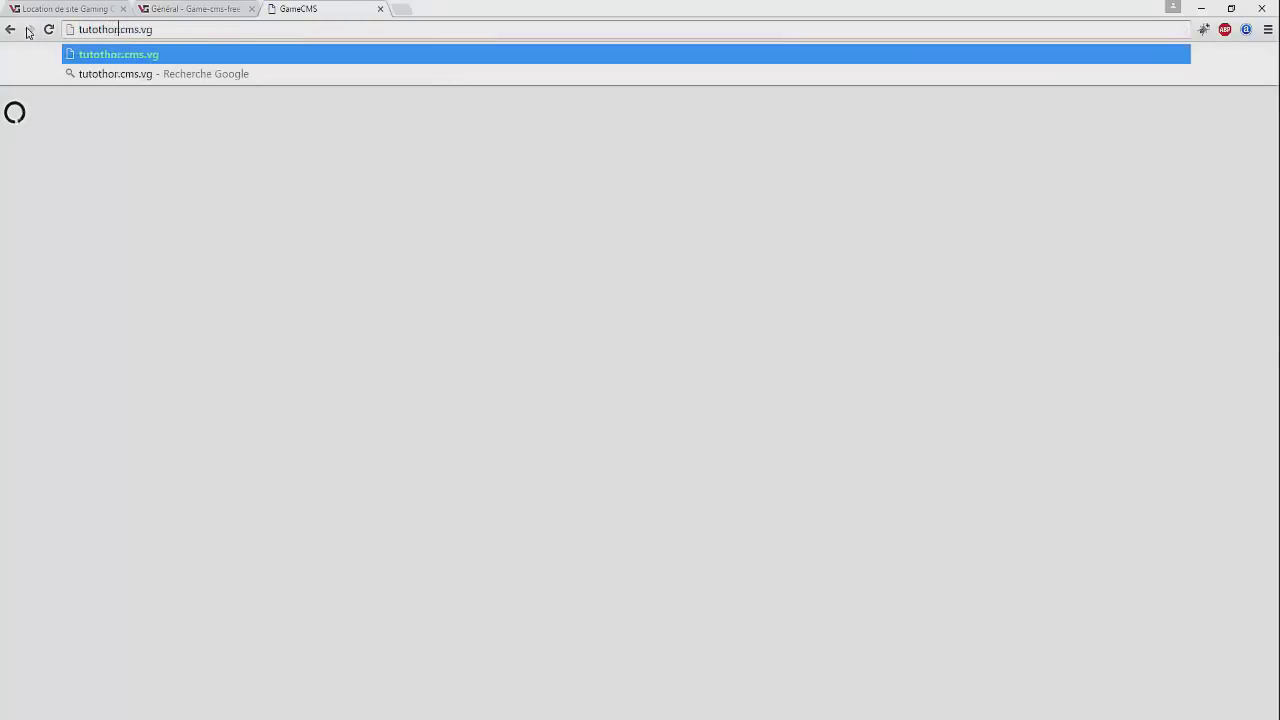
pyautogui.write('.')
pyautogui.press('Return')
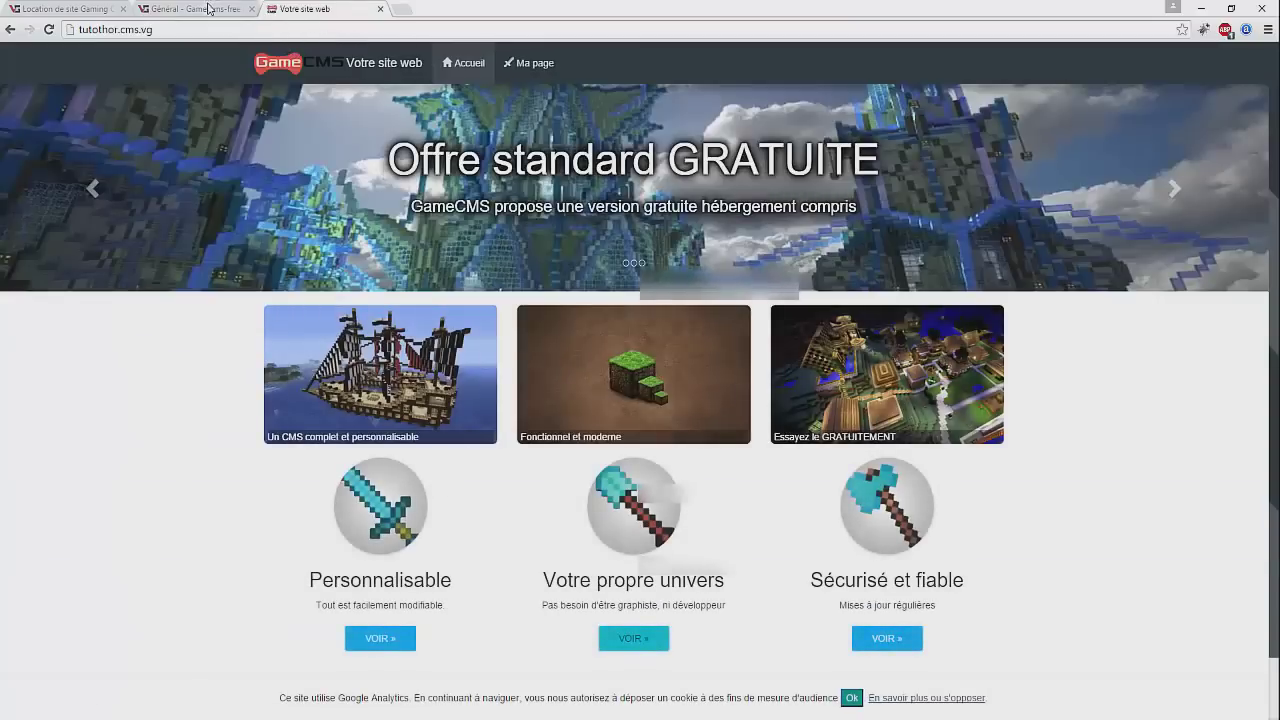
# - Return to the service's general settings and review the personalised DNS alias and custom domain name sections
pyautogui.click(208, 9)
pyautogui.scroll(1, 285, 236)
pyautogui.scroll(-3, 290, 220)
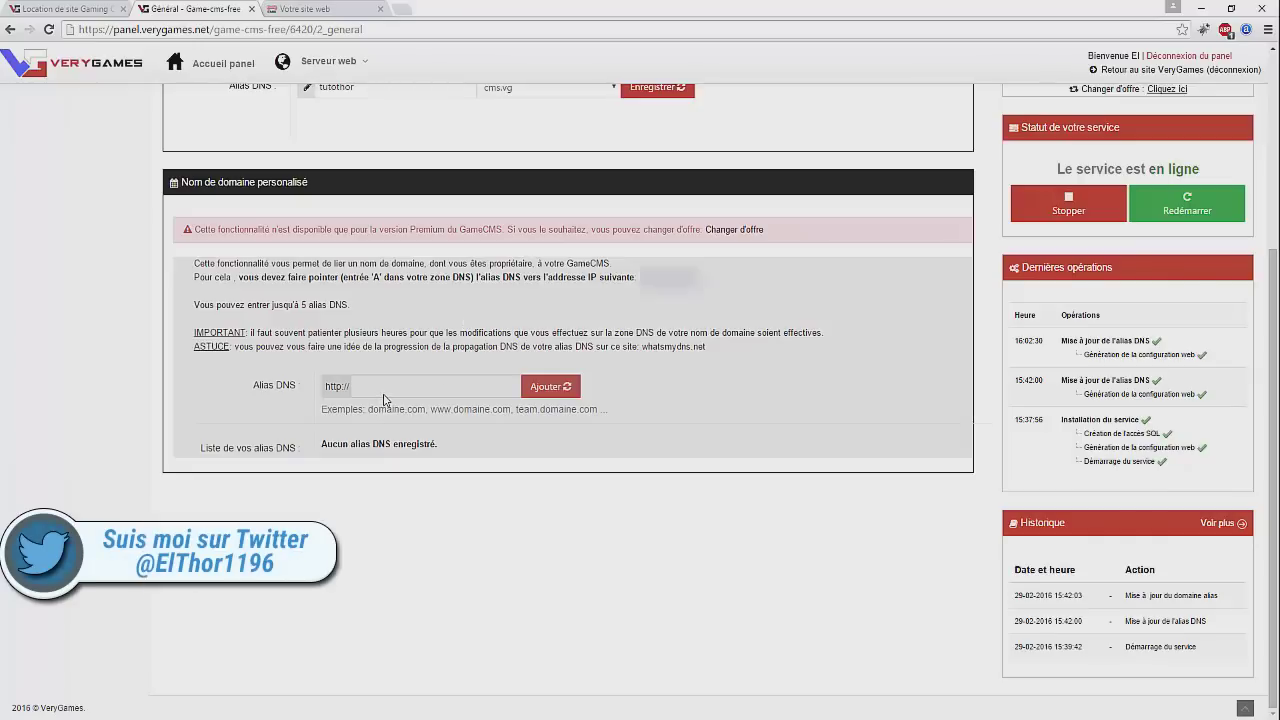
pyautogui.scroll(3, 383, 398)
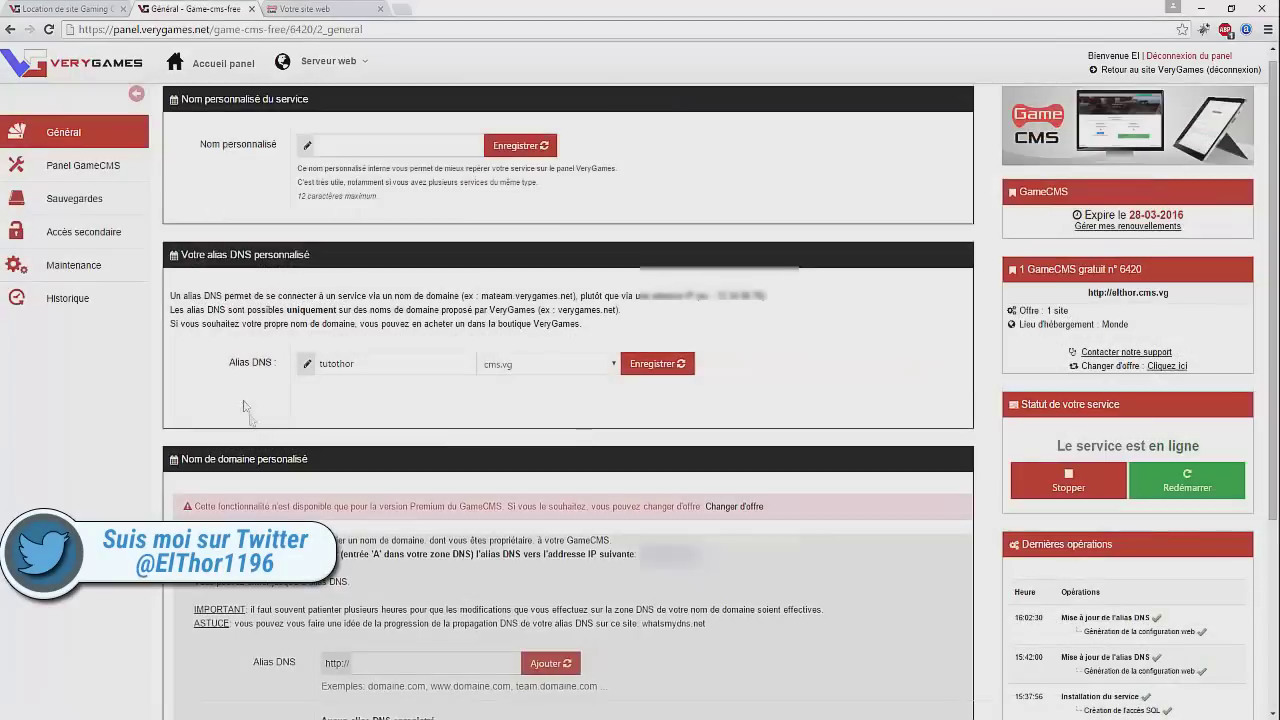
# - Access the GameCMS management panel of the service and show the website's general preferences in the backoffice
pyautogui.click(111, 172)
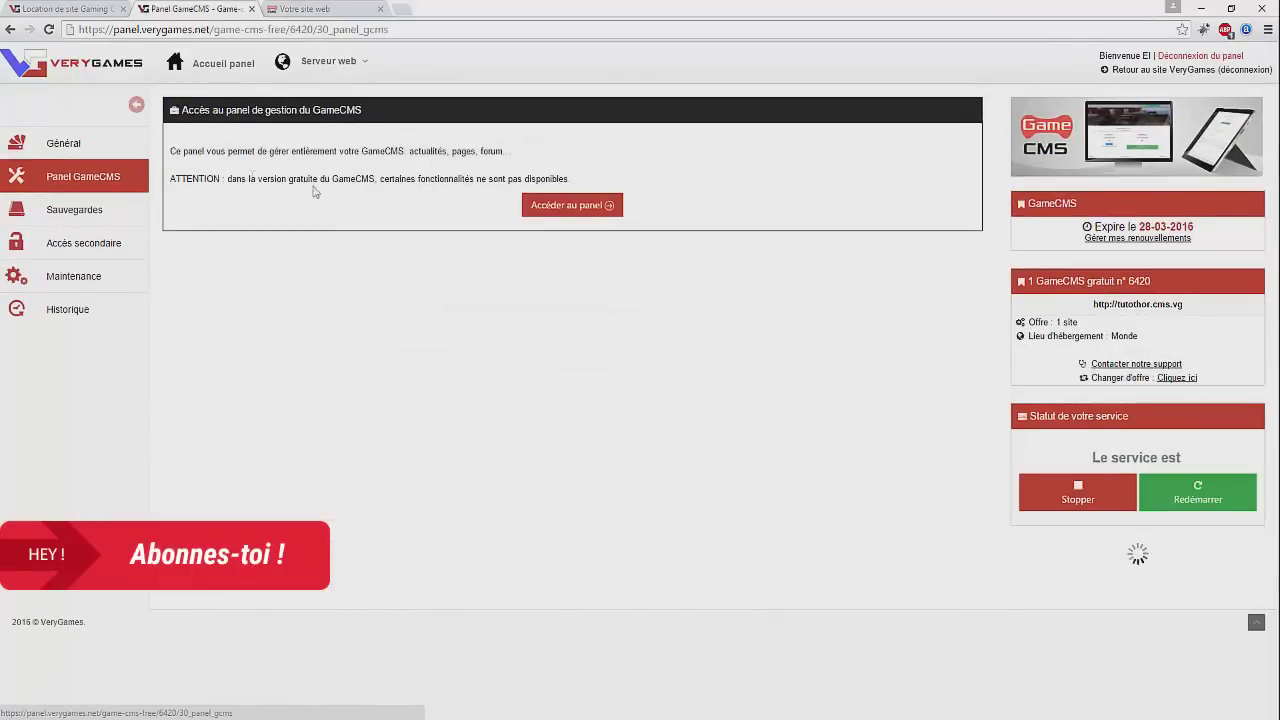
pyautogui.click(552, 210)
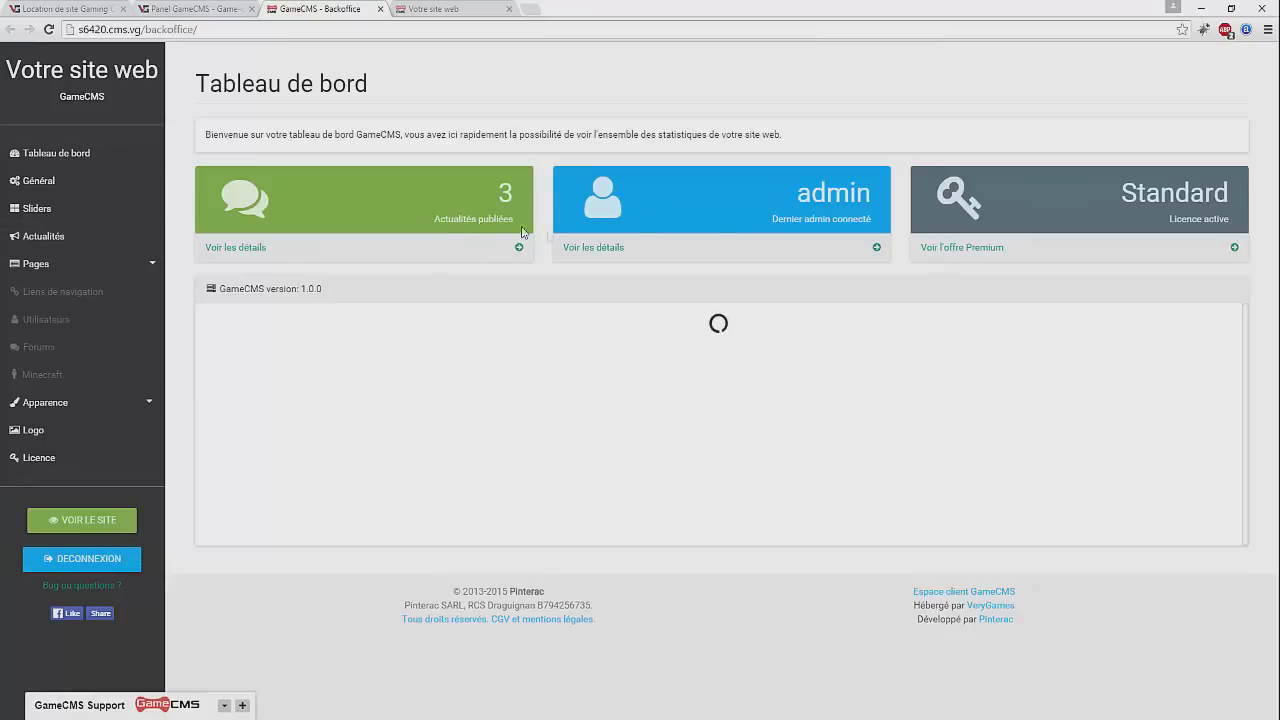
pyautogui.click(60, 181)
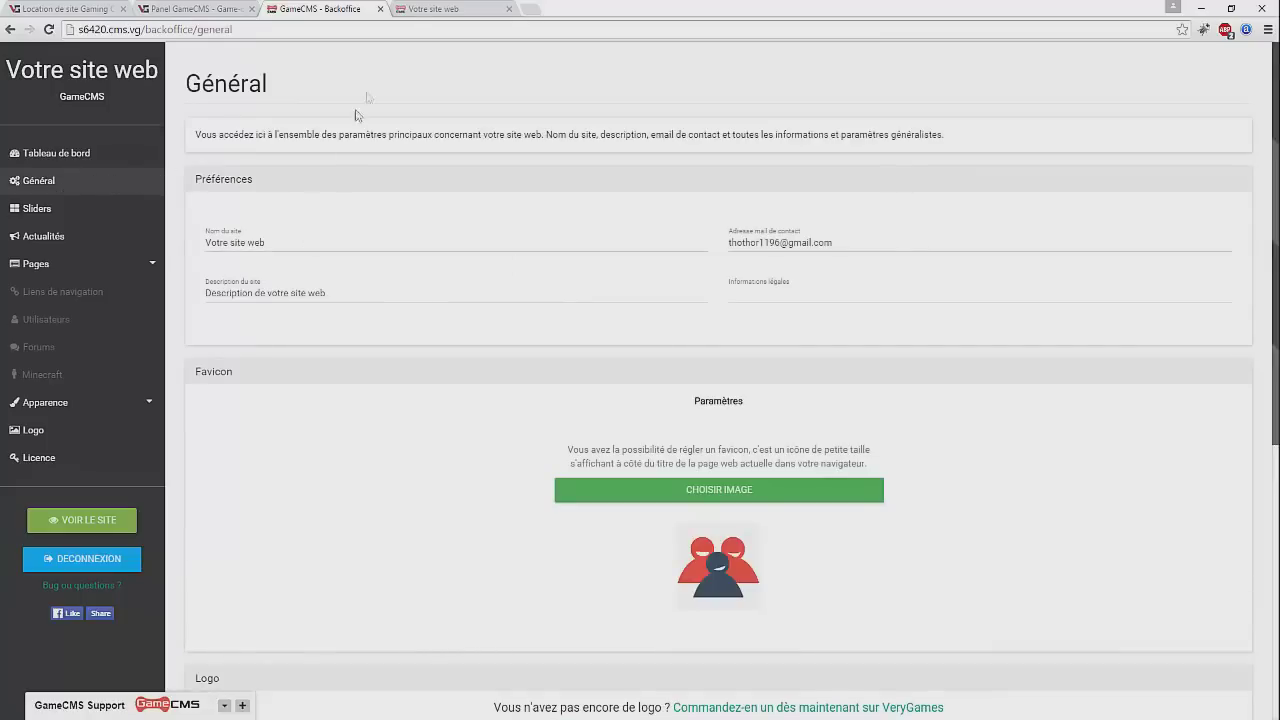
# - Look at the site name on the website's home page and revisit the hosting panel's GameCMS access page
pyautogui.click(431, 12)
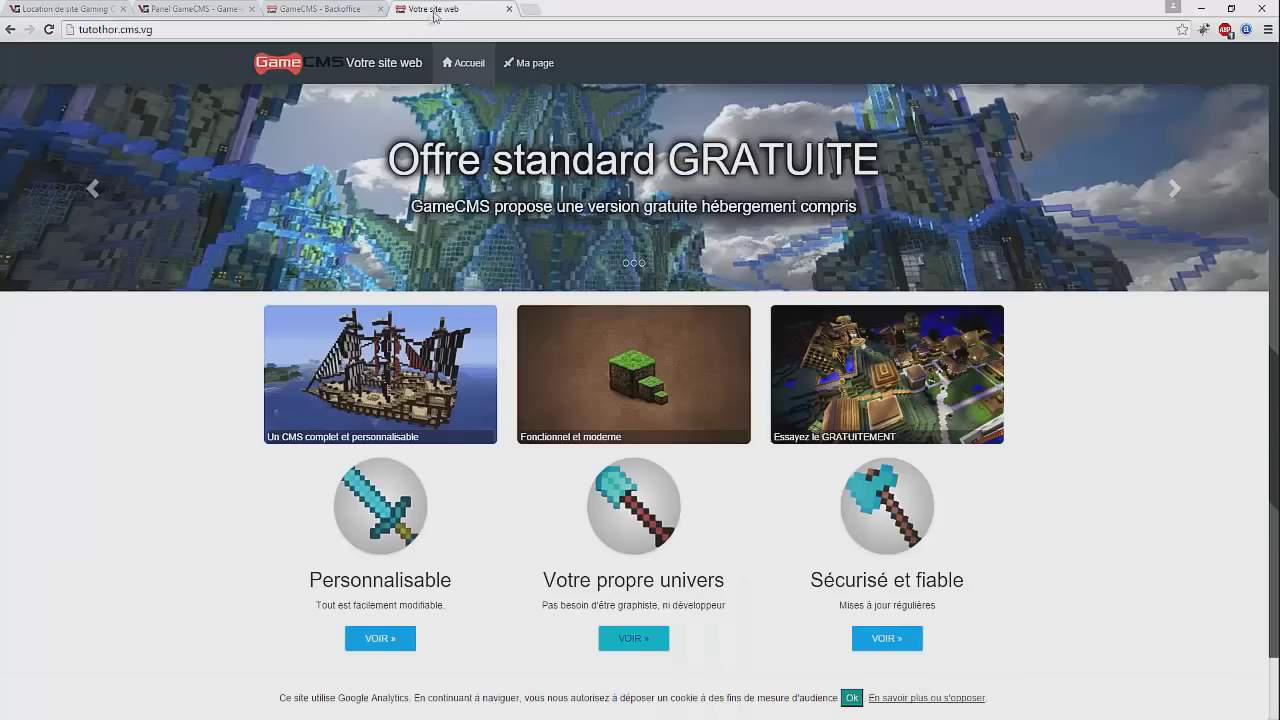
pyautogui.click(311, 10)
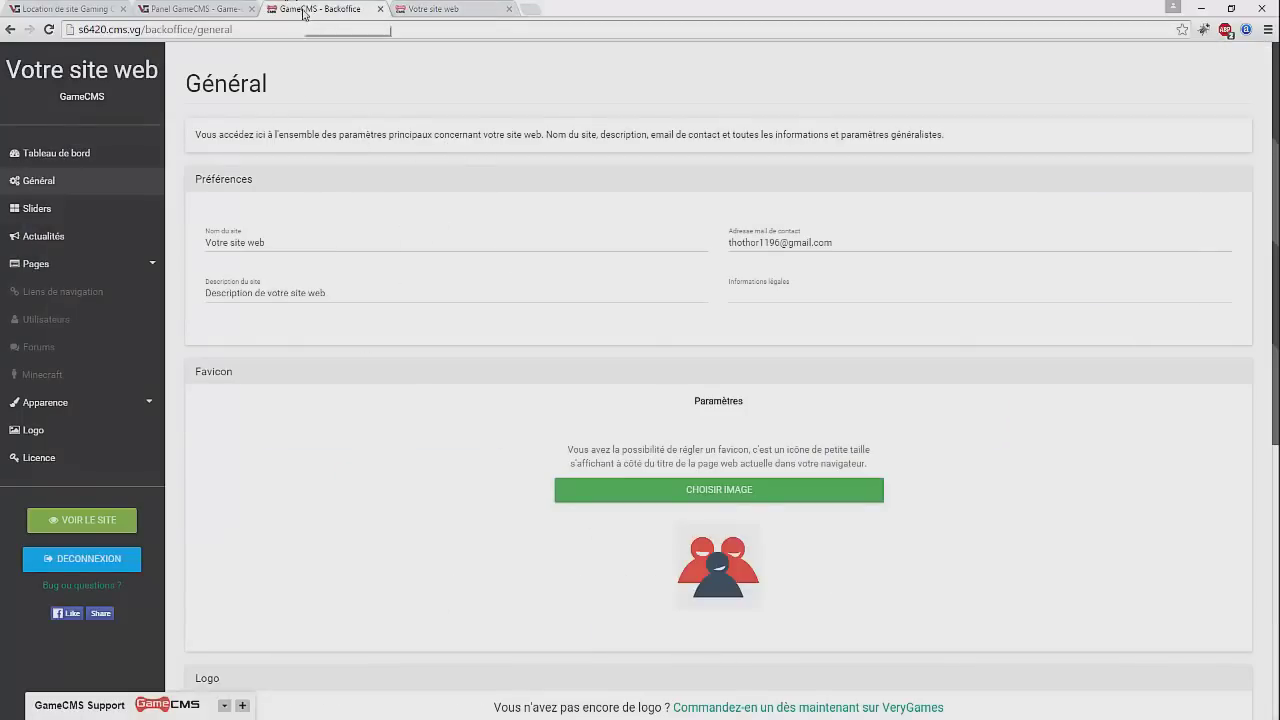
pyautogui.click(226, 12)
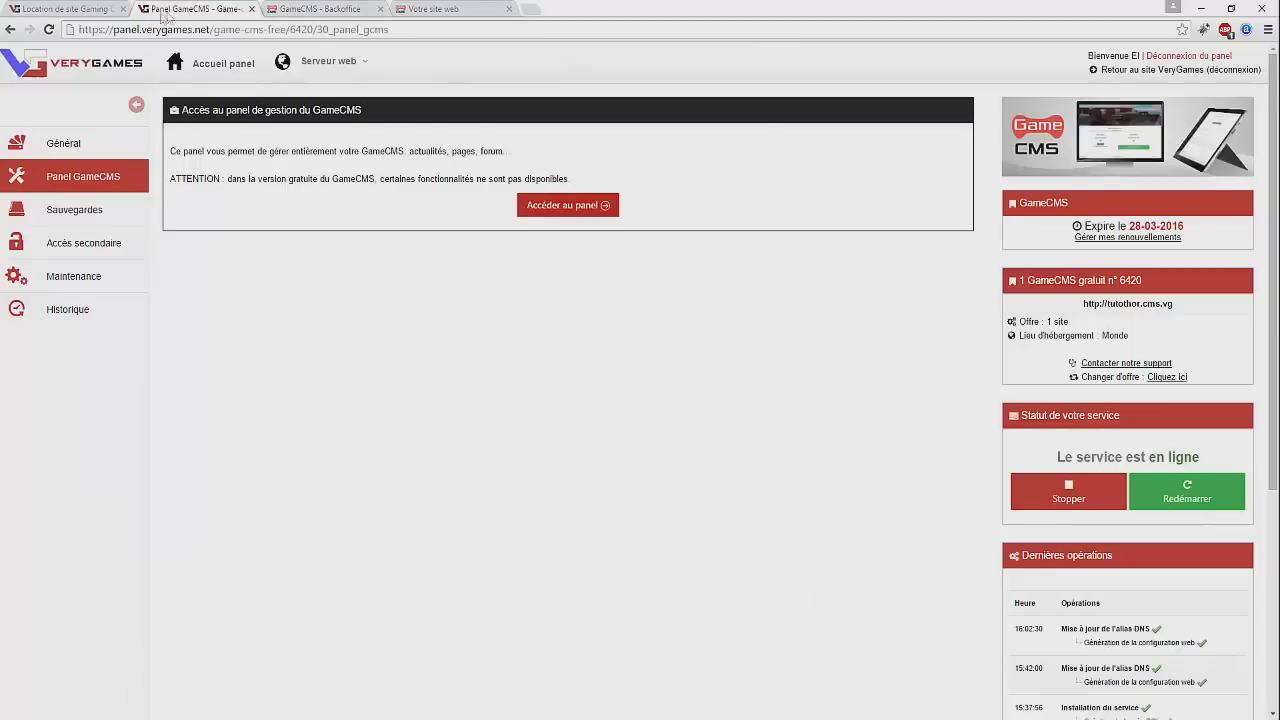
# - Set the site name to "Tutoriel Thor" in the backoffice preferences
pyautogui.click(315, 10)
pyautogui.click(287, 241)
pyautogui.hotkey('ctrl', 'a')
pyautogui.write('T')
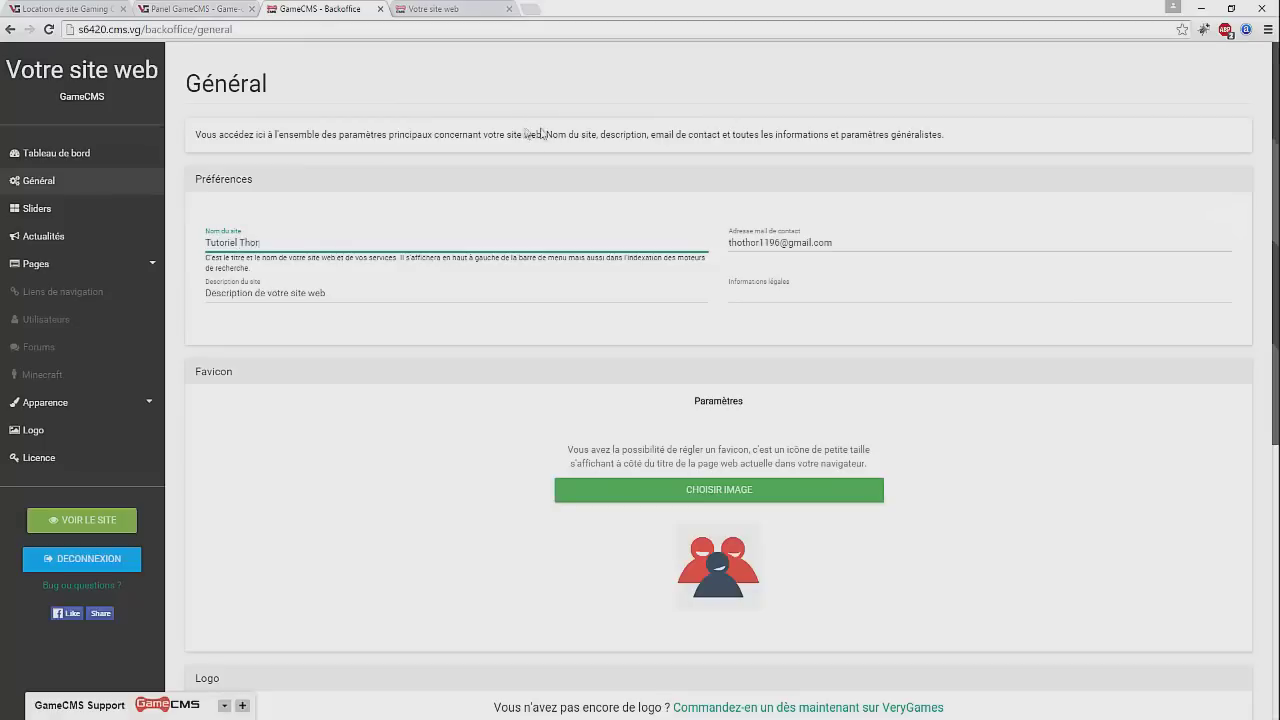
pyautogui.click(723, 232)
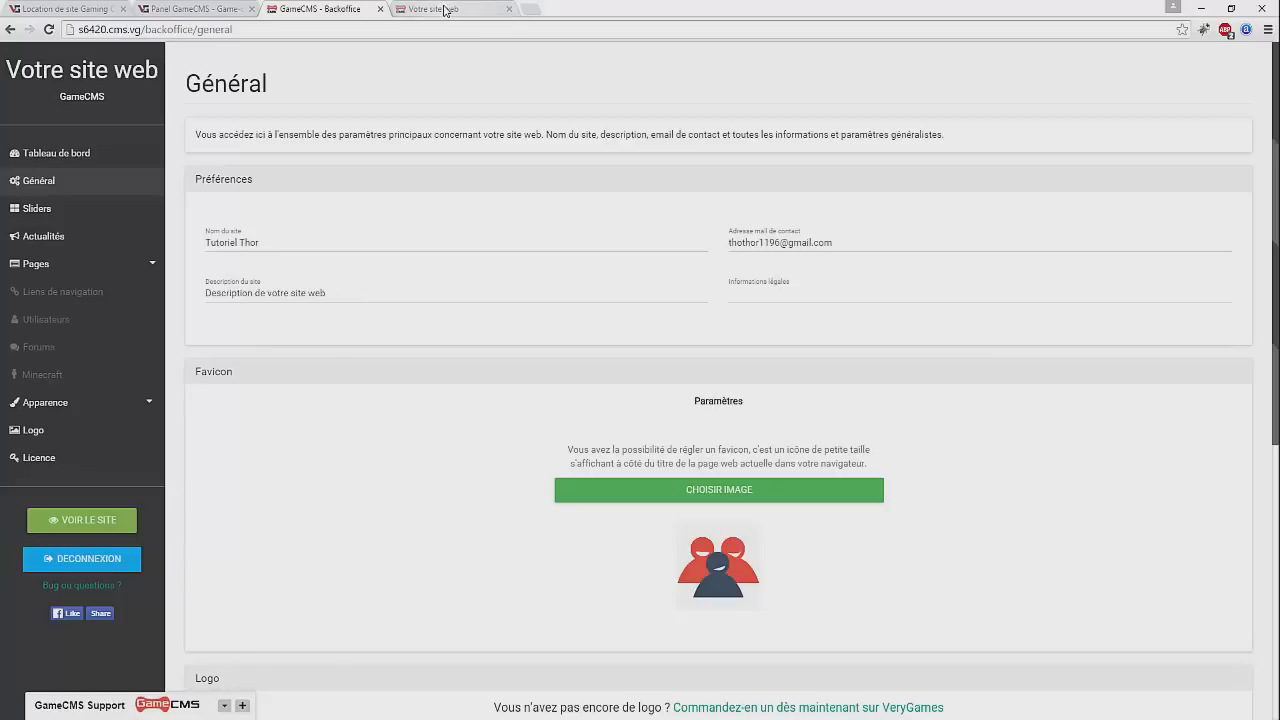
# - Set the site description to "Description tutoriel thor" and save the general settings
pyautogui.click(444, 10)
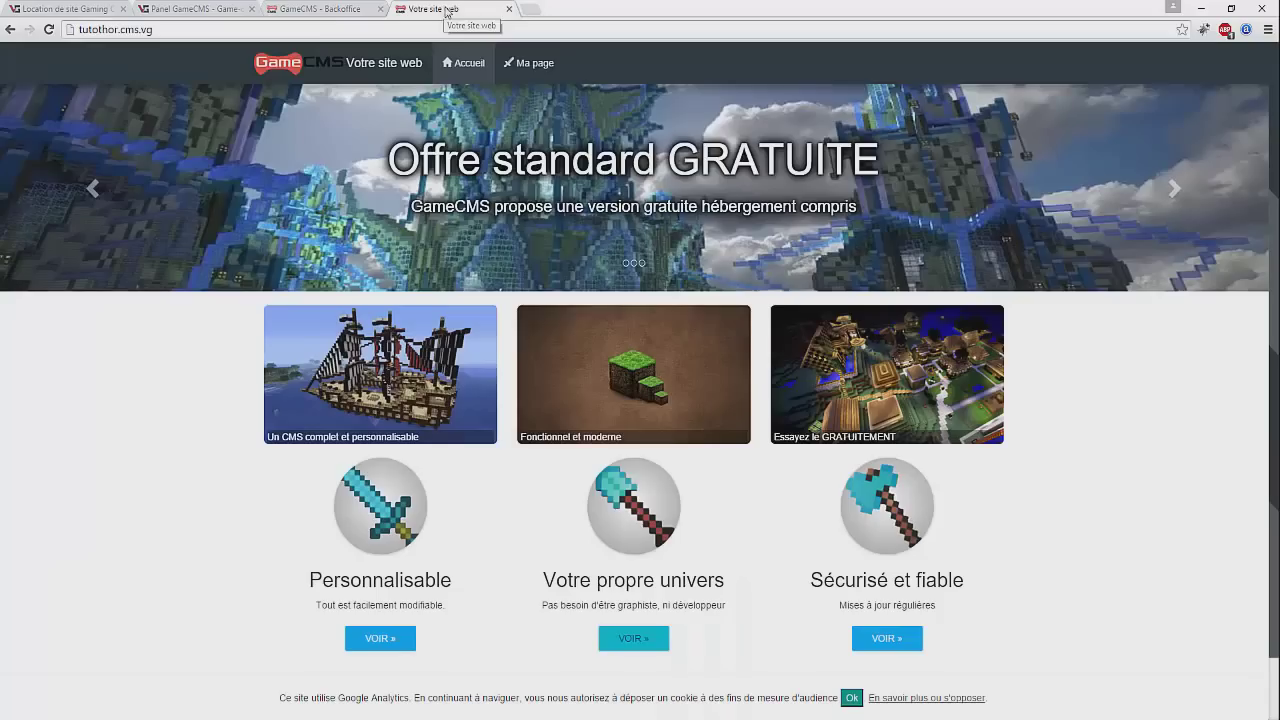
pyautogui.click(335, 9)
pyautogui.tripleClick(322, 294)
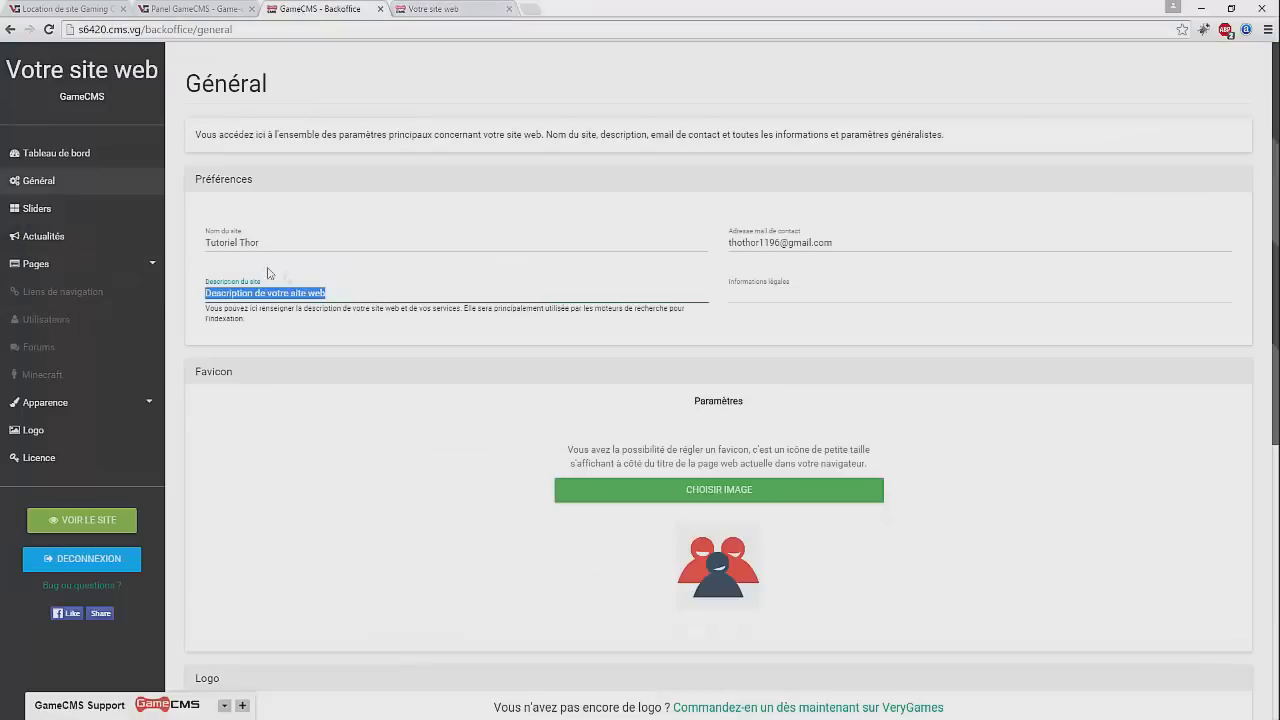
pyautogui.write('D')
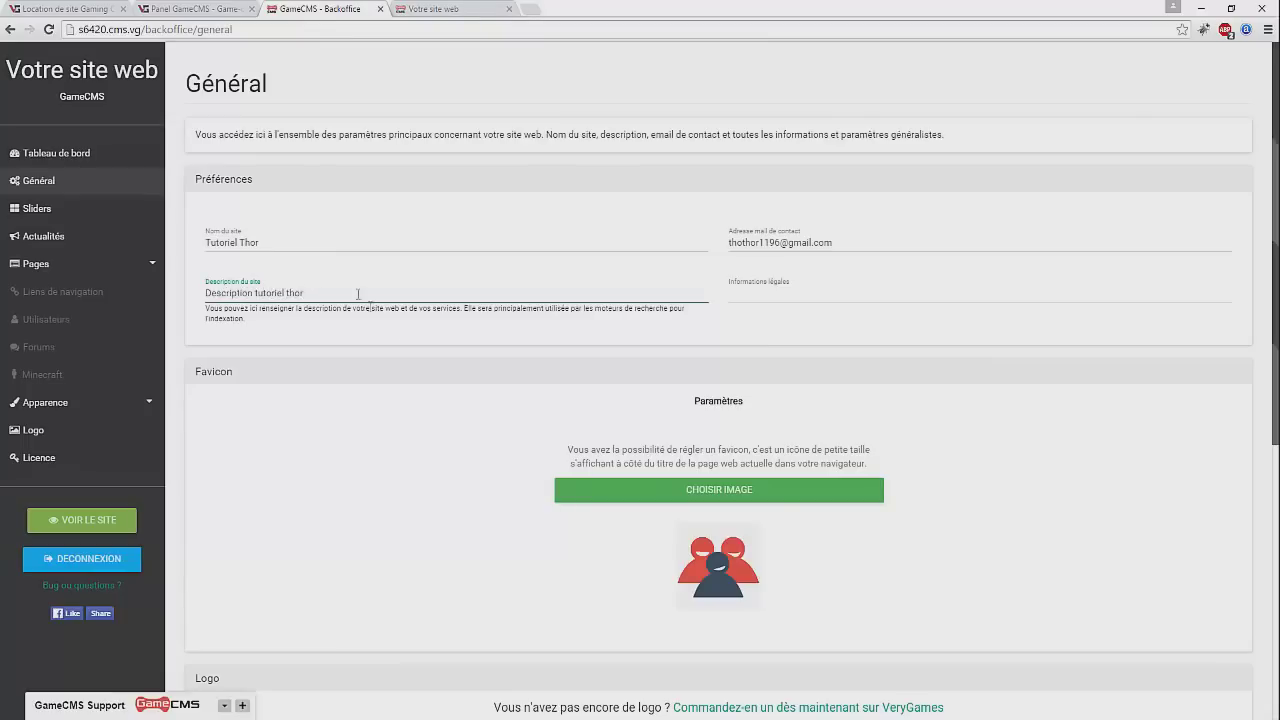
pyautogui.scroll(-5, 406, 370)
pyautogui.click(1174, 626)
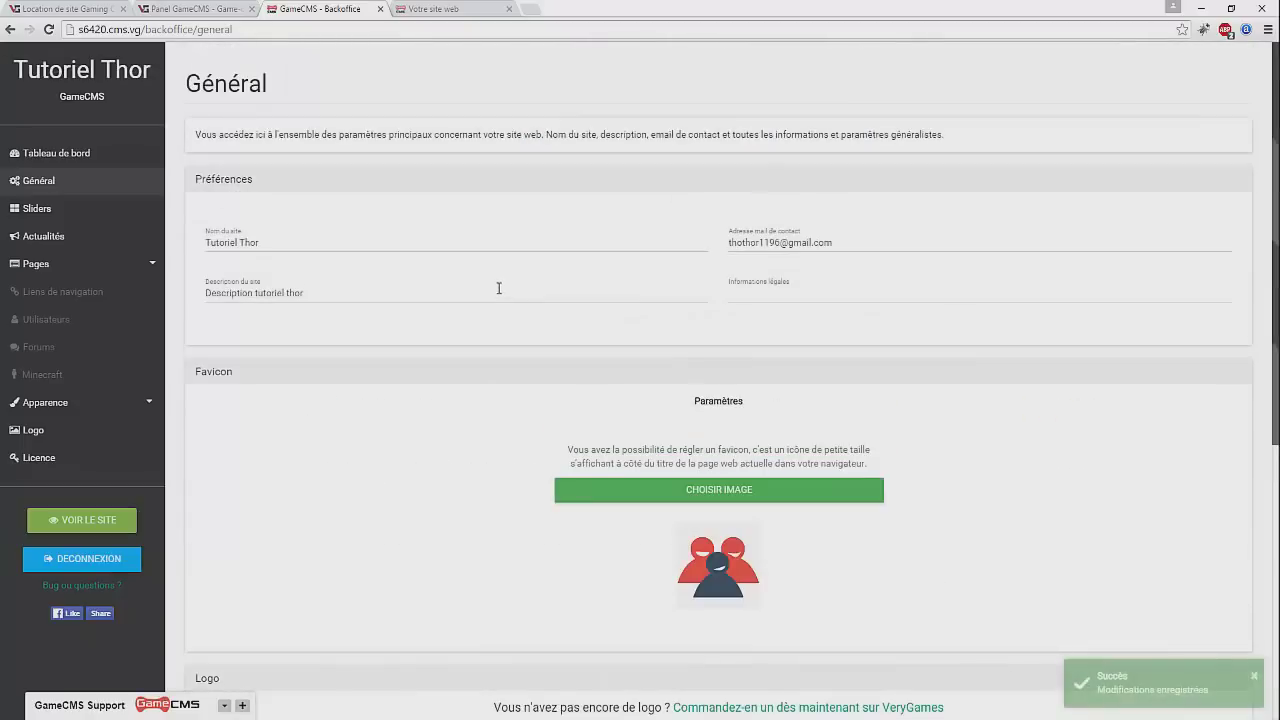
# - Reload the website to check its site name, and look over the home page and the "Ma page" example page
pyautogui.click(400, 9)
pyautogui.click(49, 30)
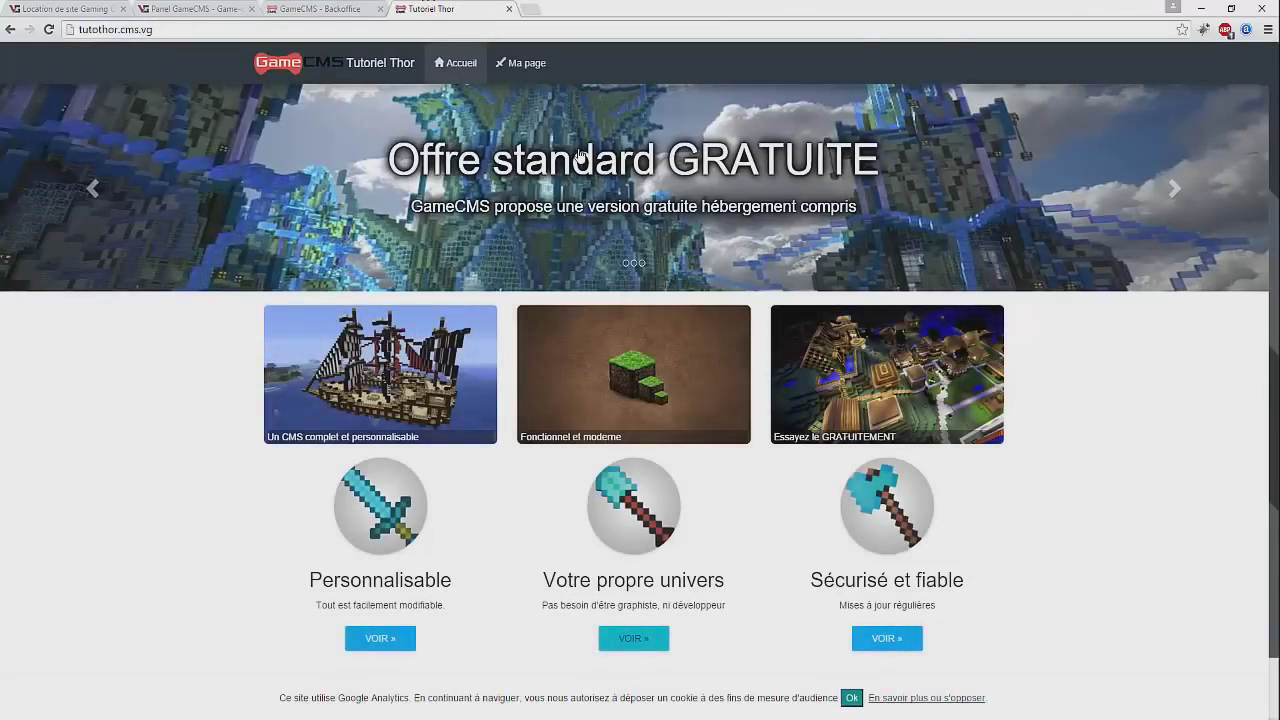
pyautogui.scroll(-1, 580, 155)
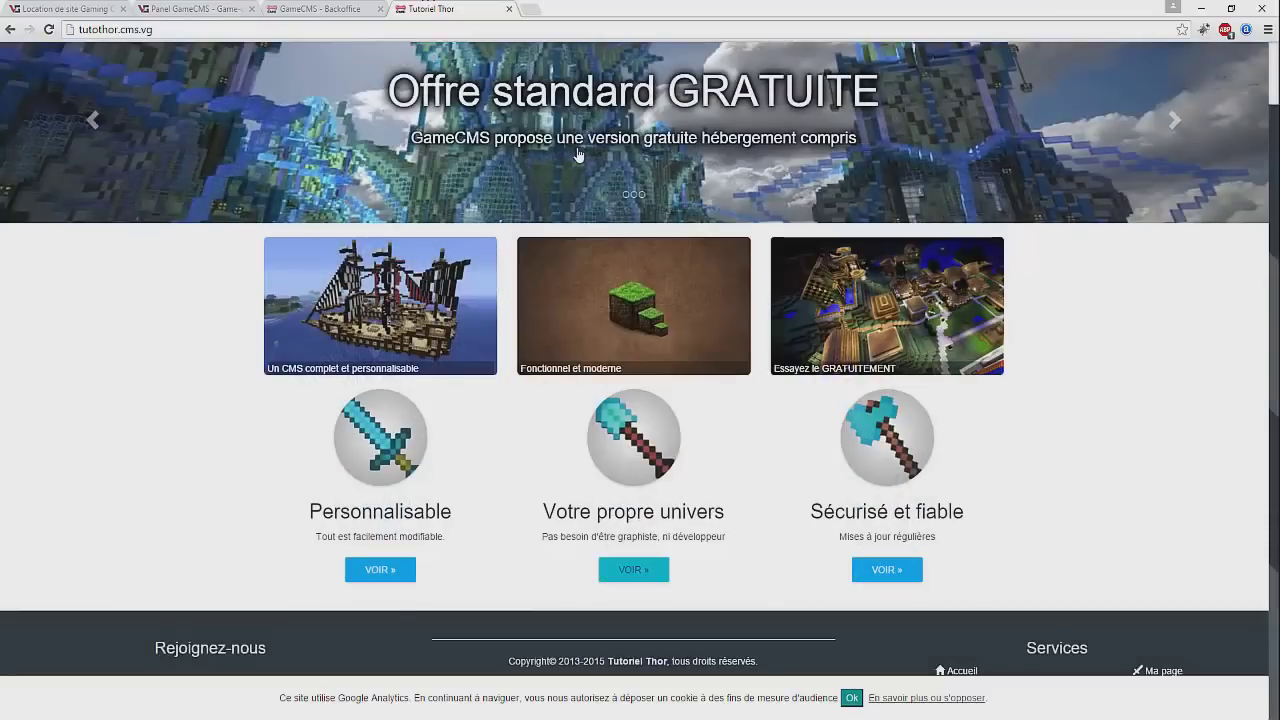
pyautogui.scroll(1, 219, 237)
pyautogui.scroll(-1, 180, 240)
pyautogui.scroll(1, 335, 155)
pyautogui.click(514, 68)
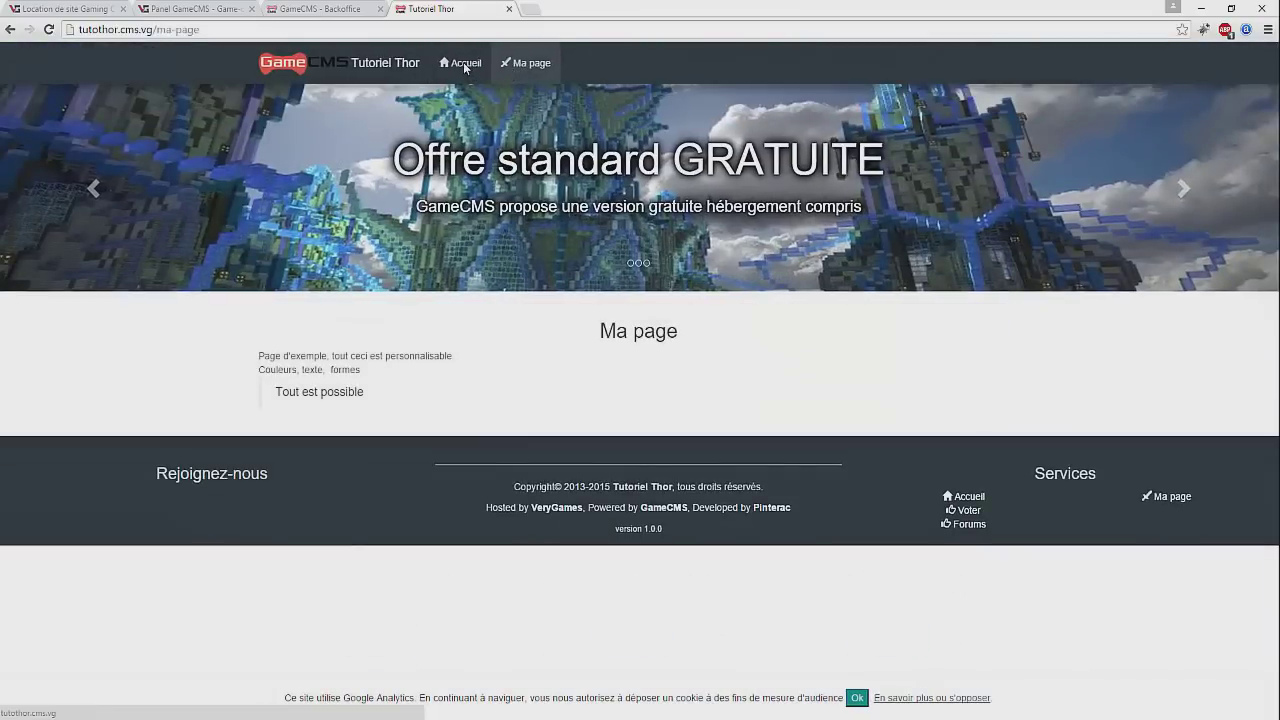
pyautogui.click(464, 64)
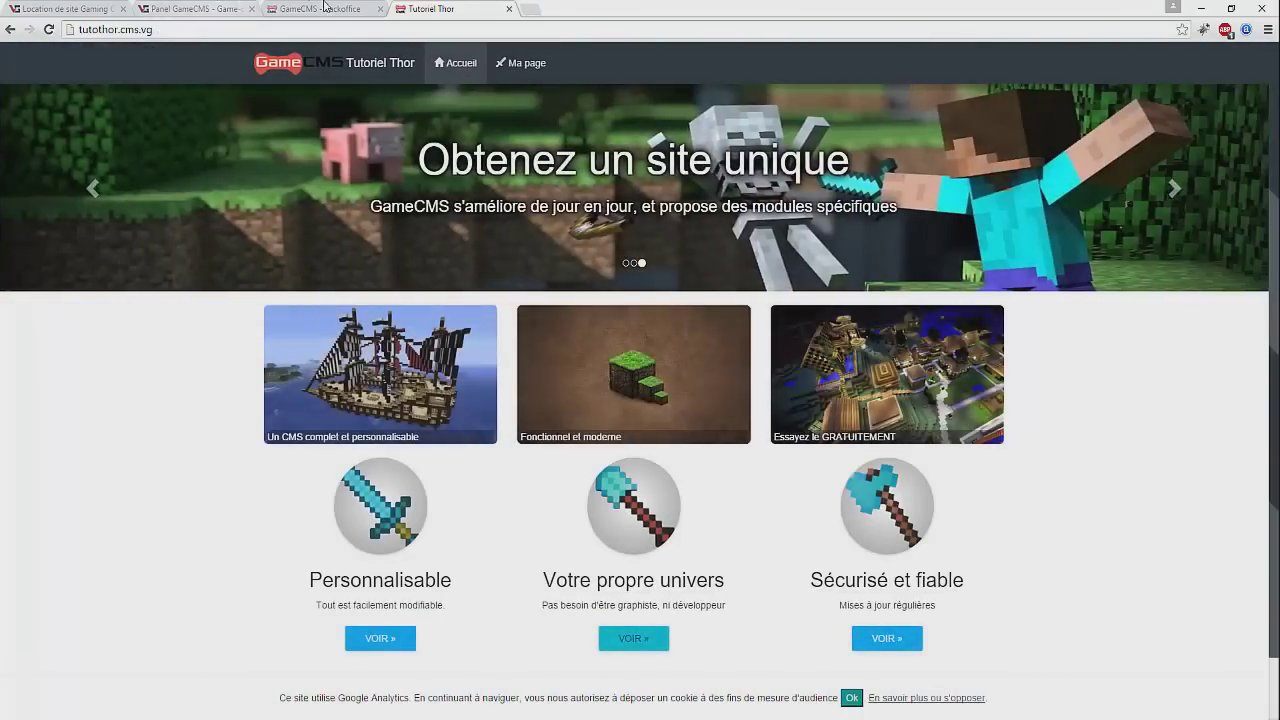
# - Go back to the backoffice's general settings and examine the site description and legal information fields
pyautogui.click(322, 9)
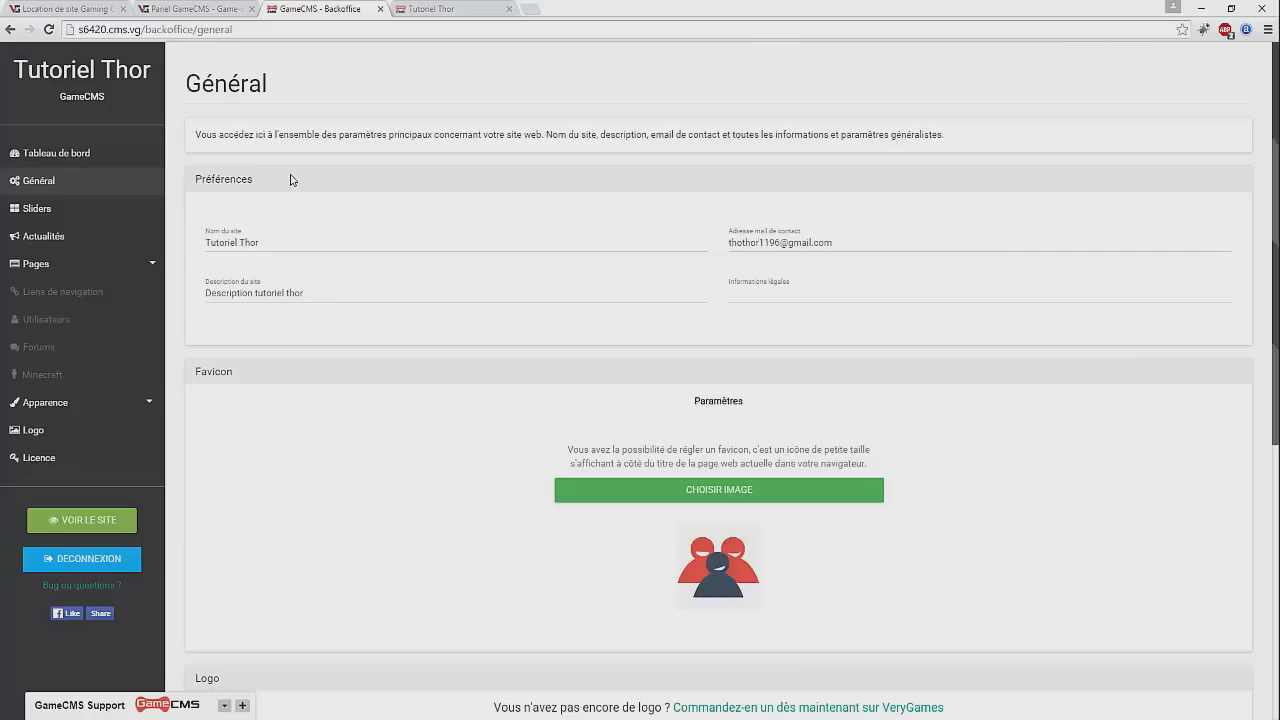
pyautogui.click(344, 295)
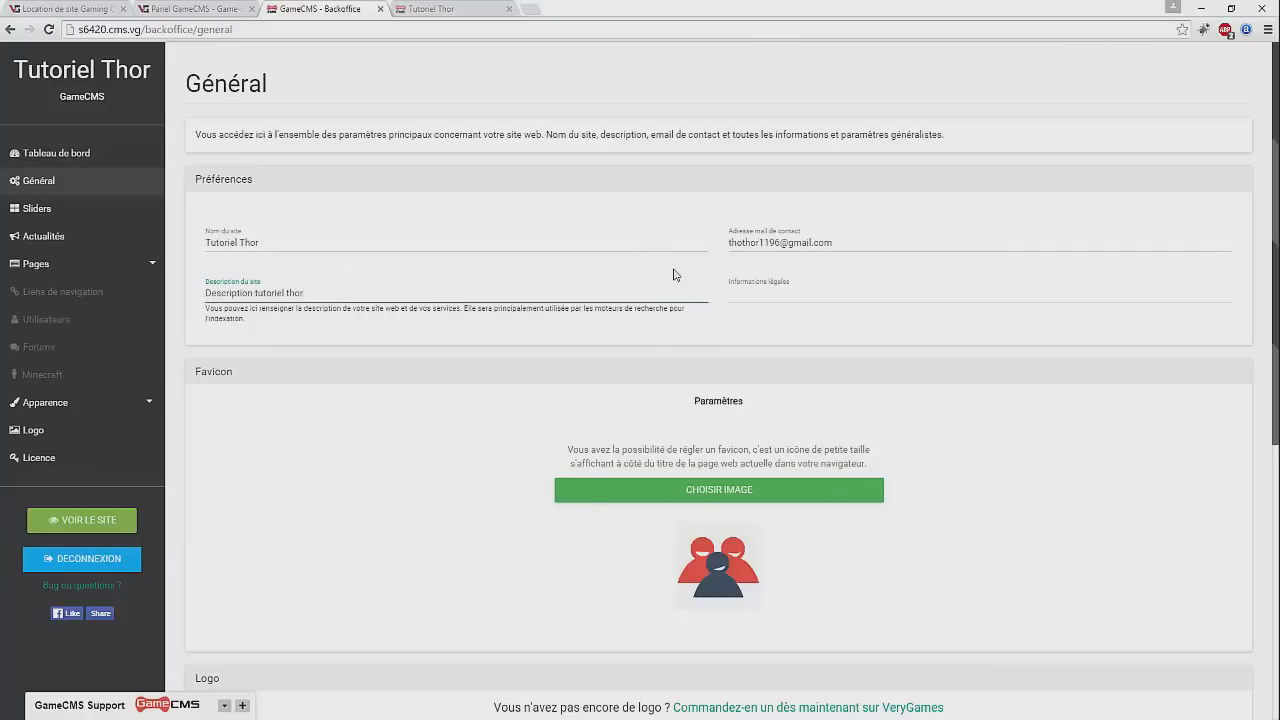
pyautogui.click(743, 297)
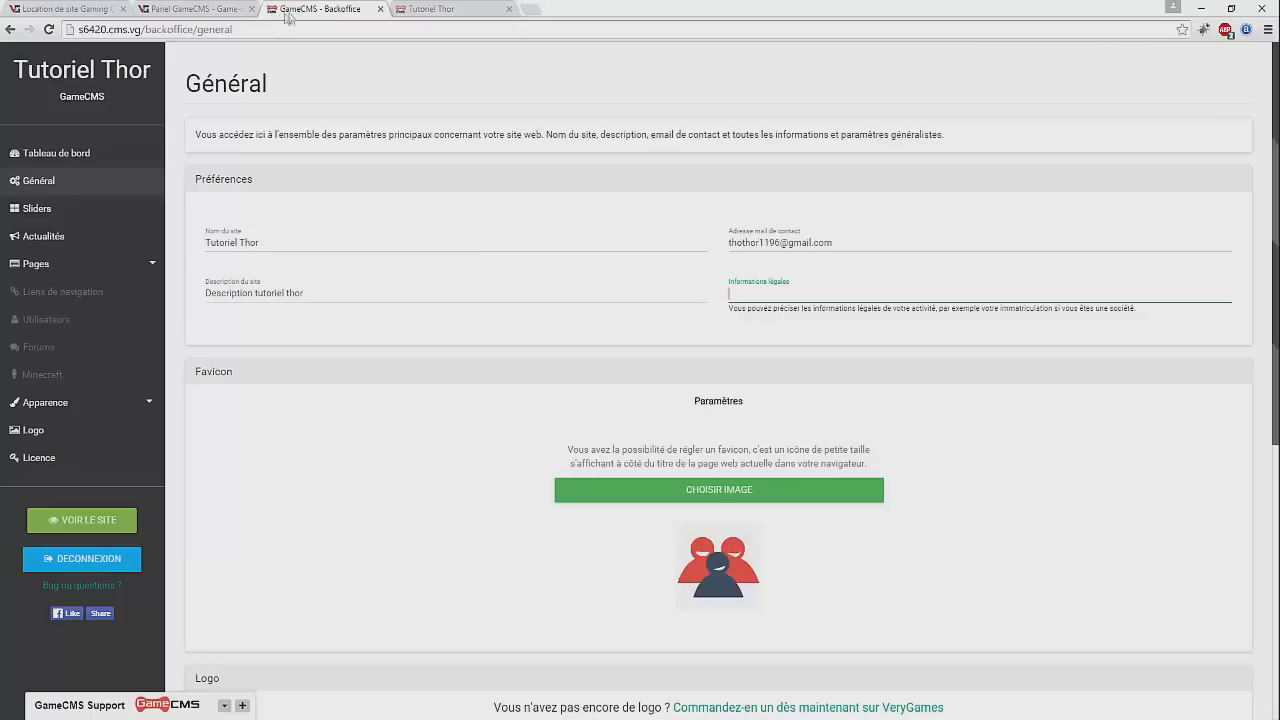
pyautogui.click(160, 14)
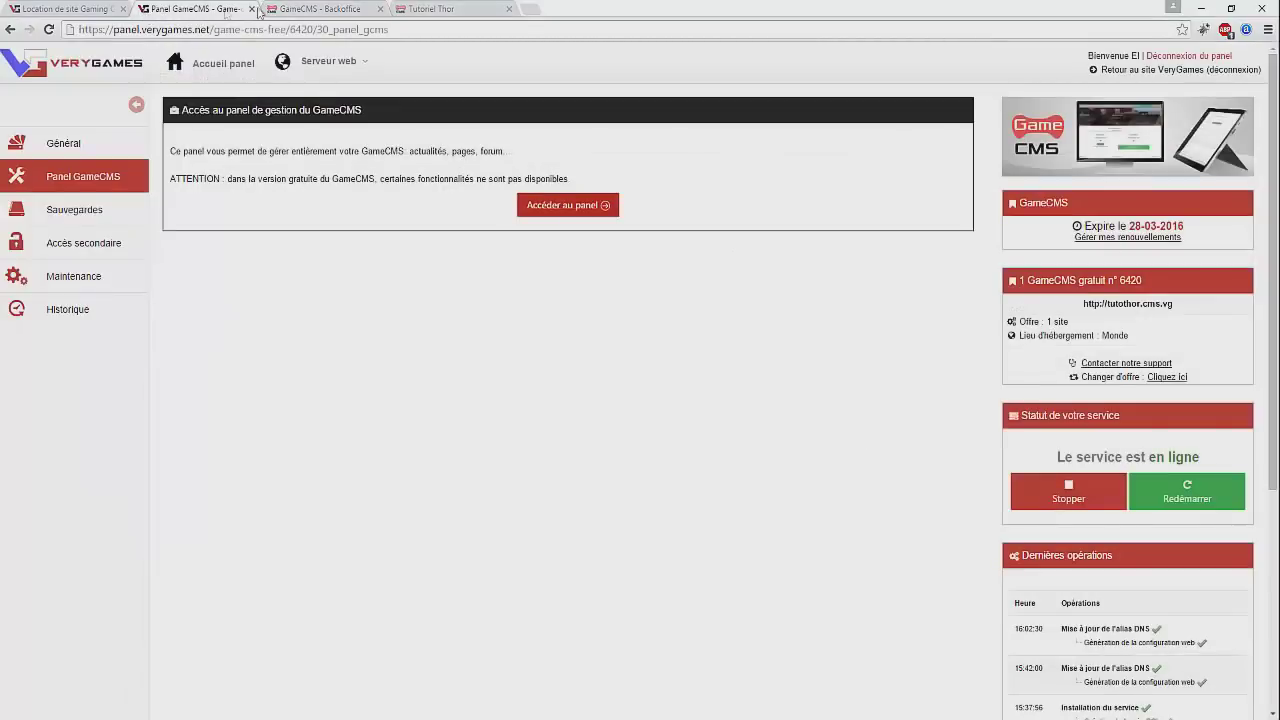
pyautogui.click(295, 10)
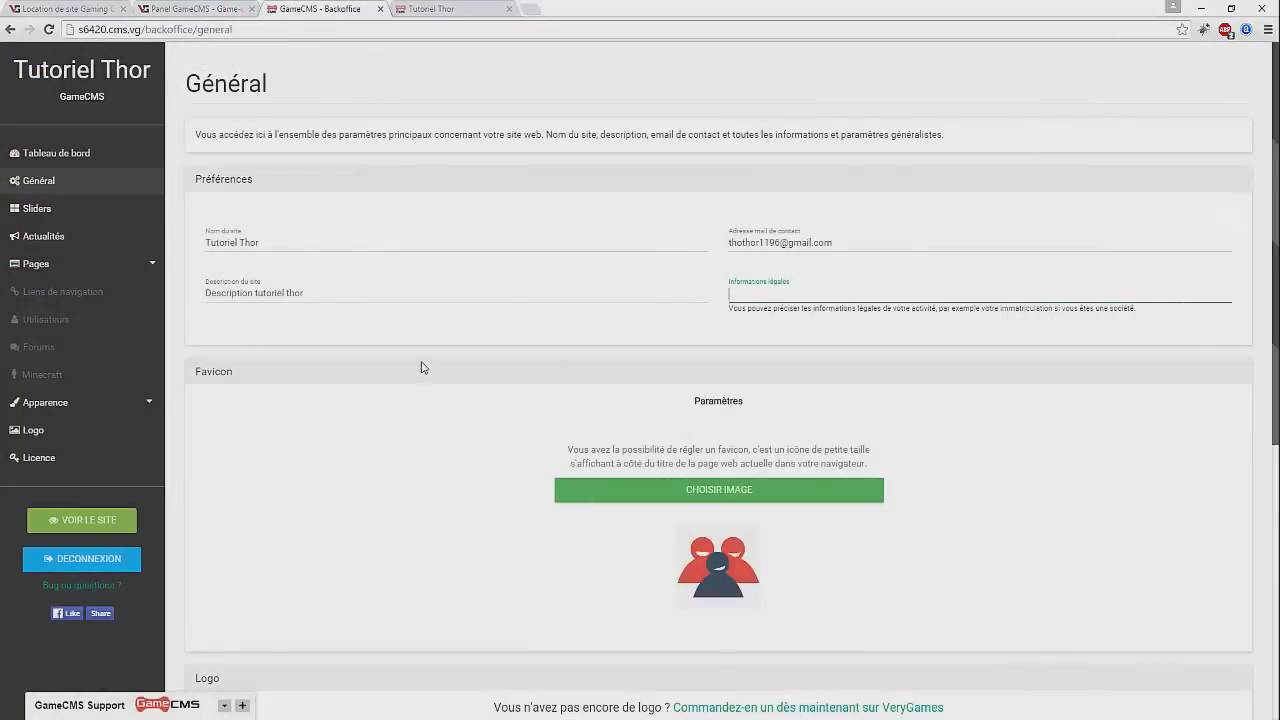
# - Look over the favicon, logo and social network sections of the general settings
pyautogui.scroll(-1, 424, 372)
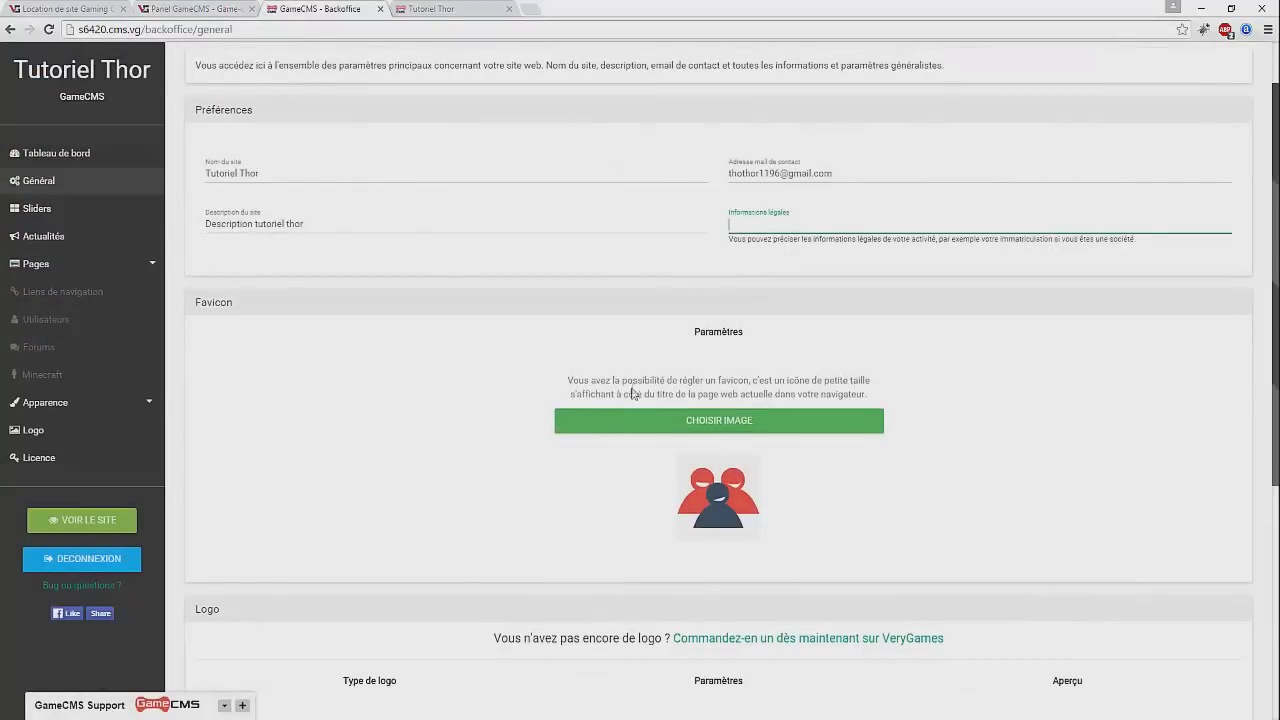
pyautogui.scroll(-1, 632, 393)
pyautogui.scroll(2, 471, 347)
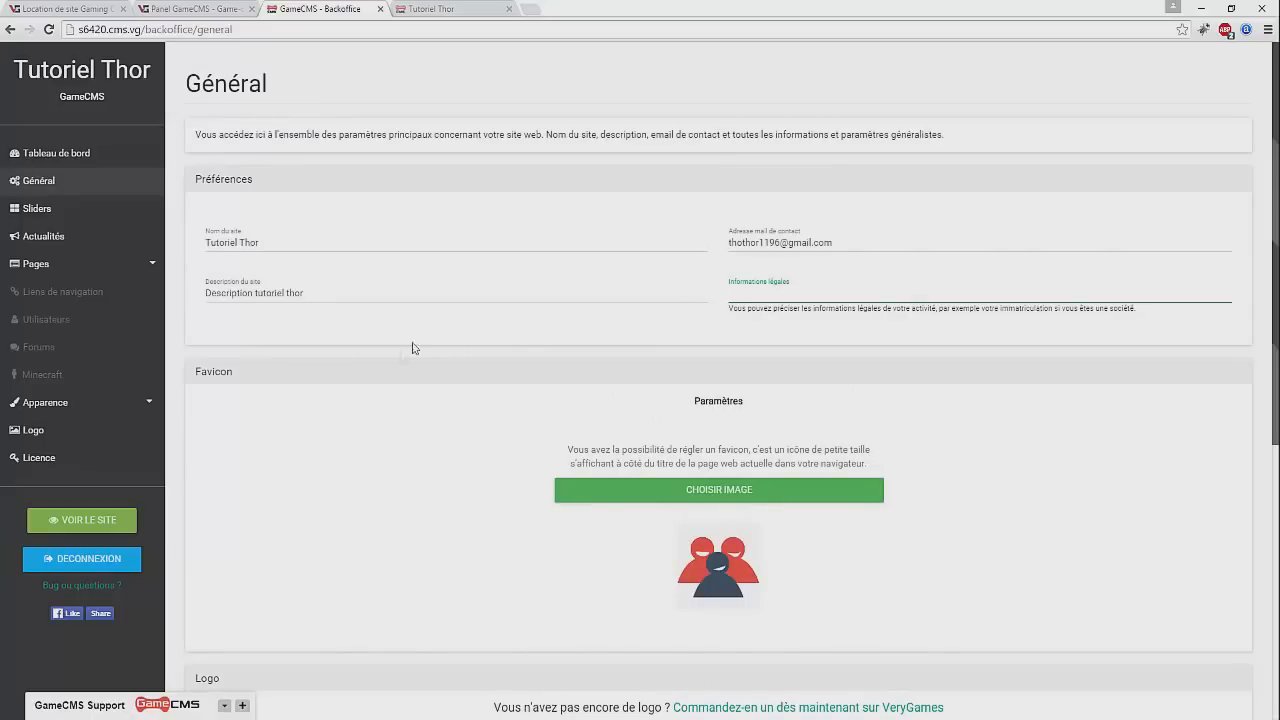
pyautogui.scroll(-5, 413, 347)
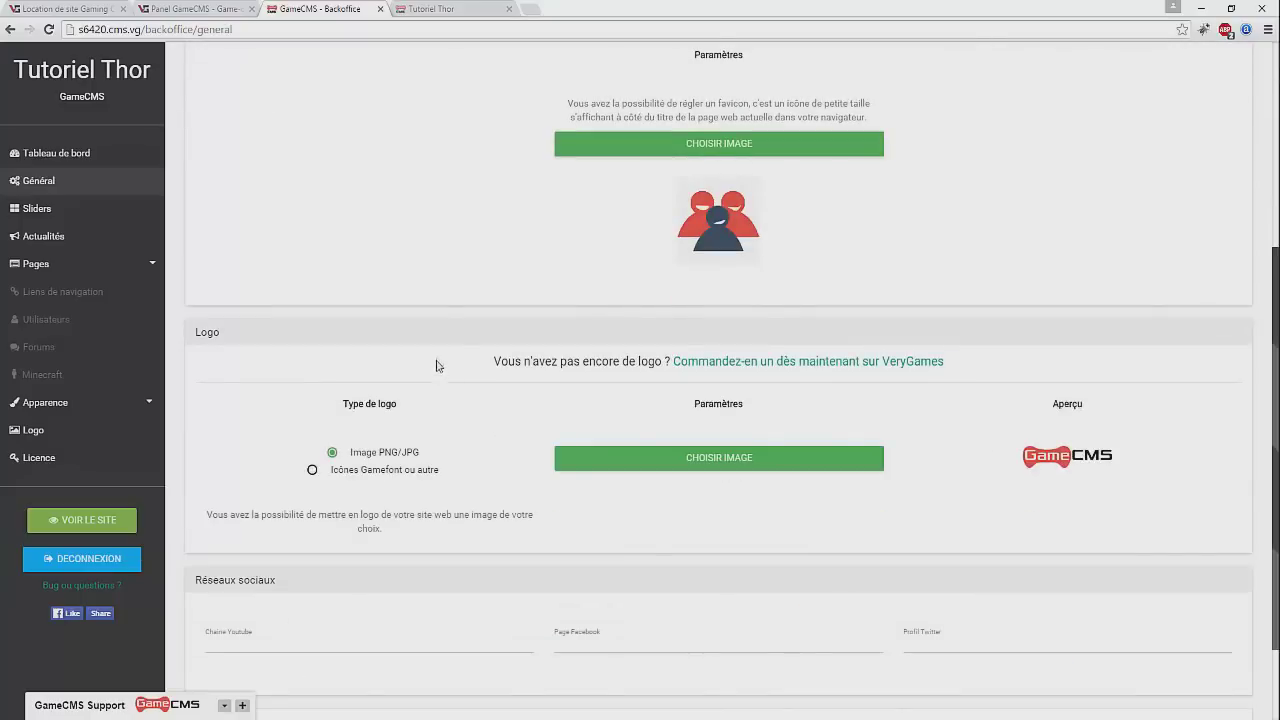
# - Browse the images offered for the favicon in the media chooser and close it without choosing one
pyautogui.click(698, 146)
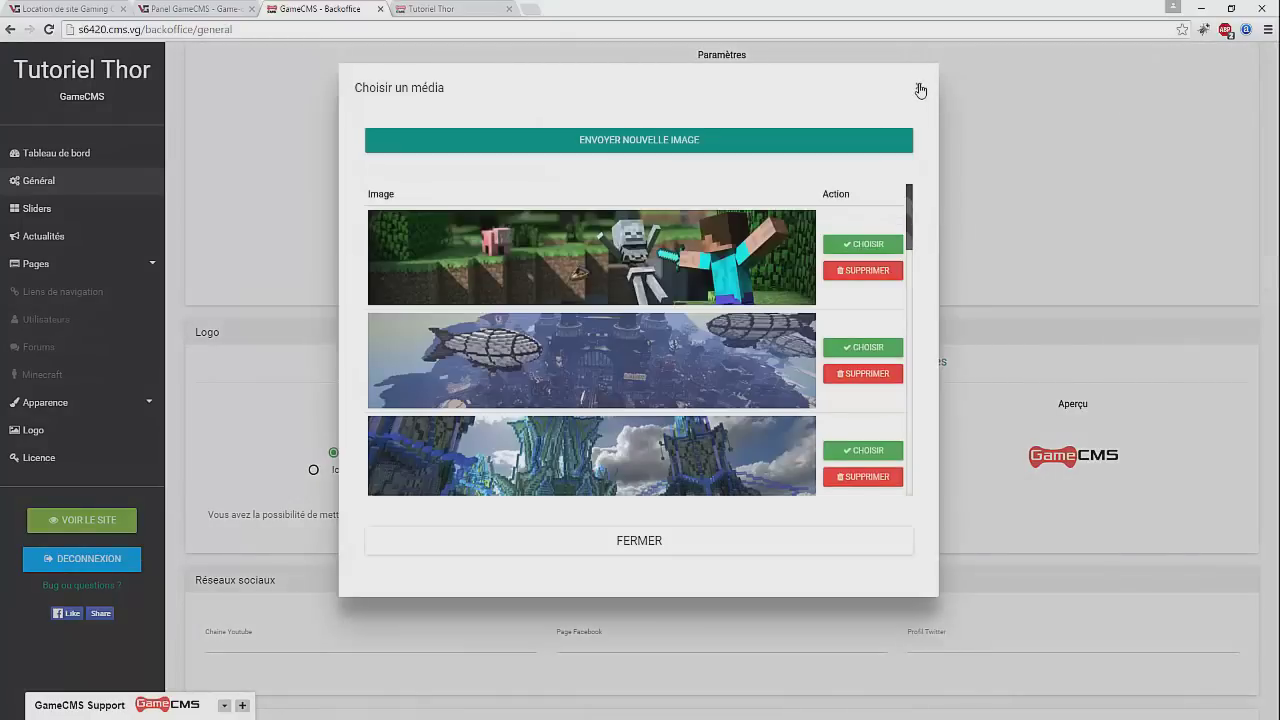
pyautogui.click(920, 90)
pyautogui.scroll(3, 640, 250)
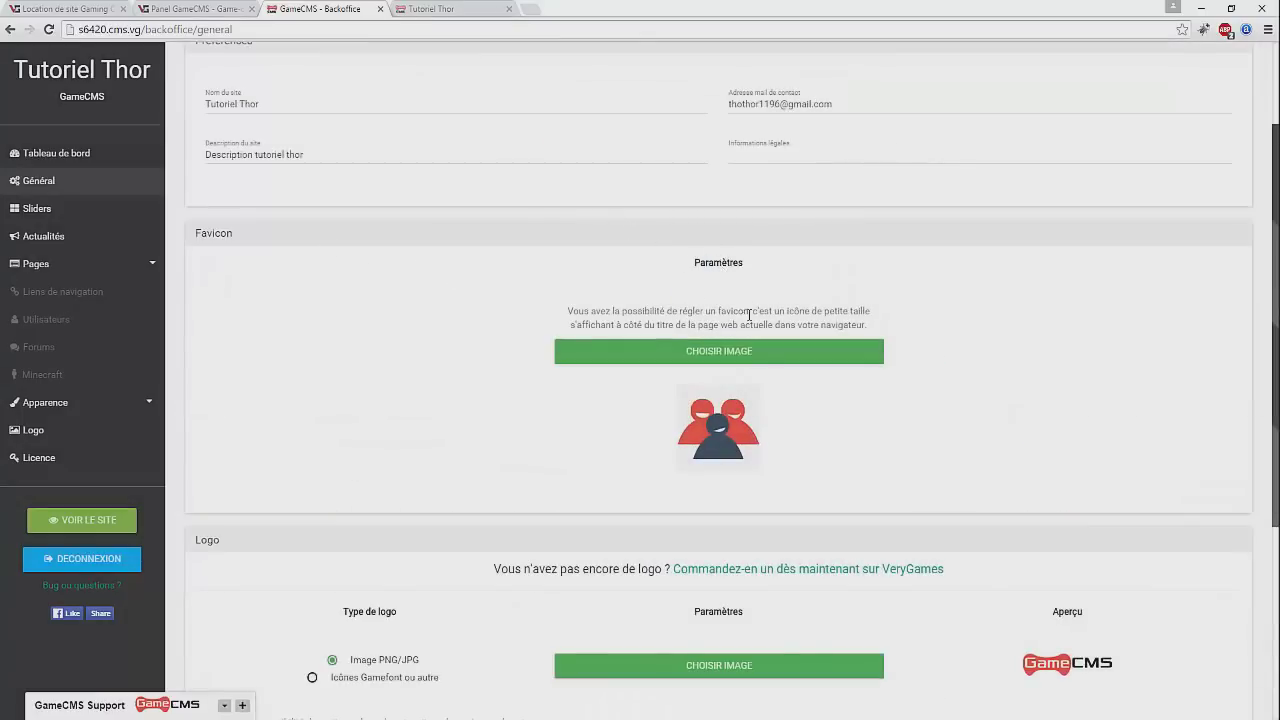
pyautogui.click(712, 352)
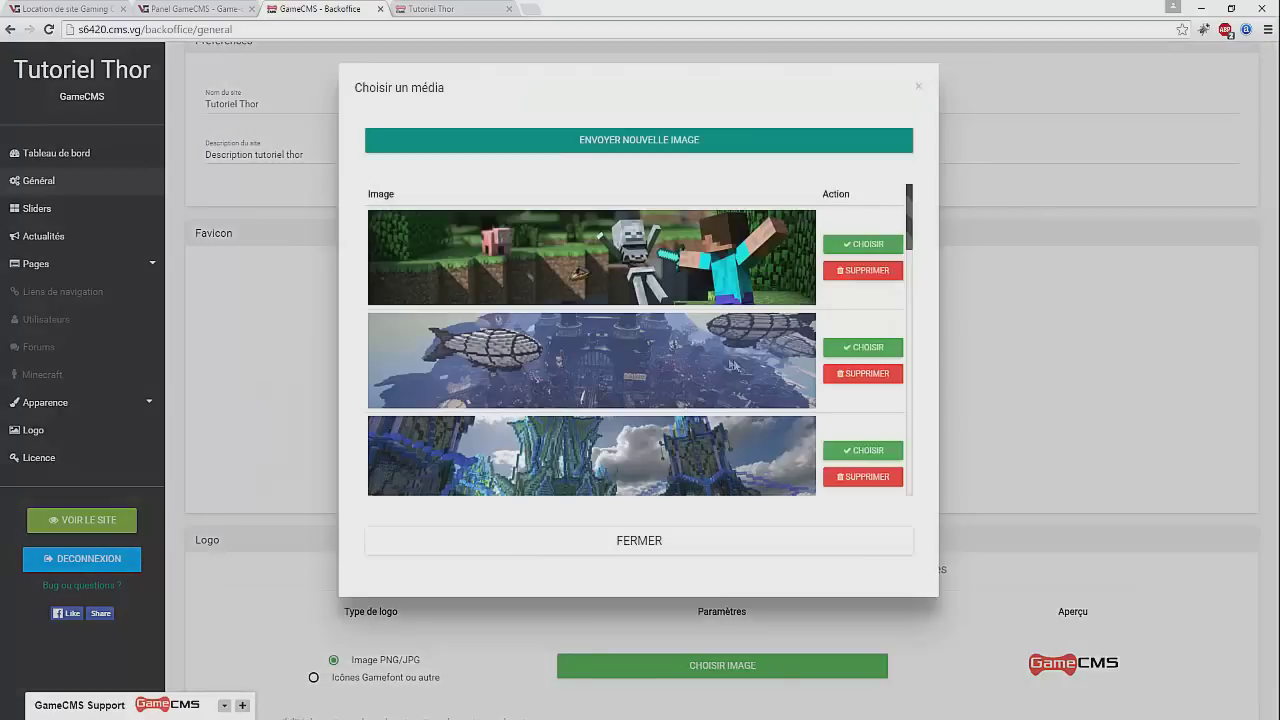
pyautogui.scroll(-6, 729, 320)
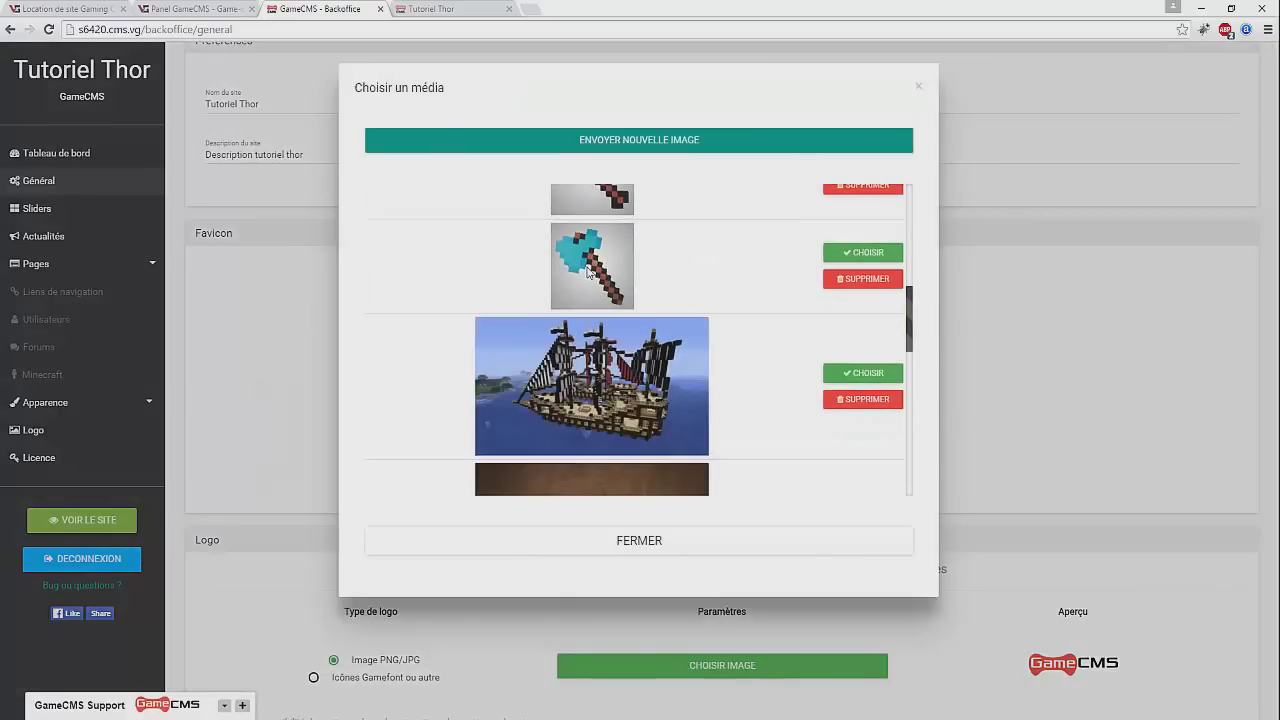
pyautogui.scroll(-10, 590, 272)
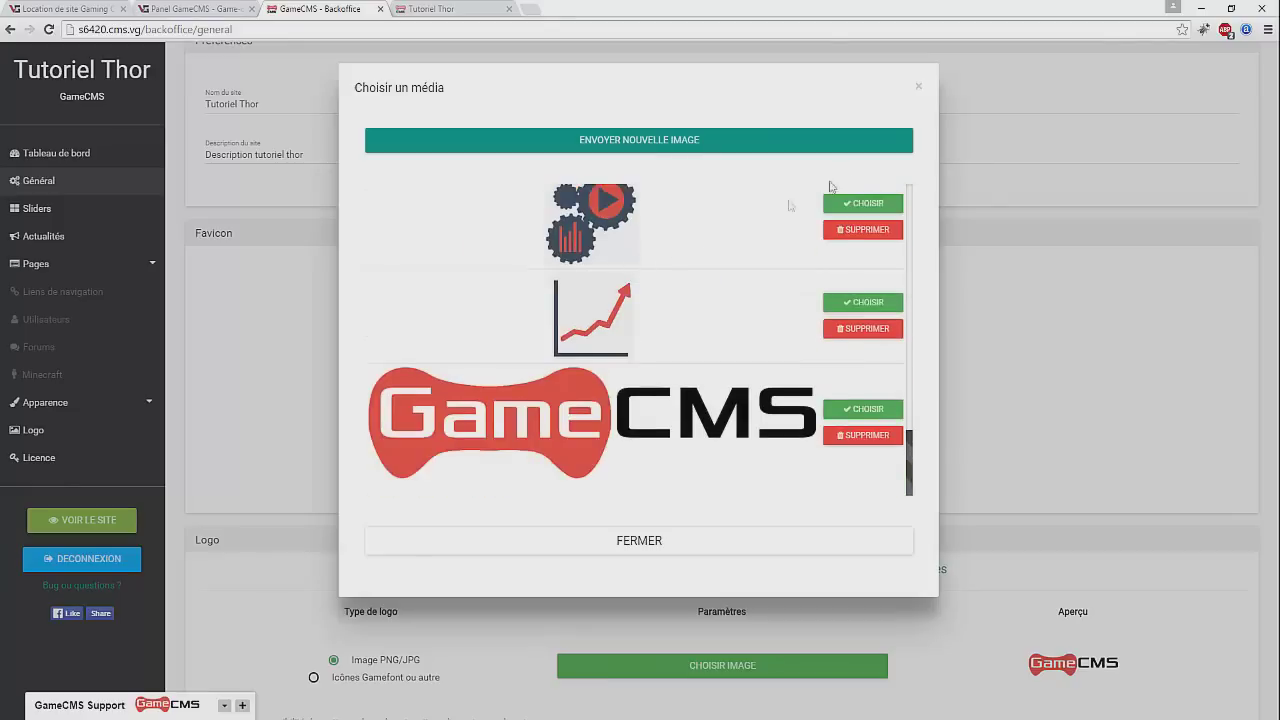
pyautogui.click(890, 140)
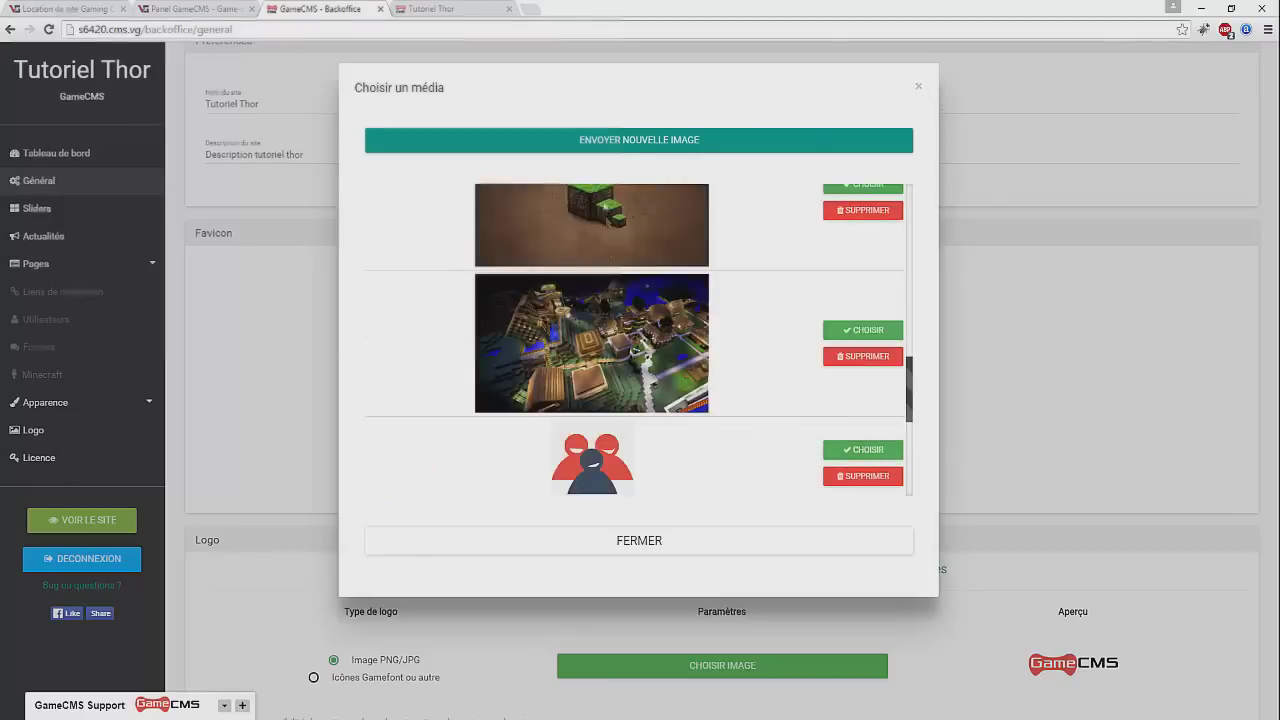
pyautogui.click(623, 10)
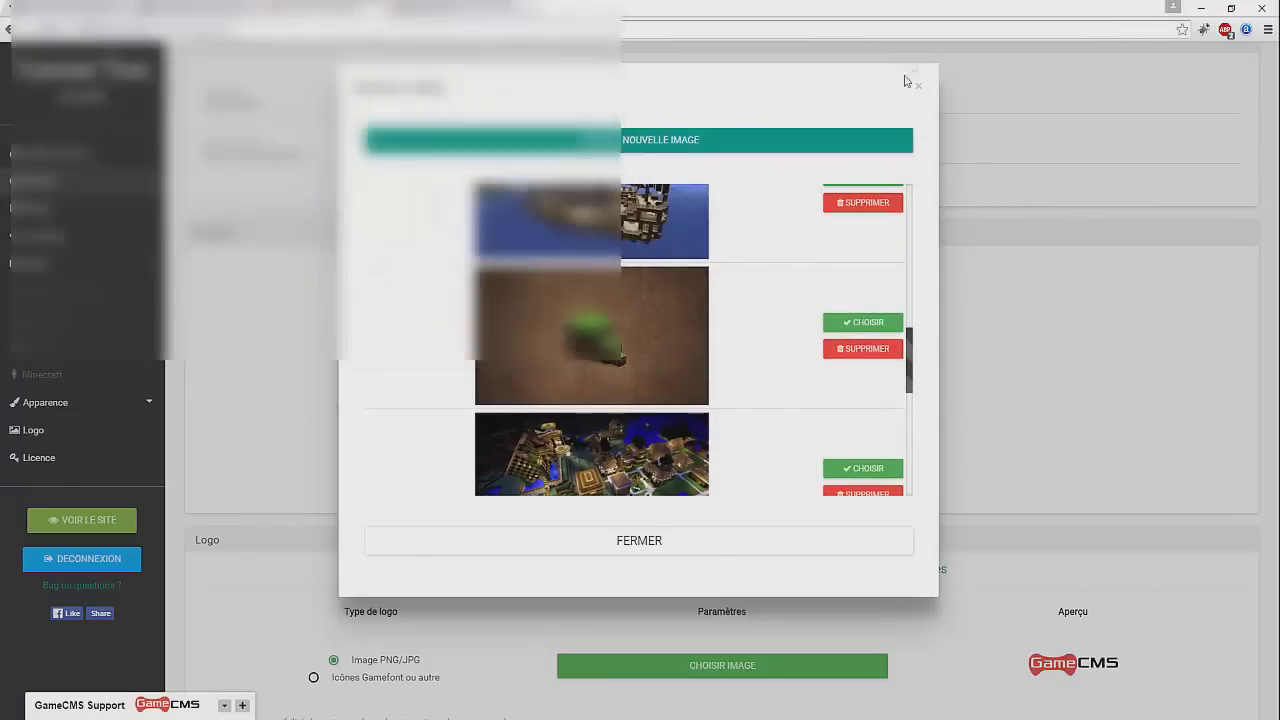
pyautogui.click(918, 86)
# - Examine the logo settings in the backoffice and compare them with the logo in the website's header
pyautogui.scroll(-3, 670, 380)
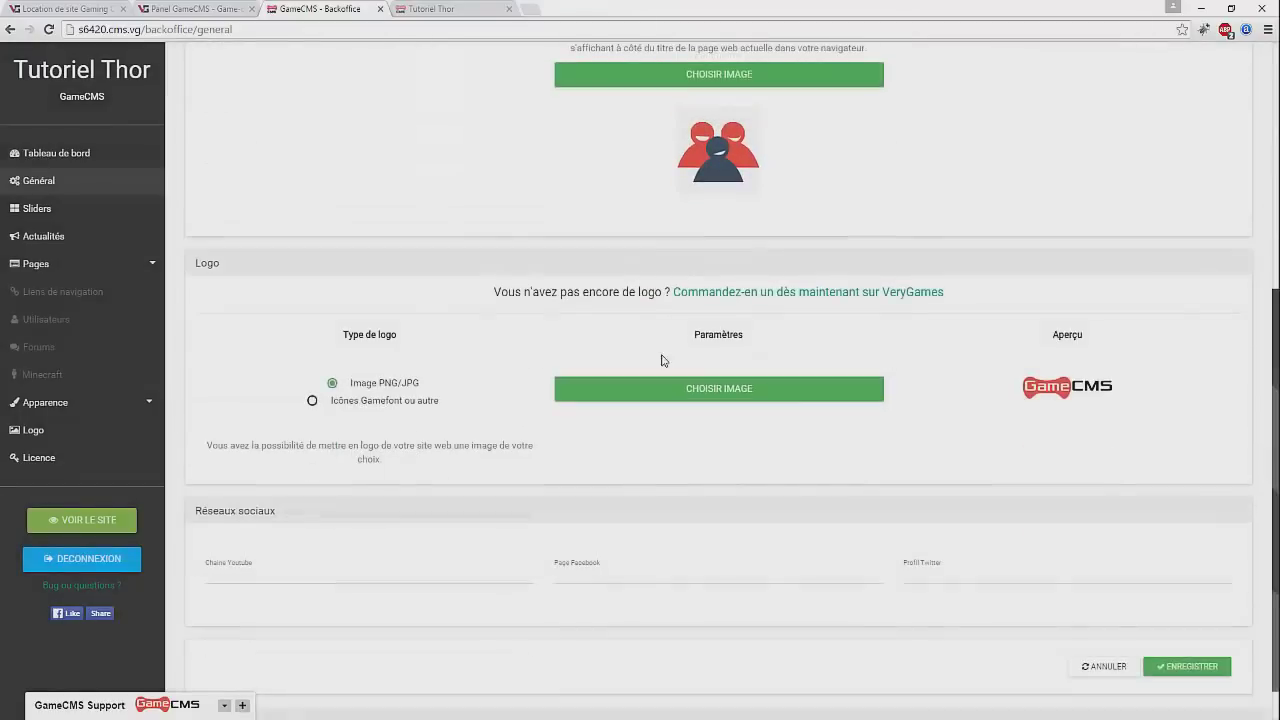
pyautogui.click(440, 9)
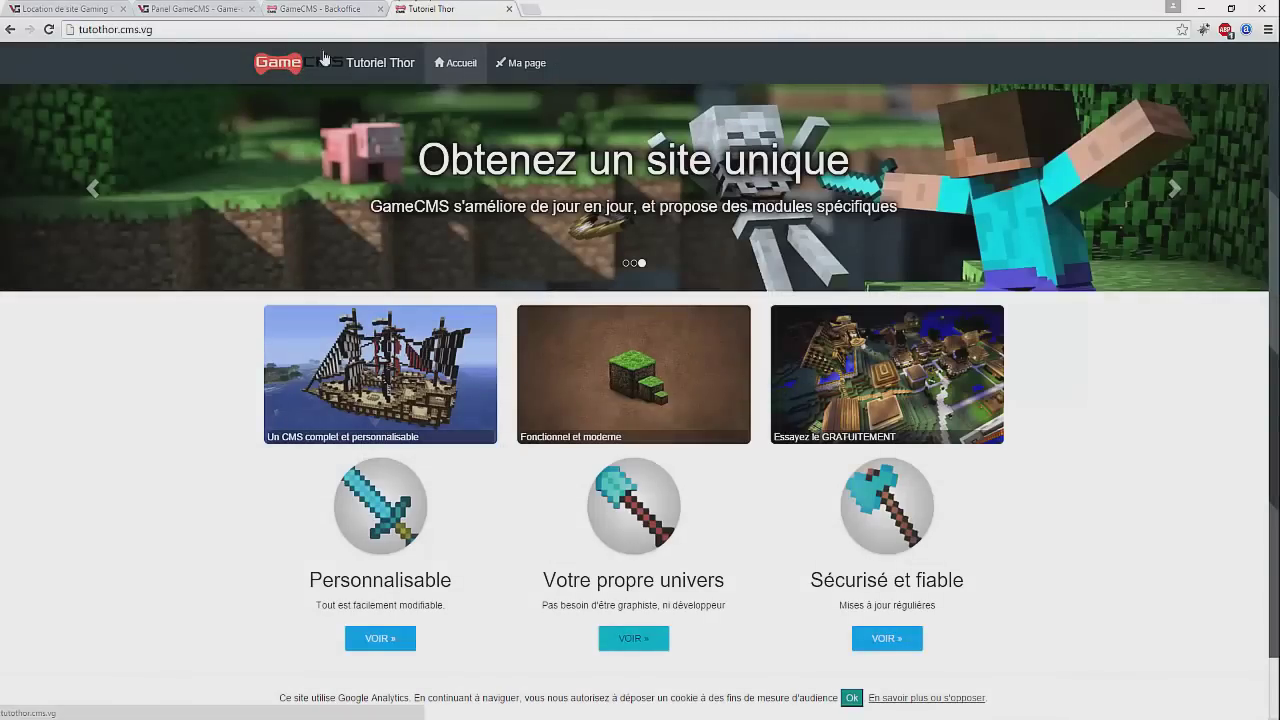
pyautogui.click(334, 9)
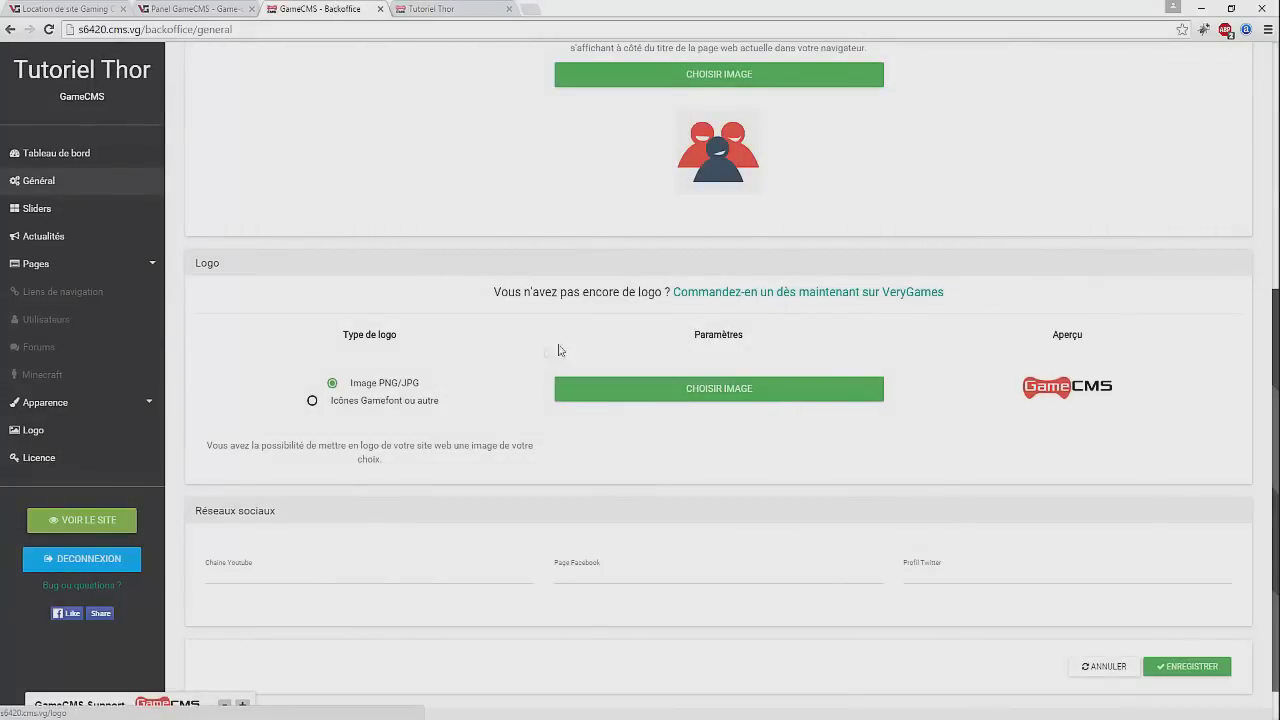
pyautogui.scroll(-1, 523, 347)
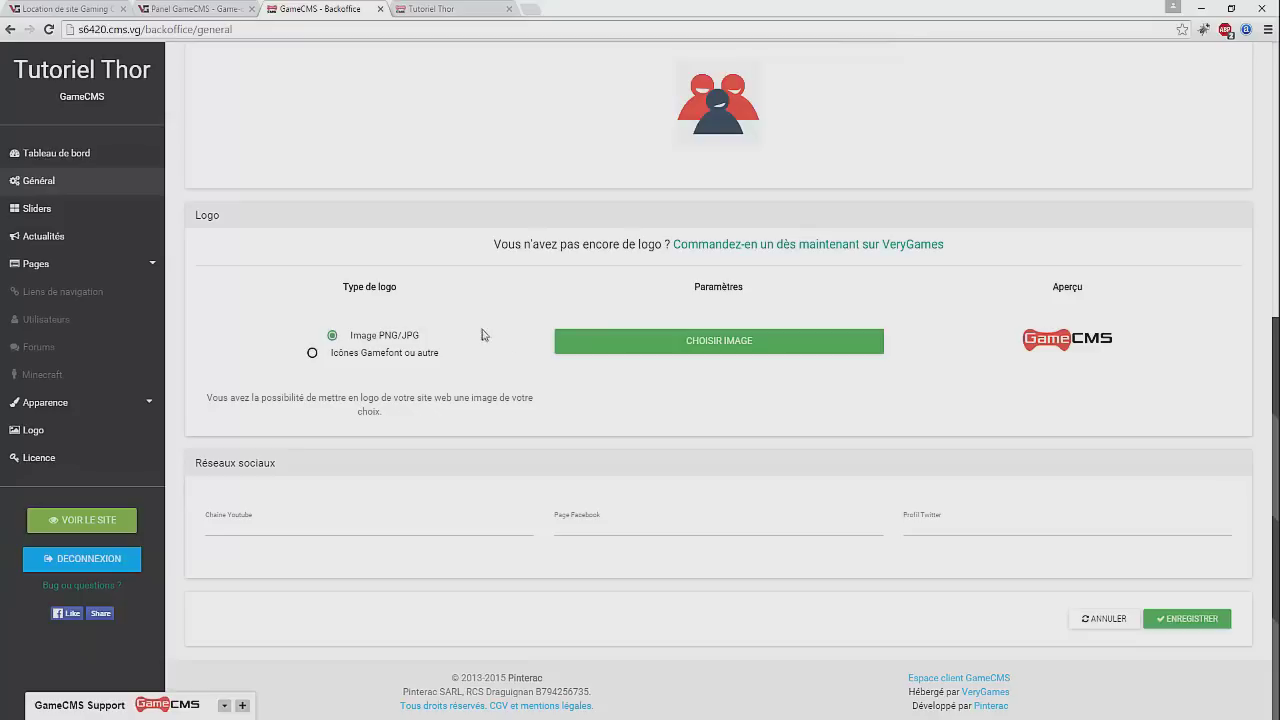
pyautogui.scroll(3, 475, 308)
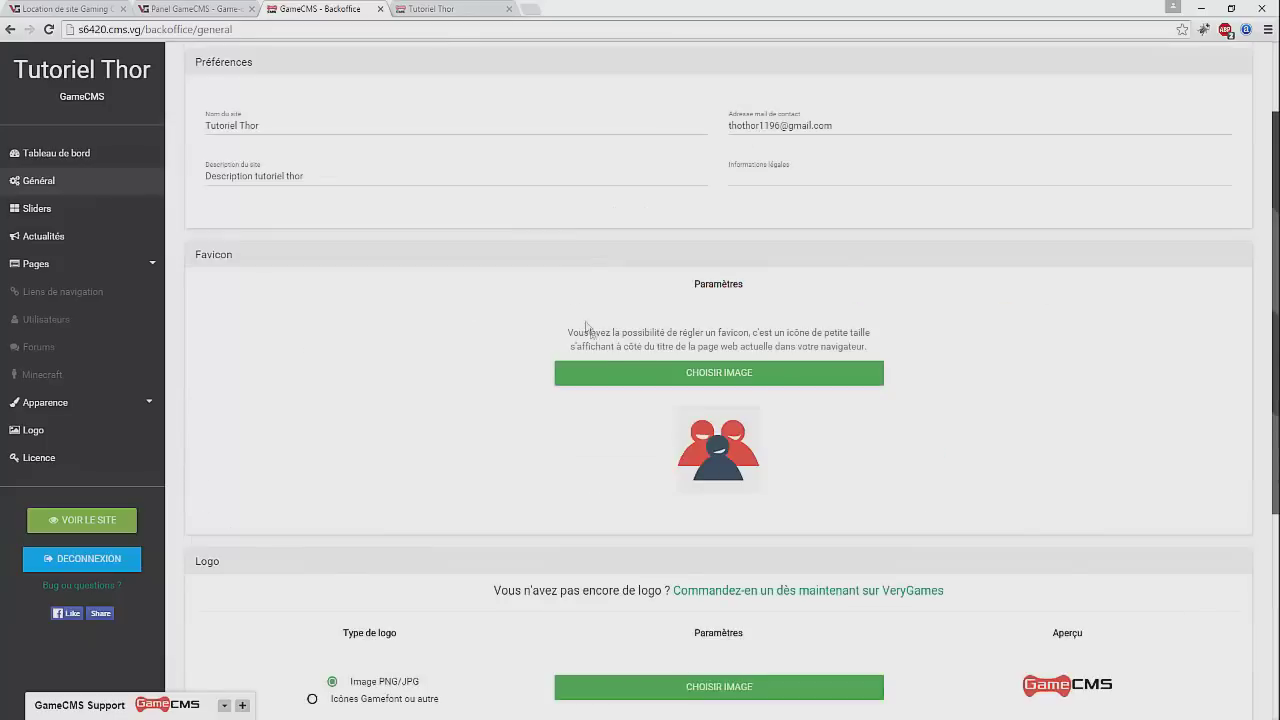
pyautogui.scroll(-2, 560, 314)
pyautogui.click(458, 9)
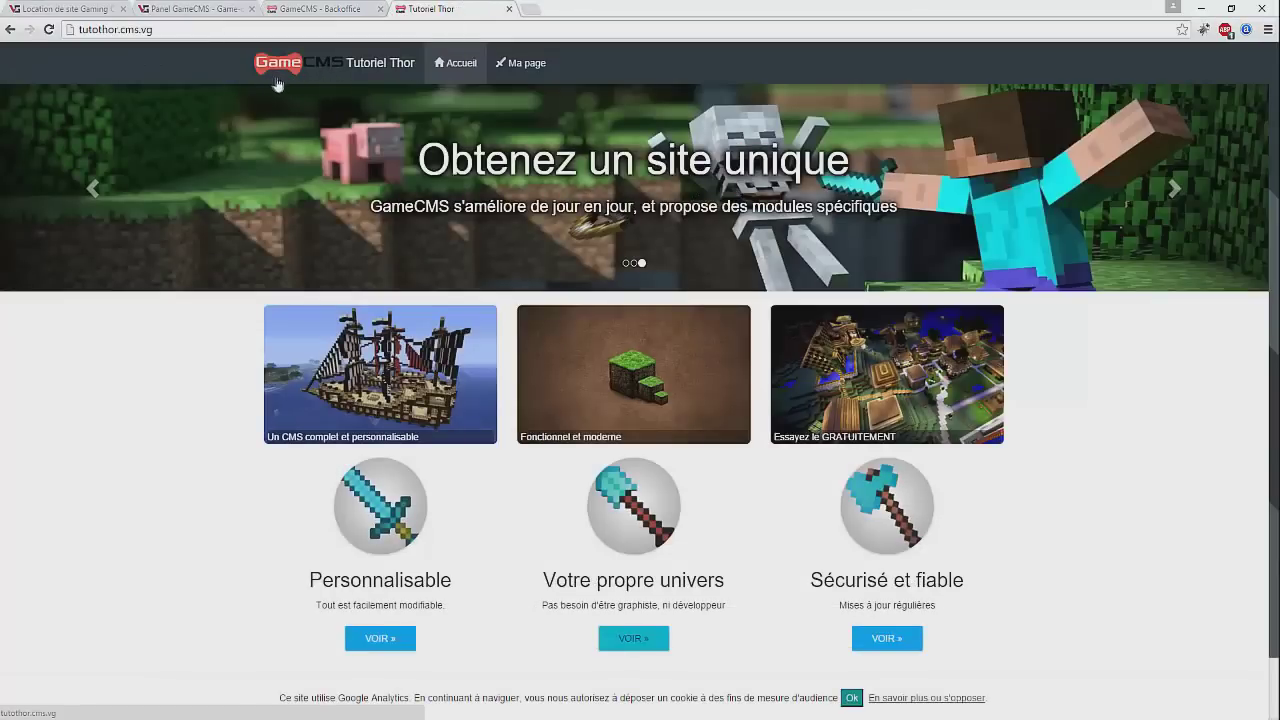
pyautogui.click(352, 8)
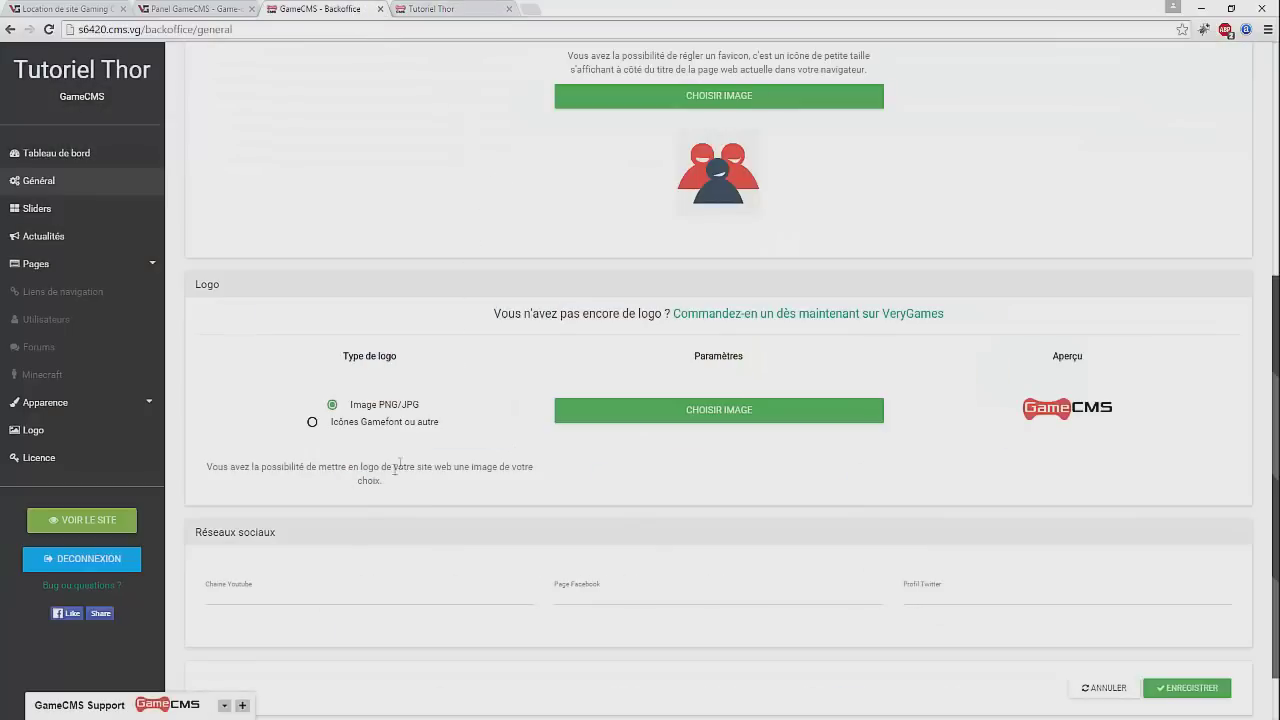
# - Open YouTube in a new browser tab, copy the address of the account's own channel and close the tab
pyautogui.scroll(-1, 690, 414)
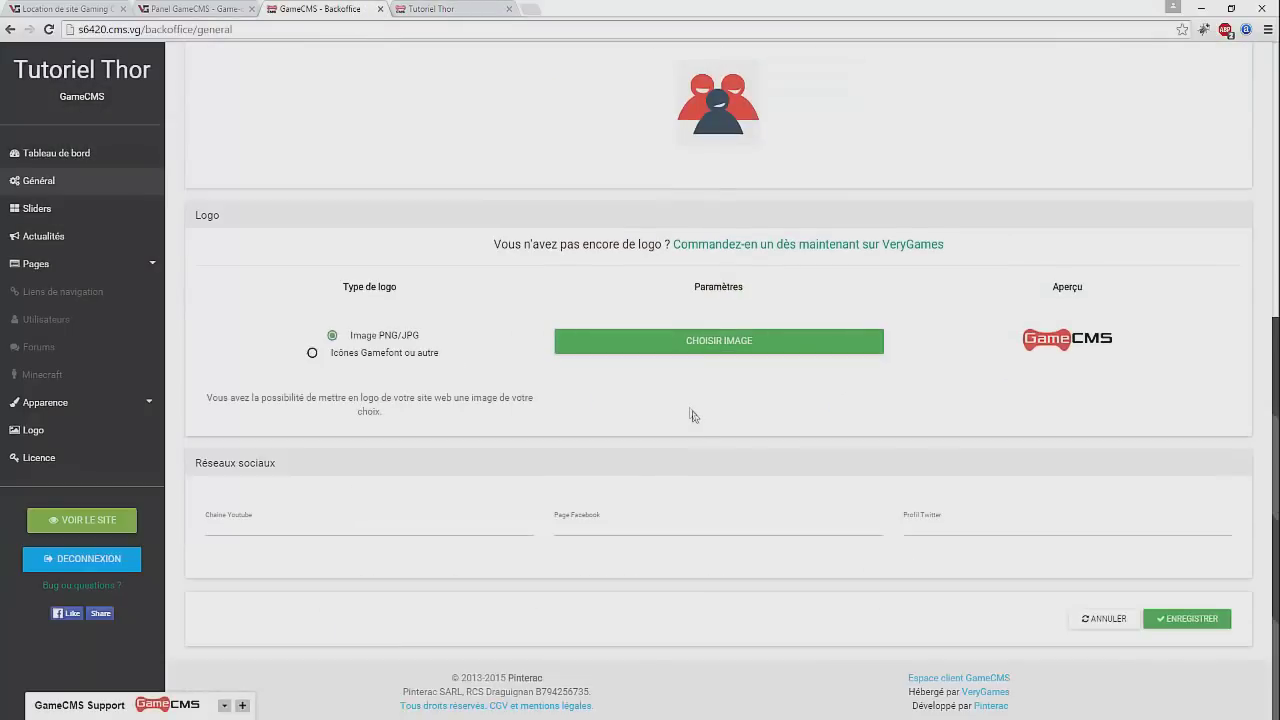
pyautogui.click(400, 533)
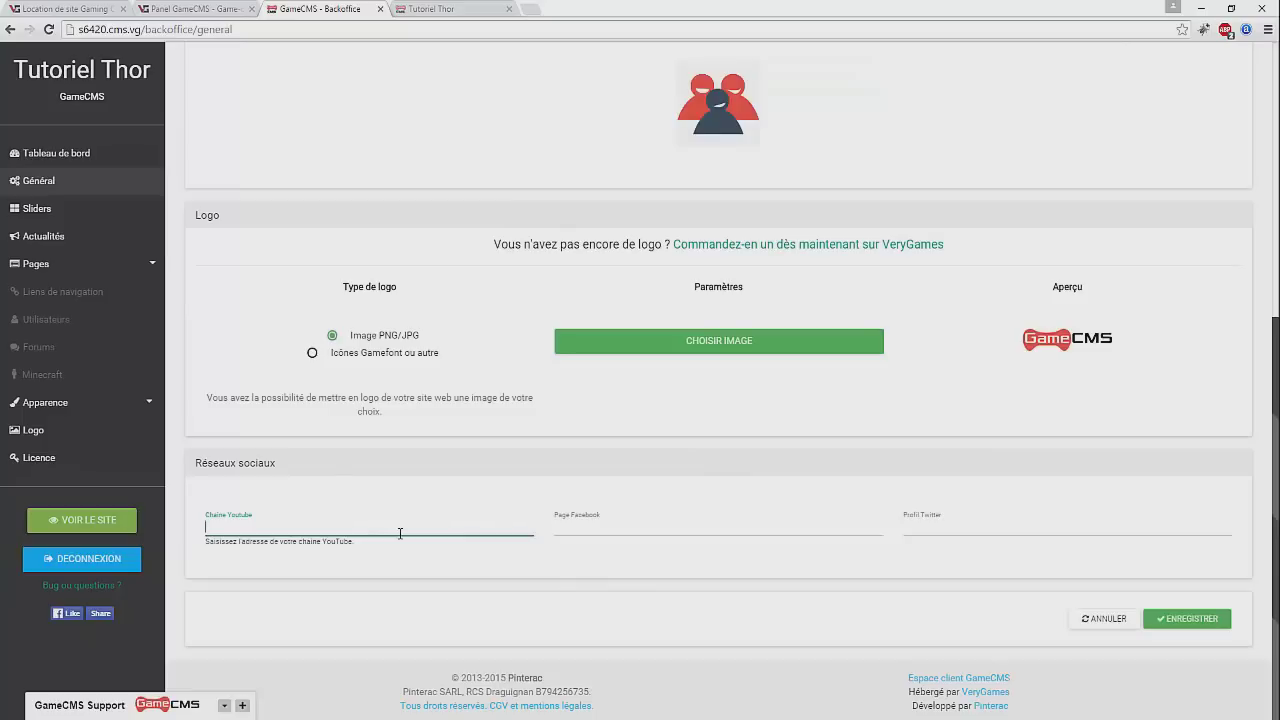
pyautogui.click(530, 9)
pyautogui.write('youtube')
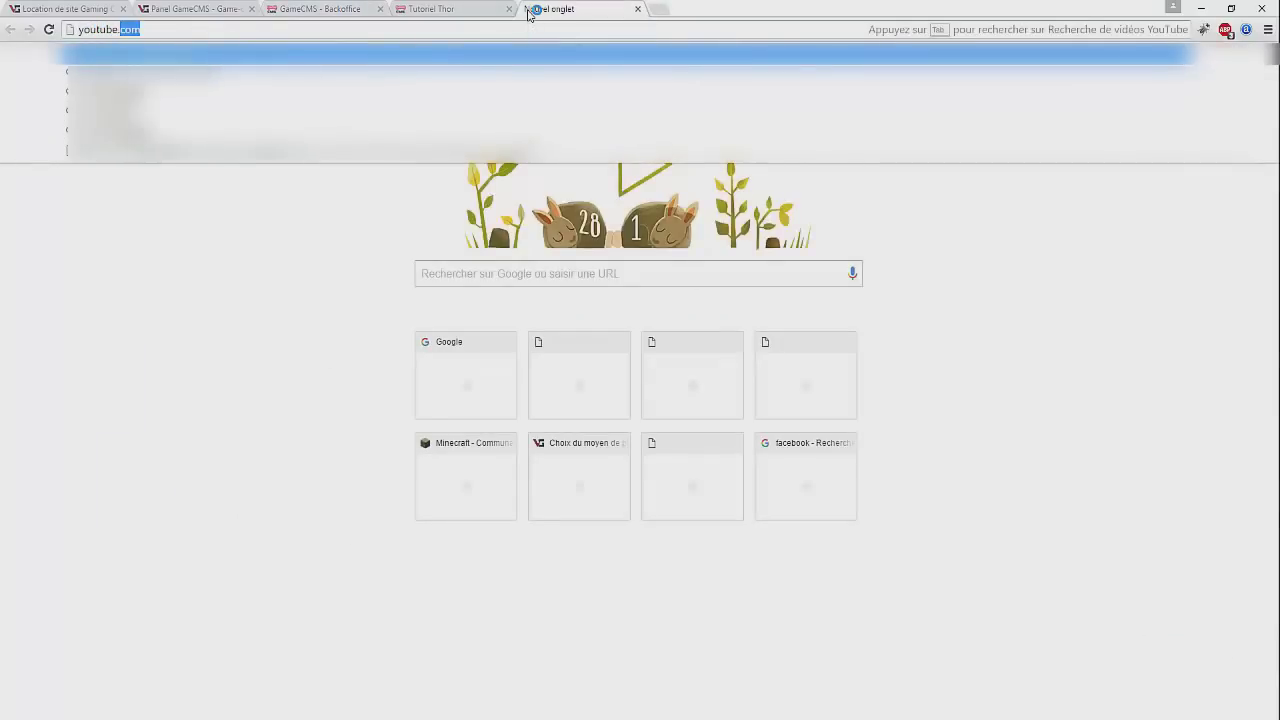
pyautogui.press('Return')
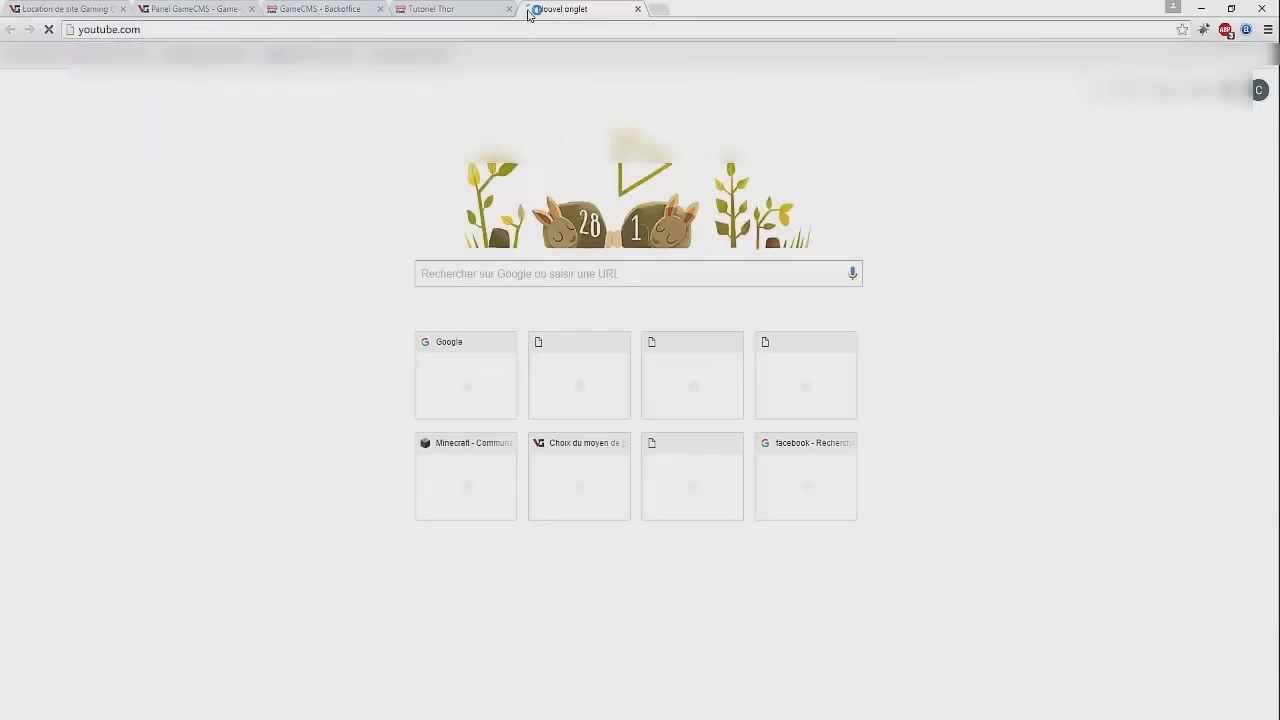
pyautogui.click(425, 9)
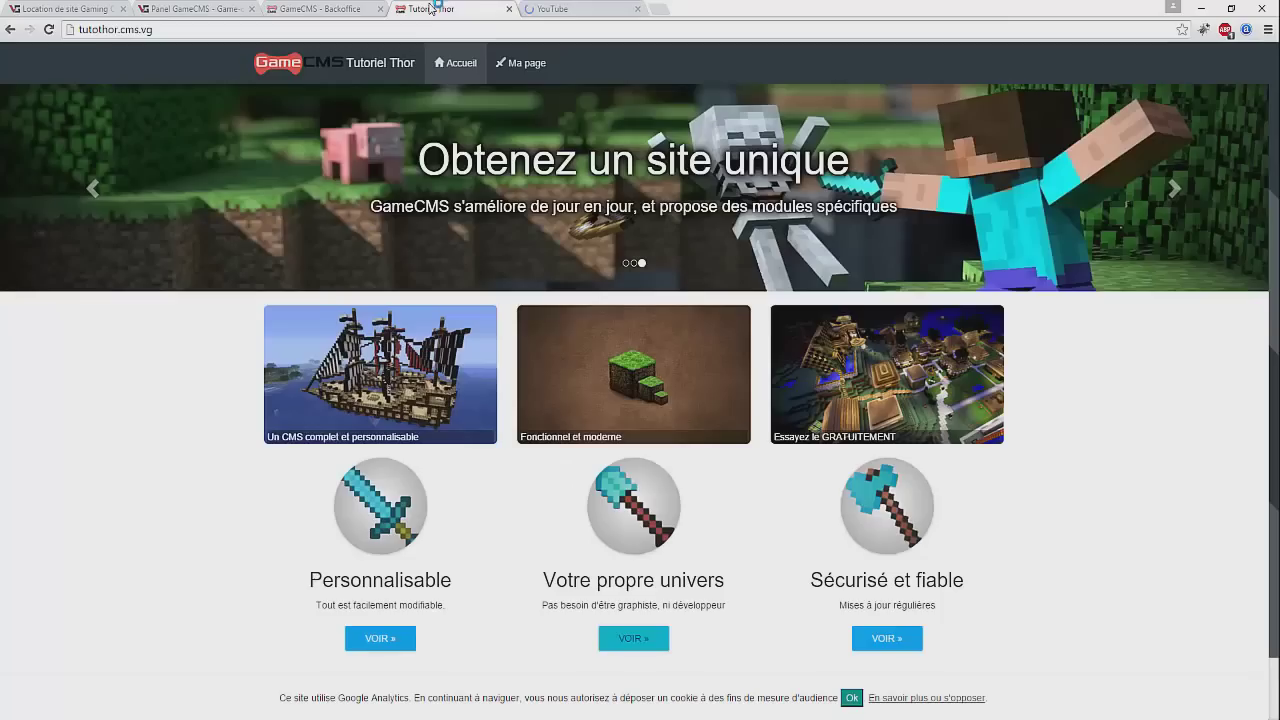
pyautogui.click(581, 9)
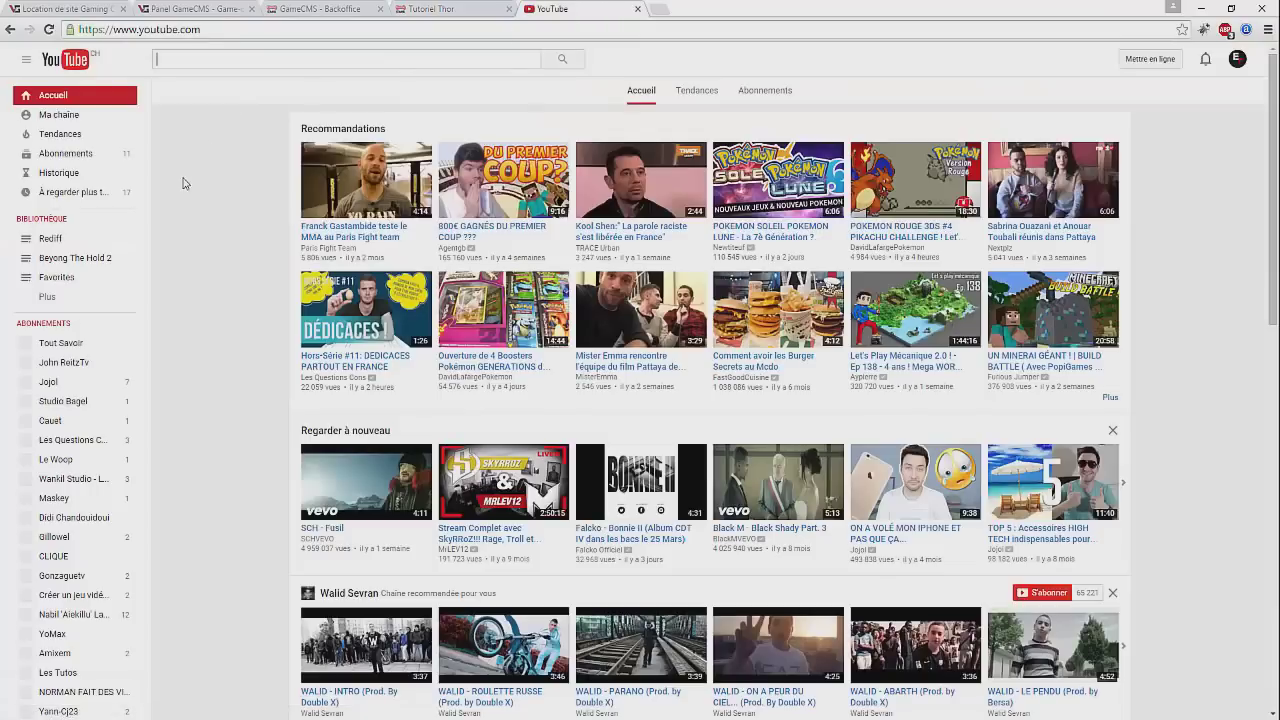
pyautogui.click(58, 114)
pyautogui.click(240, 30)
pyautogui.hotkey('ctrl', 'c')
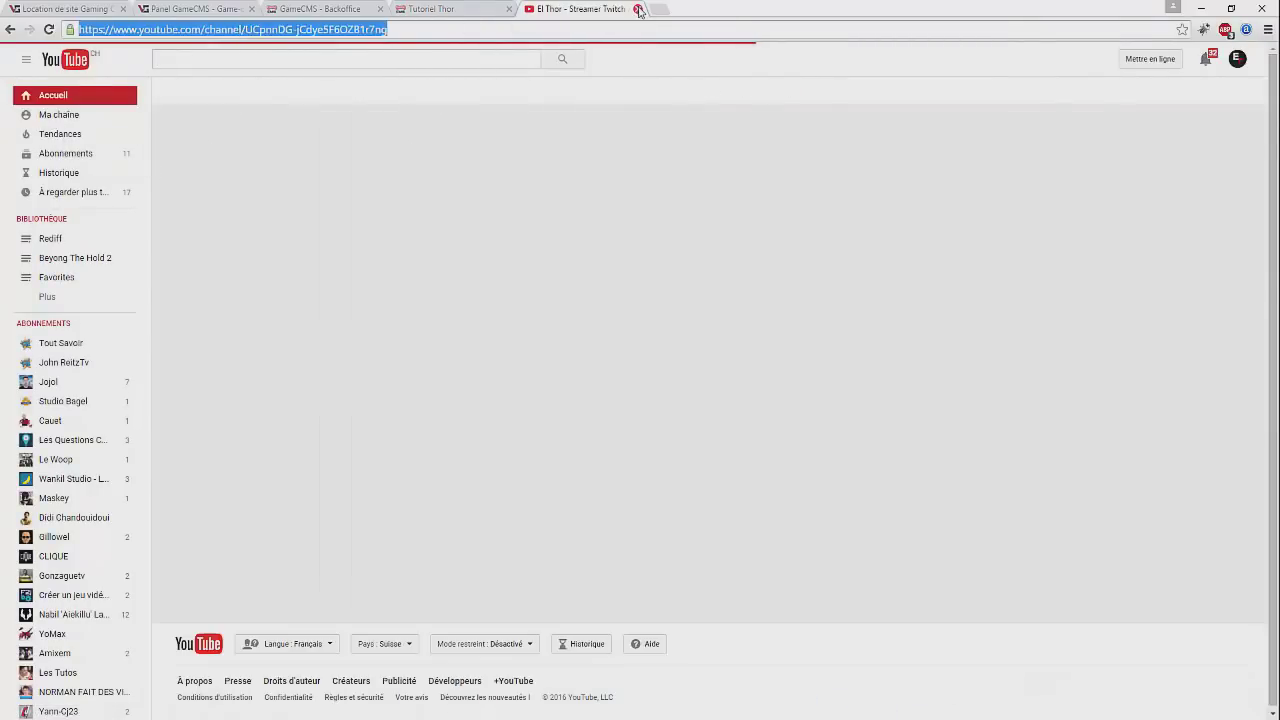
pyautogui.click(637, 9)
# - Paste the copied channel address as the site's YouTube channel under the social networks and save the general settings
pyautogui.click(347, 8)
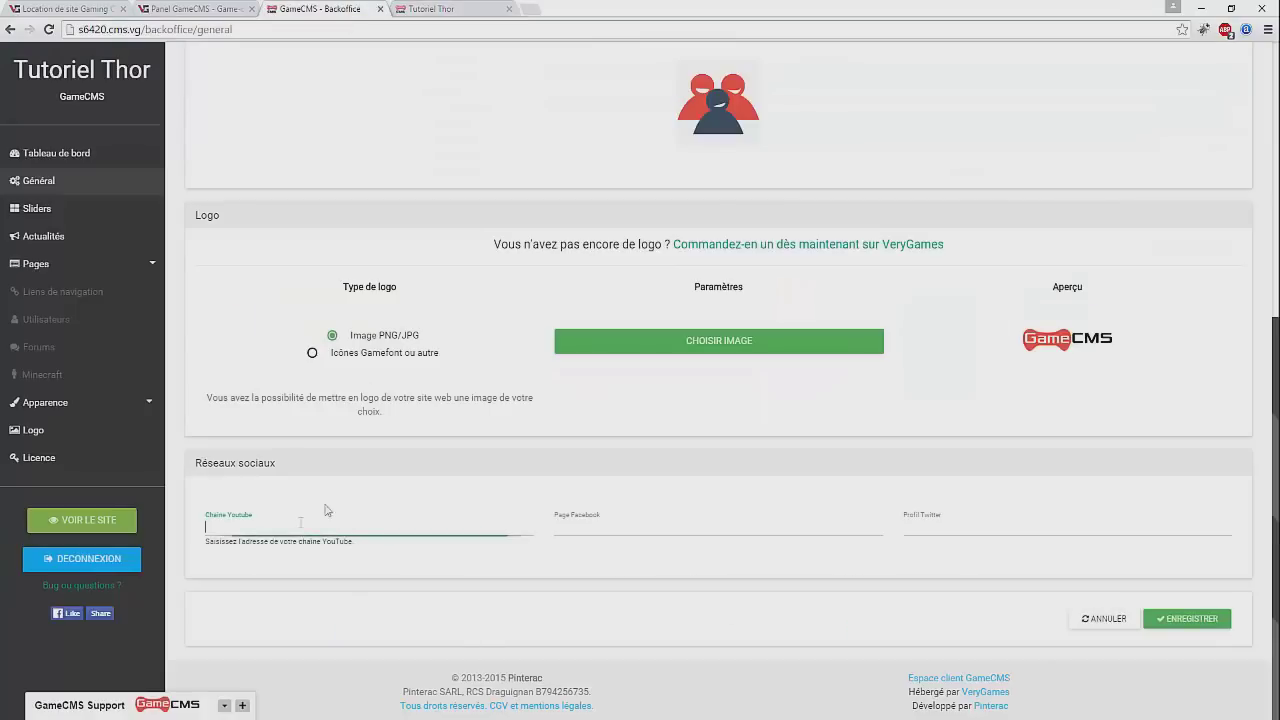
pyautogui.click(304, 526)
pyautogui.hotkey('ctrl', 'v')
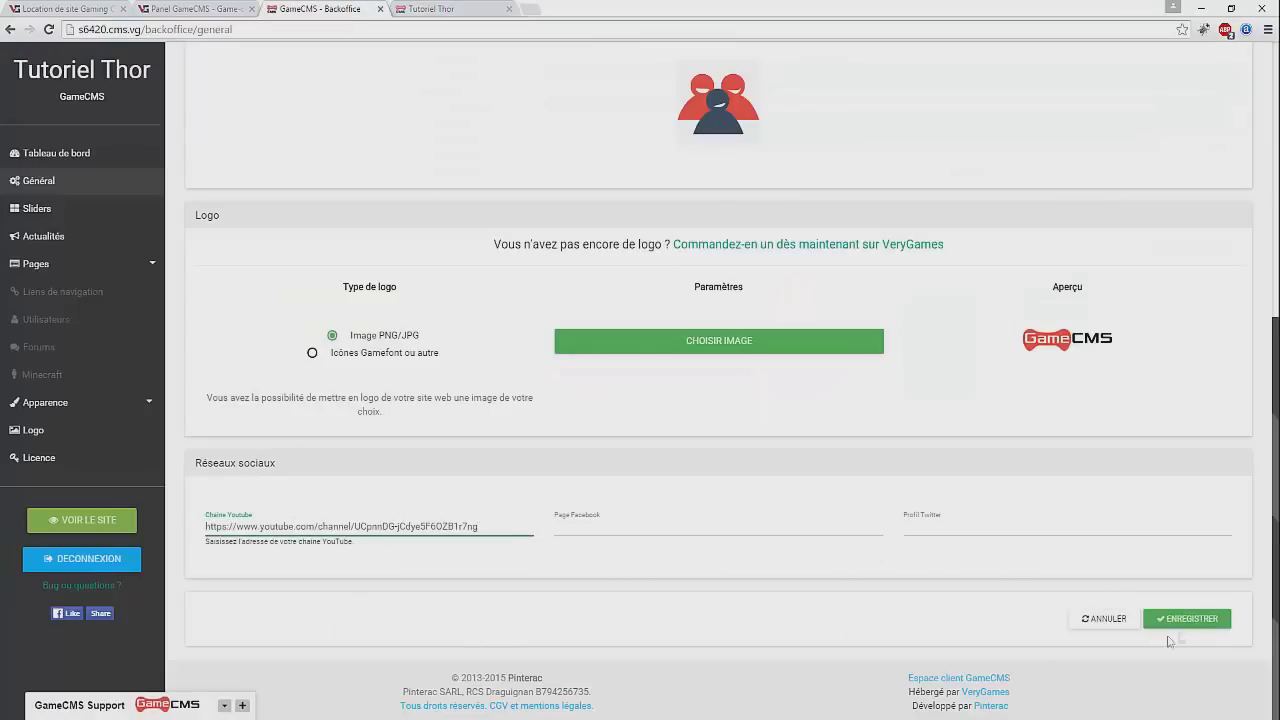
pyautogui.click(1200, 620)
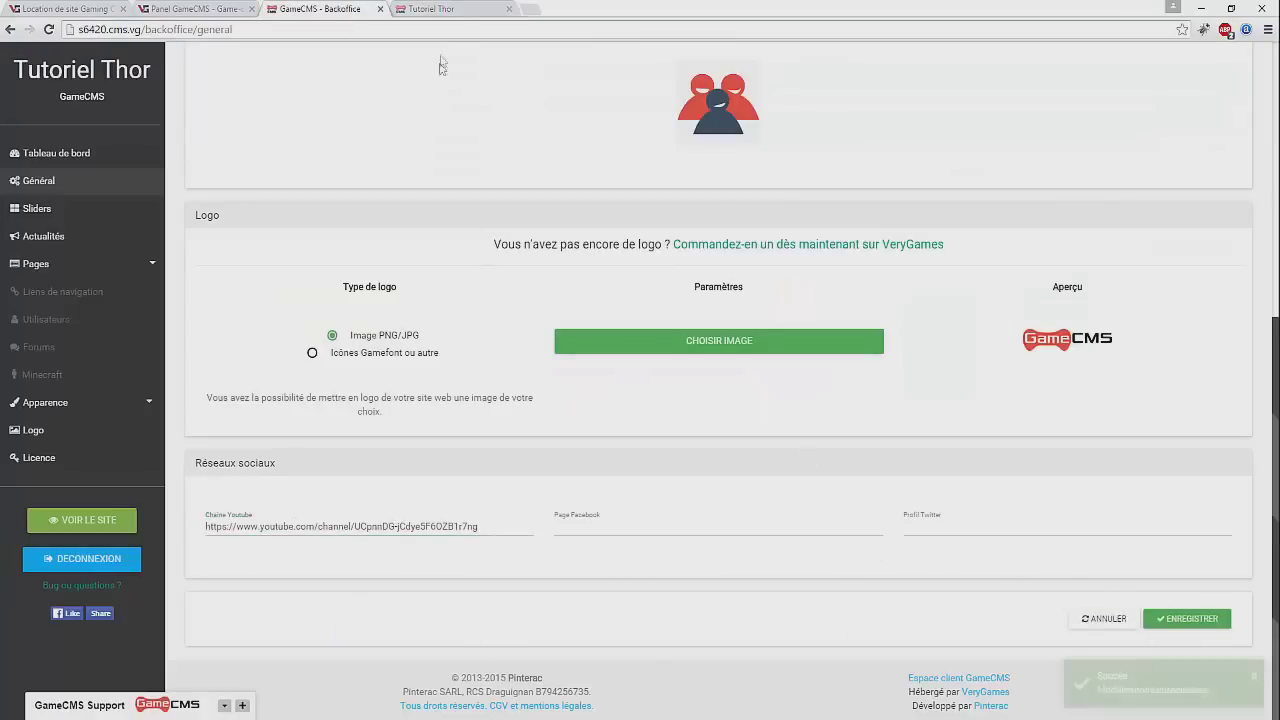
# - Reload the website, test the YouTube link in its "Rejoignez-nous" footer section and close the channel page
pyautogui.click(440, 9)
pyautogui.click(50, 29)
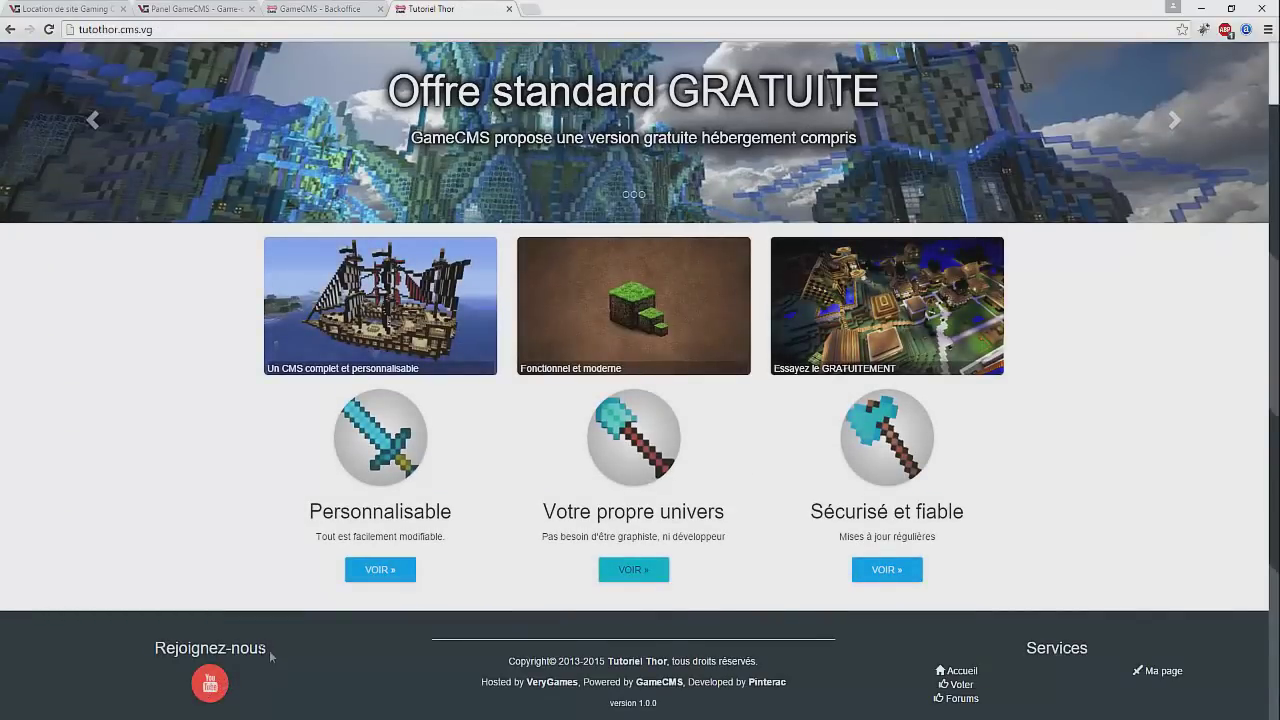
pyautogui.click(220, 684)
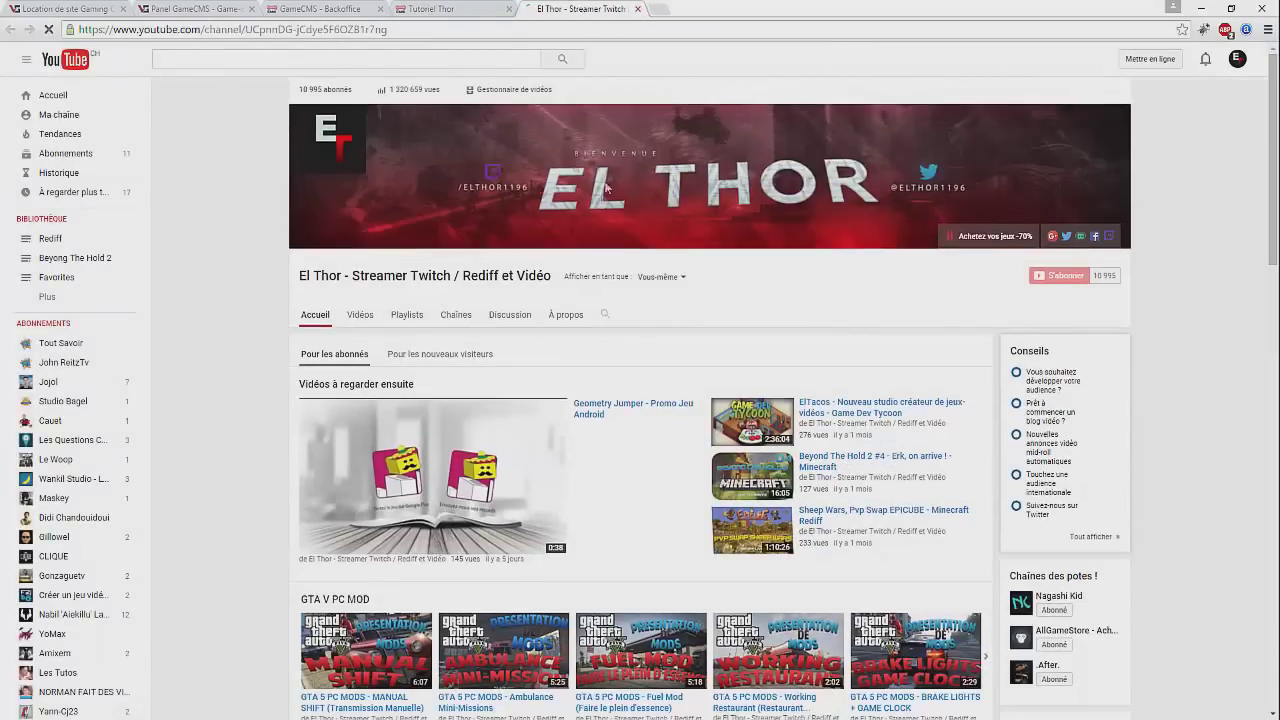
pyautogui.click(637, 9)
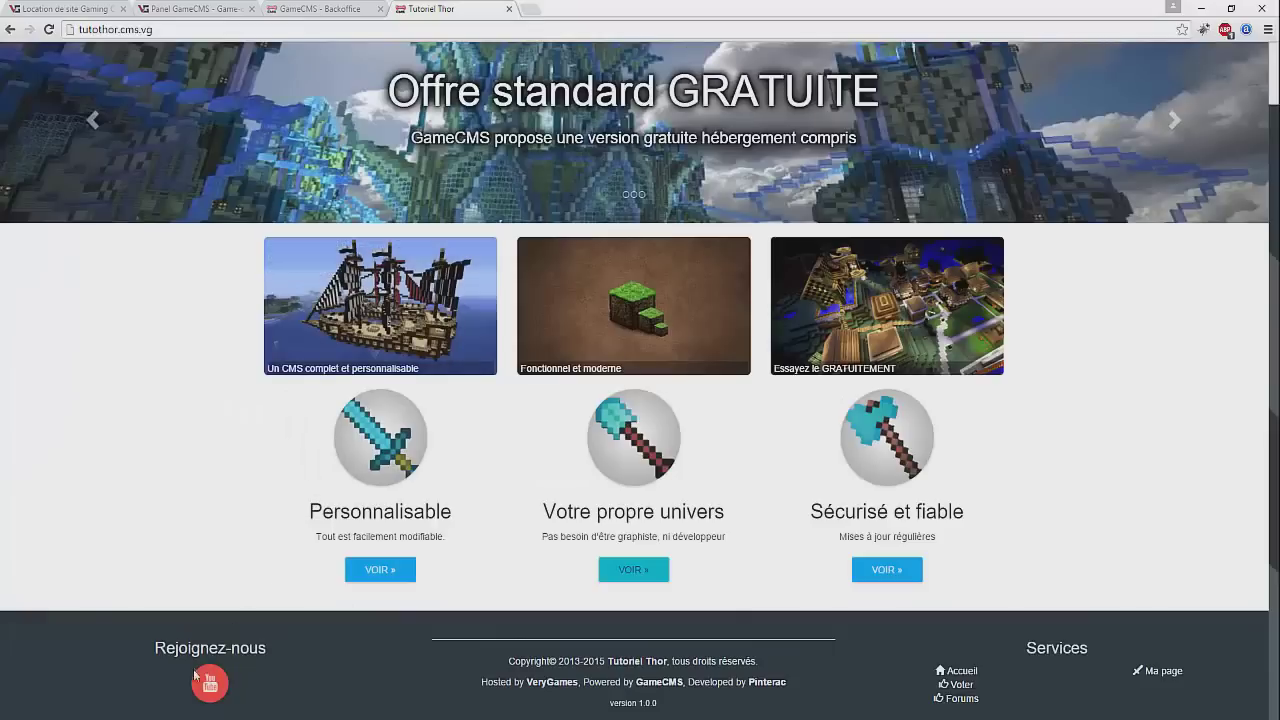
# - Open the backoffice's list of sliders and compare its entries with the slides rotating on the website's home page
pyautogui.click(335, 9)
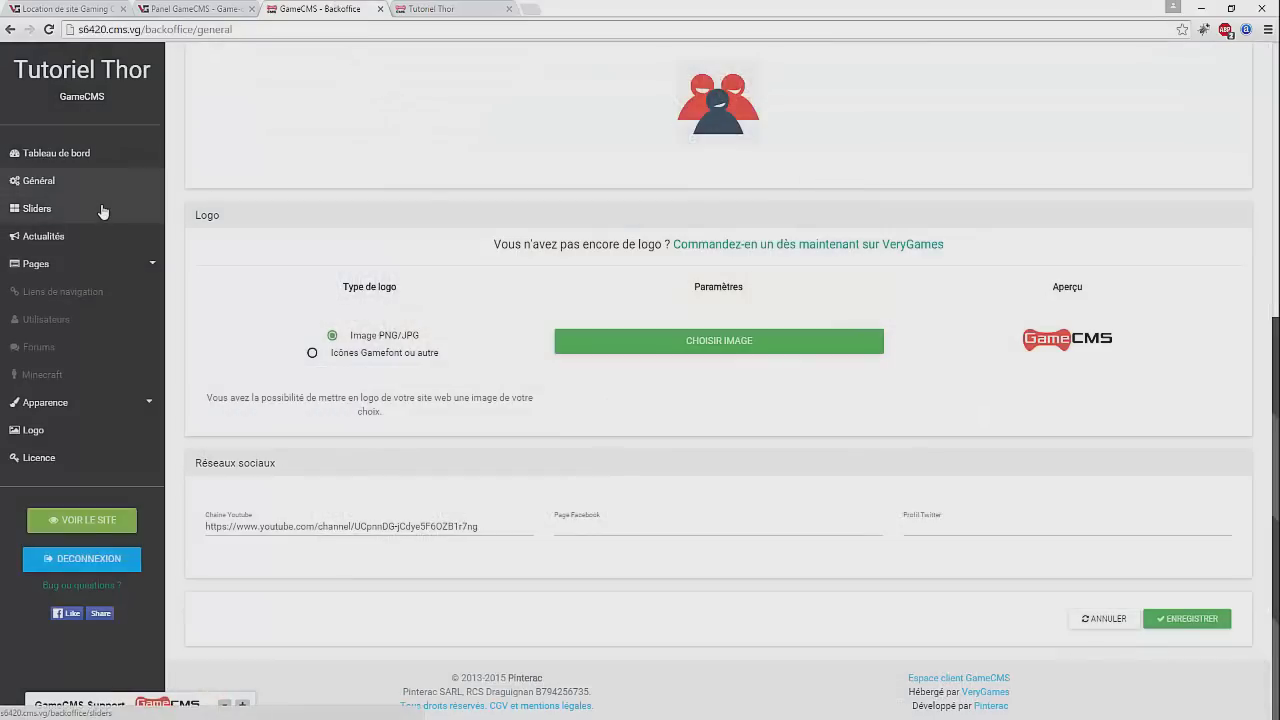
pyautogui.click(52, 208)
pyautogui.click(440, 9)
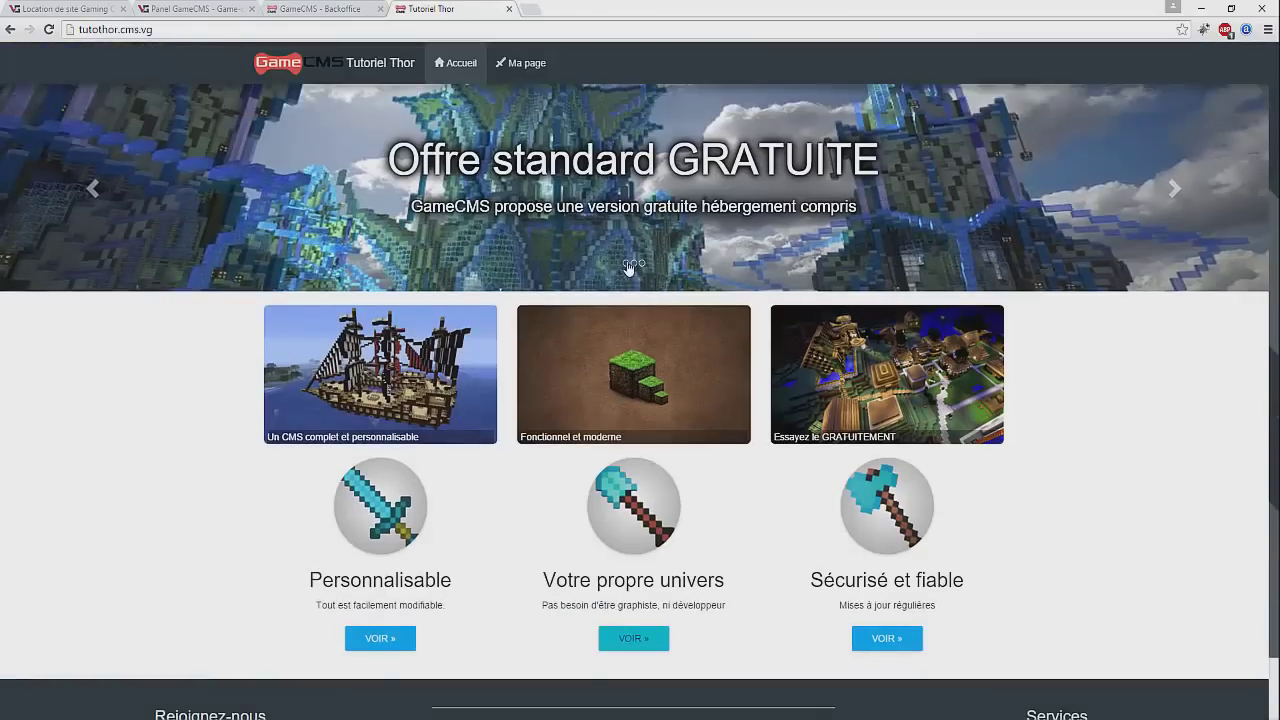
pyautogui.click(634, 264)
pyautogui.click(642, 264)
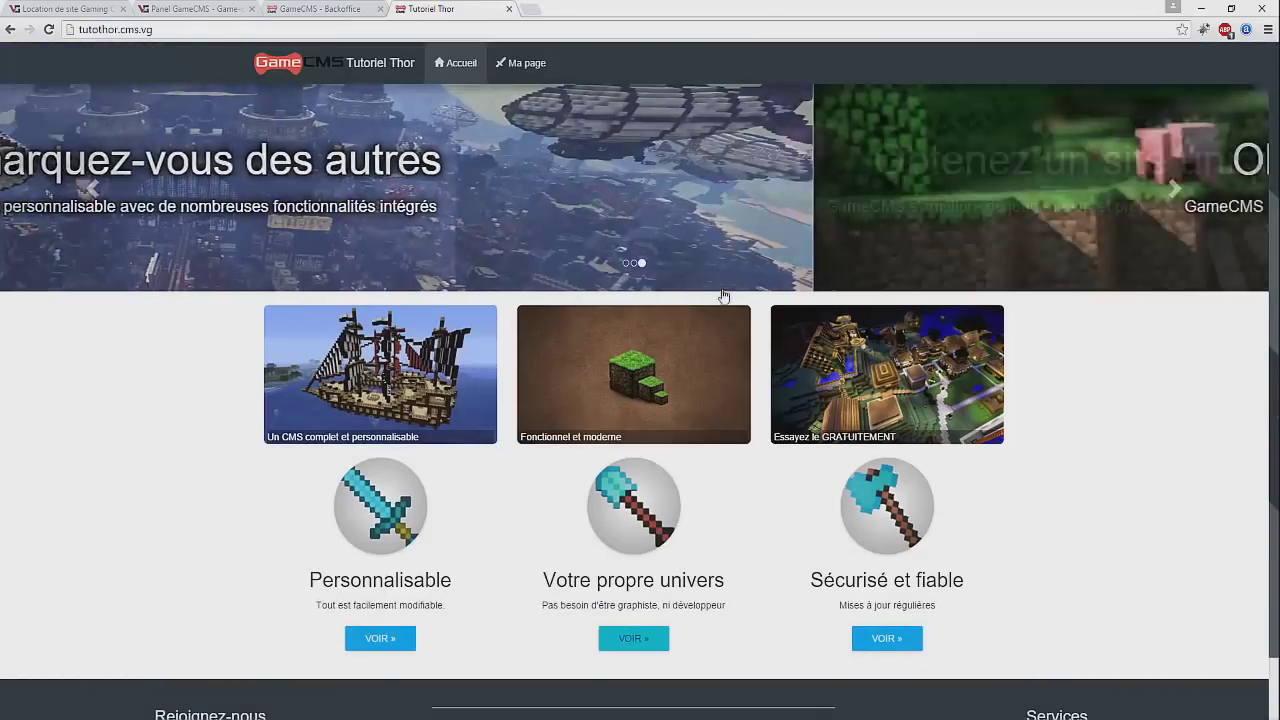
pyautogui.click(330, 9)
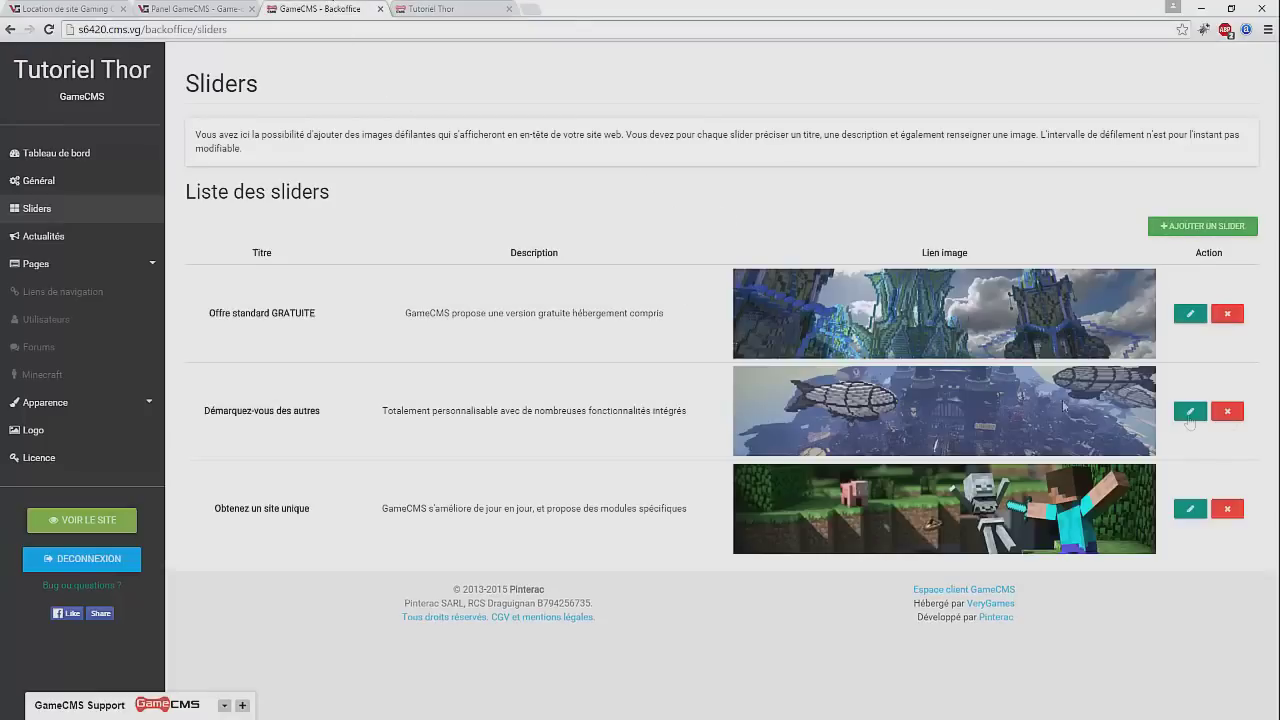
pyautogui.click(424, 8)
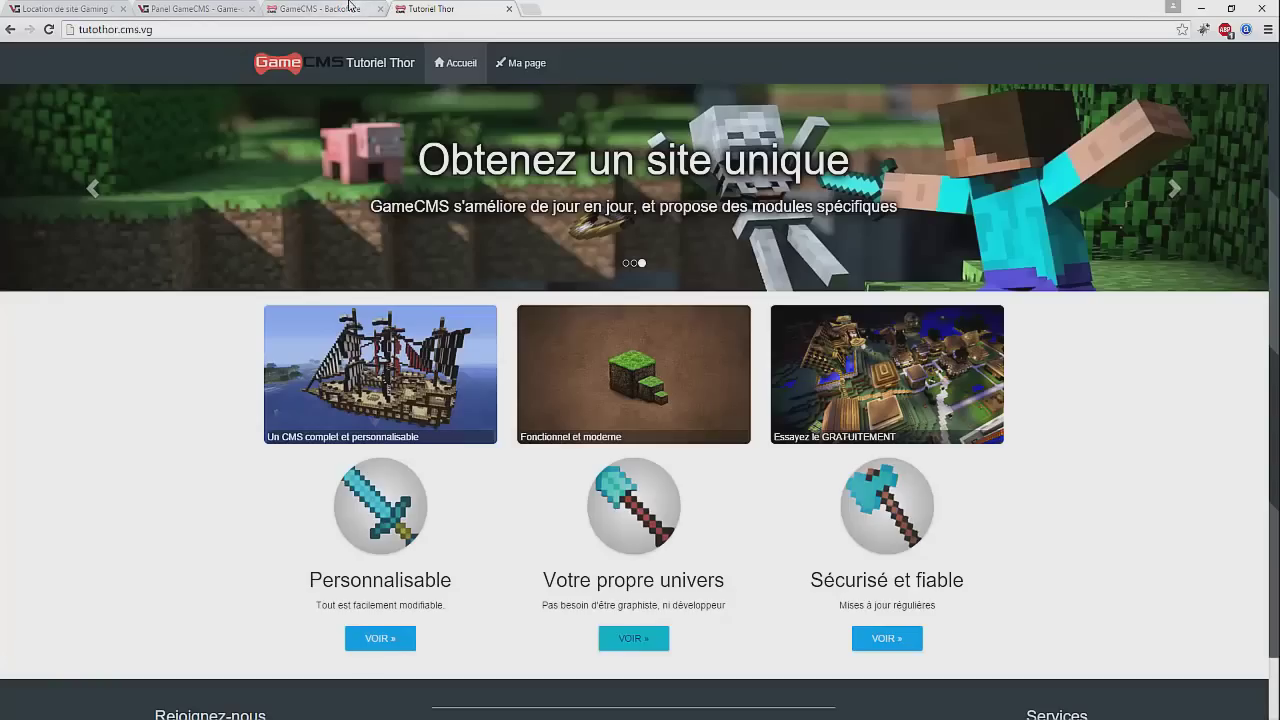
# - Open the "Offre standard GRATUITE" slider's edit form in the backoffice, cancel it and show that first slide on the website's home page
pyautogui.click(349, 6)
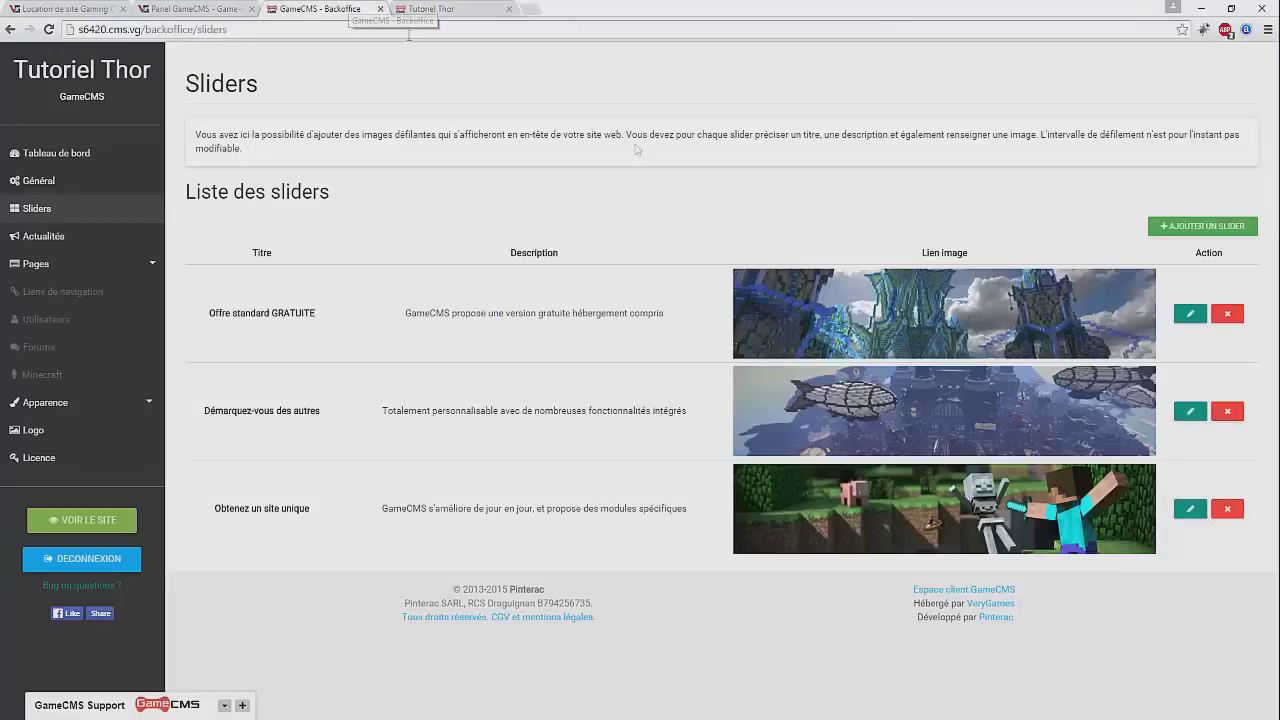
pyautogui.click(1189, 323)
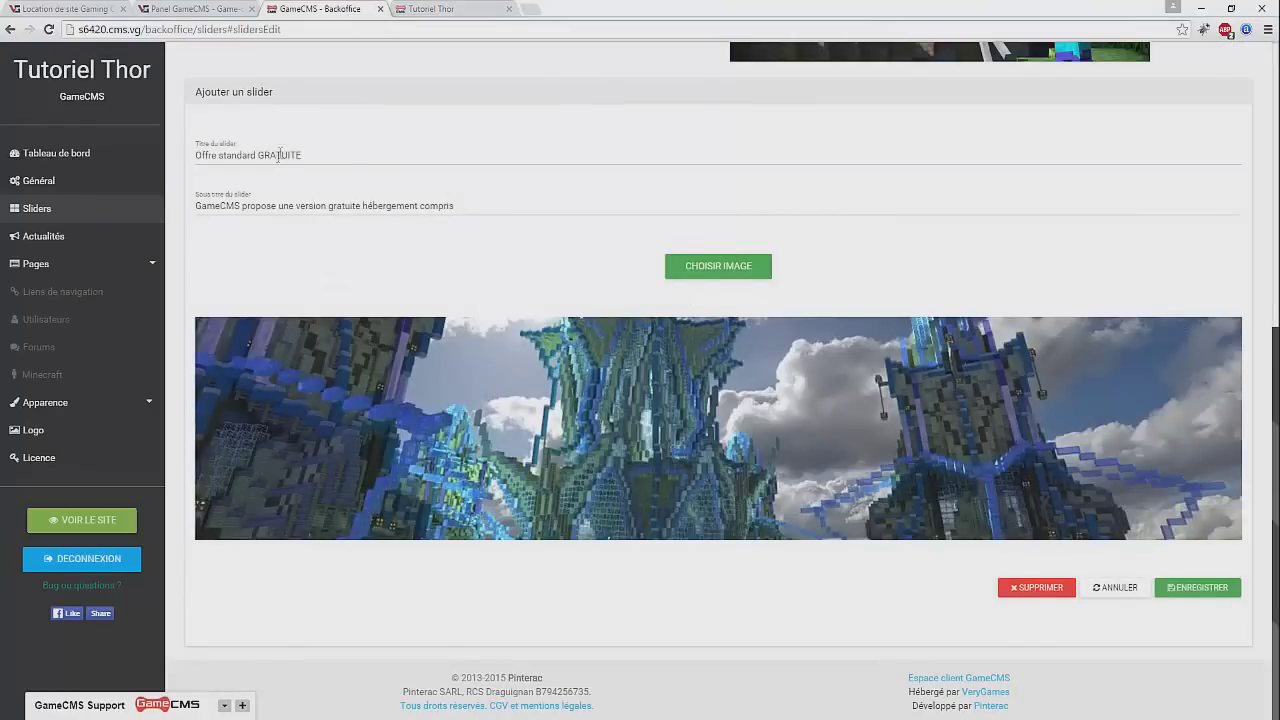
pyautogui.click(1108, 590)
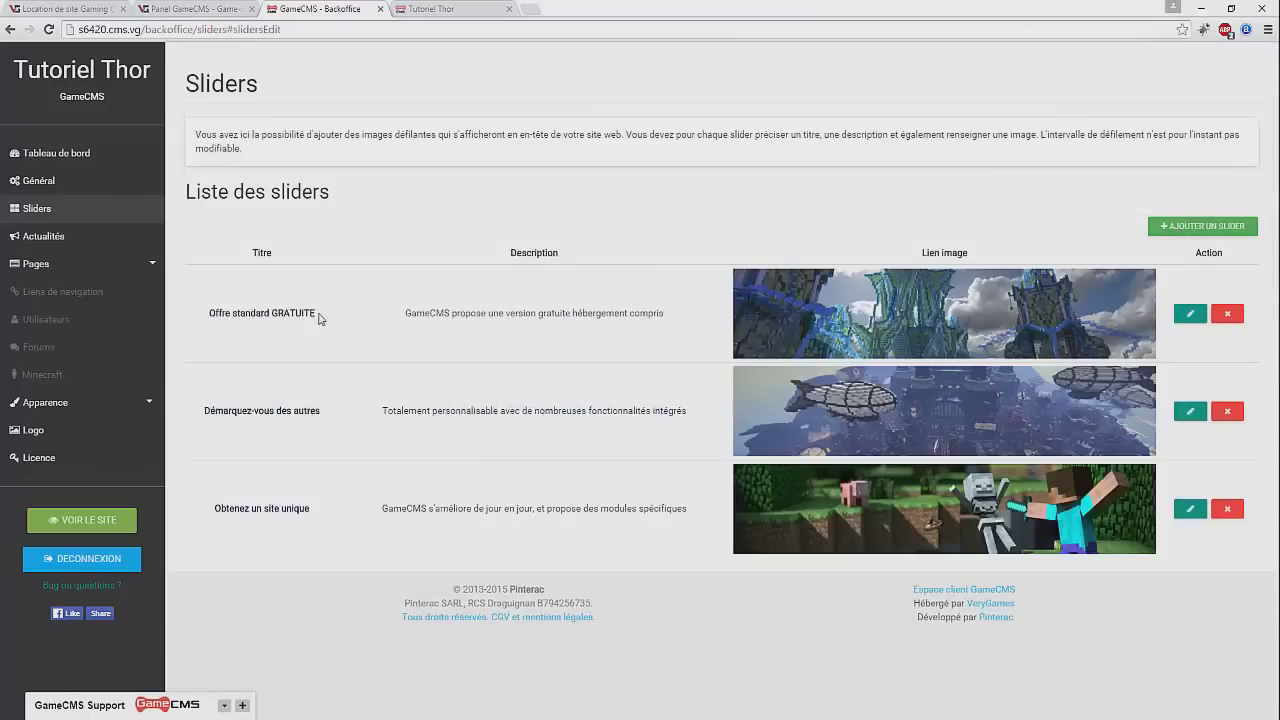
pyautogui.click(460, 8)
pyautogui.click(626, 263)
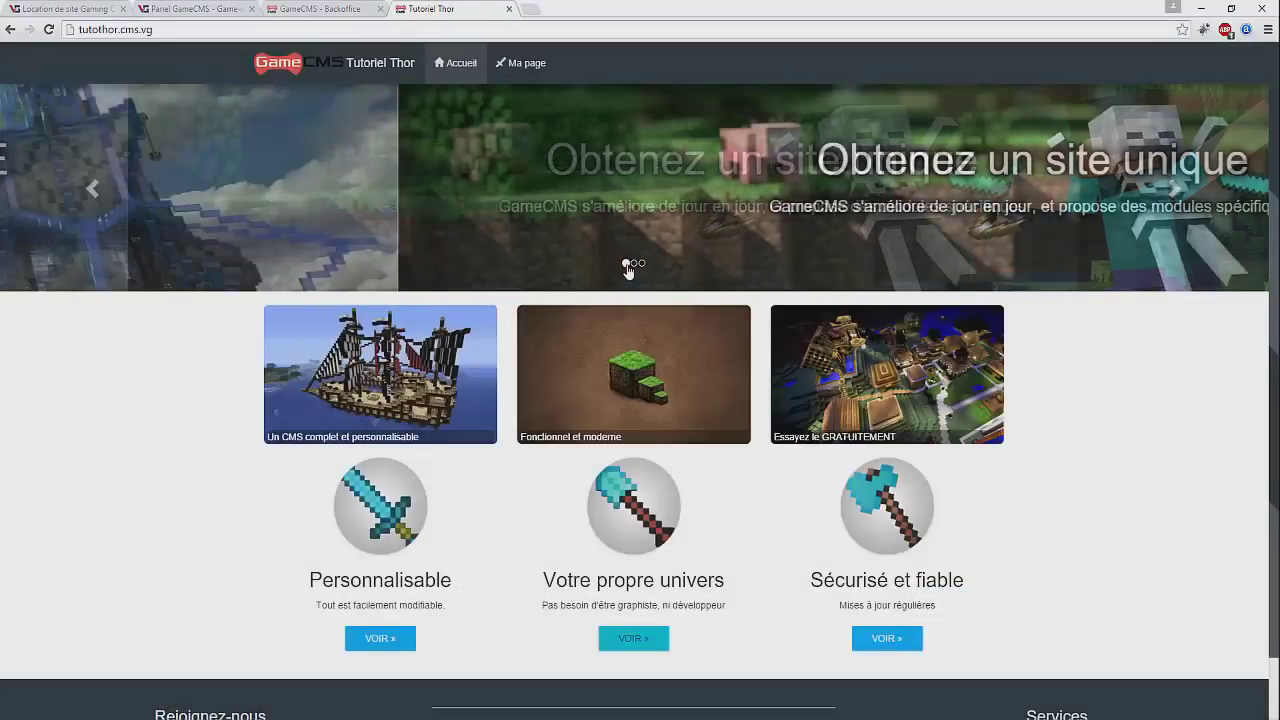
# - Edit the first slider in the backoffice: append "- Modif" to its title and "- MOdif" to its subtitle, and save it
pyautogui.click(330, 8)
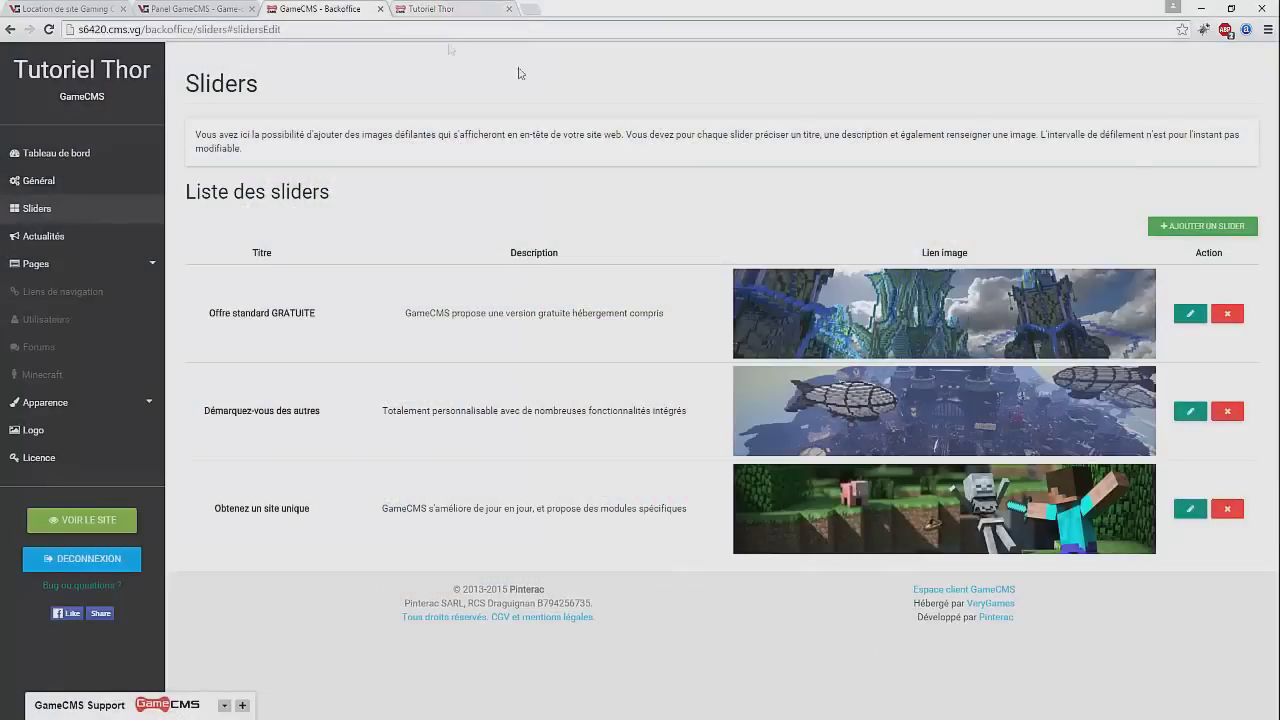
pyautogui.click(1184, 313)
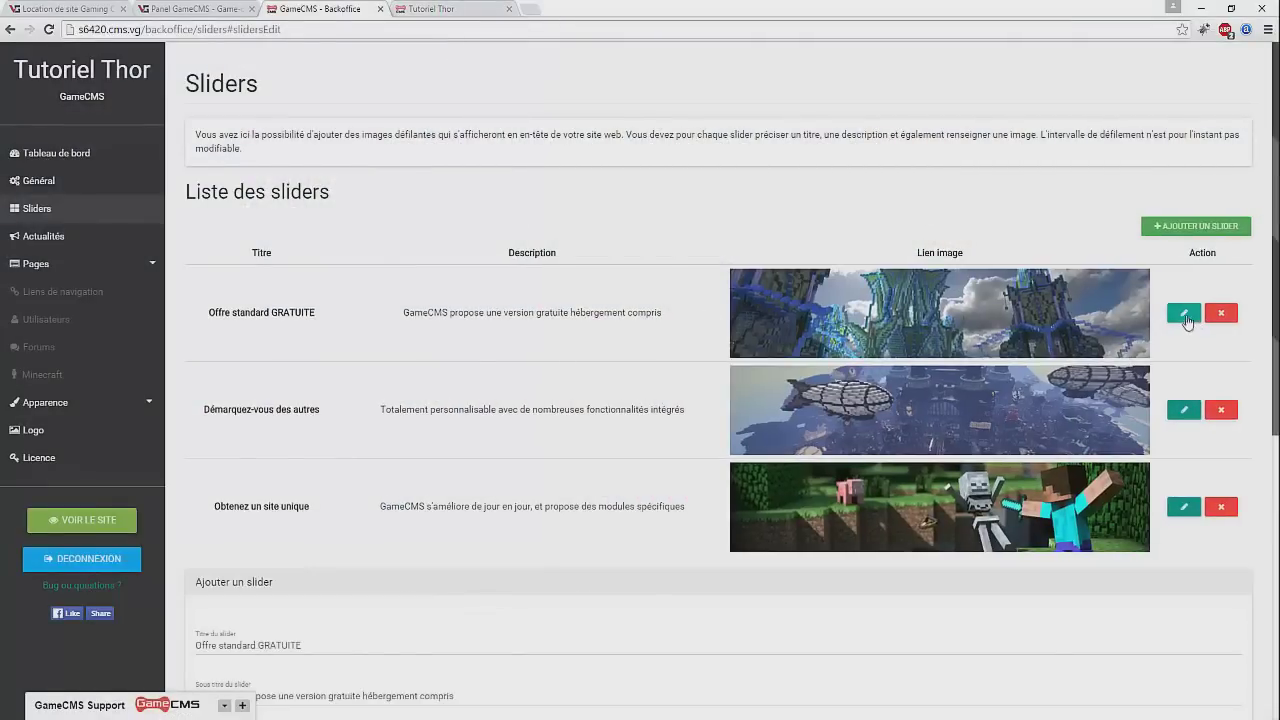
pyautogui.scroll(-5, 727, 228)
pyautogui.click(314, 155)
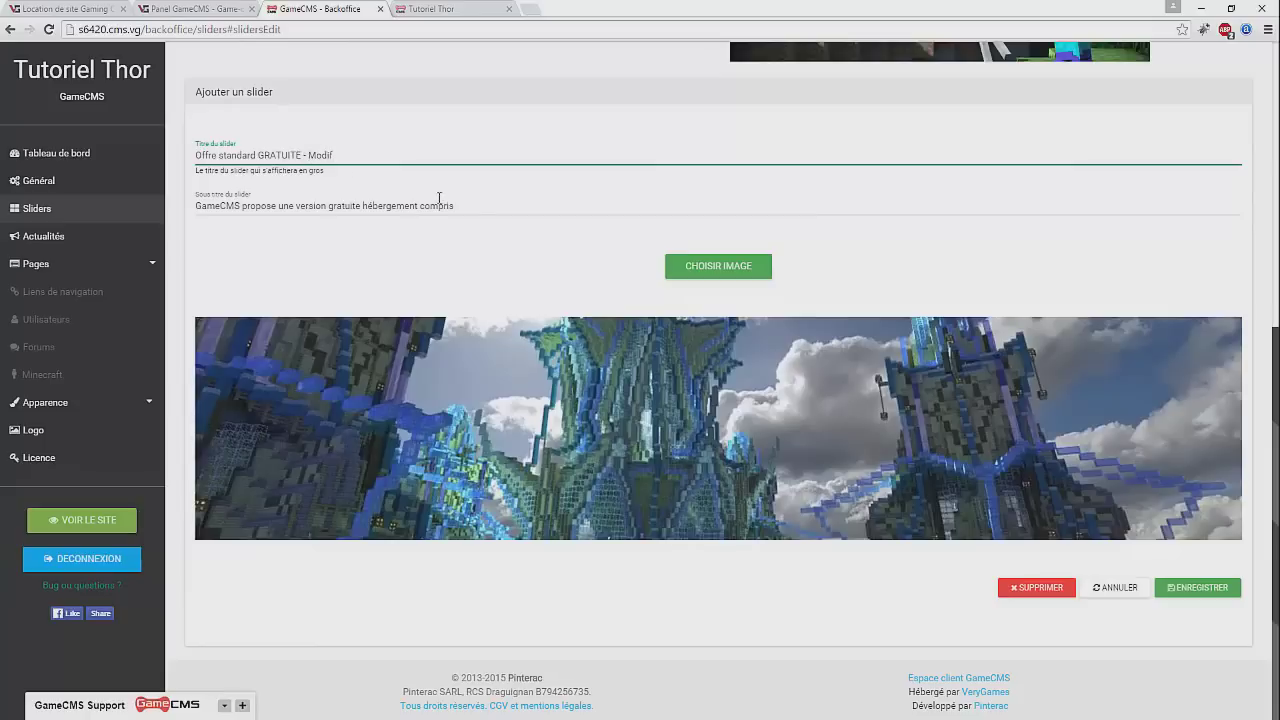
pyautogui.click(483, 211)
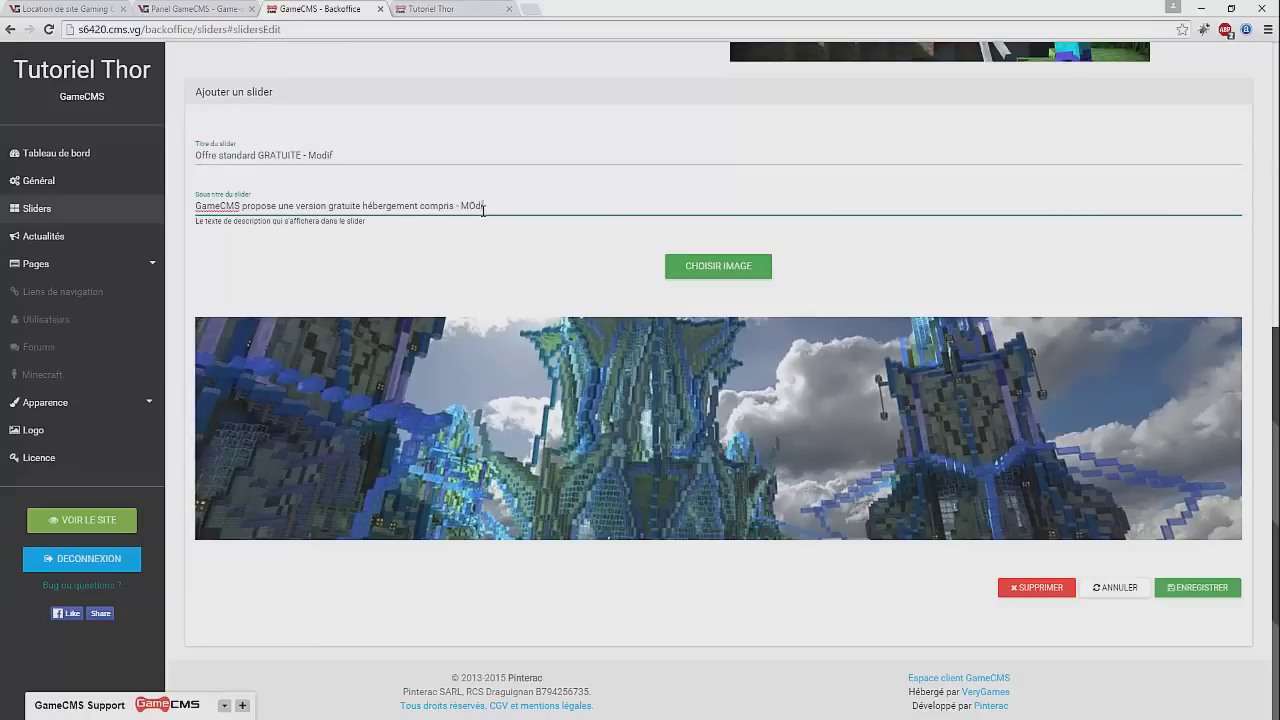
pyautogui.click(1195, 588)
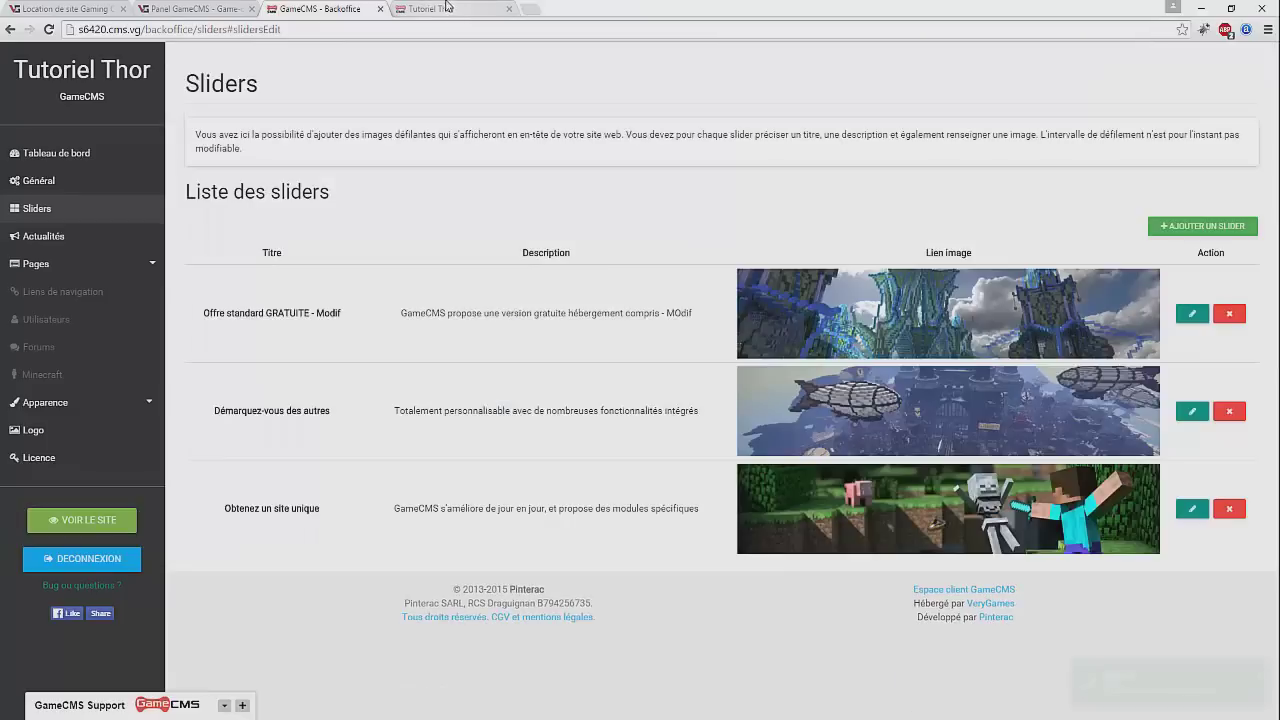
# - Reload the website's home page and step through its slides to check the edited first slide
pyautogui.click(422, 12)
pyautogui.click(411, 33)
pyautogui.press('Return')
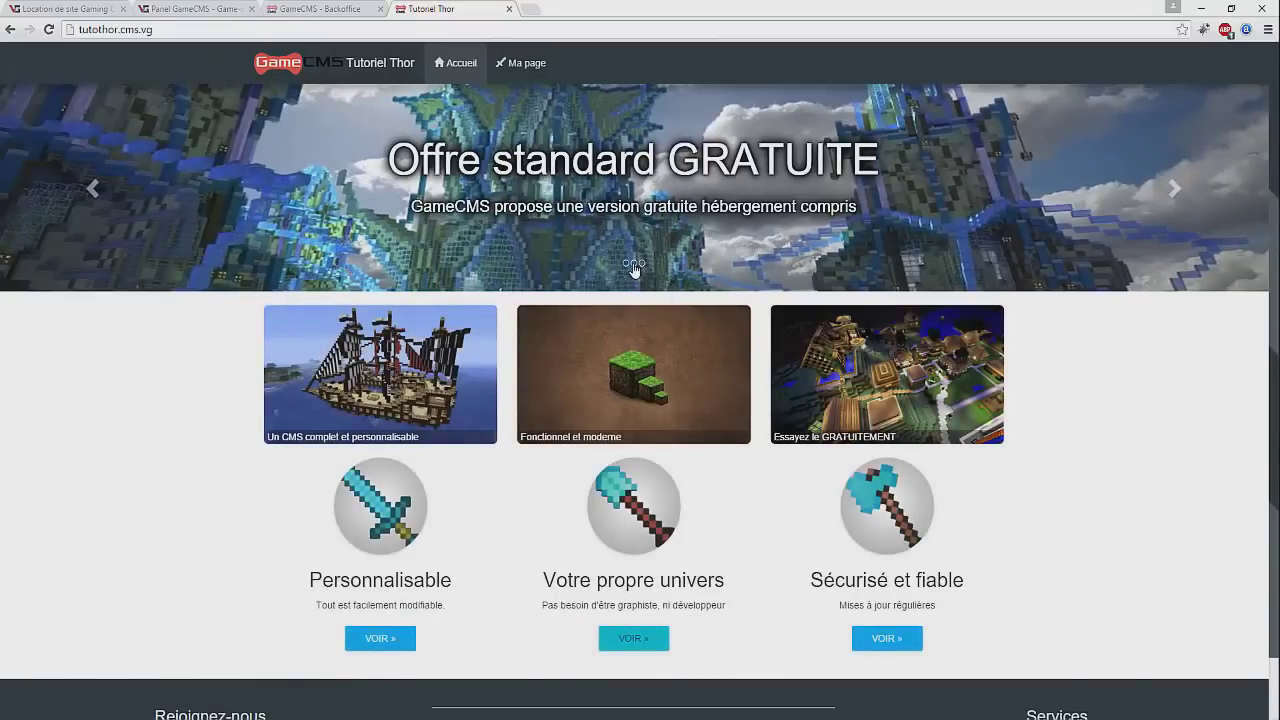
pyautogui.click(634, 267)
pyautogui.click(642, 267)
pyautogui.click(627, 265)
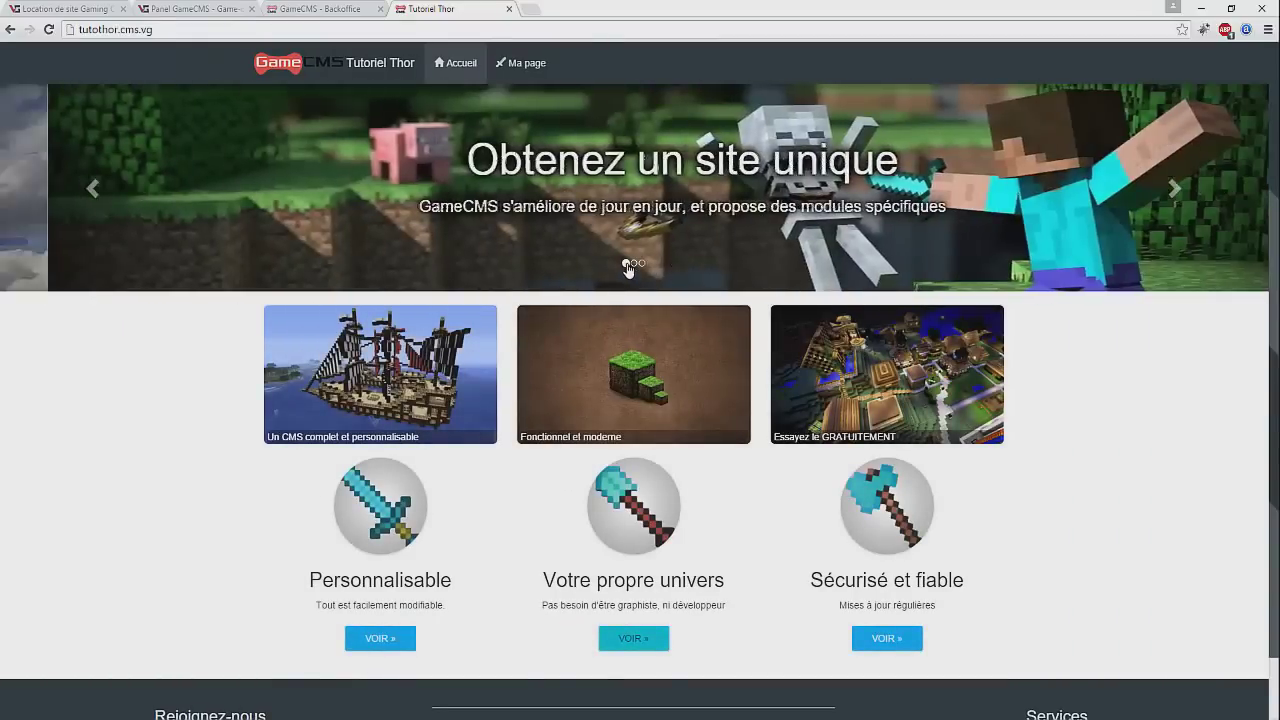
# - Check the saved texts in the backoffice's slider list and refresh the website's home page again
pyautogui.click(256, 8)
pyautogui.click(318, 10)
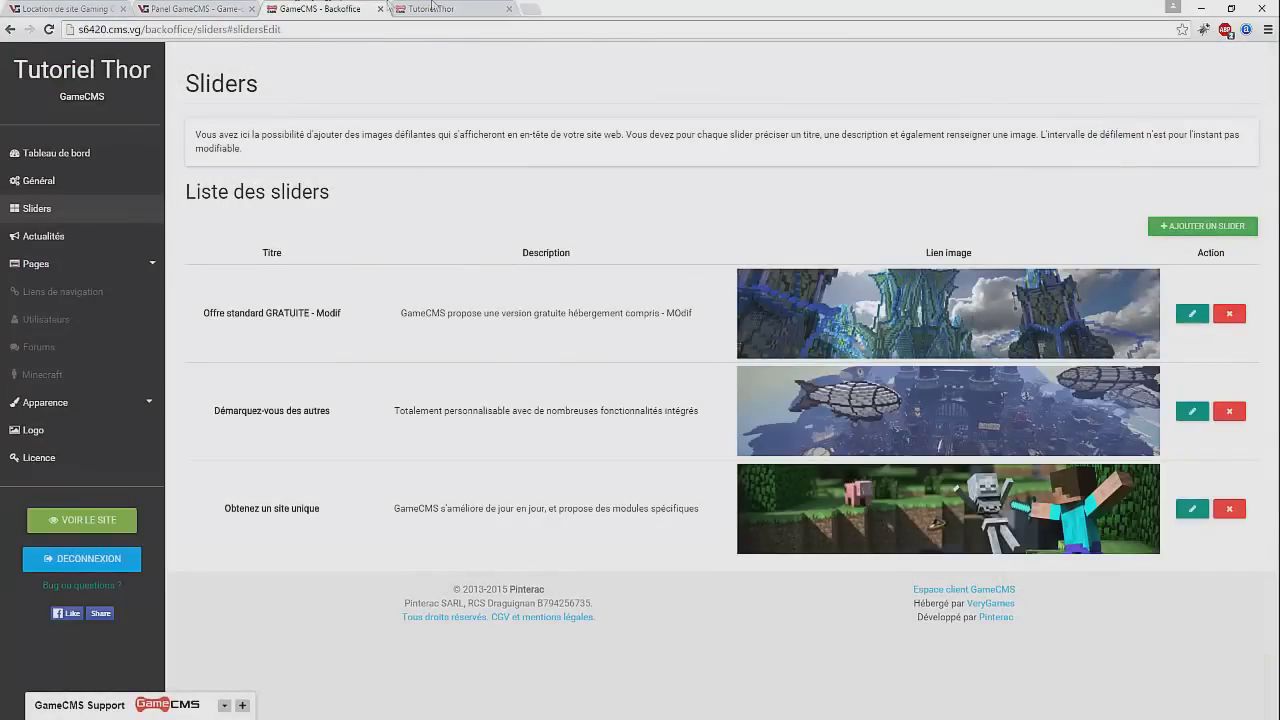
pyautogui.click(392, 8)
pyautogui.click(47, 30)
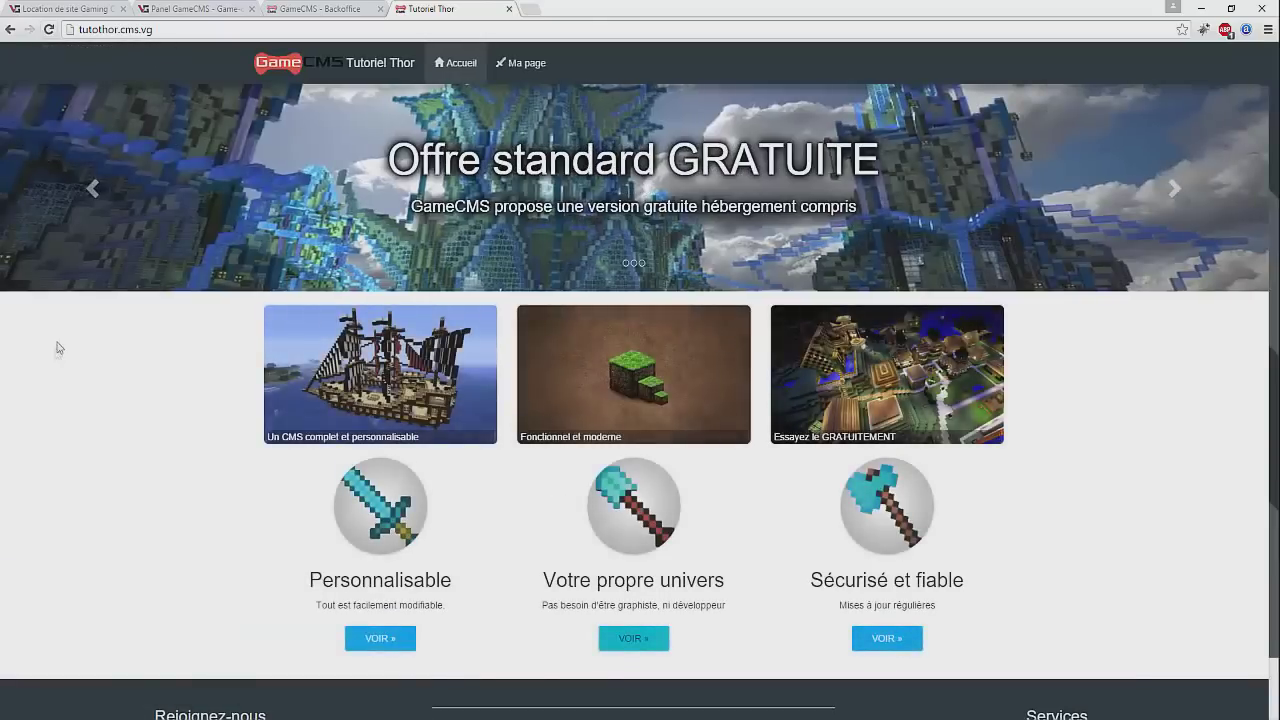
pyautogui.press('F5')
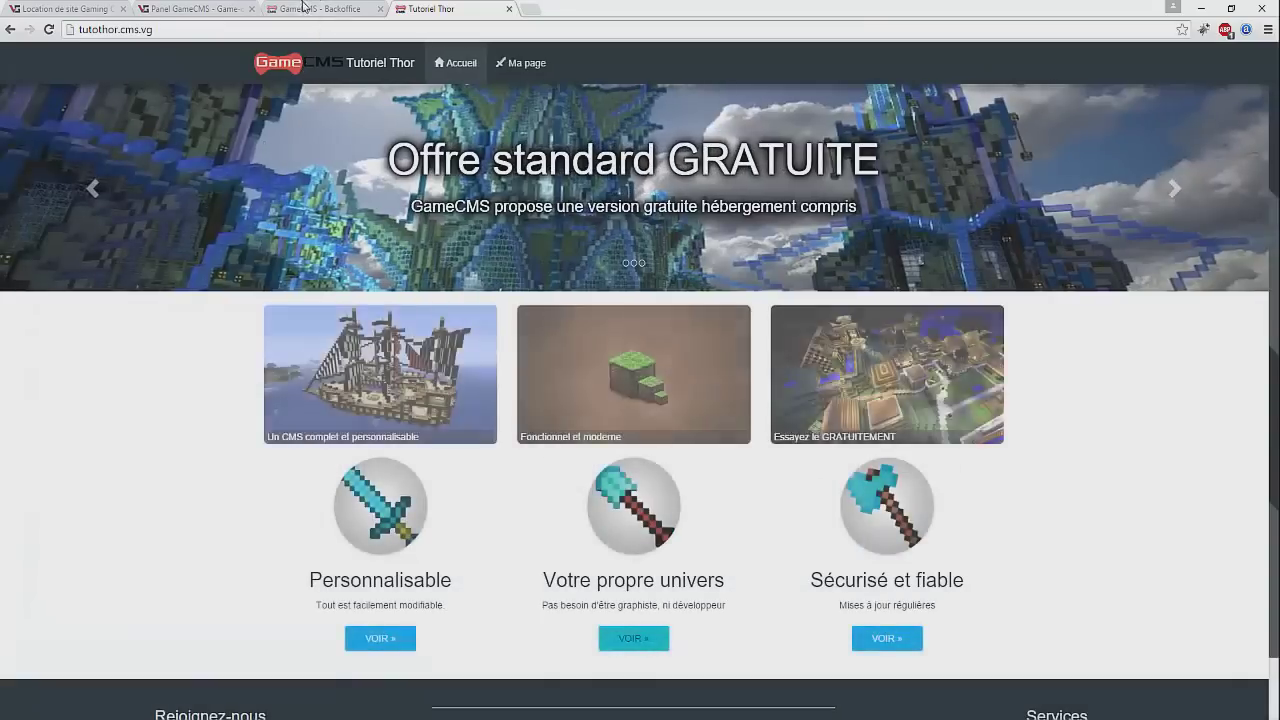
# - Open the backoffice's form for adding a slider and examine its title, subtitle and image options
pyautogui.click(307, 8)
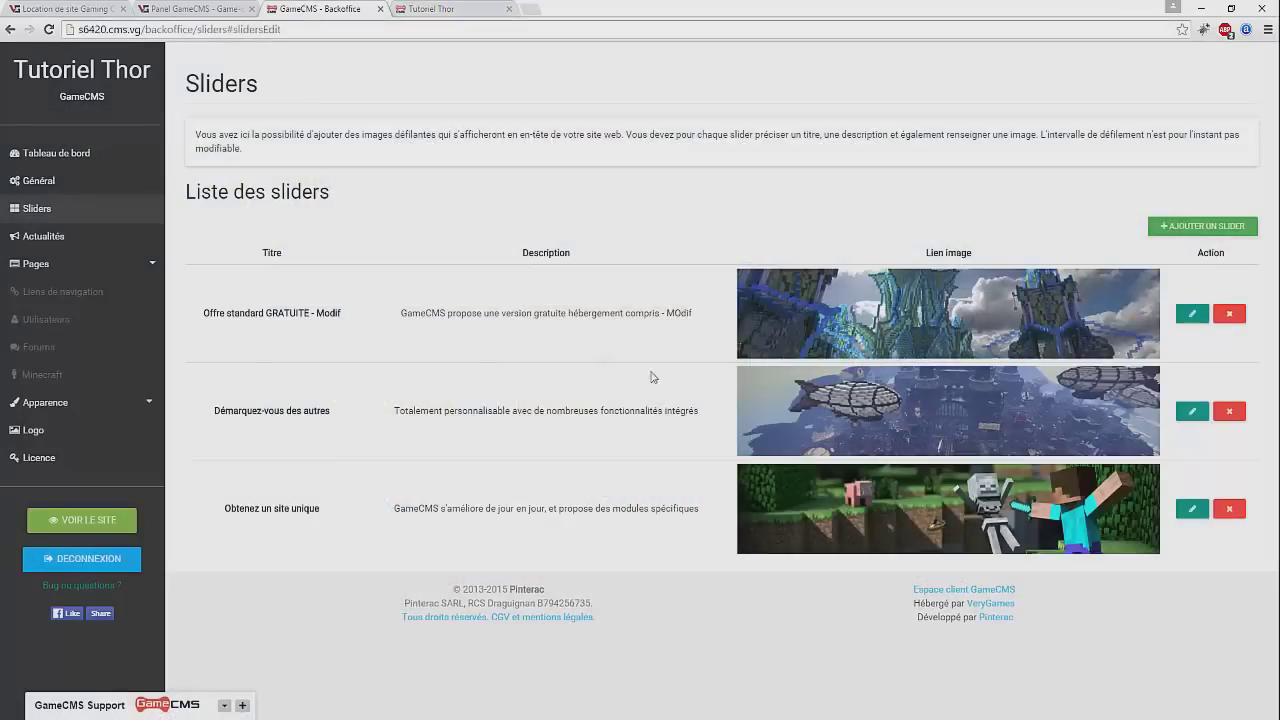
pyautogui.click(1162, 229)
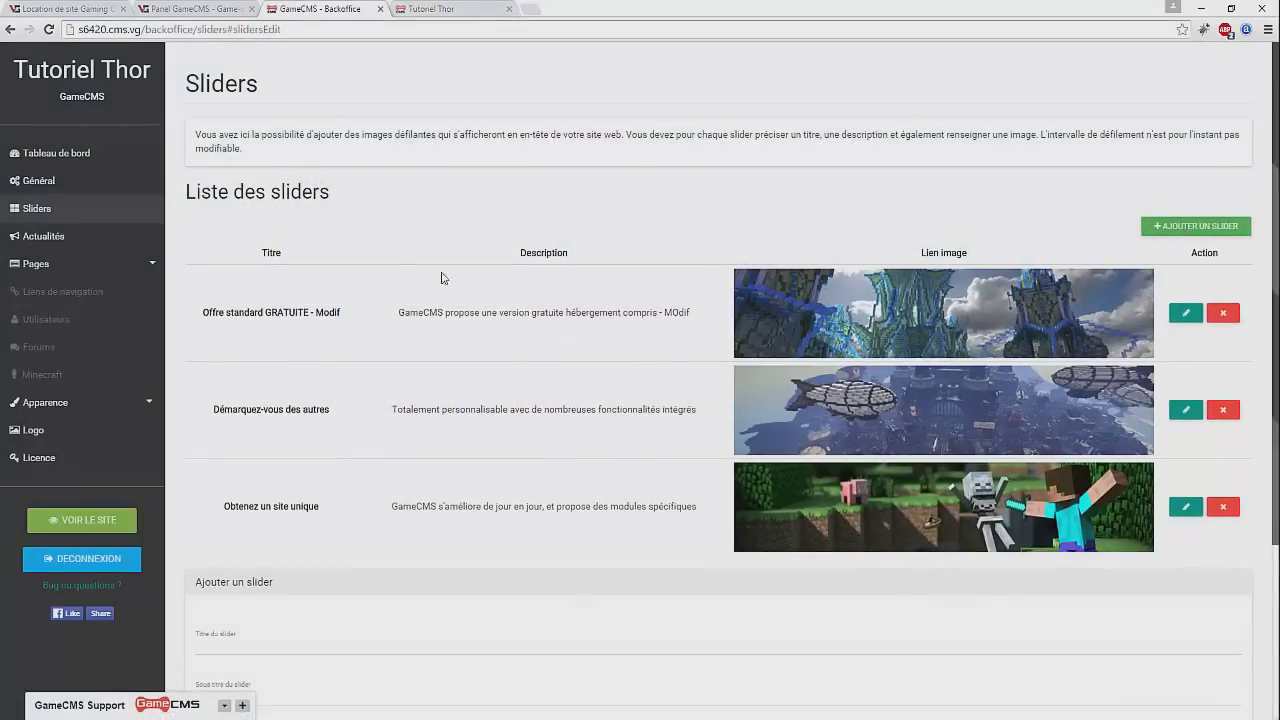
pyautogui.scroll(-3, 410, 283)
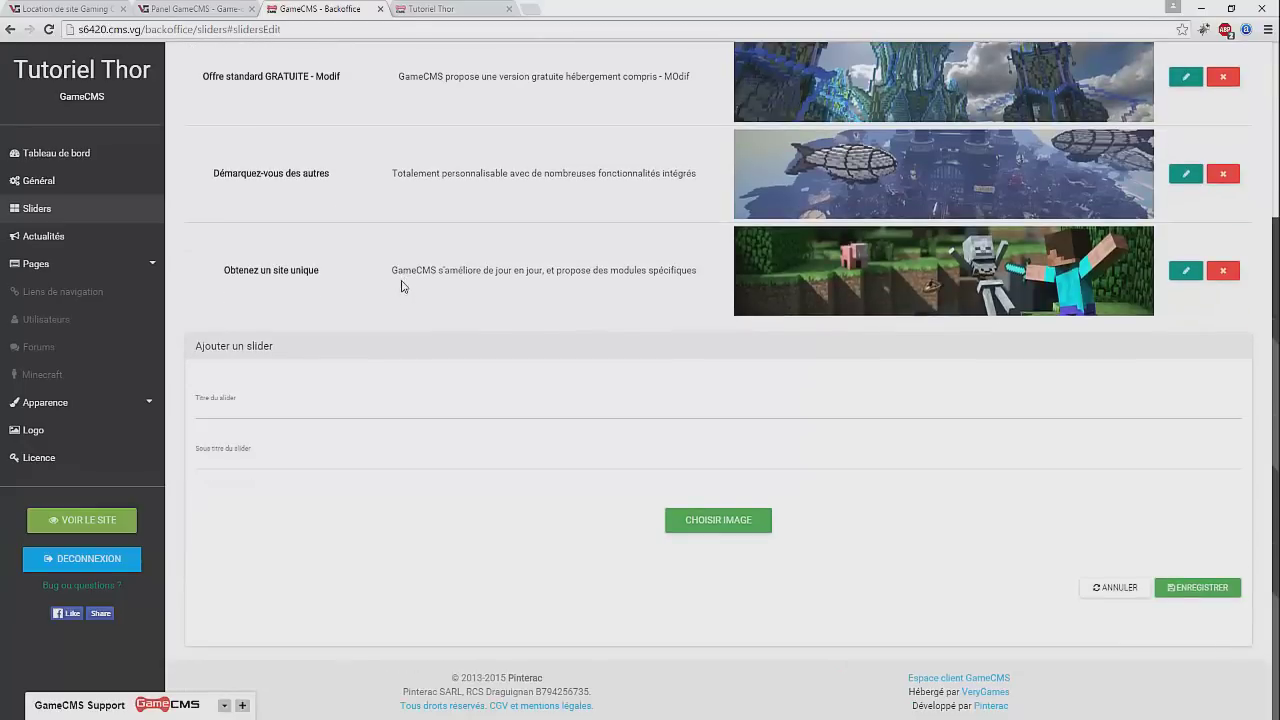
pyautogui.scroll(3, 343, 244)
pyautogui.scroll(-3, 330, 232)
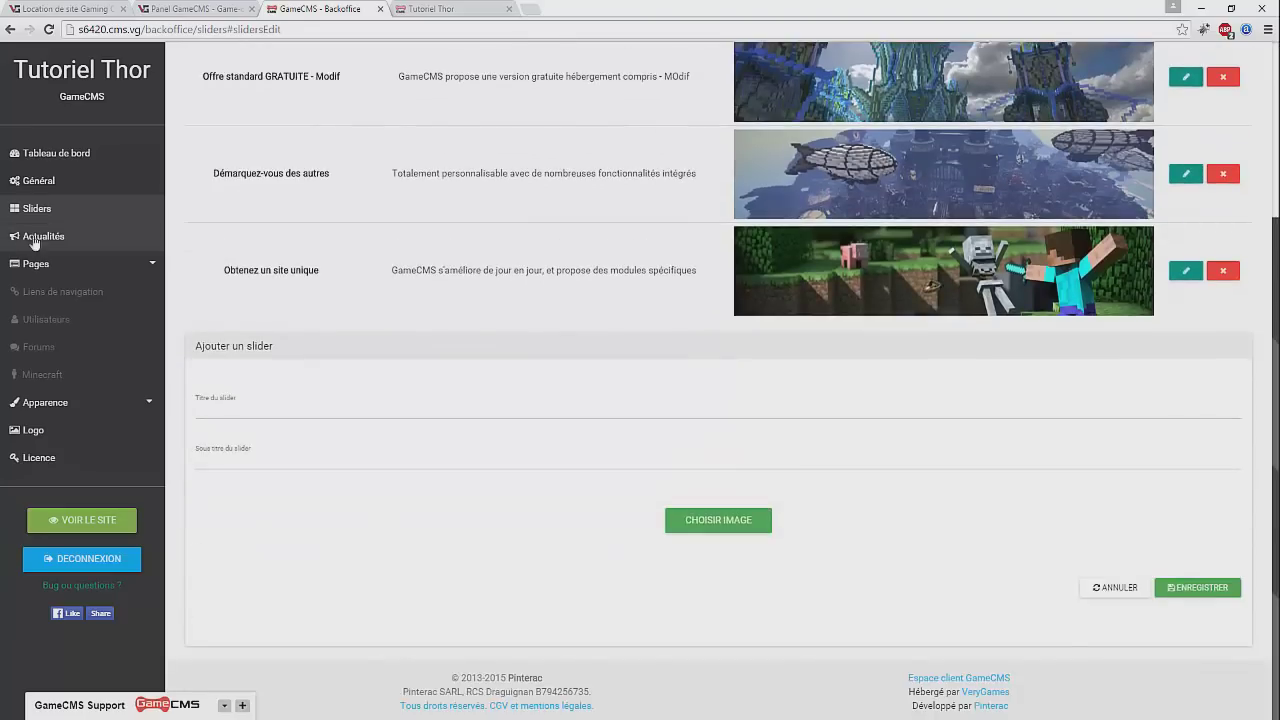
# - Open the backoffice's Actualités page, view the "Un CMS complet et personnalisable" news on the website and return to the home page
pyautogui.click(43, 236)
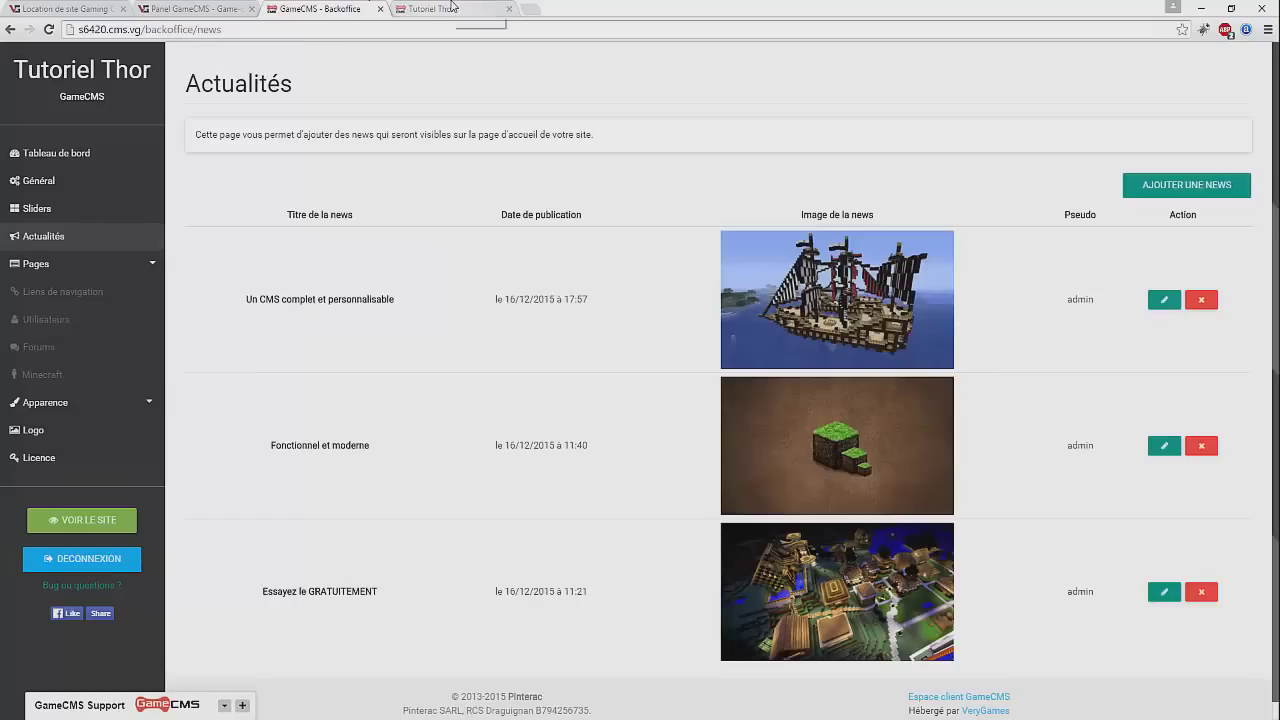
pyautogui.click(451, 7)
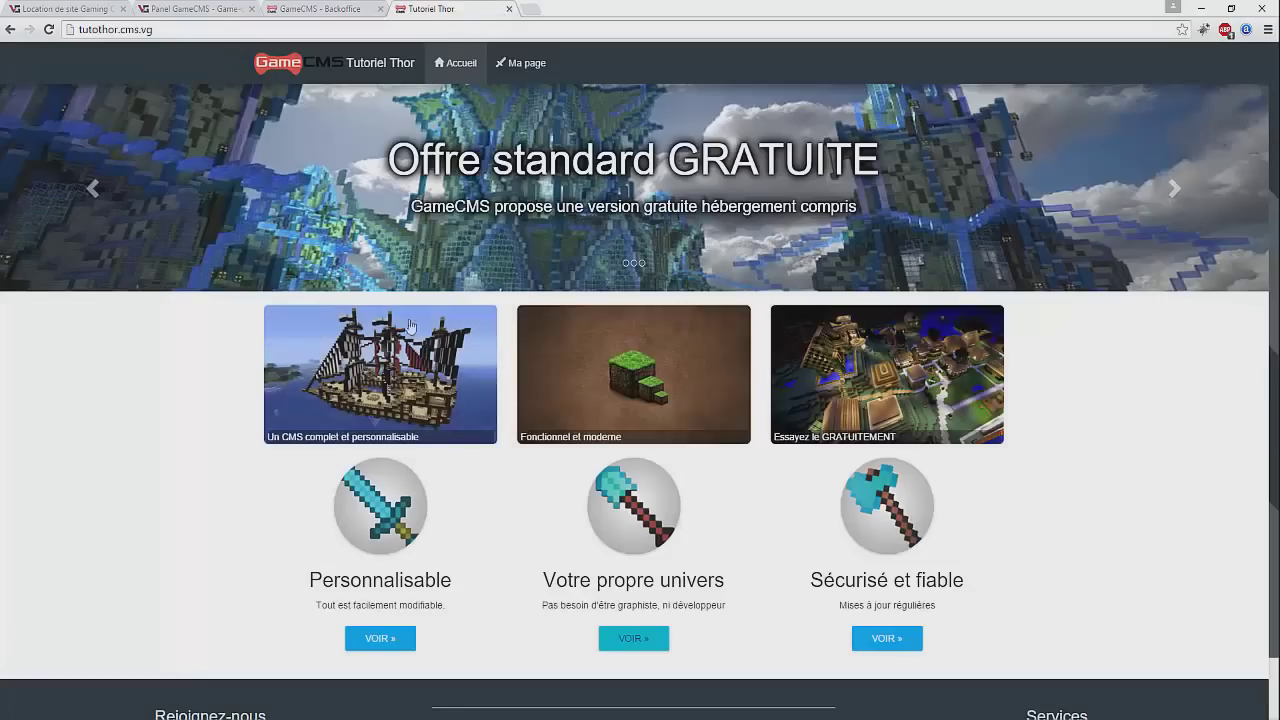
pyautogui.click(410, 330)
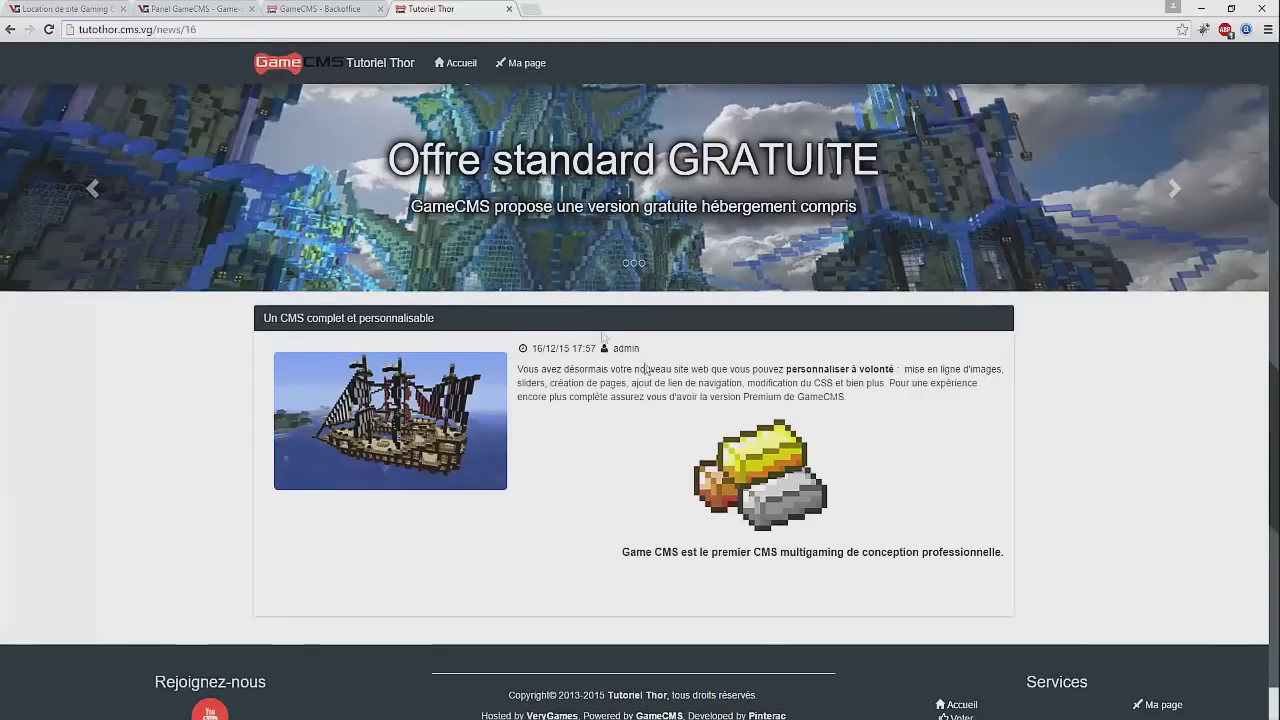
pyautogui.click(10, 29)
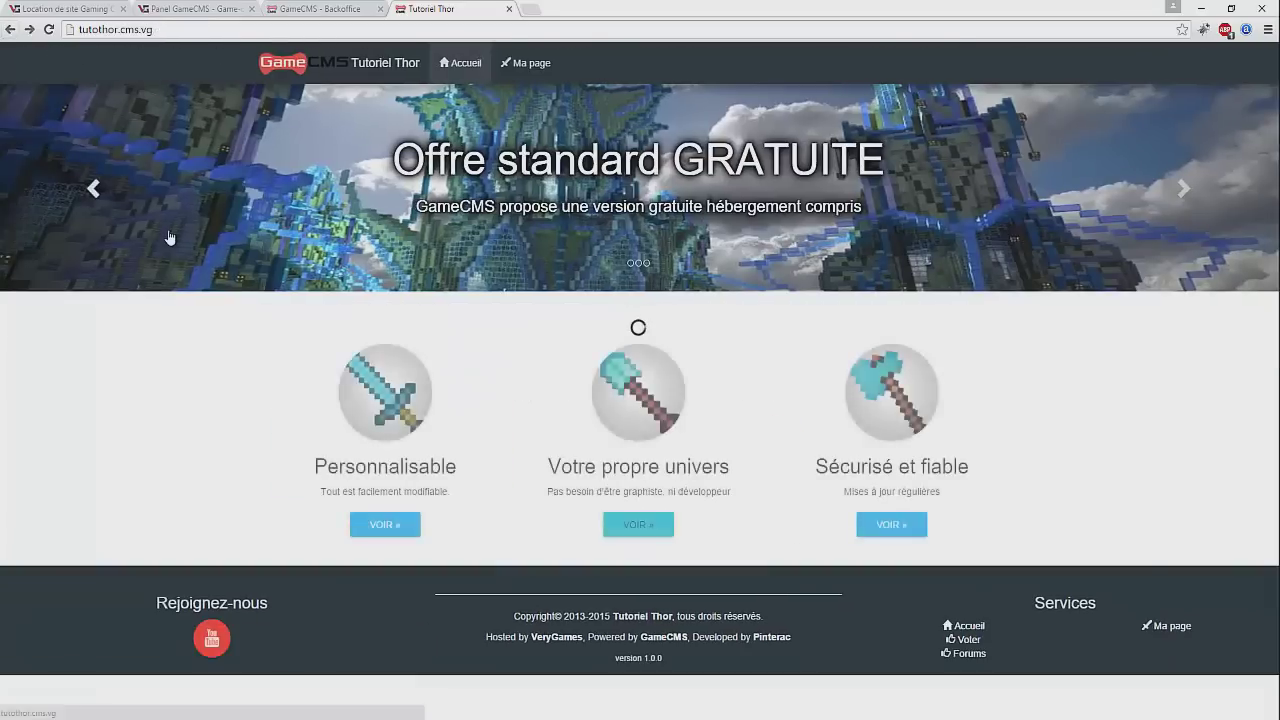
# - Open the form for adding a news item in the backoffice and compare its fields with the news tiles on the website's home page
pyautogui.click(342, 6)
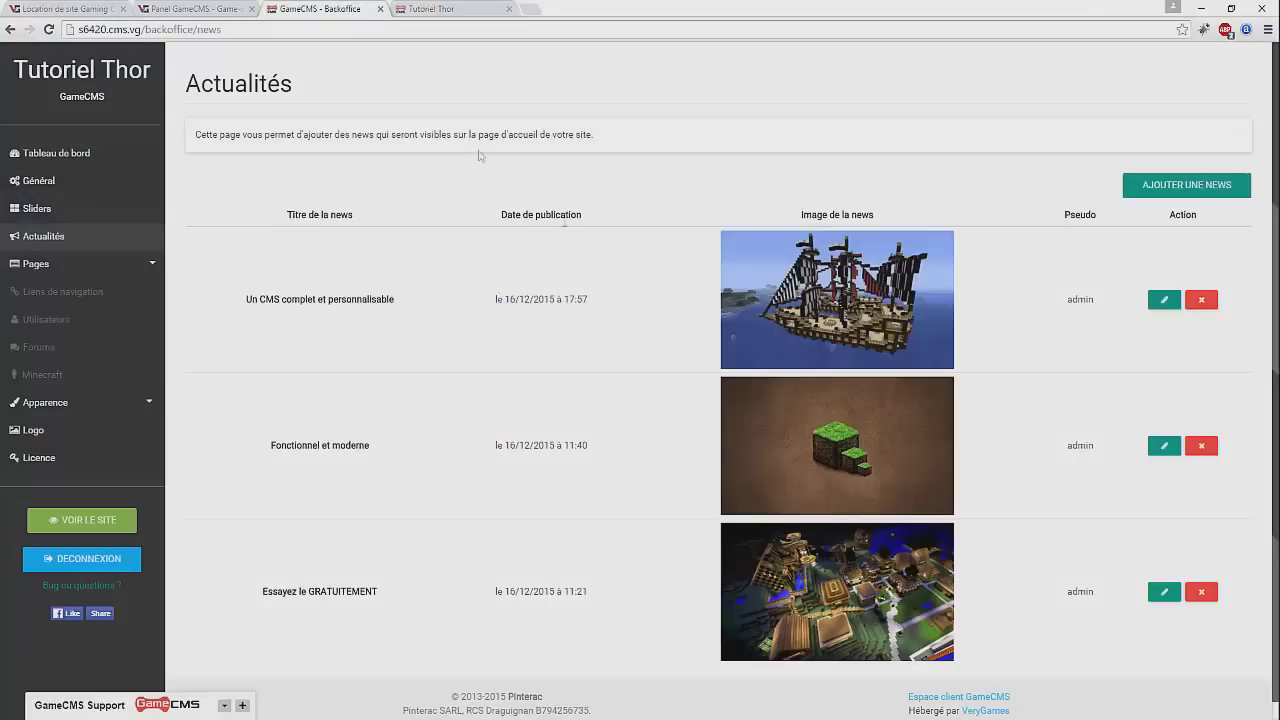
pyautogui.scroll(-1, 1137, 297)
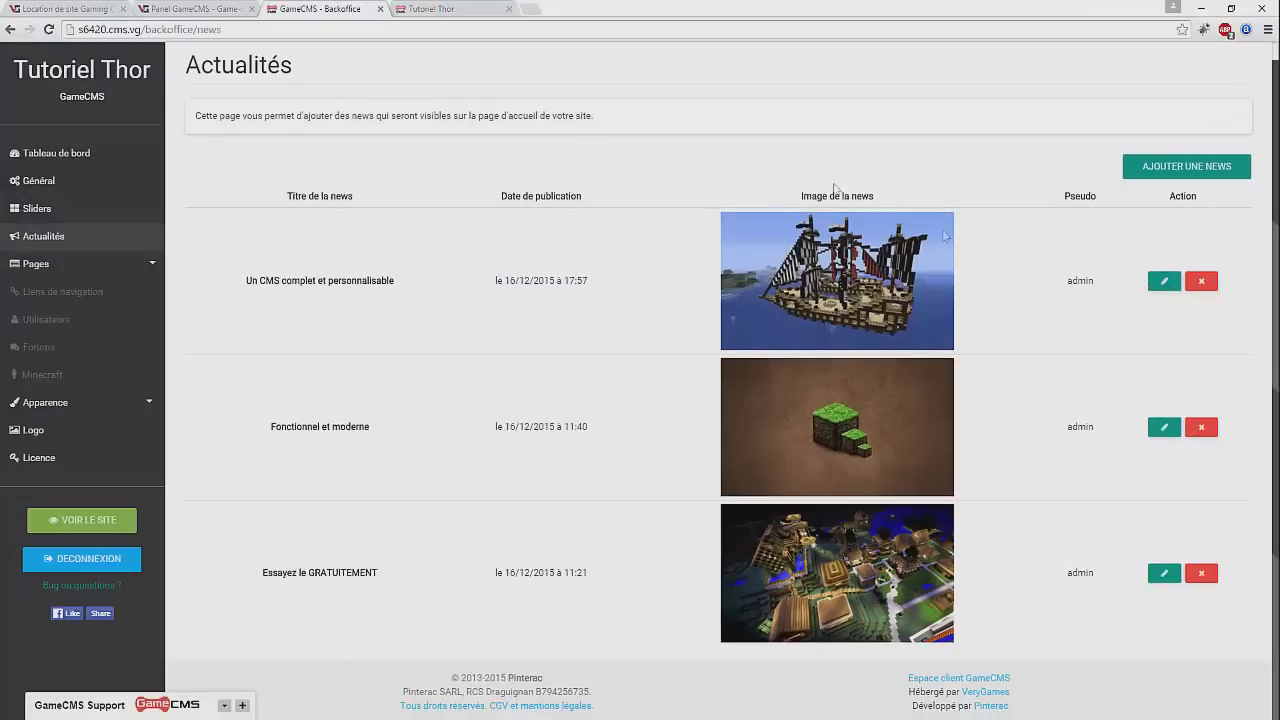
pyautogui.click(1177, 172)
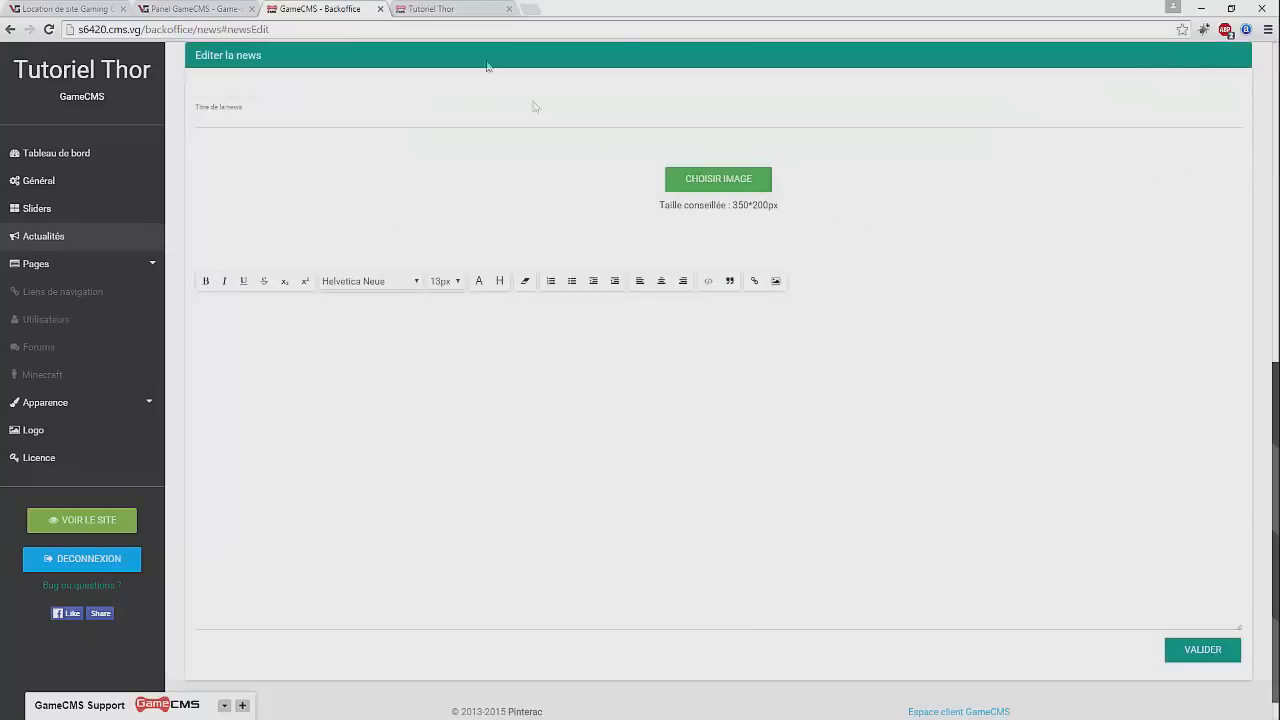
pyautogui.click(428, 8)
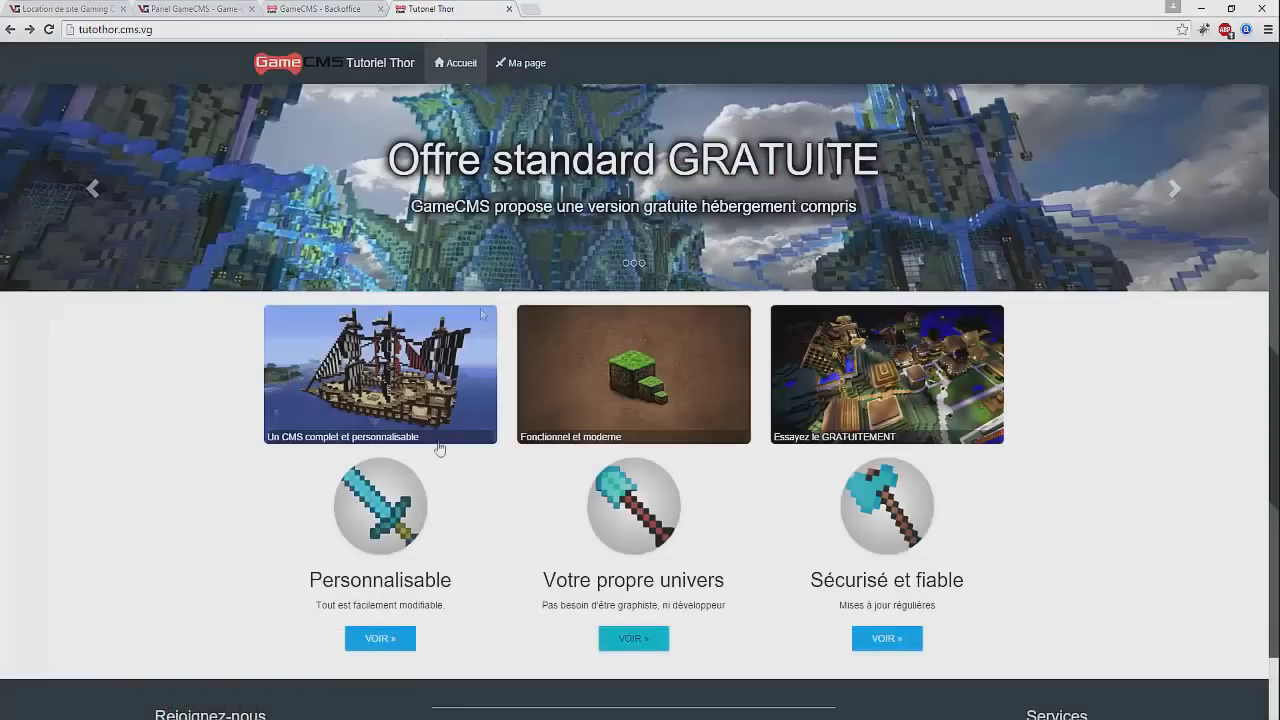
pyautogui.click(352, 8)
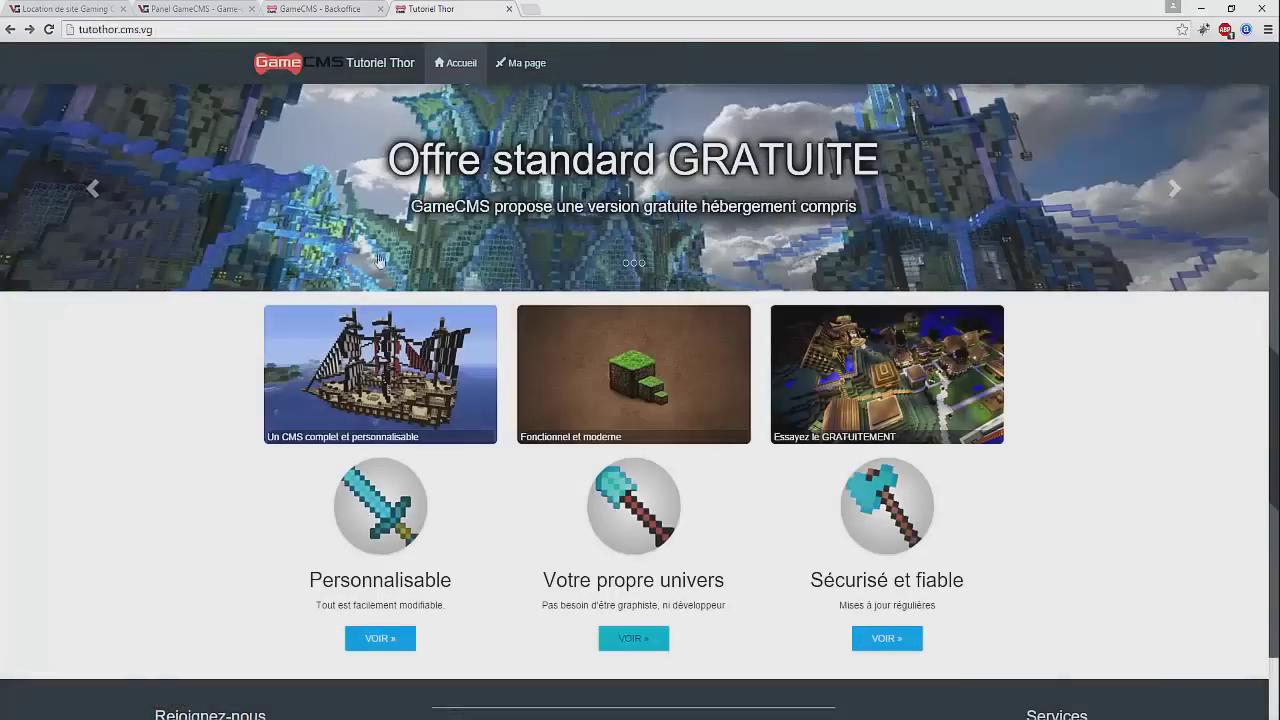
pyautogui.click(455, 8)
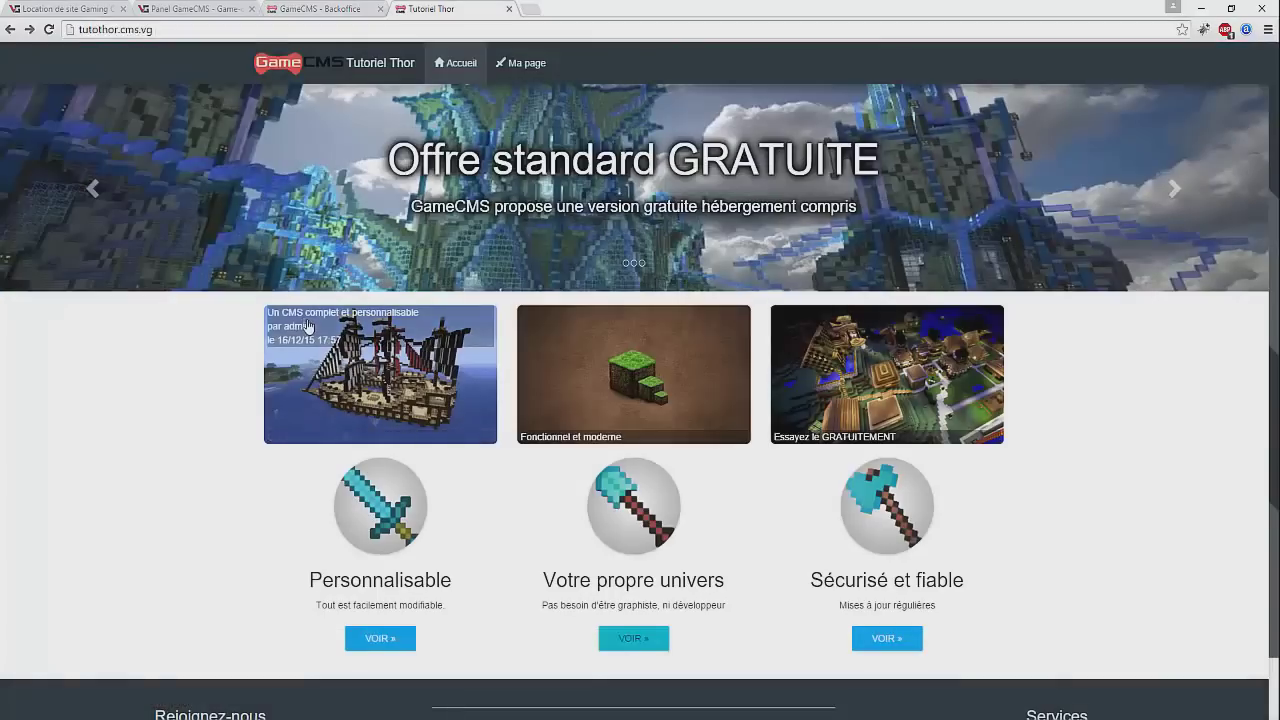
# - Try out the new news form with the title "dsd" and the content "dsadsa", leaving it unsubmitted
pyautogui.click(338, 11)
pyautogui.click(306, 110)
pyautogui.write('dsd')
pyautogui.click(283, 403)
pyautogui.write('dsadsa')
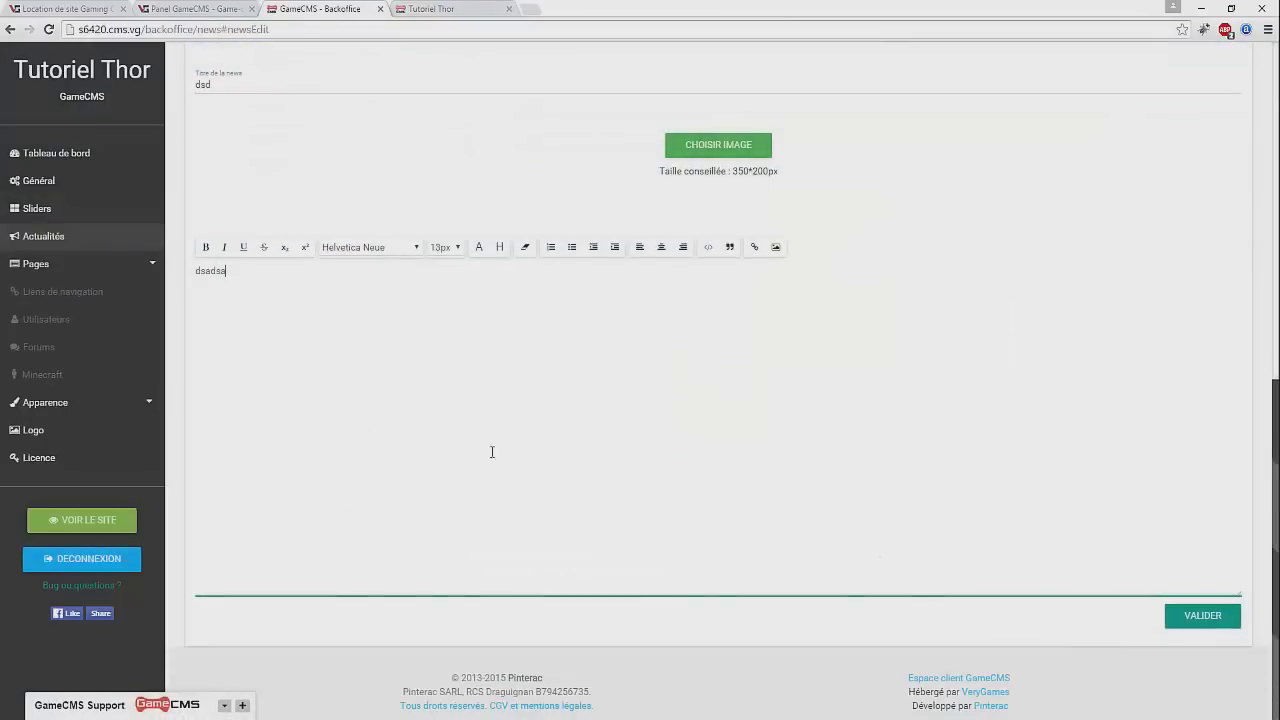
pyautogui.click(106, 240)
# - View the news tiles on the website once more and open the backoffice's Accueil page settings with the list of columns
pyautogui.click(430, 8)
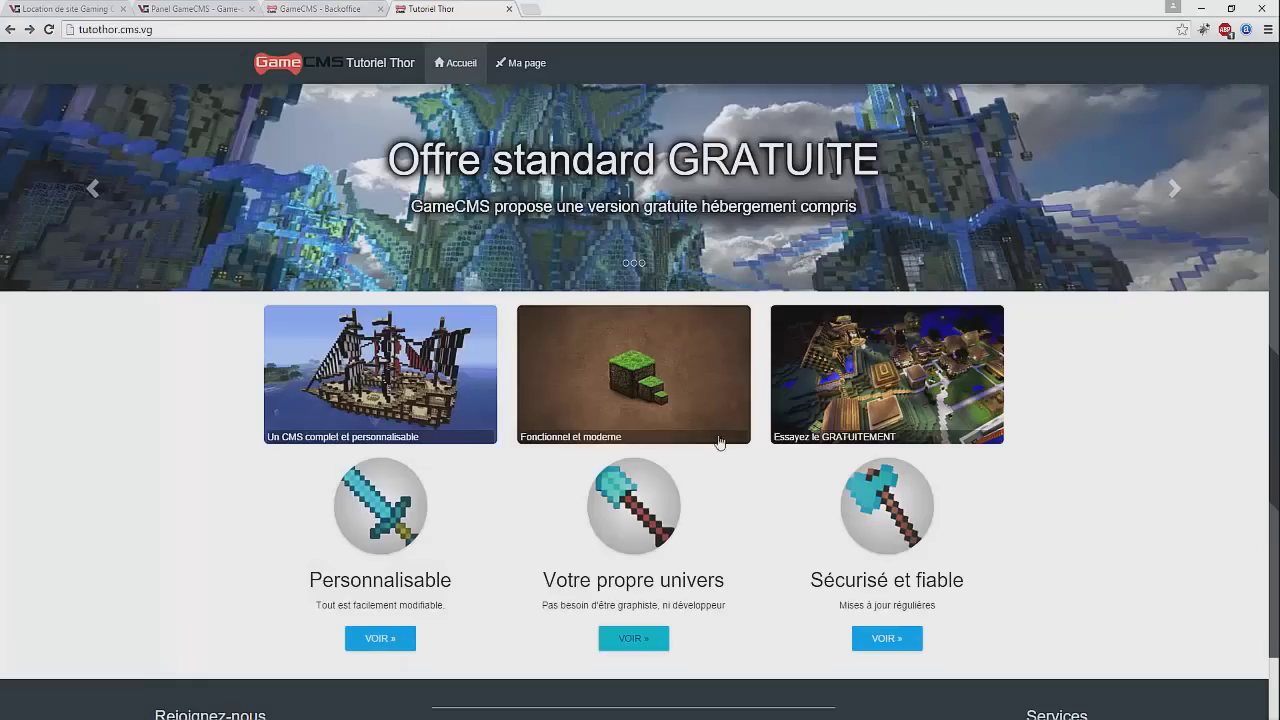
pyautogui.click(335, 8)
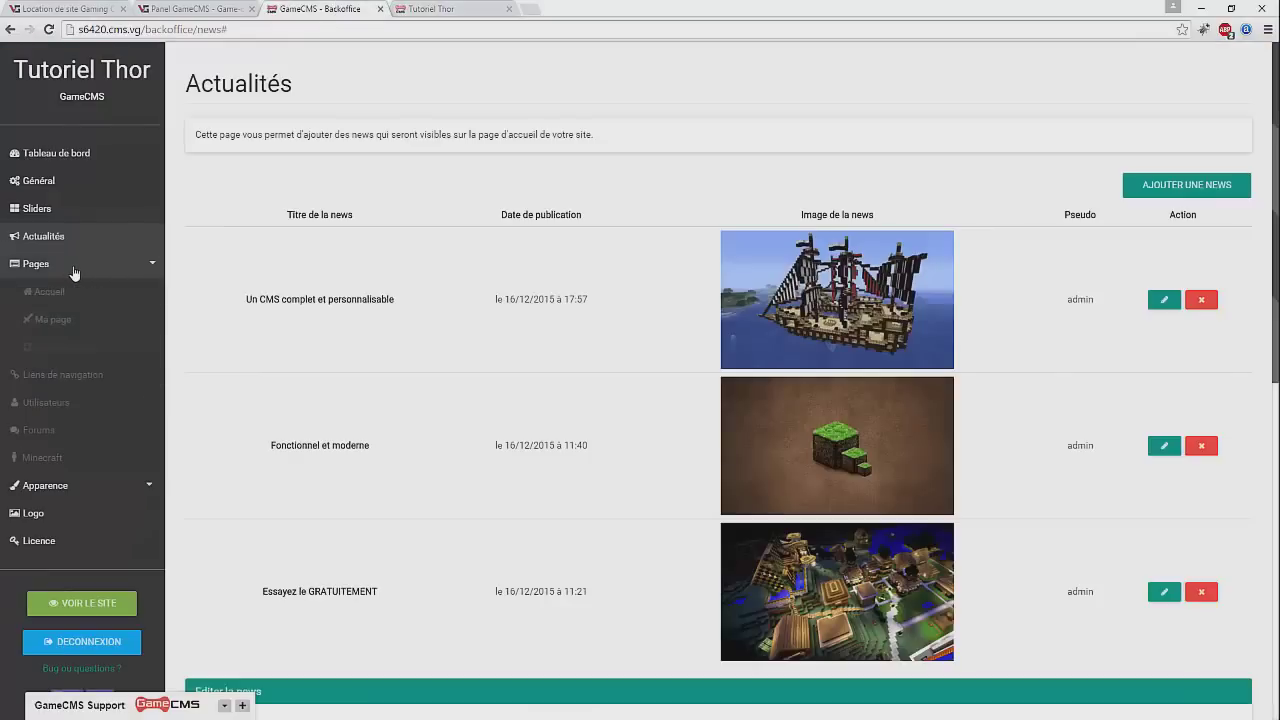
pyautogui.click(90, 291)
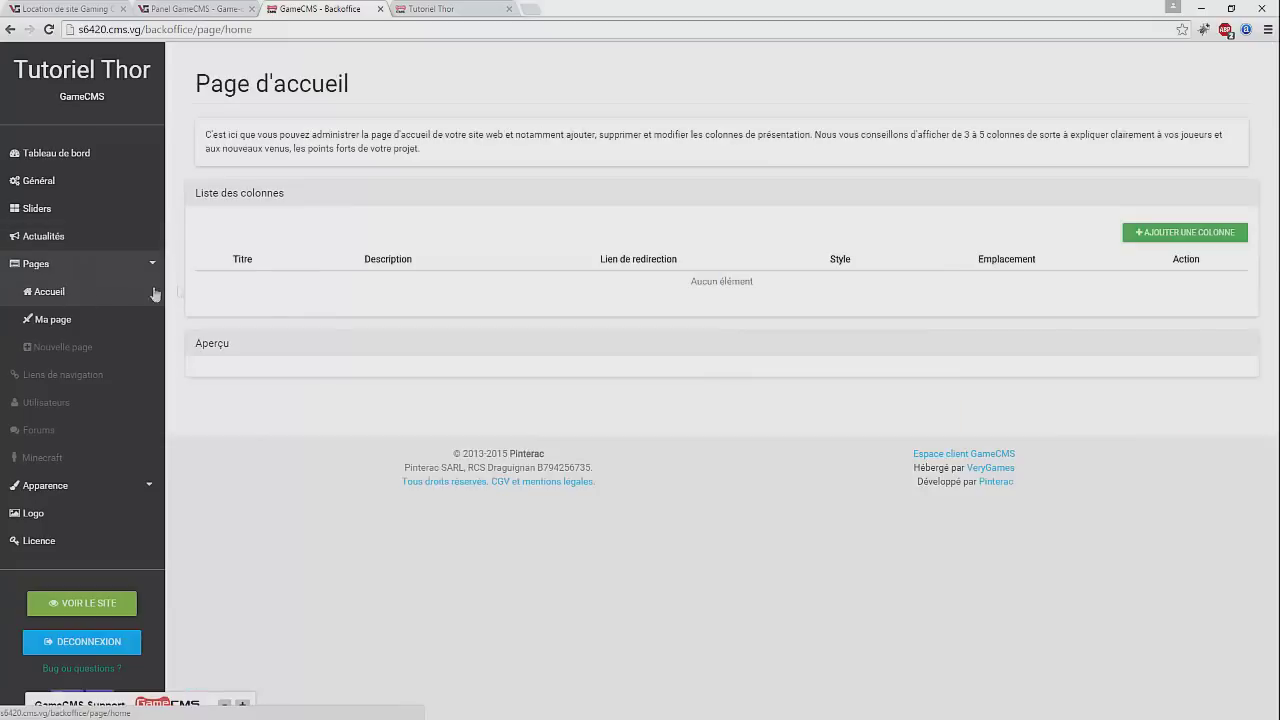
# - Detach the website into its own browser window over the backoffice and show its presentation columns beside the Page d'accueil settings
pyautogui.click(432, 10)
pyautogui.click(355, 34)
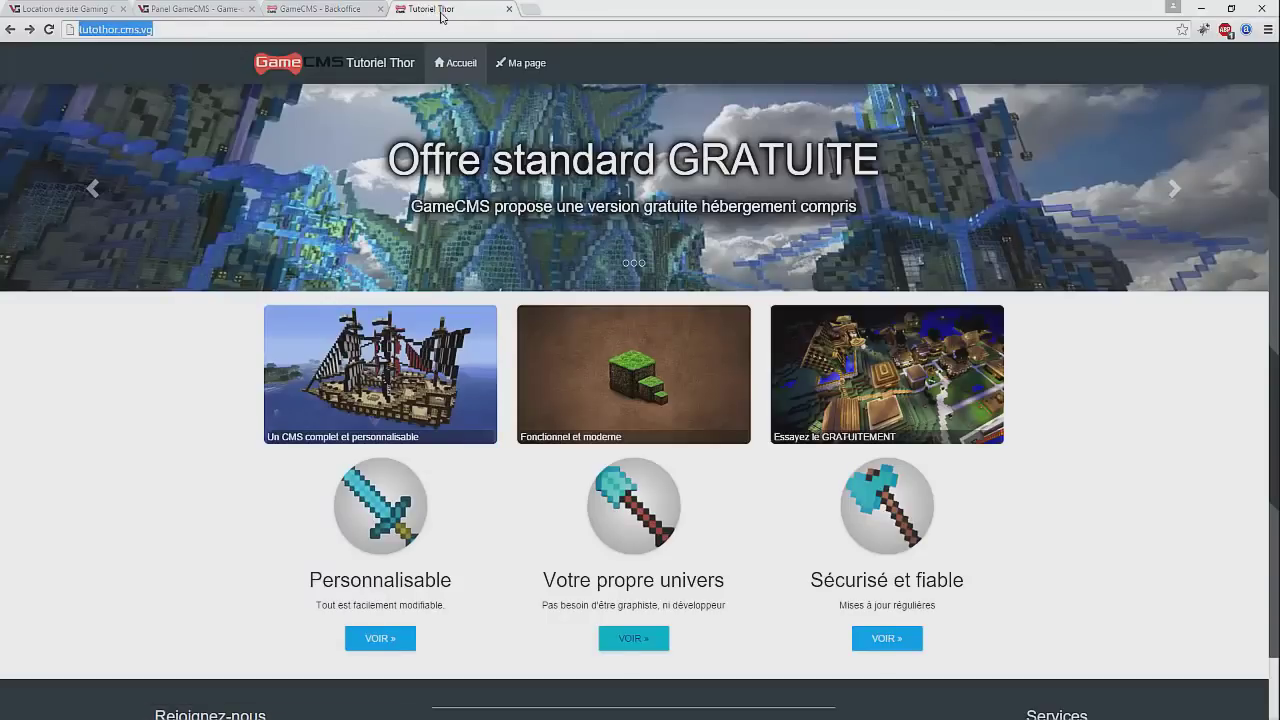
pyautogui.click(509, 9)
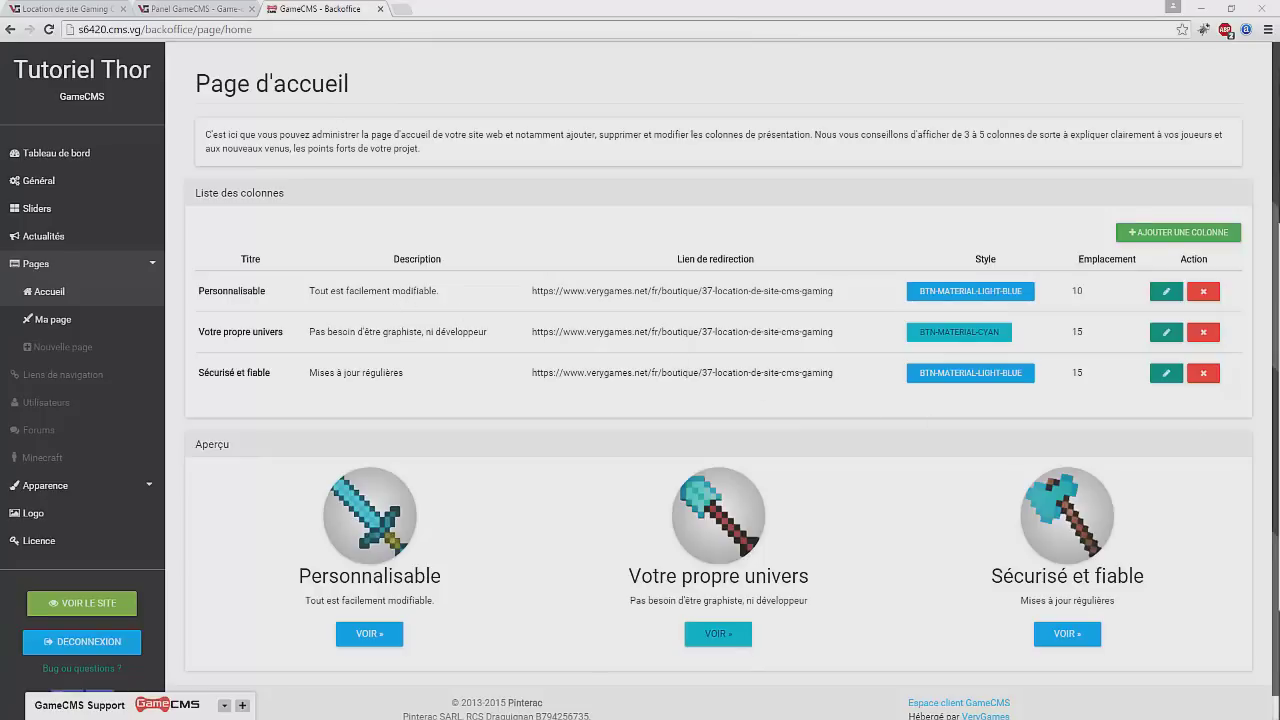
pyautogui.moveTo(1279, 88); pyautogui.dragTo(816, 76)
pyautogui.scroll(-5, 864, 425)
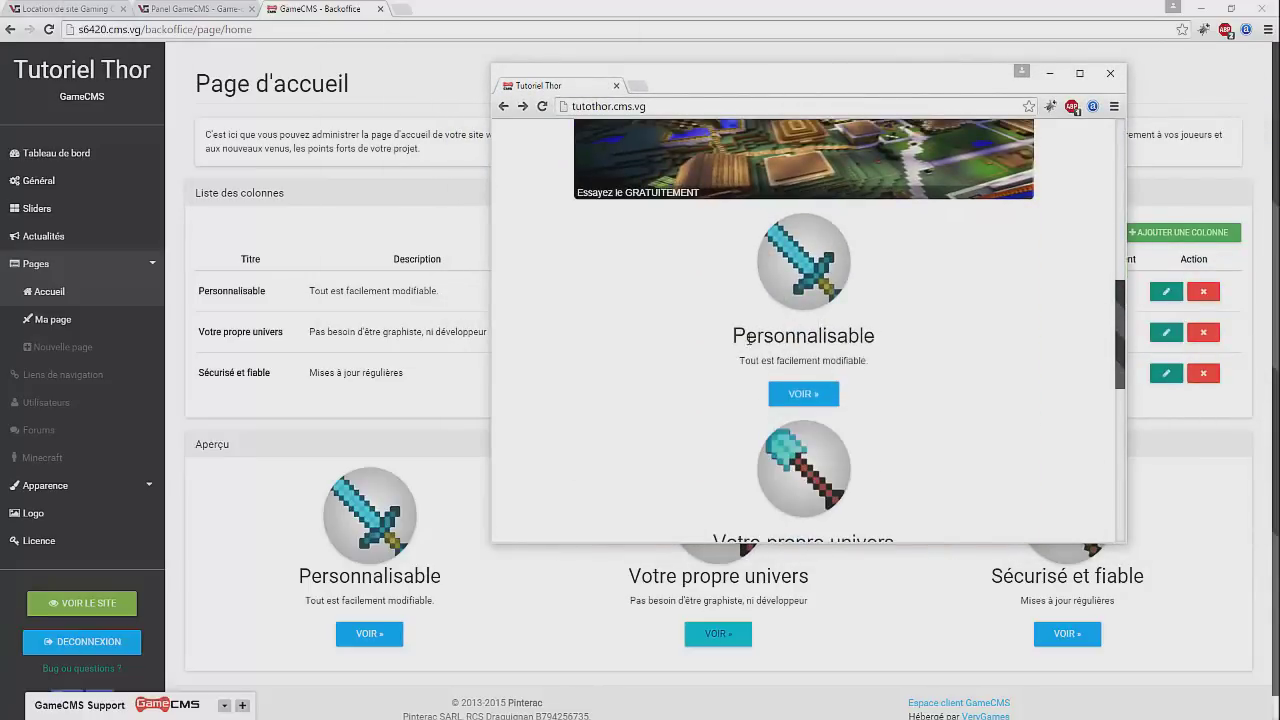
# - Follow the Personnalisable column's link on the website, return to the home page and move the website window aside
pyautogui.click(809, 400)
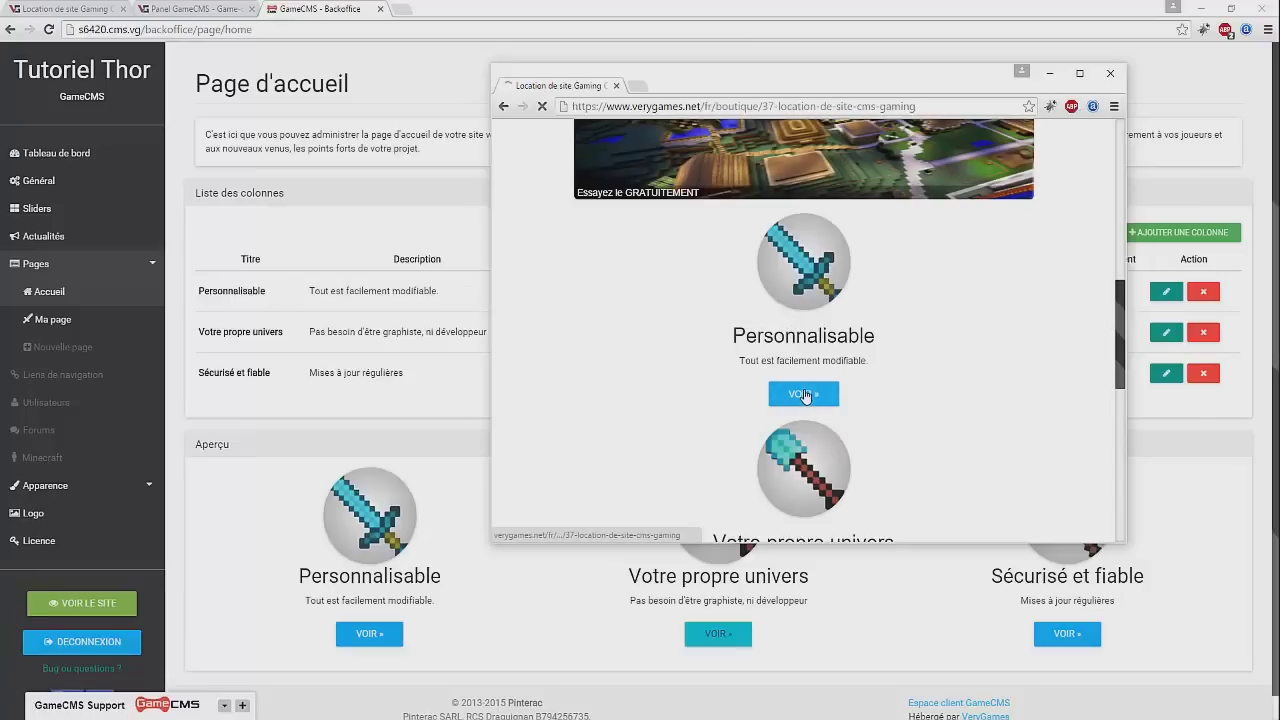
pyautogui.click(503, 106)
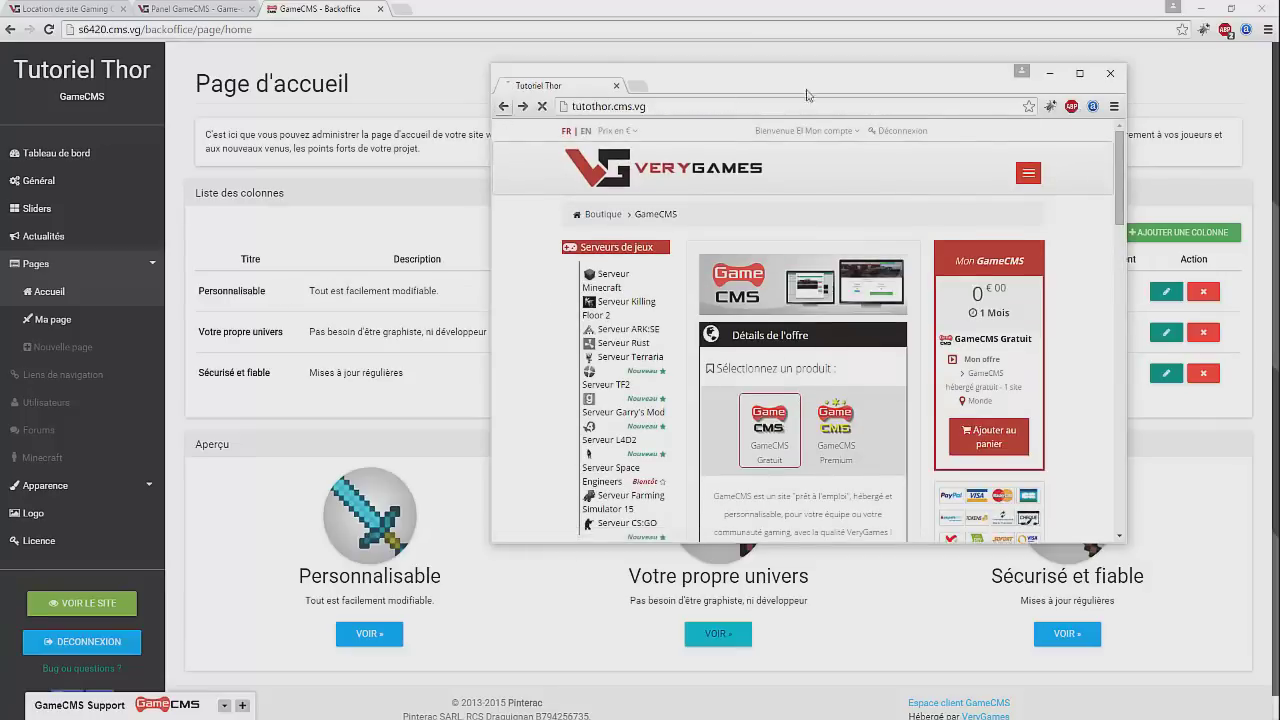
pyautogui.moveTo(829, 80); pyautogui.dragTo(1279, 150)
# - Open the Personnalisable column for editing in the backoffice and show the hint for its button link
pyautogui.scroll(-1, 602, 414)
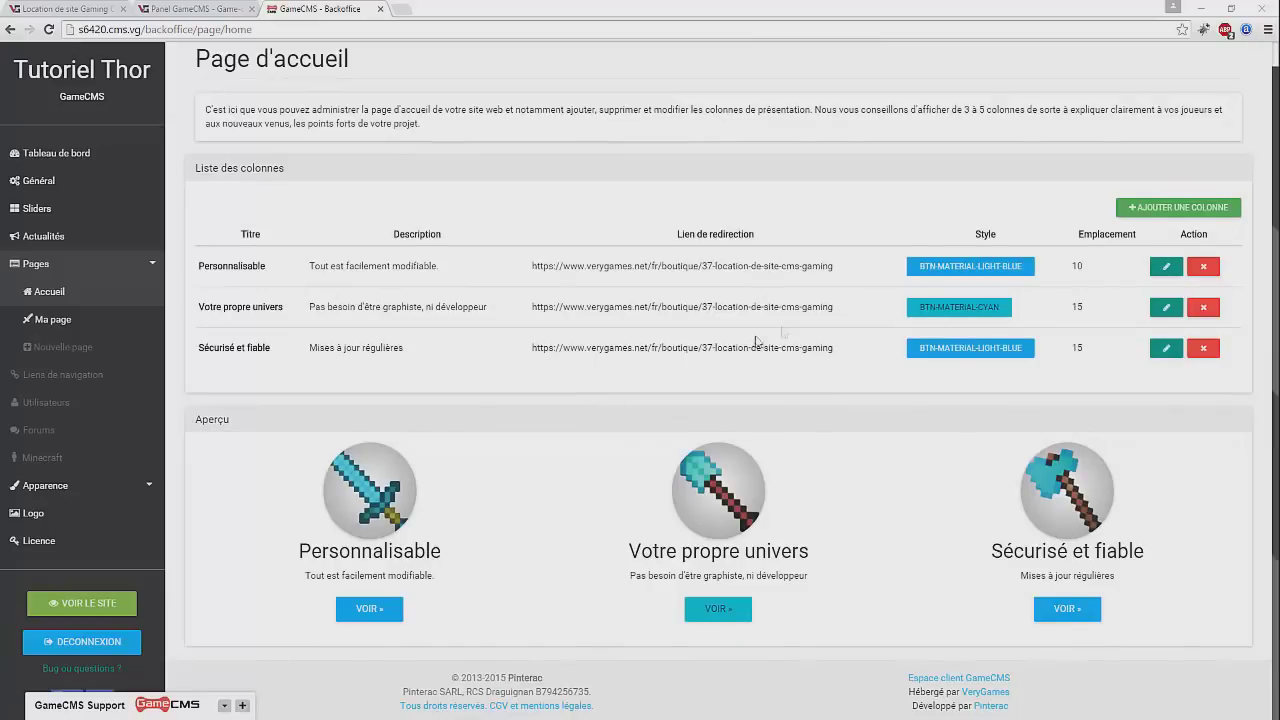
pyautogui.click(1166, 266)
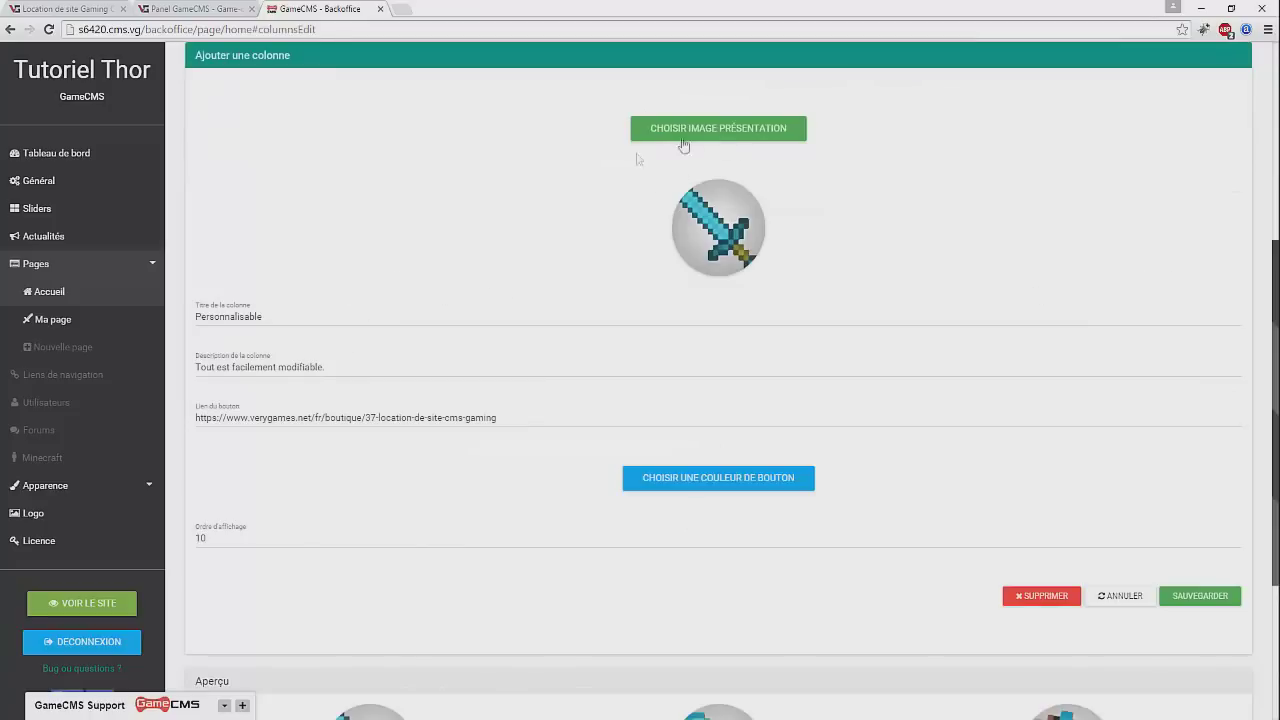
pyautogui.click(308, 418)
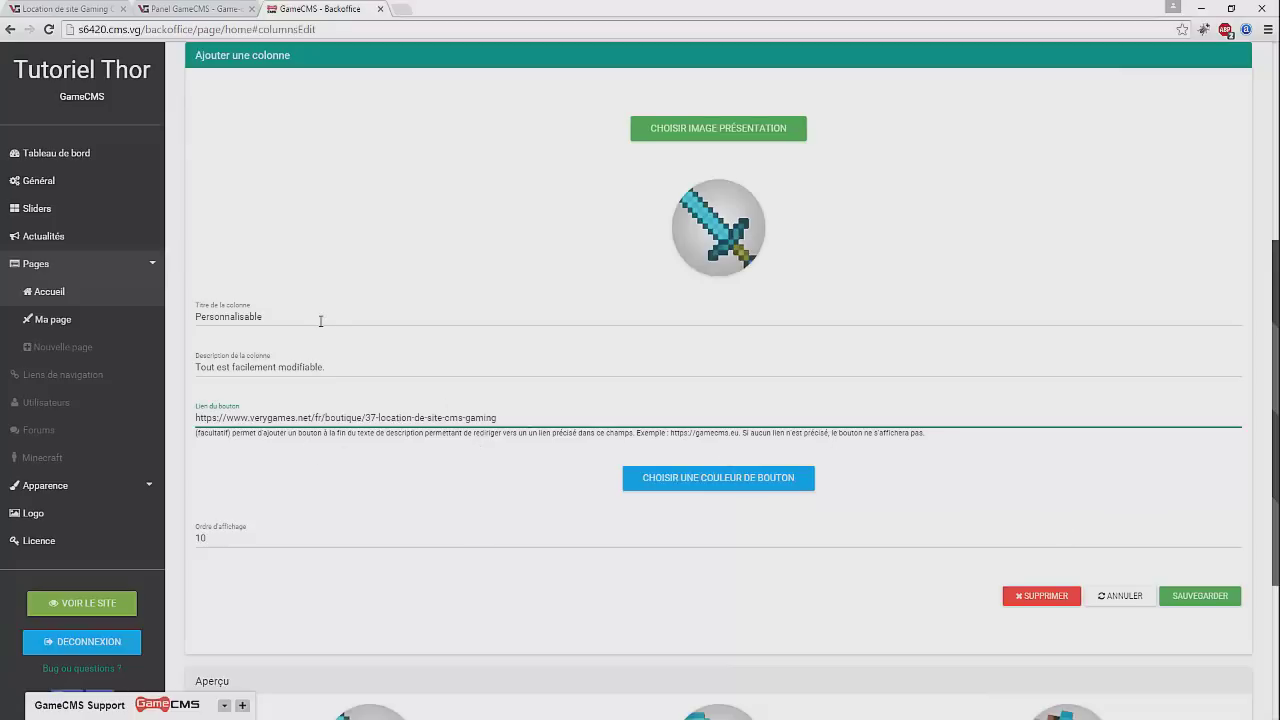
# - Open the settings of Ma page and look over its page name, icon and WYSIWYG content editor
pyautogui.click(116, 323)
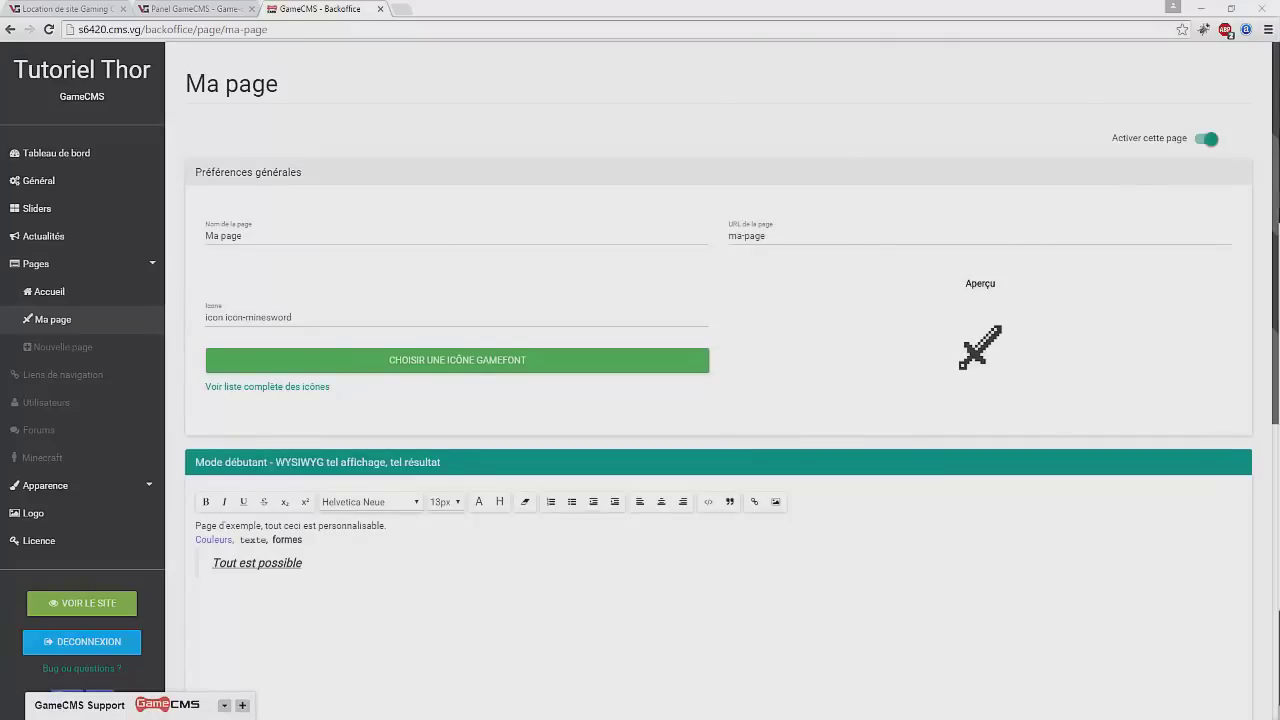
pyautogui.moveTo(1279, 96)
pyautogui.mouseDown()
pyautogui.moveTo(727, 102)
pyautogui.moveTo(1279, 120)
pyautogui.mouseUp()
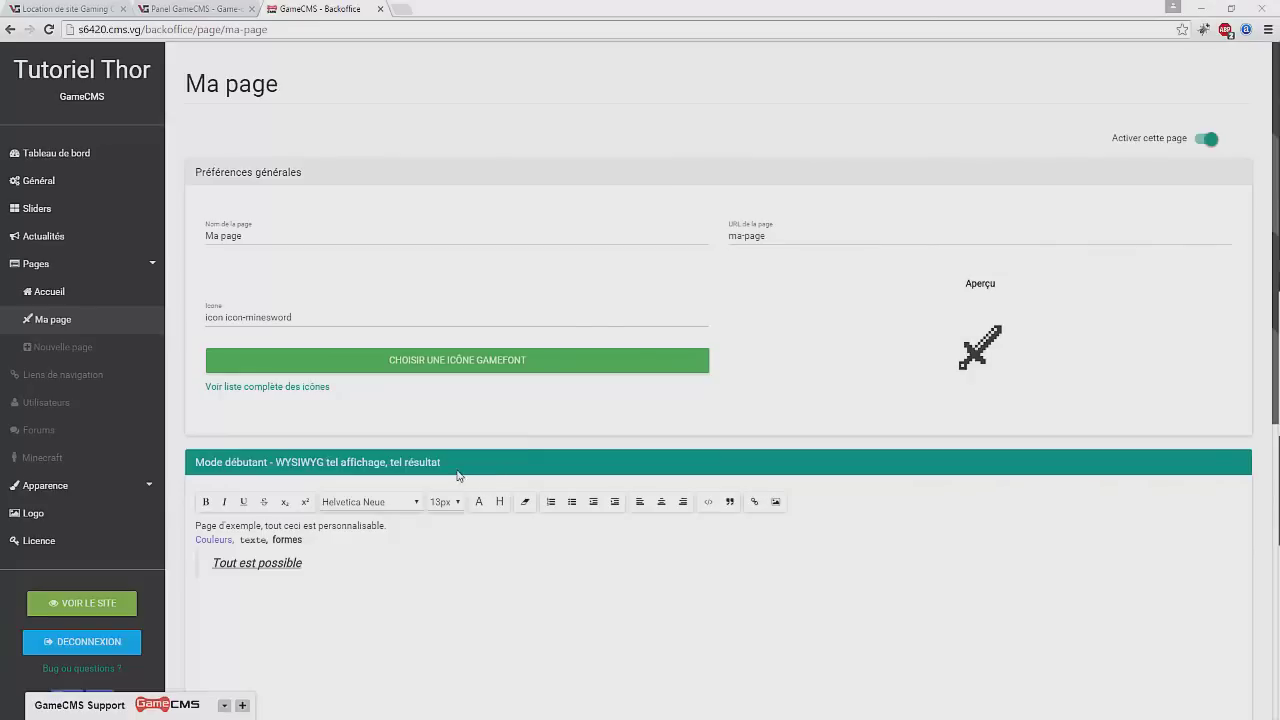
pyautogui.click(253, 232)
pyautogui.click(415, 579)
pyautogui.scroll(-1, 415, 579)
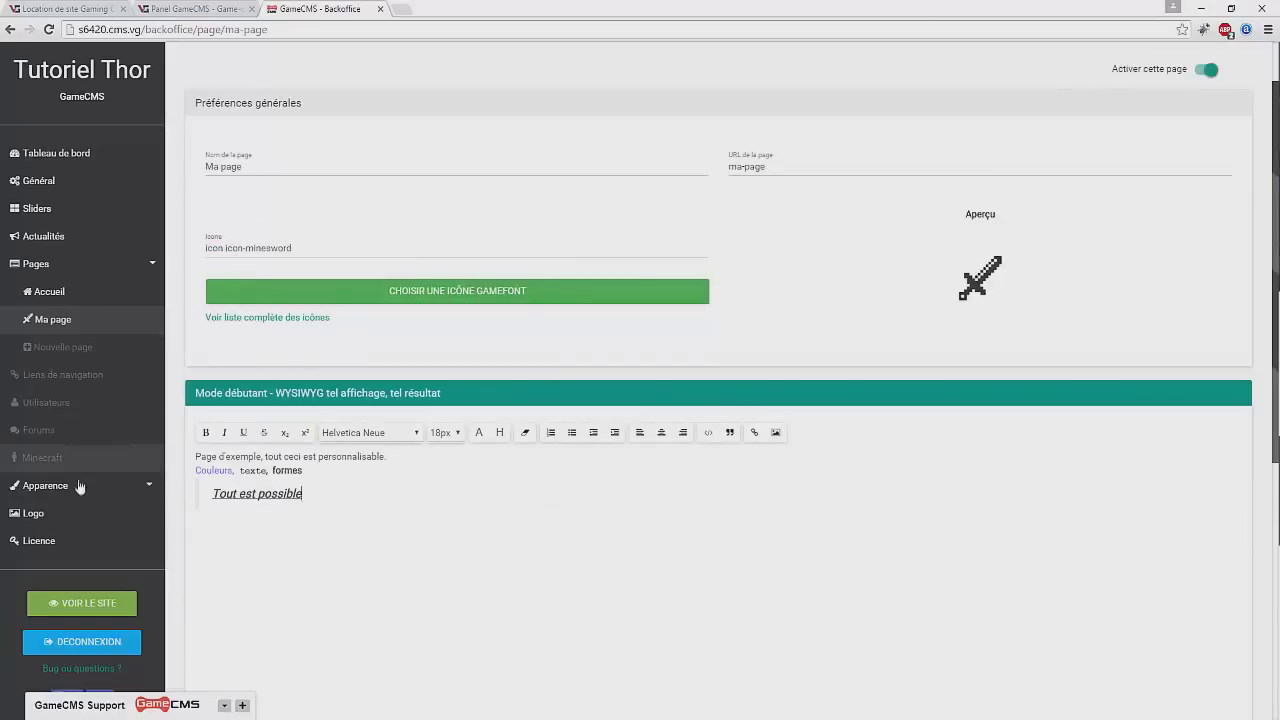
# - View the Licence offers, then the custom CSS page under Apparence with its linked style sheet generator
pyautogui.click(103, 372)
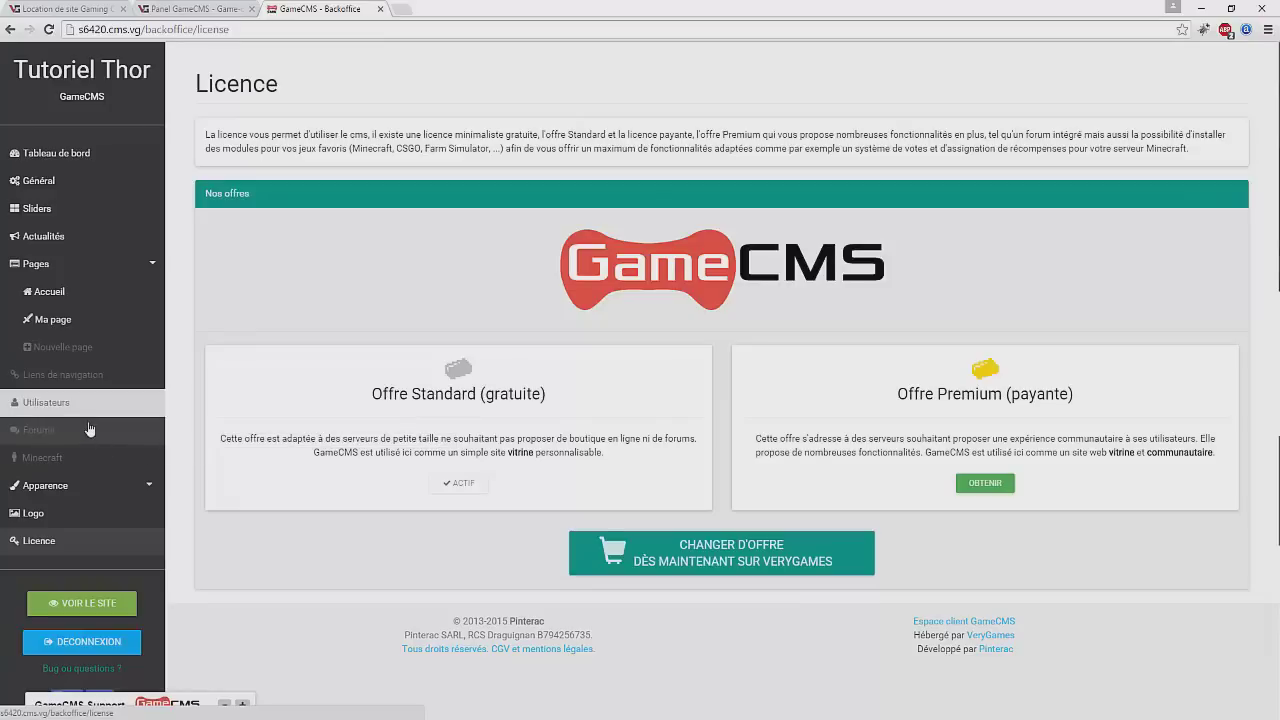
pyautogui.click(72, 486)
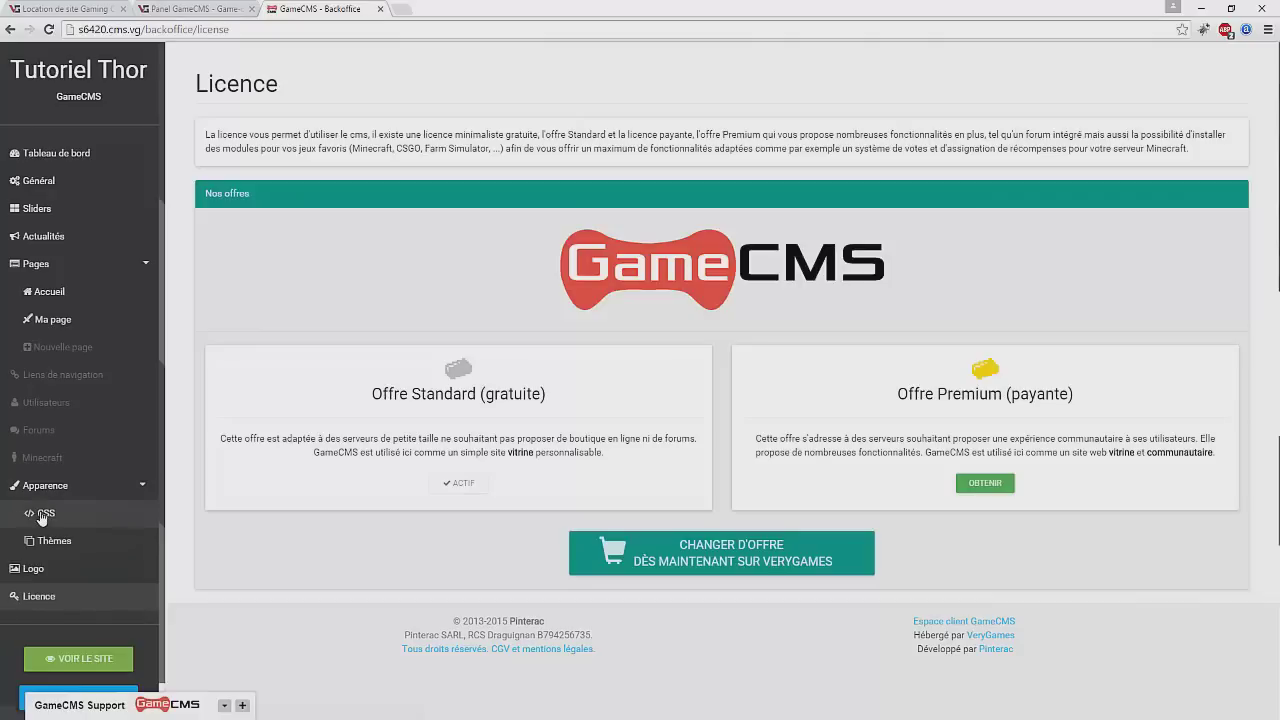
pyautogui.click(42, 514)
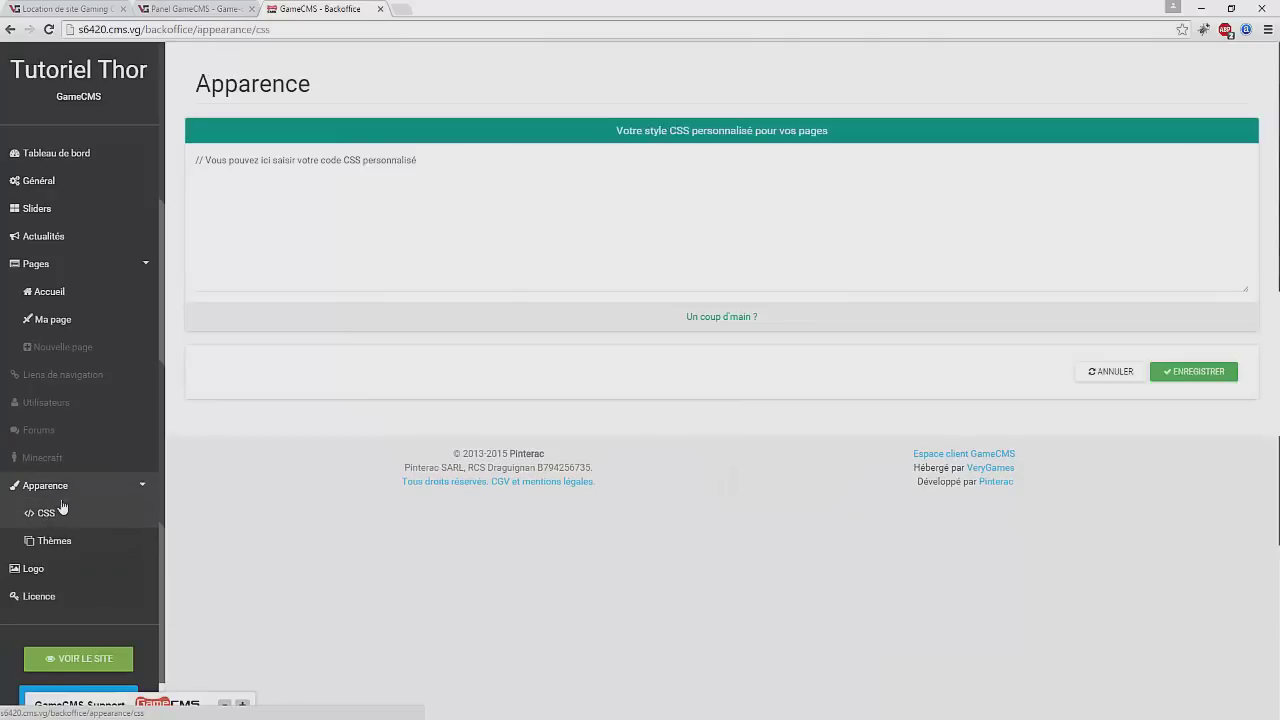
pyautogui.click(603, 277)
pyautogui.click(711, 320)
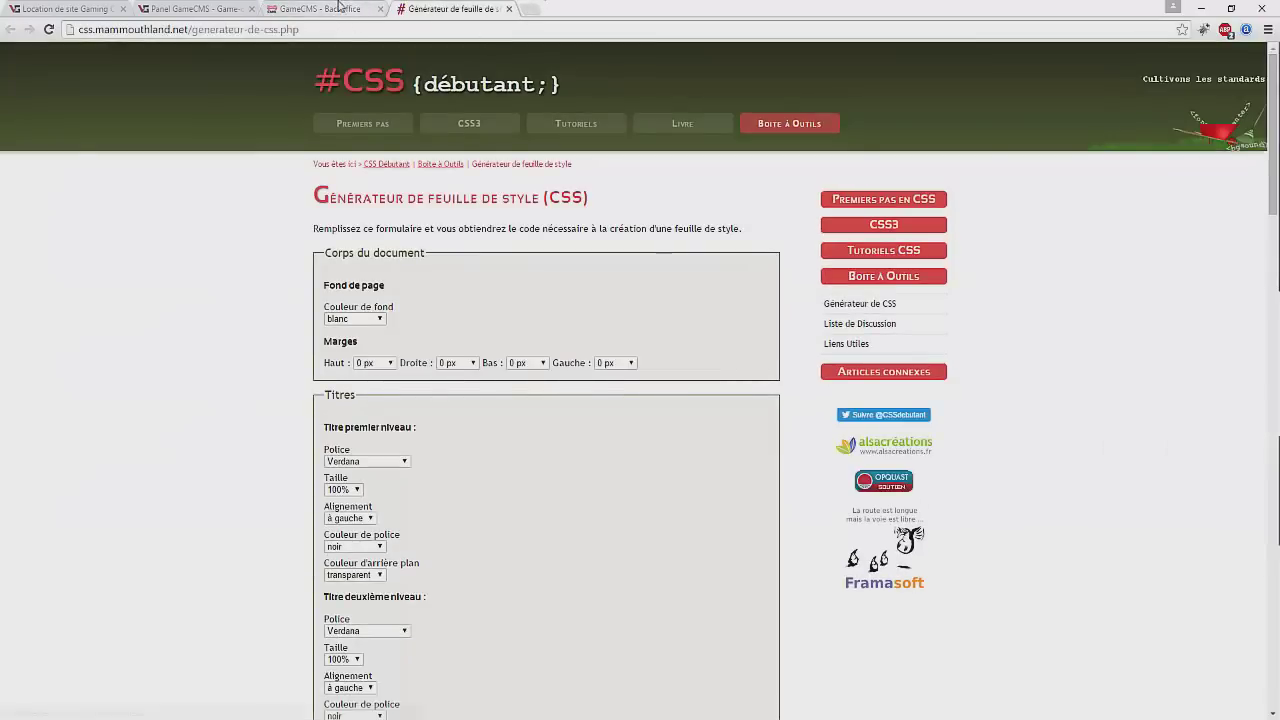
pyautogui.click(509, 8)
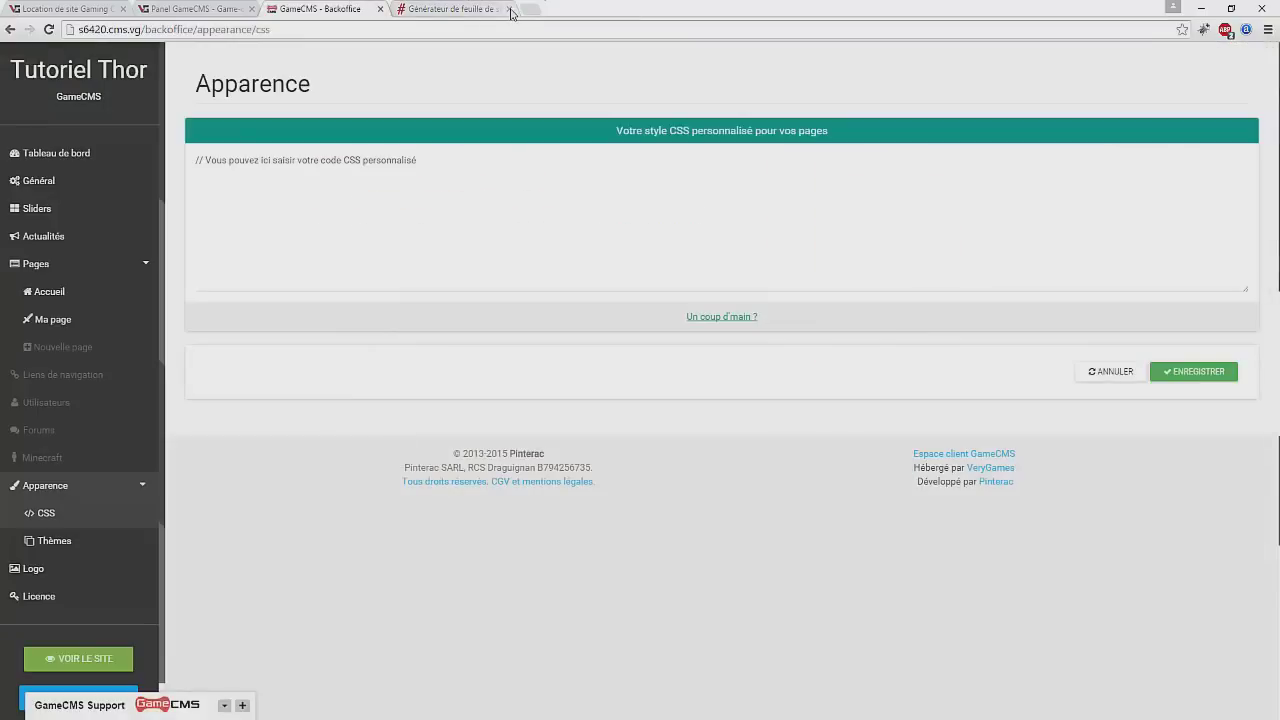
# - Choose the BattleKill Theme among the available themes and return to the custom CSS page
pyautogui.click(65, 545)
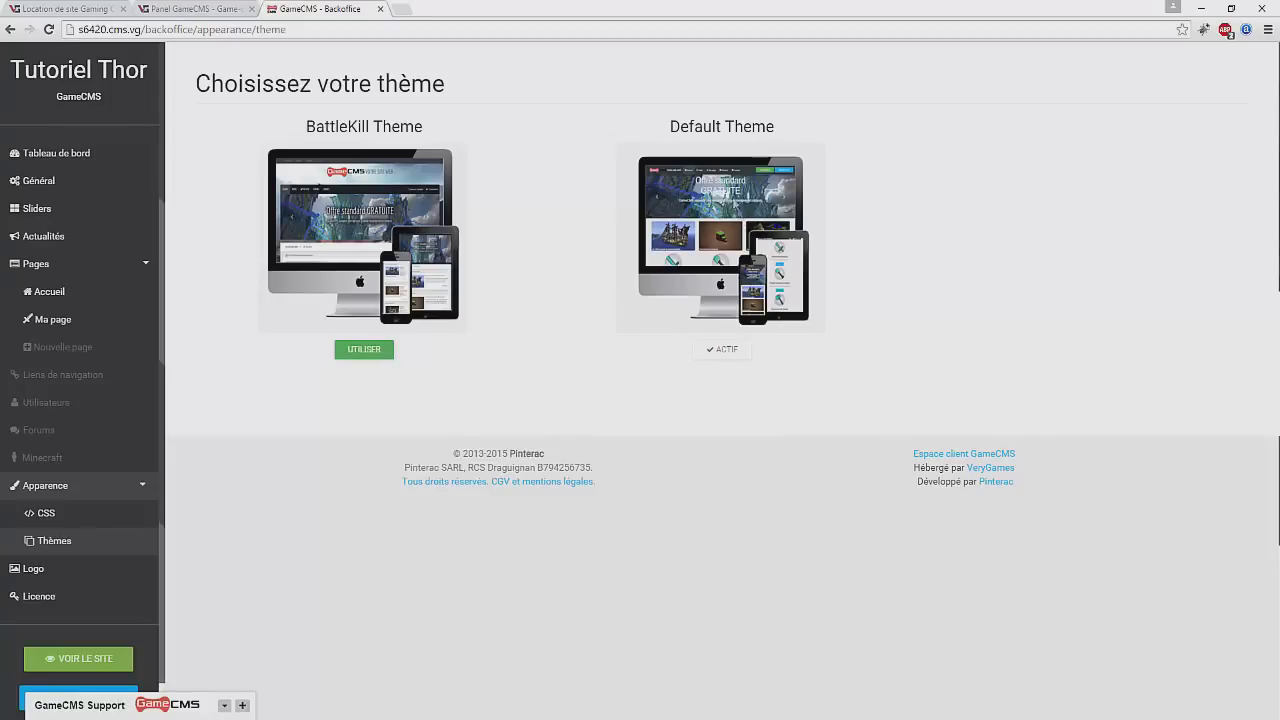
pyautogui.click(345, 352)
pyautogui.click(76, 564)
pyautogui.click(74, 541)
pyautogui.click(78, 515)
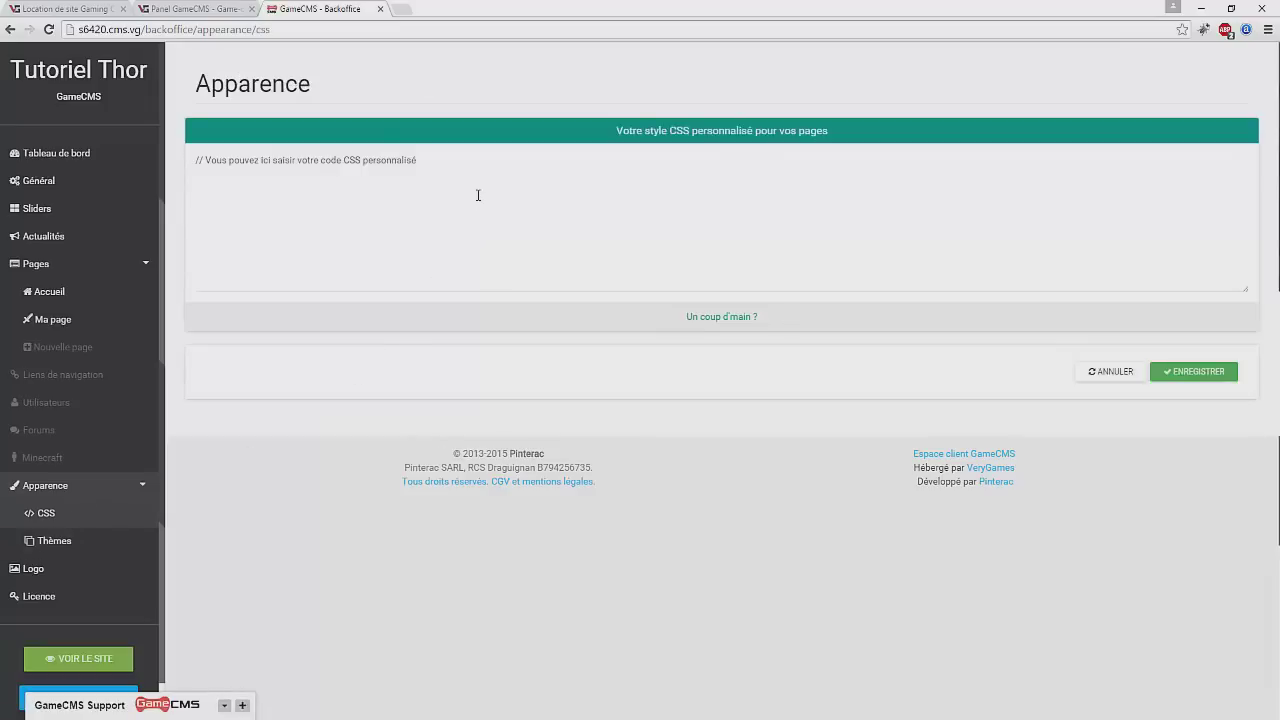
# - Open the style sheet generator from the custom CSS page and examine its background, heading, paragraph and link options
pyautogui.click(700, 317)
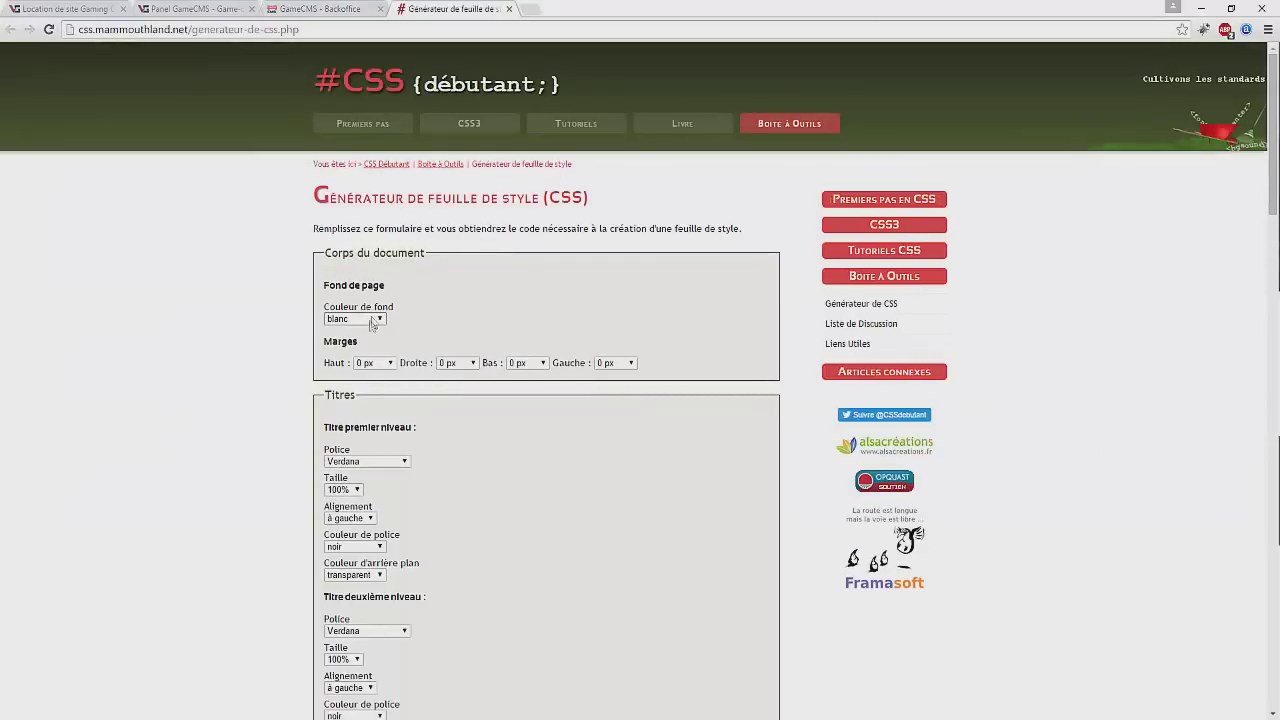
pyautogui.click(381, 320)
pyautogui.click(606, 276)
pyautogui.scroll(-7, 690, 250)
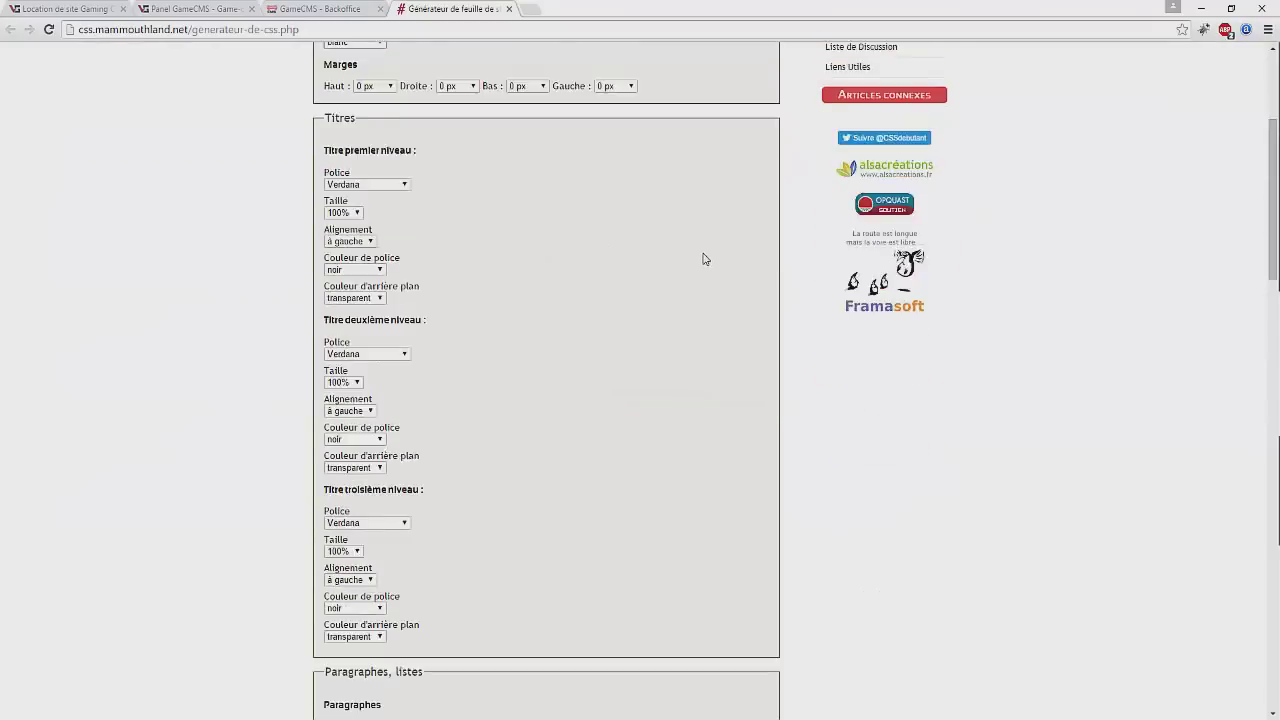
pyautogui.scroll(-1, 675, 245)
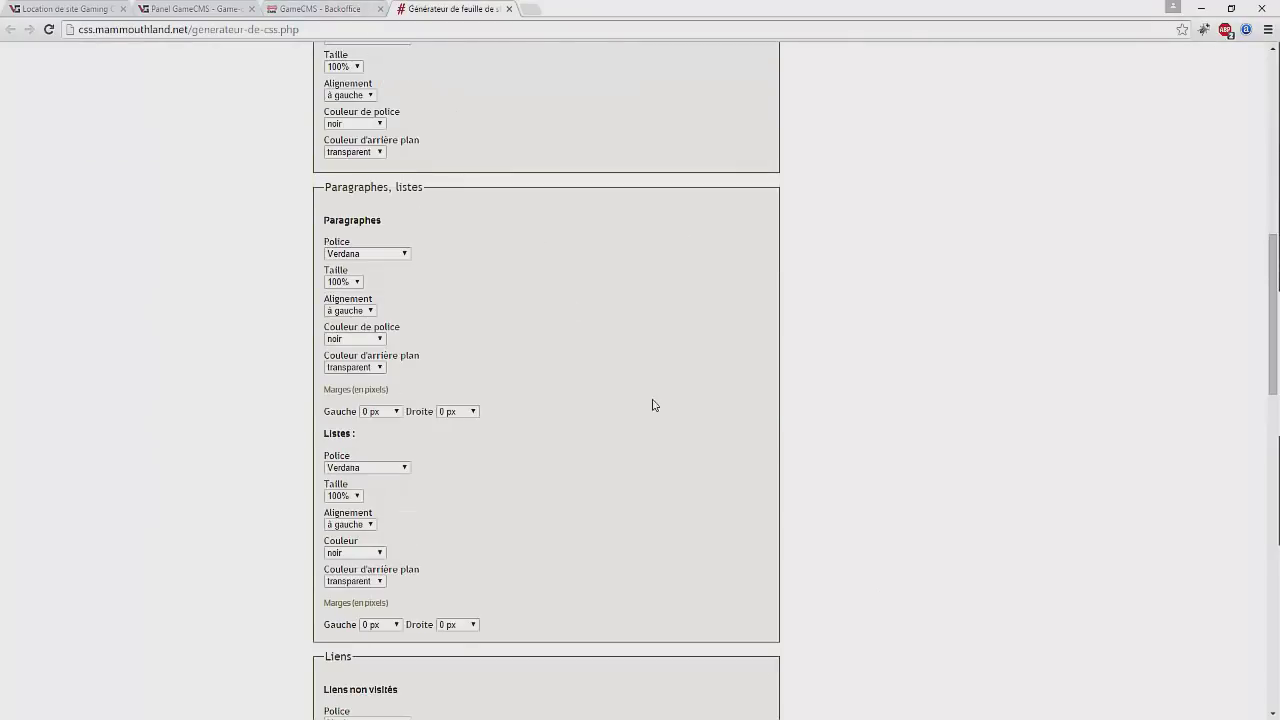
pyautogui.scroll(-4, 650, 395)
pyautogui.scroll(-2, 645, 385)
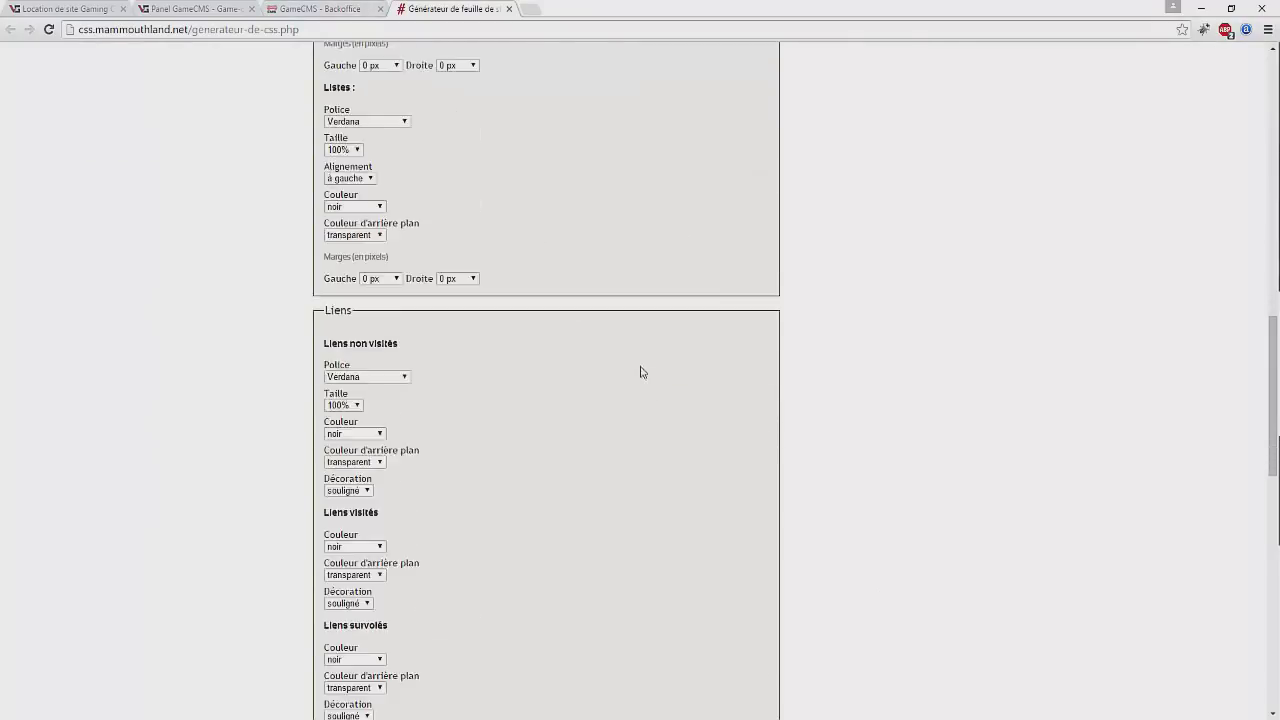
pyautogui.click(352, 10)
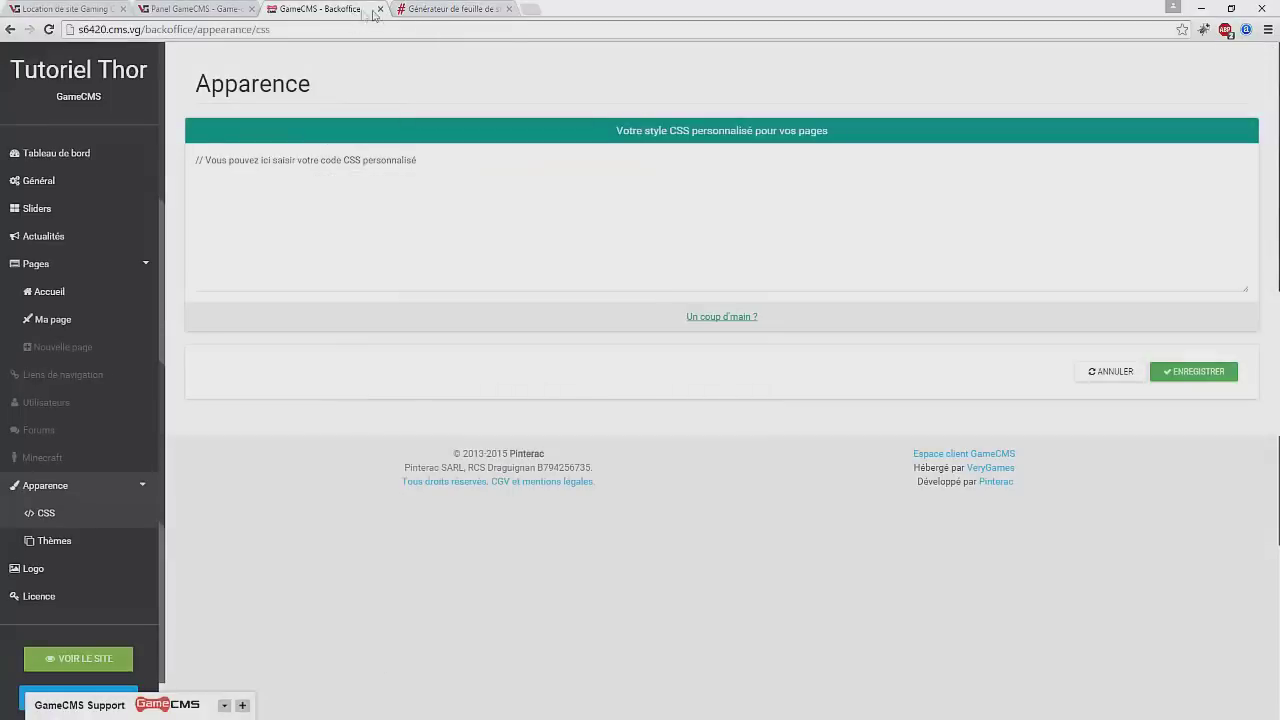
pyautogui.click(458, 9)
# - Generate a style sheet with the generator's default options and review its source code
pyautogui.scroll(-5, 640, 250)
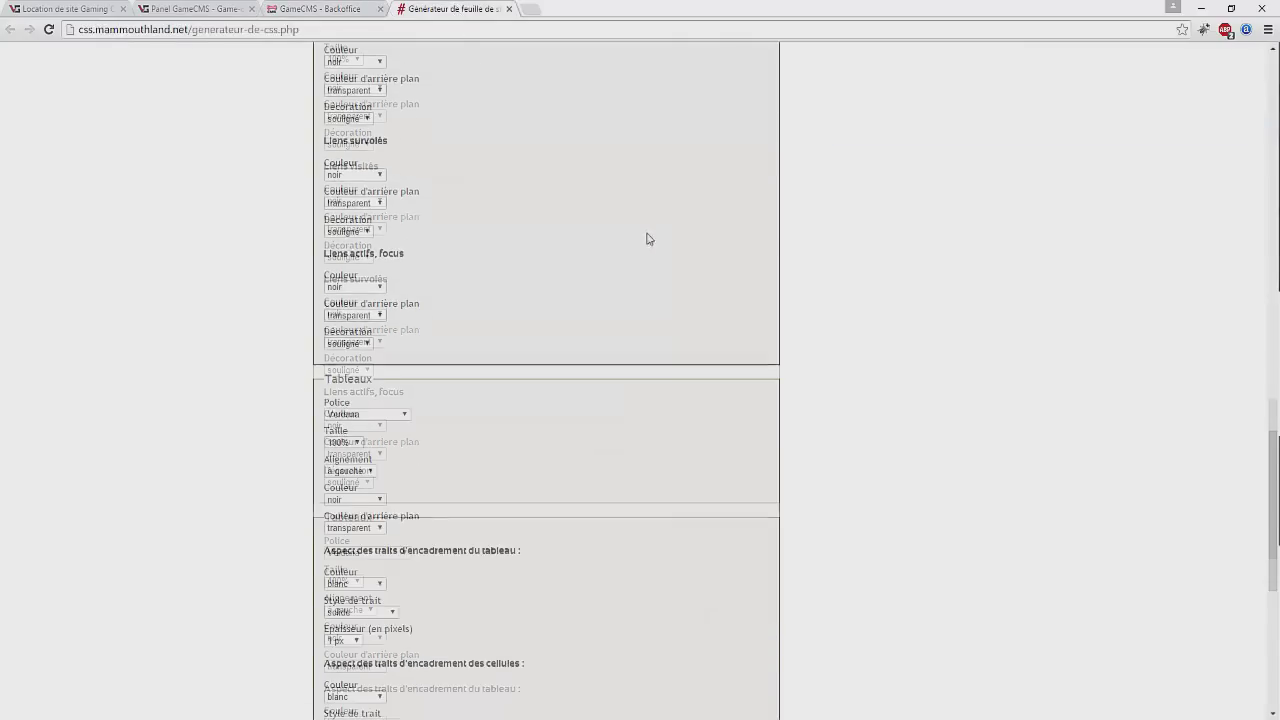
pyautogui.scroll(-3, 635, 234)
pyautogui.click(528, 378)
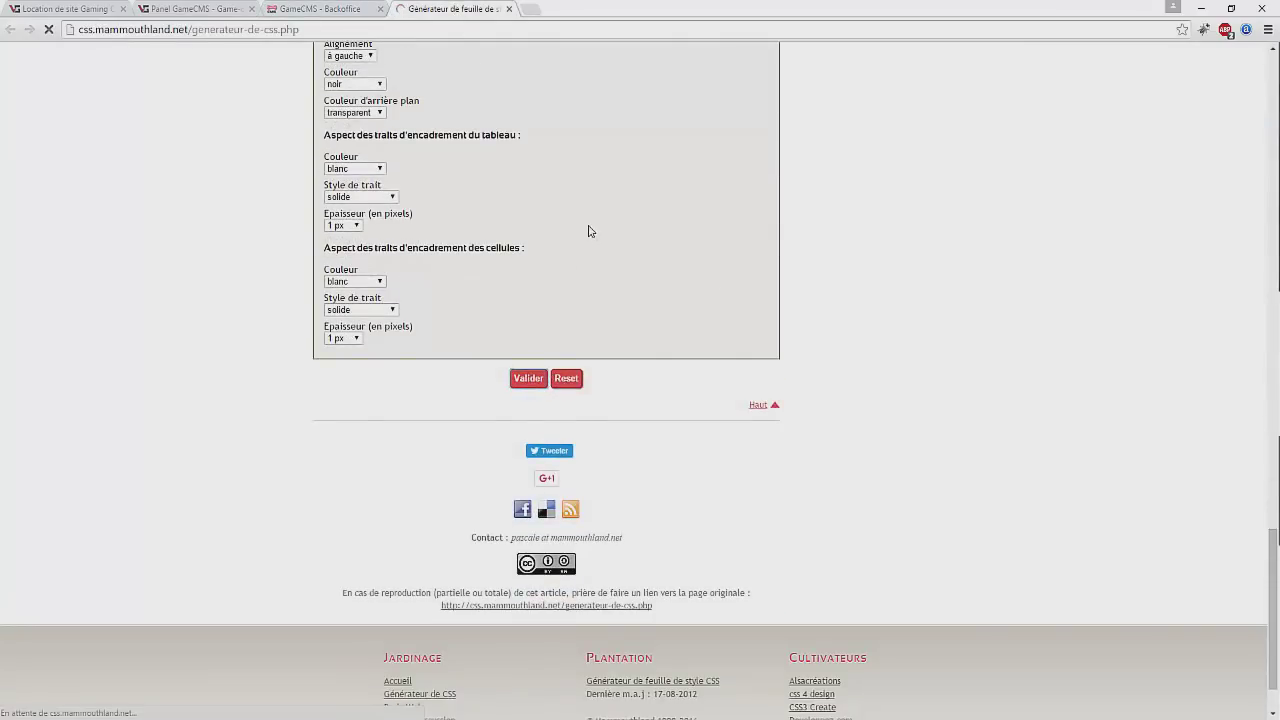
pyautogui.scroll(-4, 265, 310)
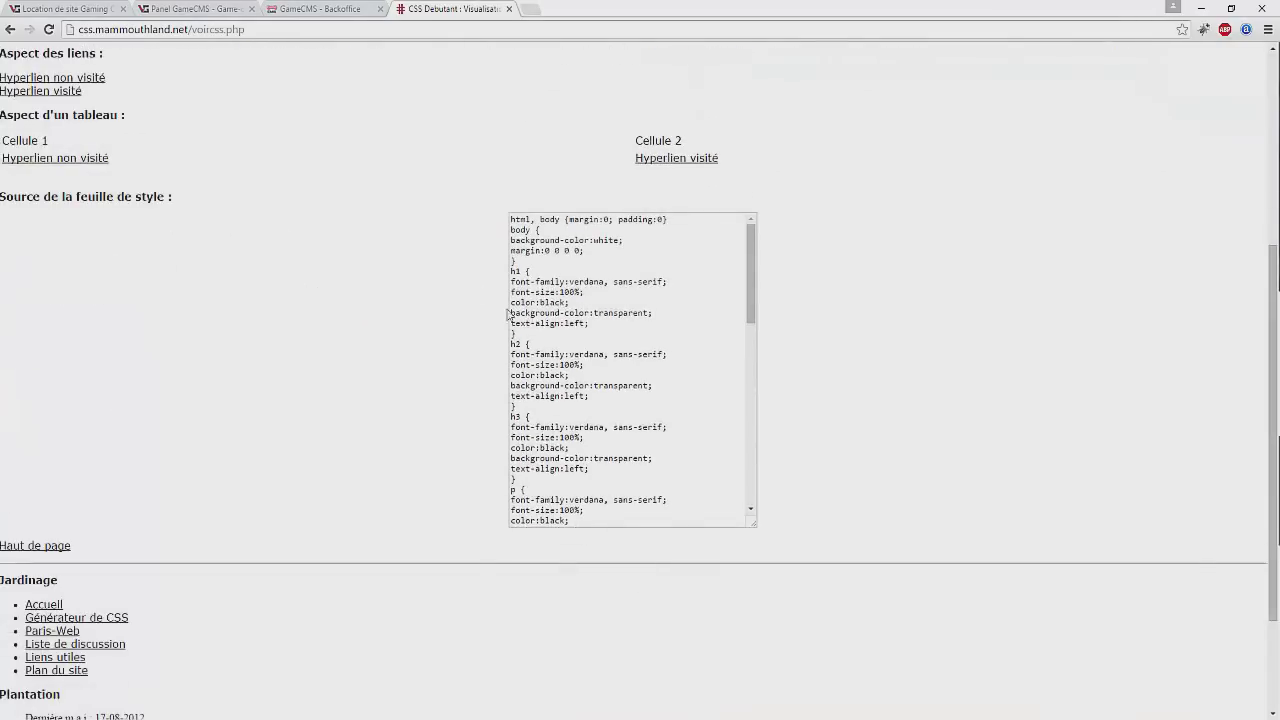
pyautogui.scroll(-8, 598, 340)
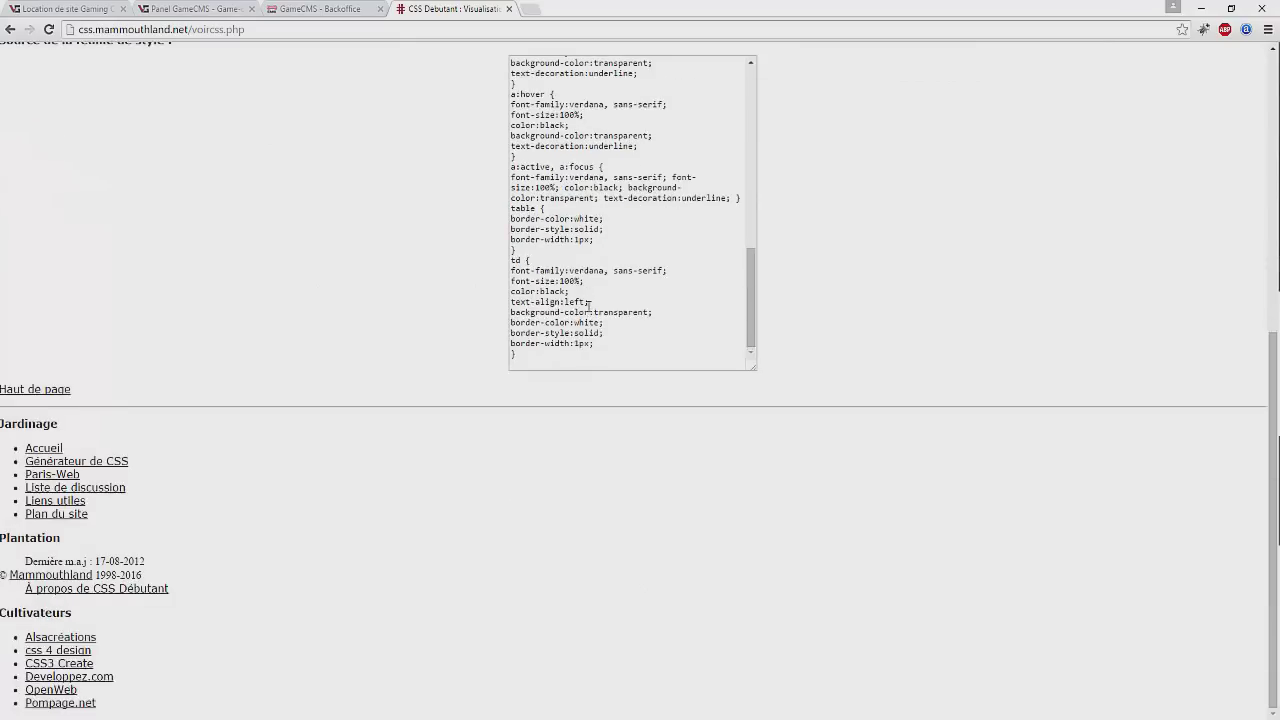
pyautogui.scroll(8, 582, 303)
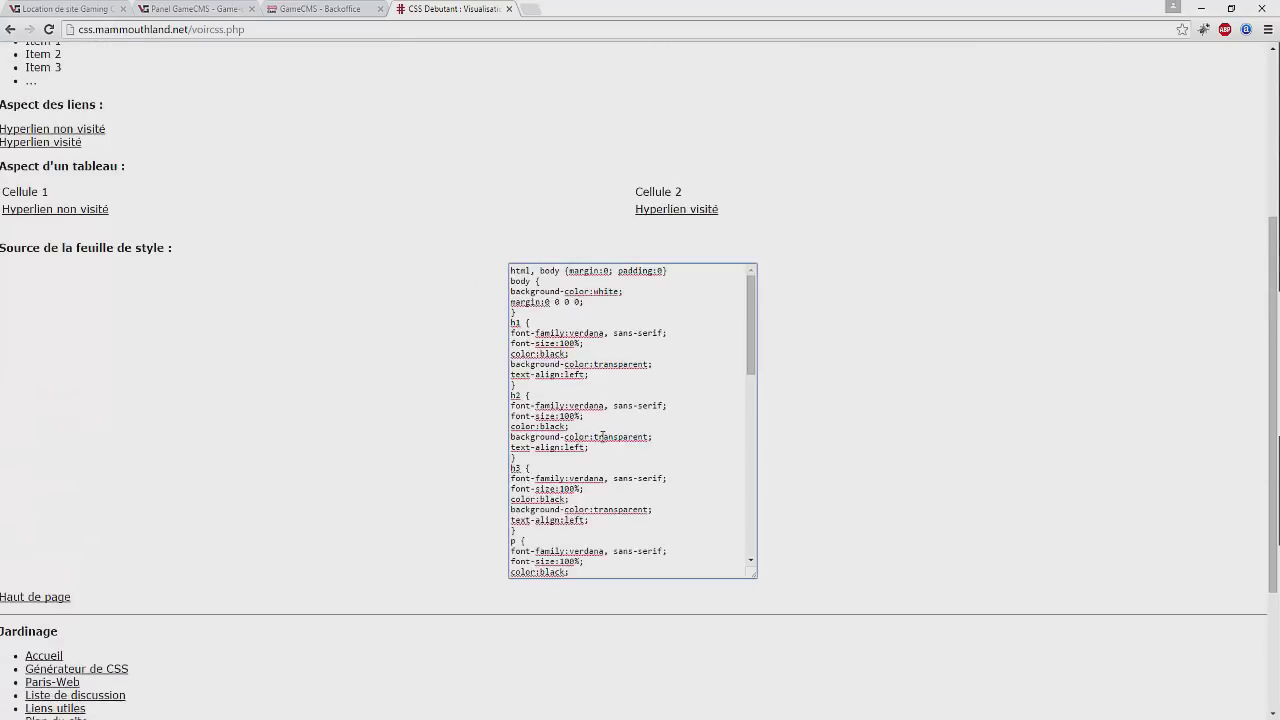
# - Copy the entire generated style sheet source and paste it into the backoffice's custom CSS field
pyautogui.tripleClick(603, 437)
pyautogui.hotkey('ctrl', 'a')
pyautogui.hotkey('ctrl', 'c')
pyautogui.click(320, 9)
pyautogui.click(441, 198)
pyautogui.hotkey('ctrl', 'v')
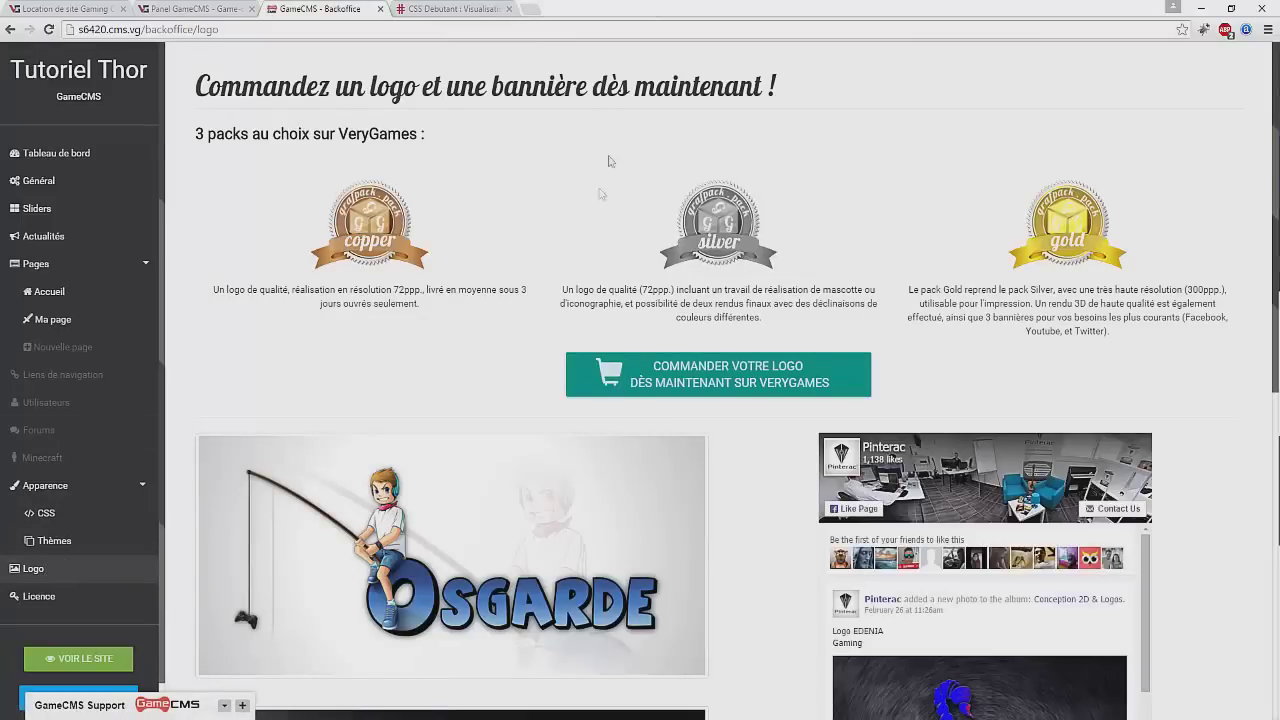
# - Examine the Logo page with the copper, silver and gold packs and the sample logos below them
pyautogui.scroll(-2, 490, 259)
pyautogui.scroll(-3, 490, 259)
pyautogui.scroll(4, 474, 257)
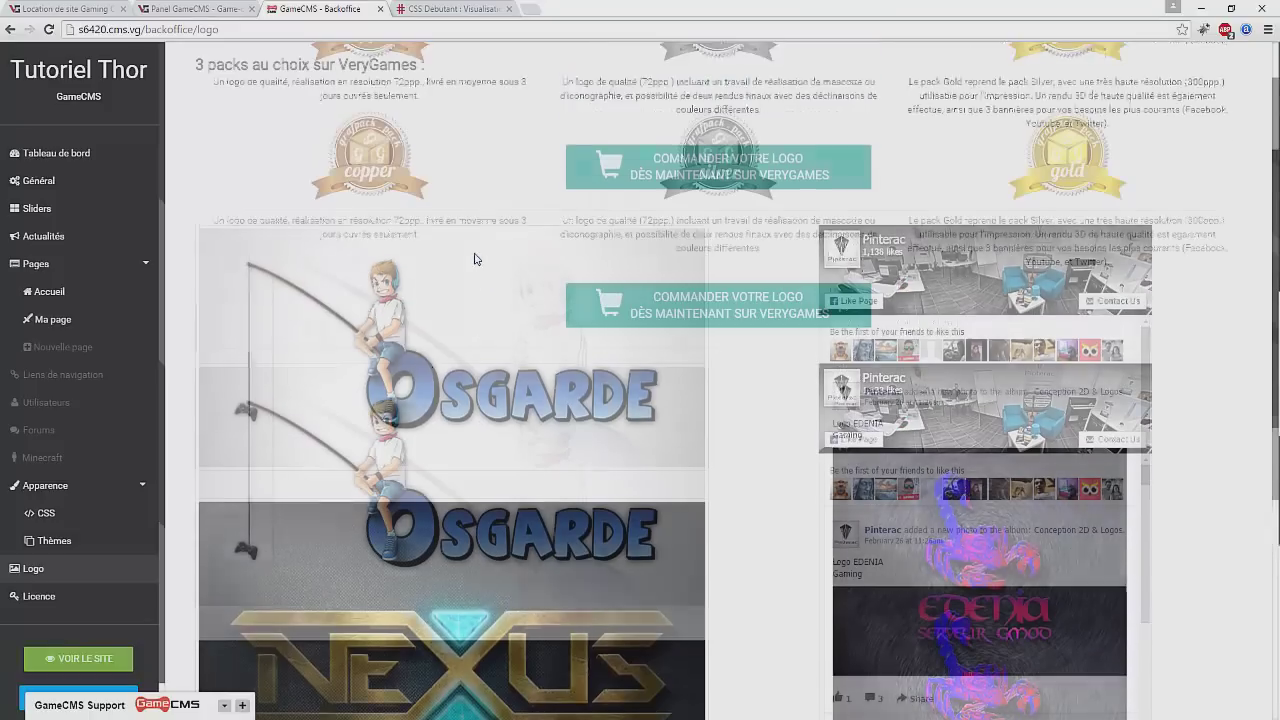
pyautogui.scroll(1, 458, 259)
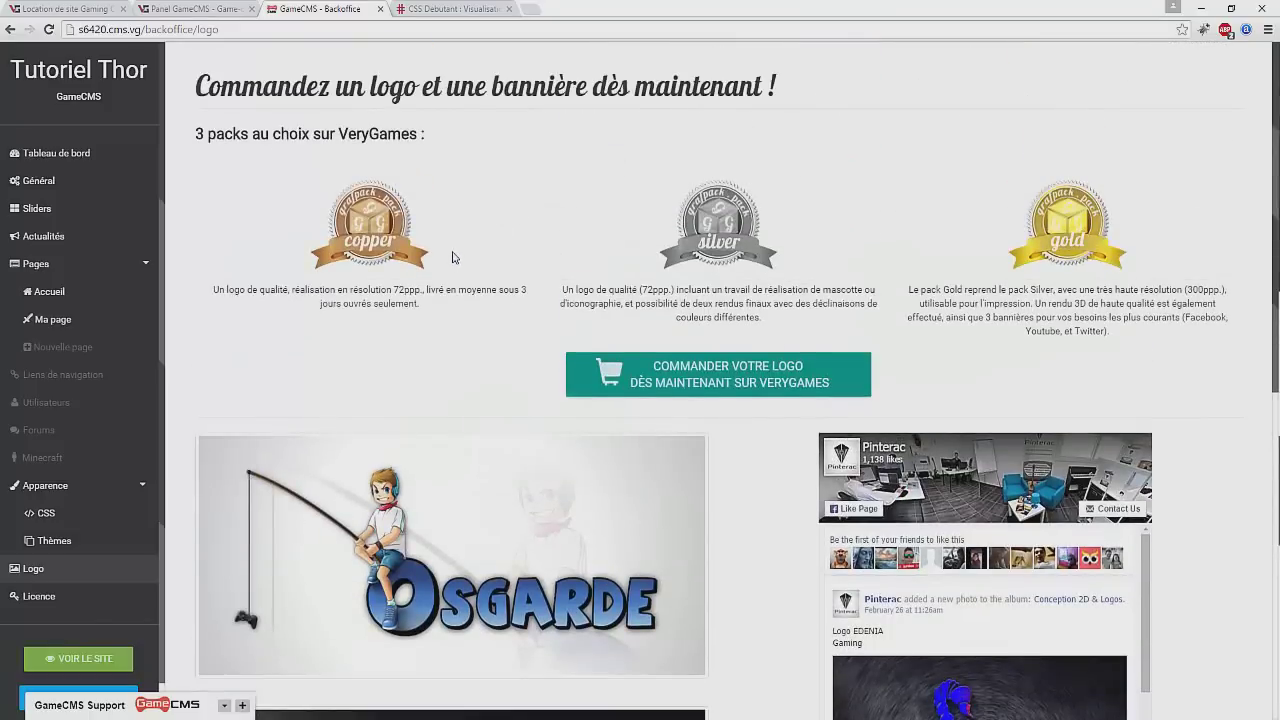
pyautogui.scroll(-5, 510, 218)
pyautogui.scroll(-3, 503, 208)
pyautogui.scroll(7, 505, 200)
pyautogui.scroll(1, 517, 177)
# - Open the Création de logo offer in the VeryGames shop and review its pack comparison and latest creations
pyautogui.click(222, 8)
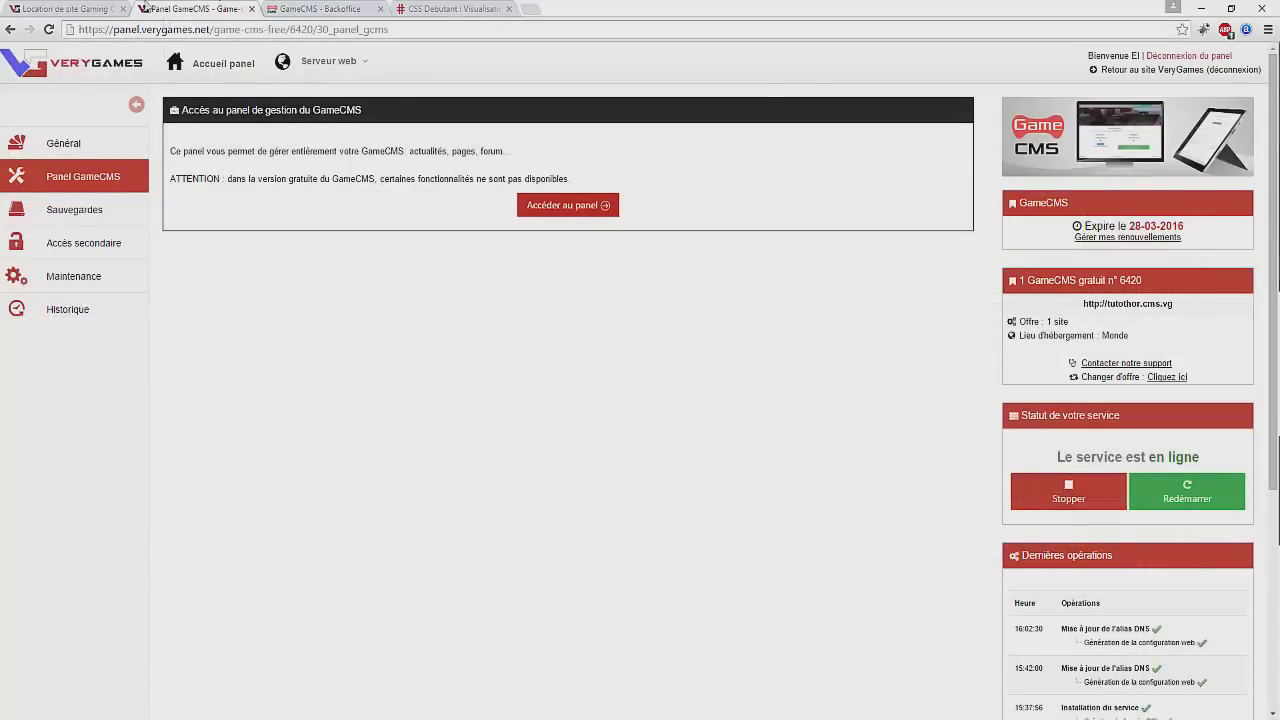
pyautogui.click(104, 8)
pyautogui.click(320, 469)
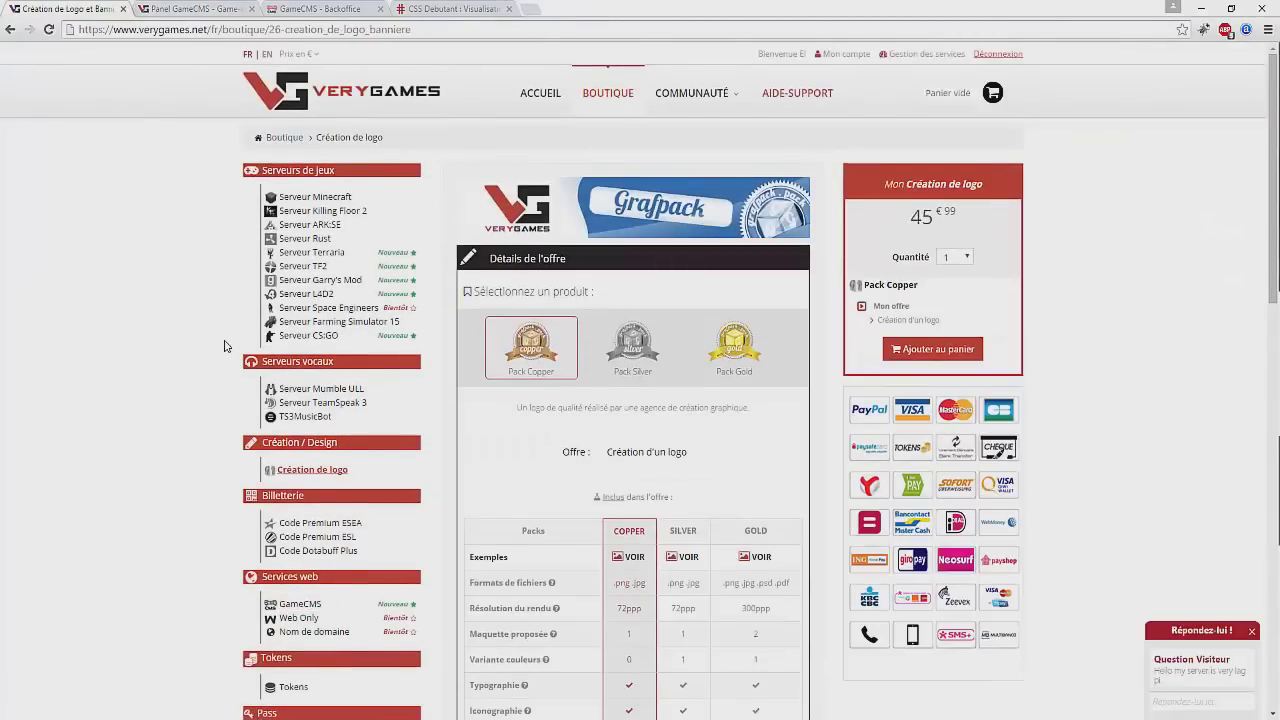
pyautogui.scroll(-2, 225, 346)
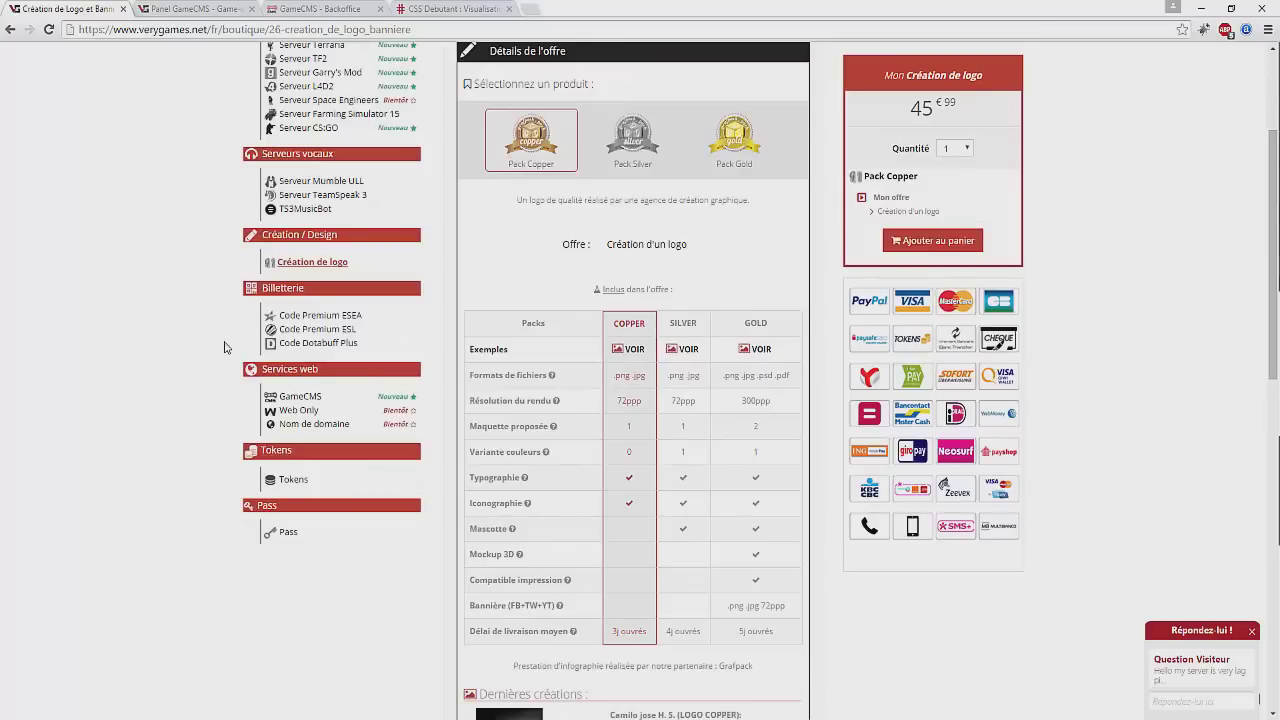
pyautogui.scroll(-2, 225, 347)
pyautogui.scroll(1, 225, 347)
pyautogui.scroll(-3, 226, 348)
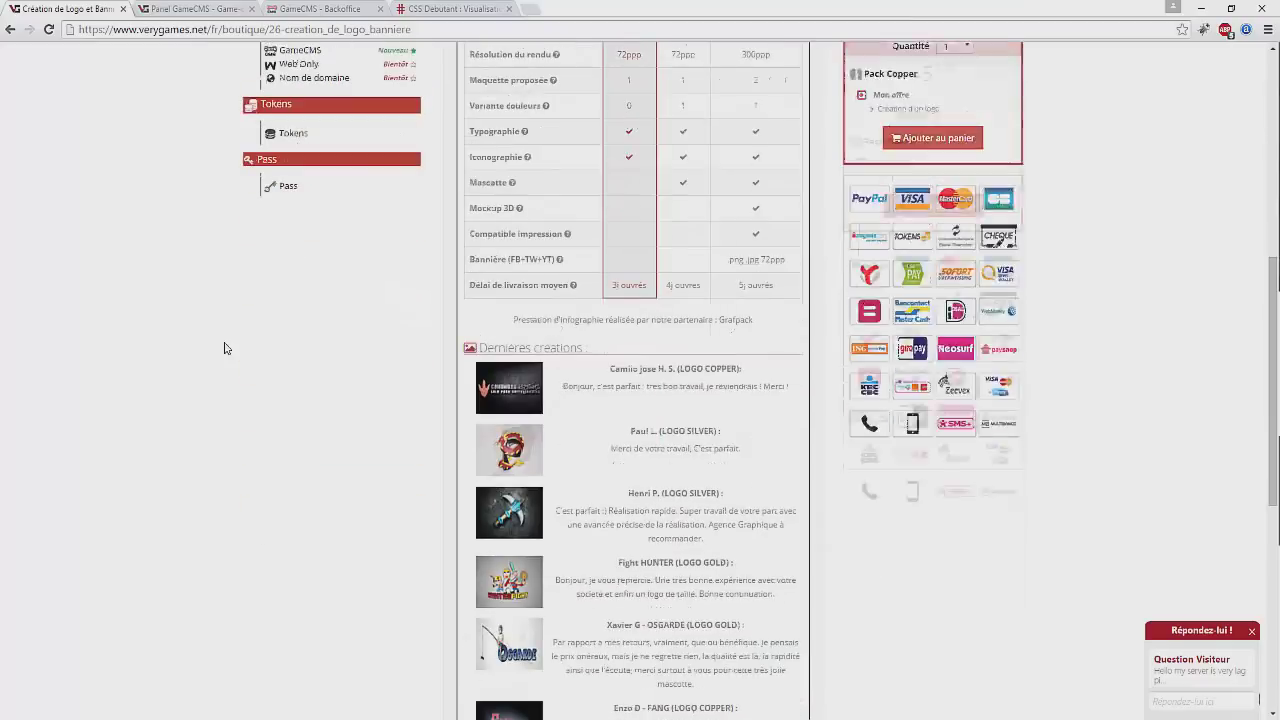
pyautogui.scroll(-2, 225, 349)
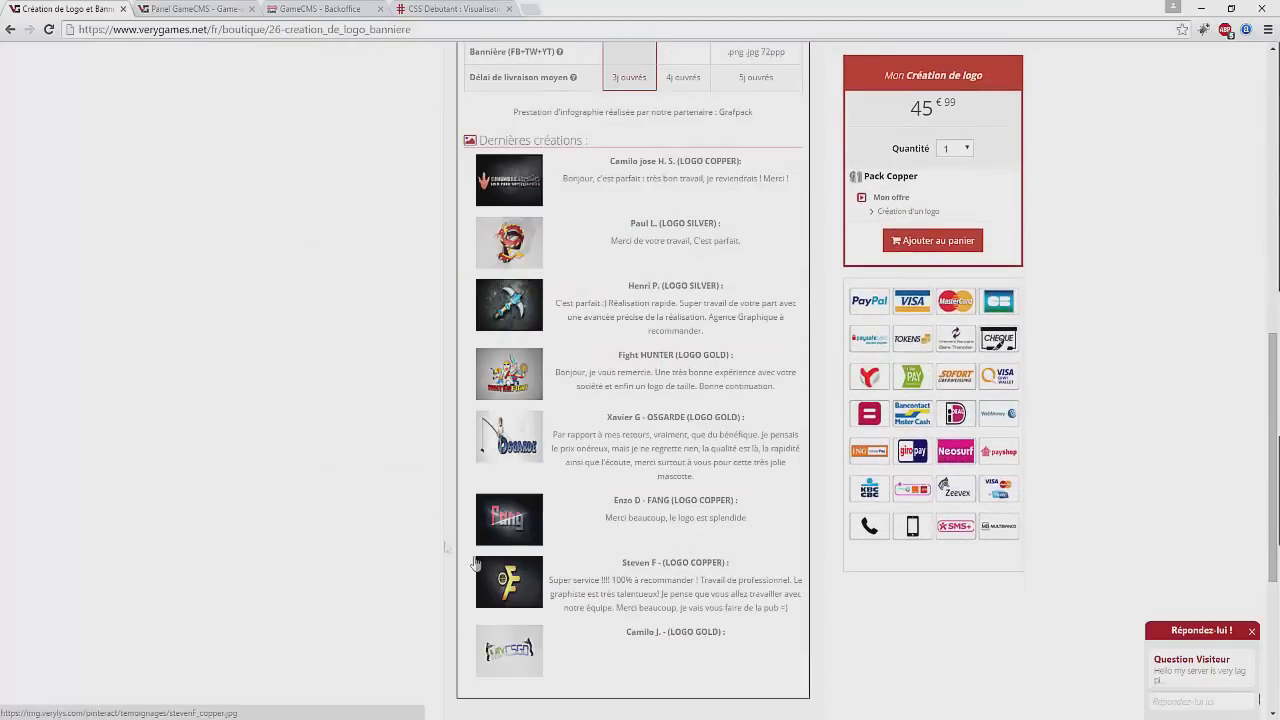
# - Select Pack Gold in the logo creation offer to view its price and contents
pyautogui.scroll(5, 429, 523)
pyautogui.scroll(1, 577, 340)
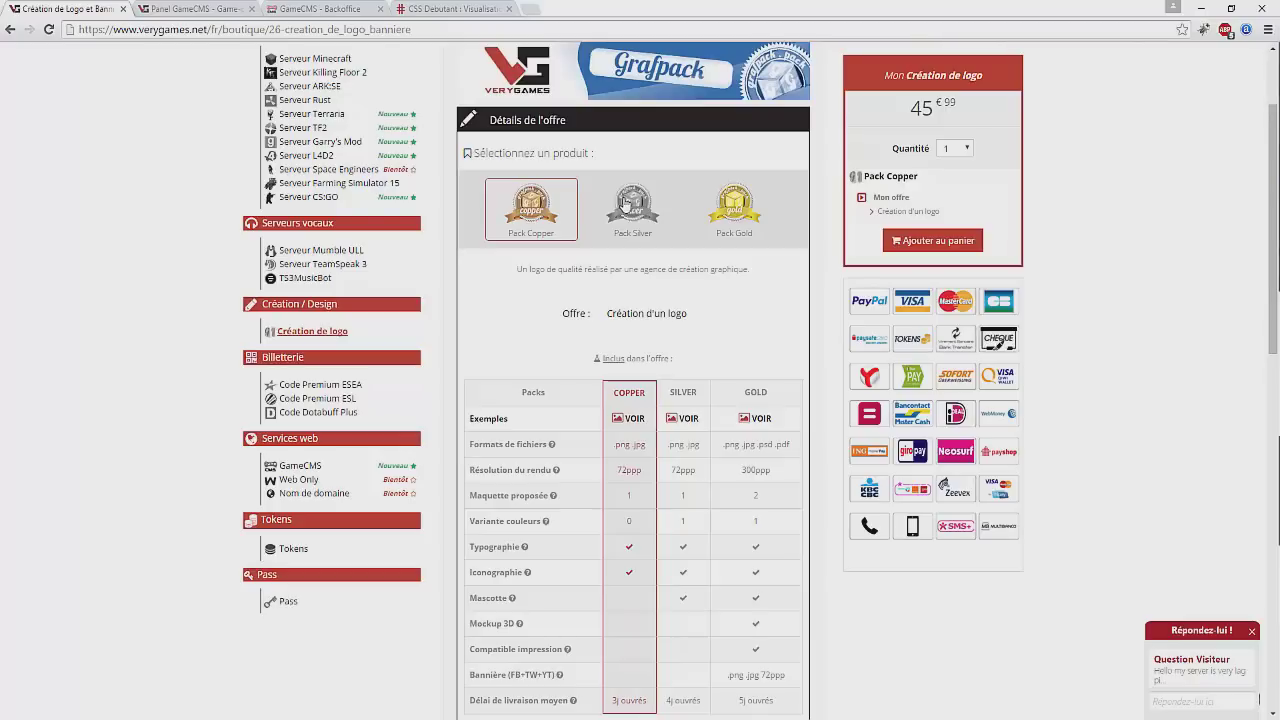
pyautogui.click(733, 192)
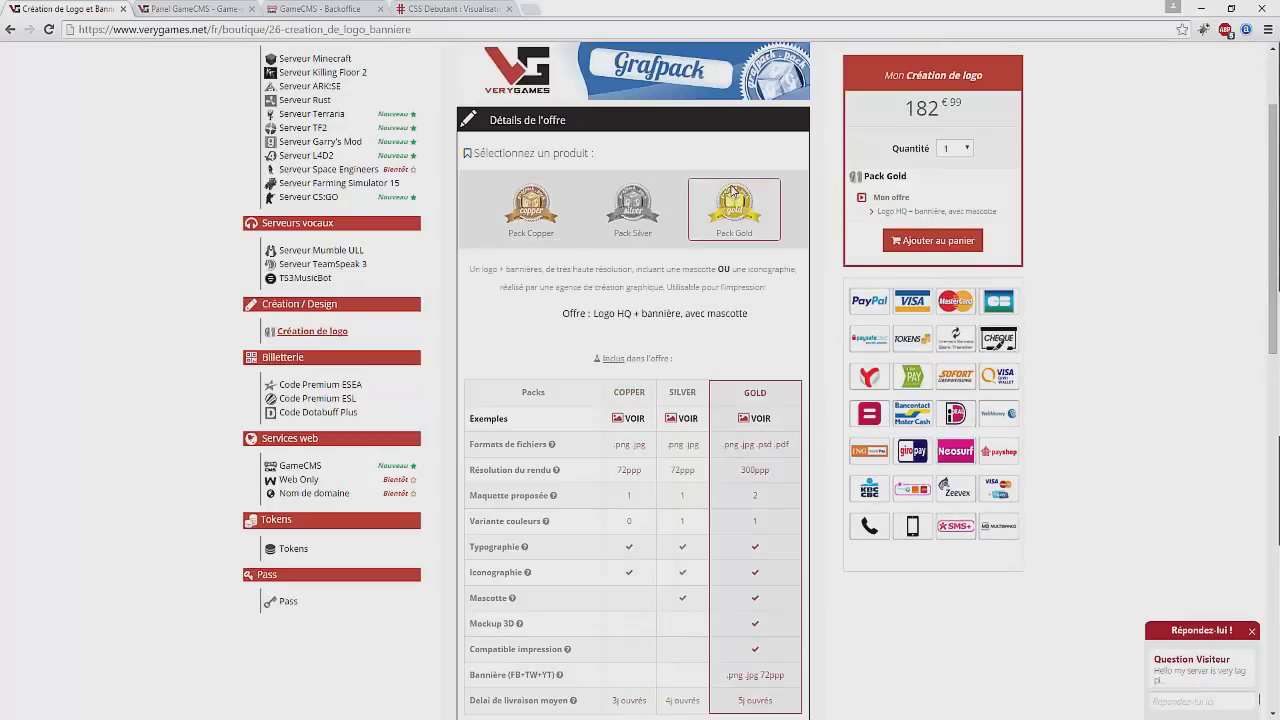
# - Select Pack Silver in the logo offer, and review the sample logos on the backoffice's Logo page
pyautogui.click(625, 196)
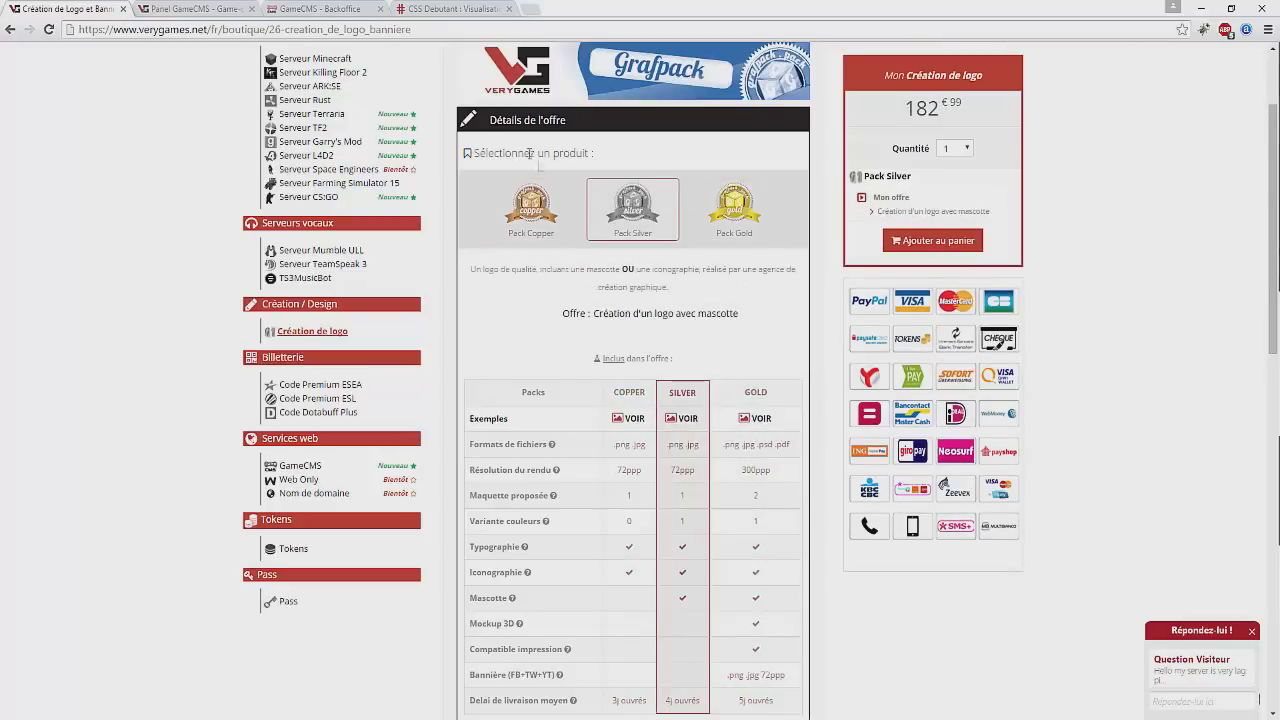
pyautogui.click(195, 8)
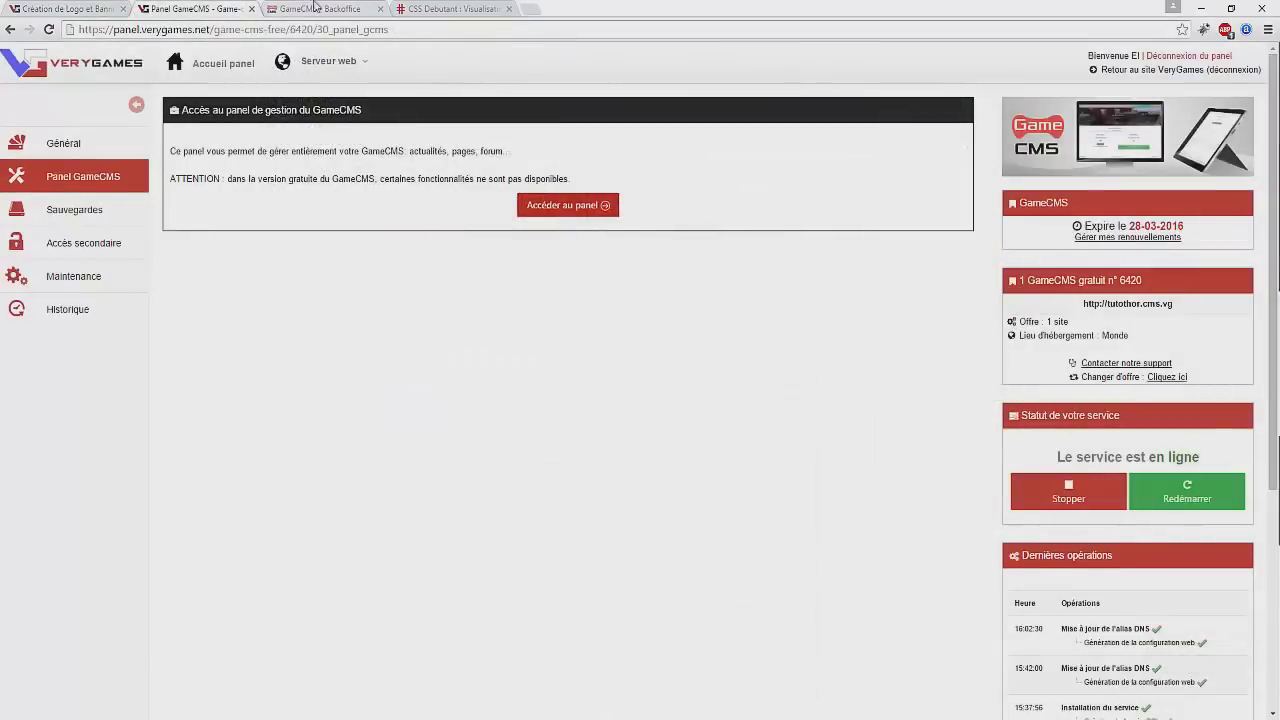
pyautogui.click(318, 8)
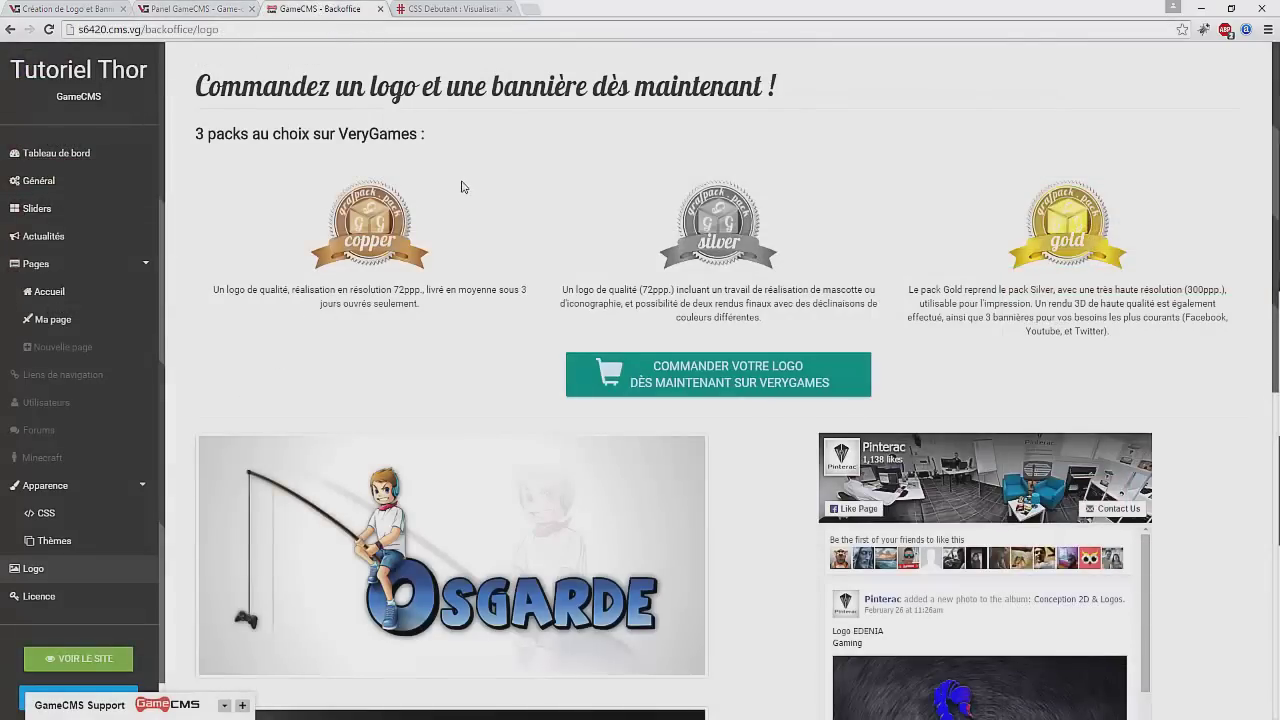
pyautogui.scroll(-3, 410, 165)
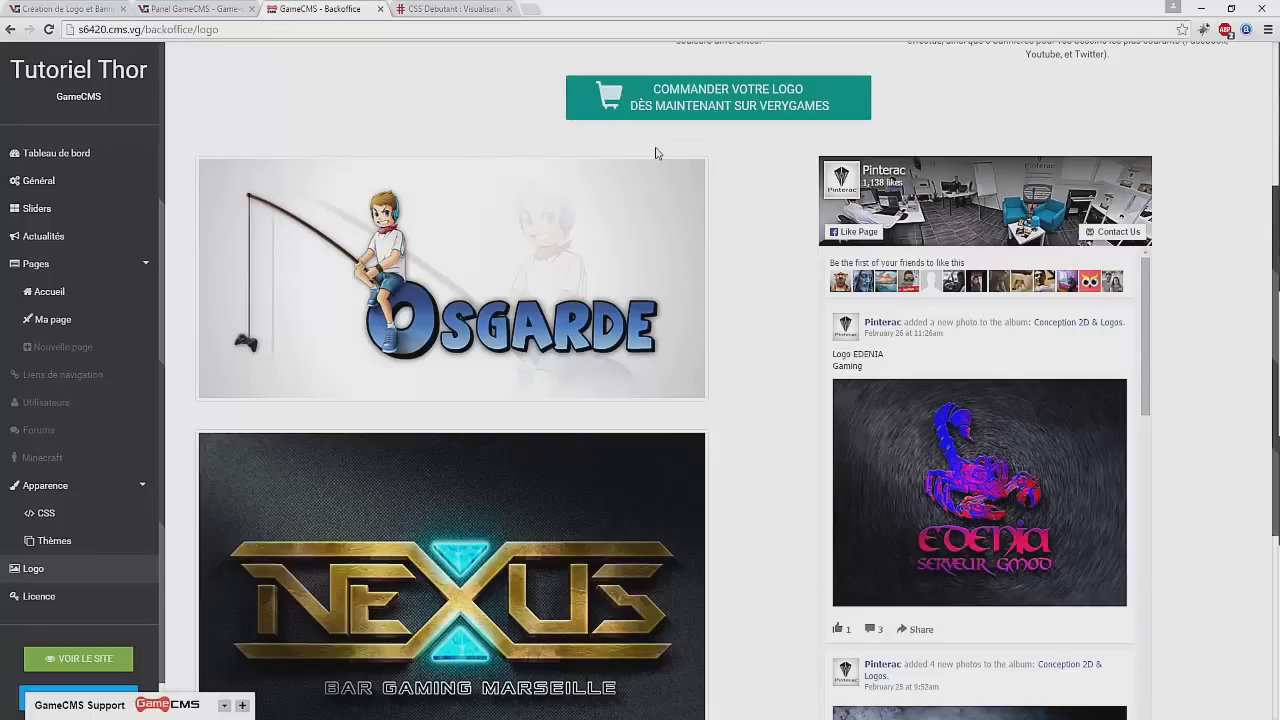
pyautogui.scroll(-2, 720, 176)
pyautogui.scroll(4, 730, 182)
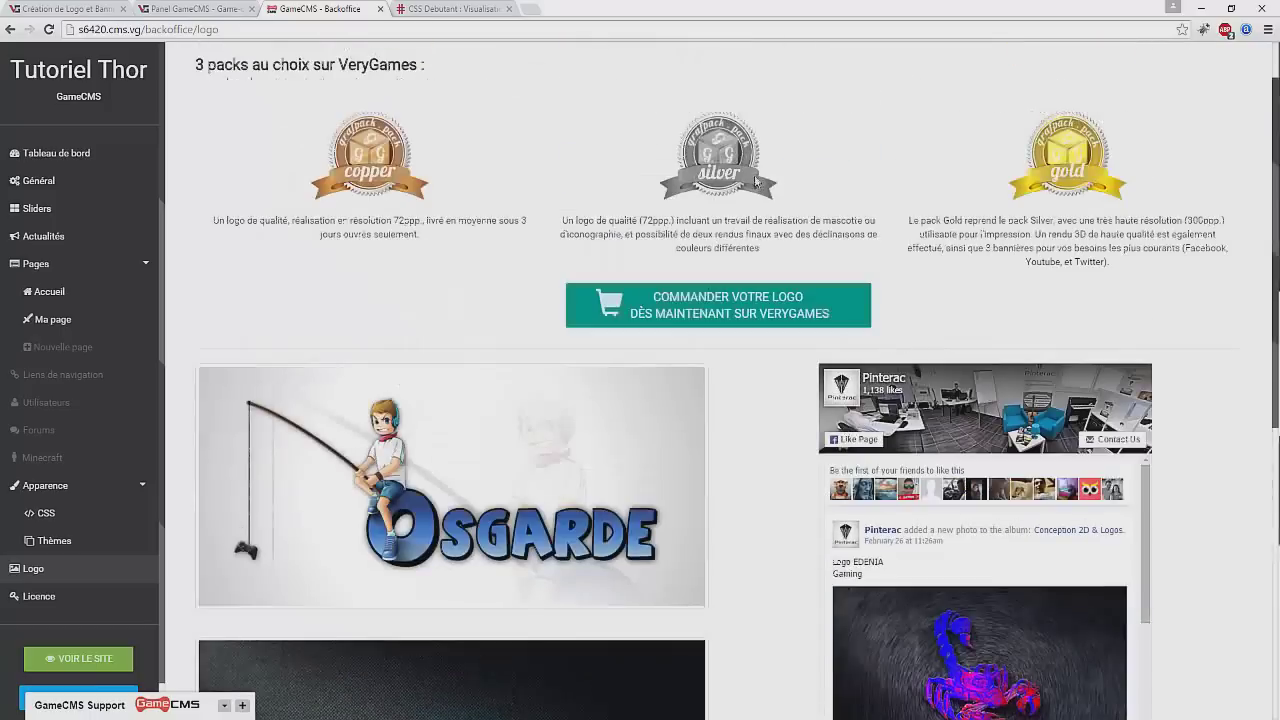
pyautogui.click(448, 6)
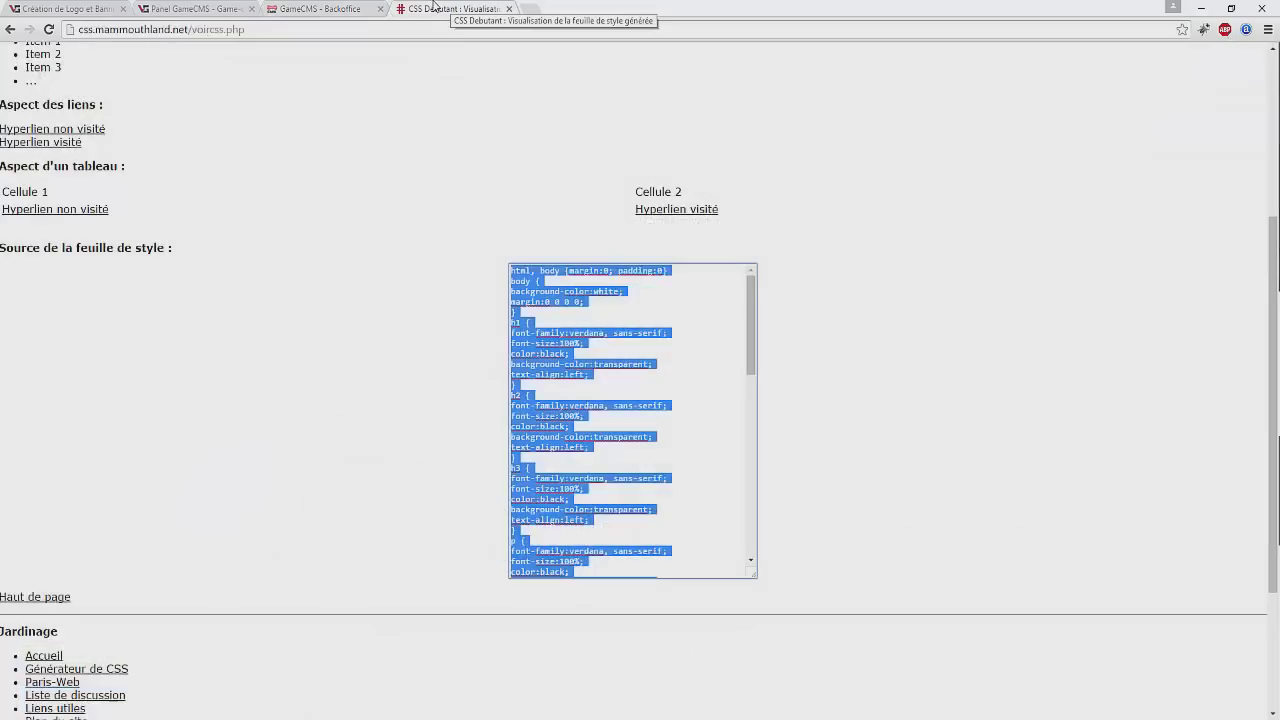
pyautogui.click(290, 7)
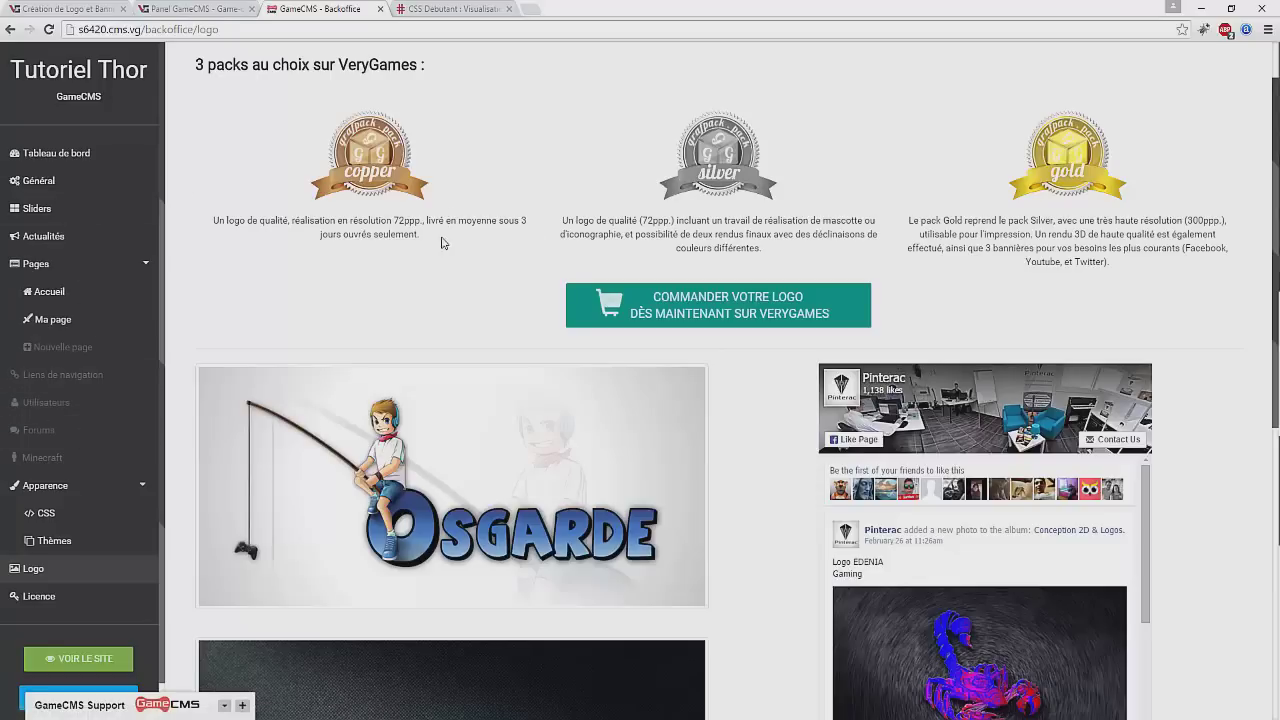
# - Open the Premium offer from the backoffice's Licence page and dismiss the offer-change warning
pyautogui.scroll(-1, 73, 482)
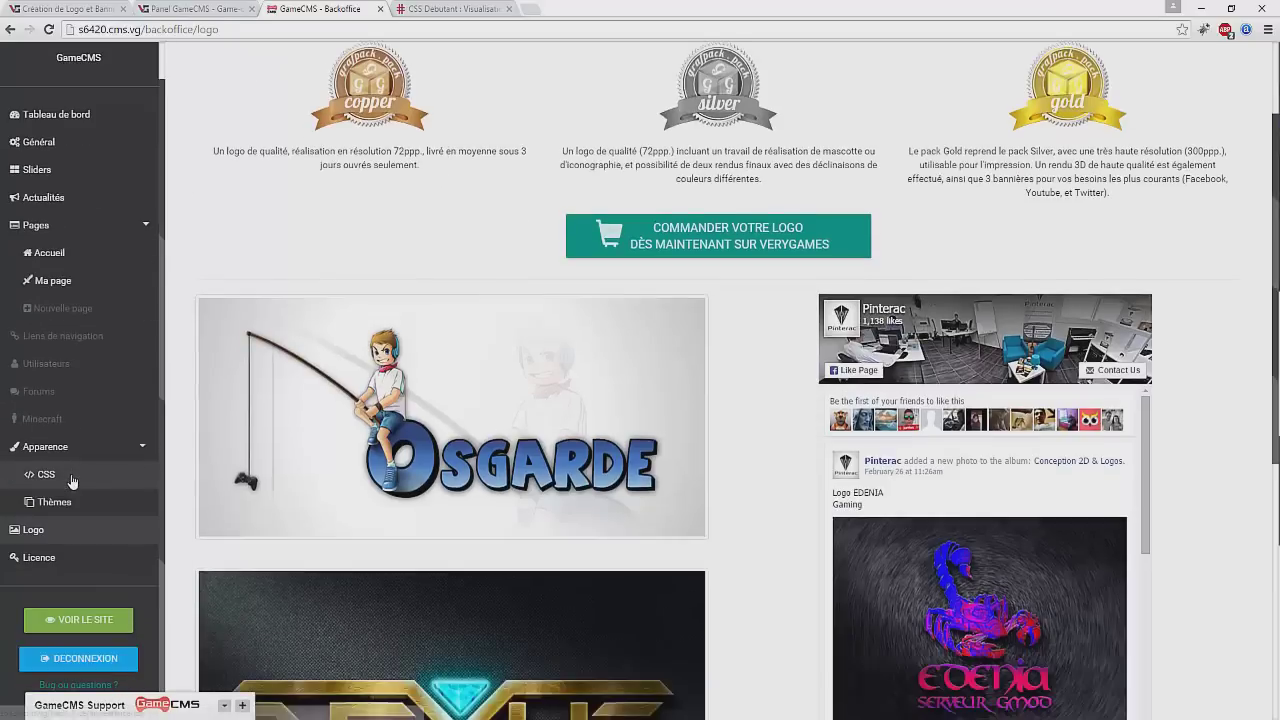
pyautogui.click(73, 570)
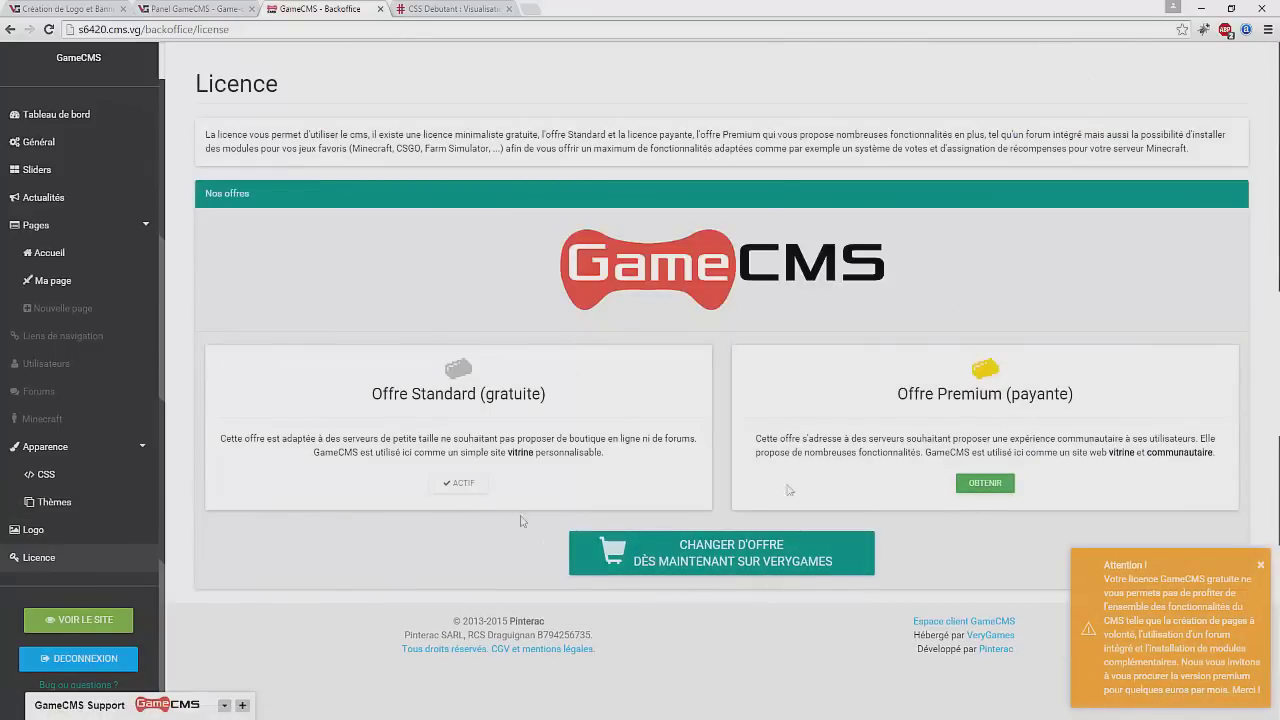
pyautogui.click(974, 487)
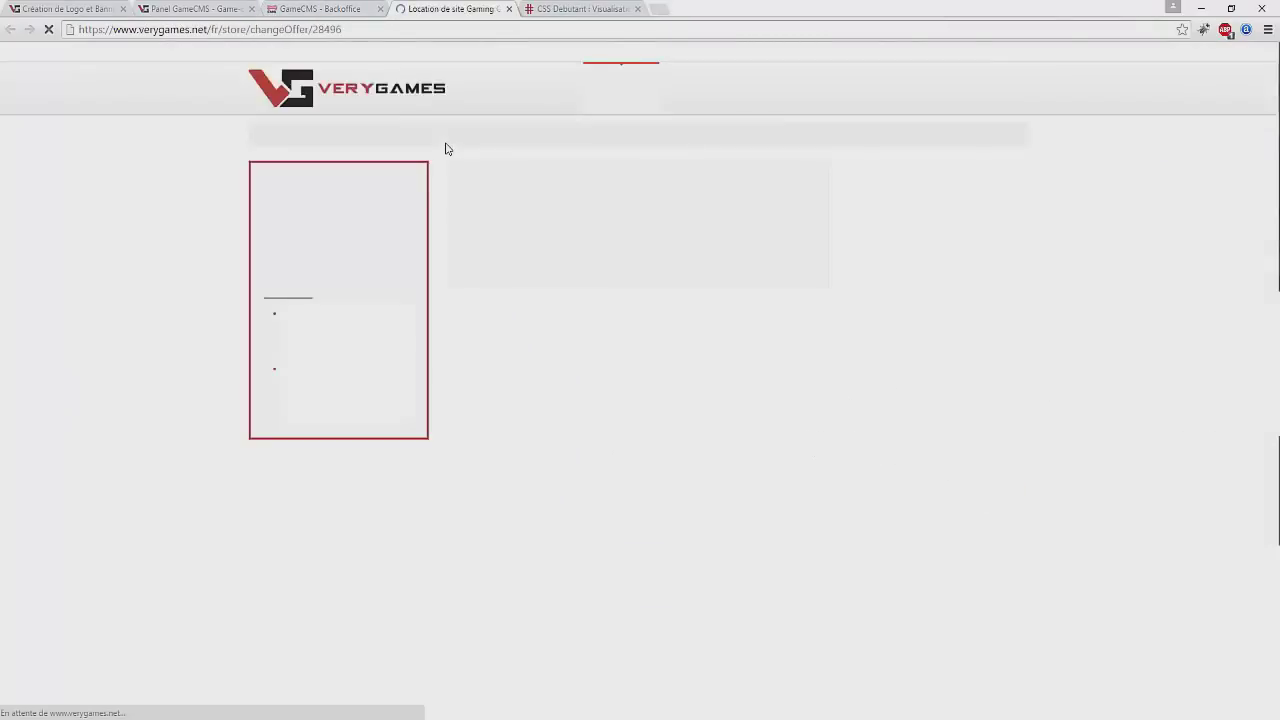
pyautogui.click(703, 368)
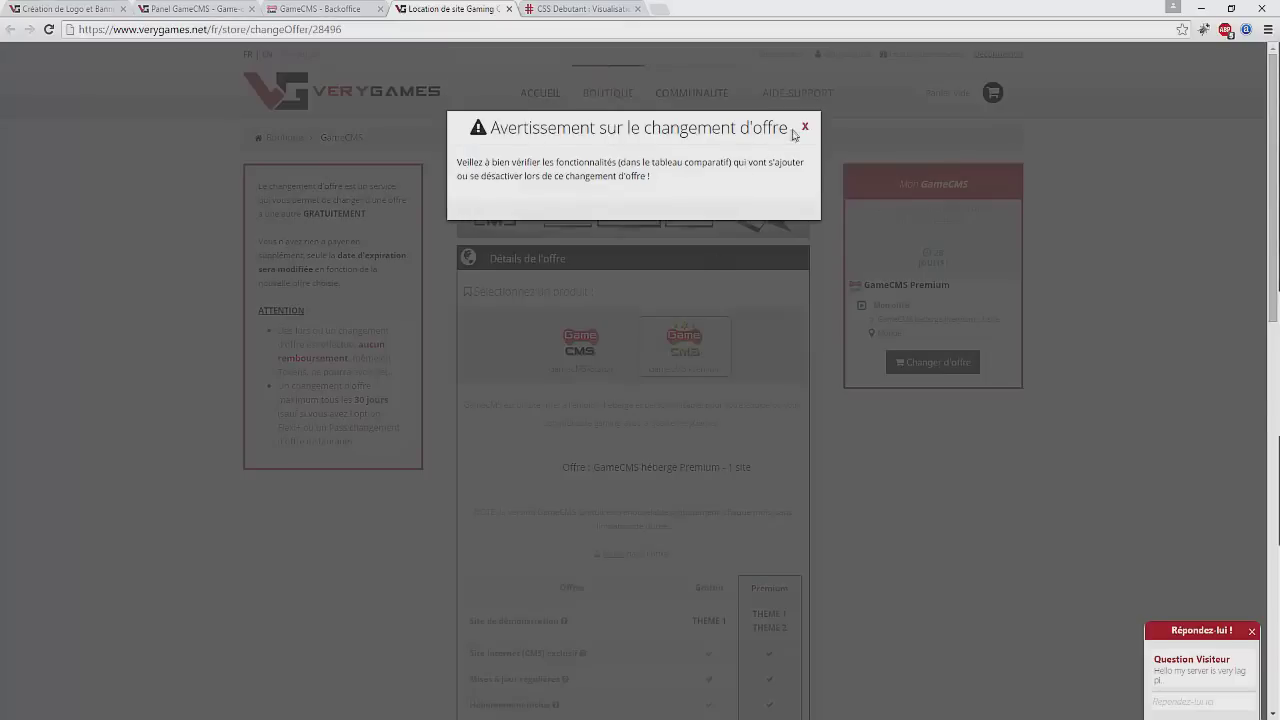
pyautogui.click(803, 127)
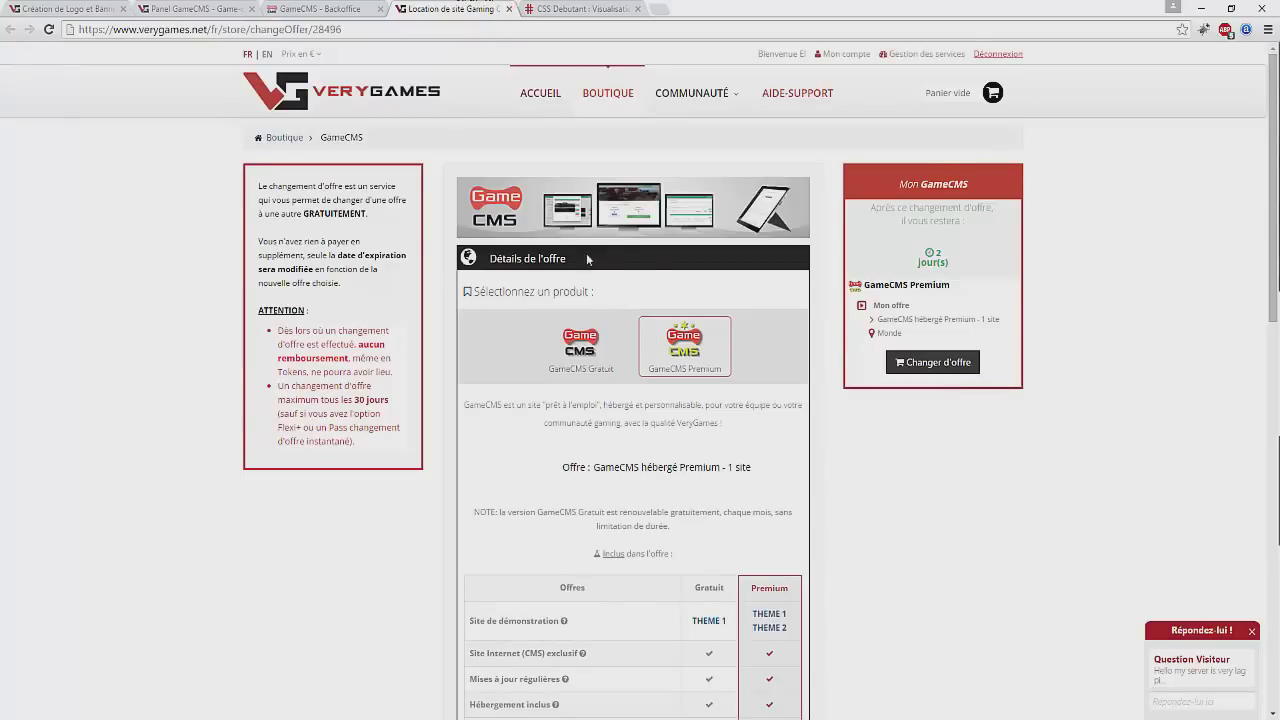
# - Compare the Gratuit and Premium features and review the Backup Premium and Module Minecraft options
pyautogui.scroll(-4, 600, 260)
pyautogui.scroll(-5, 678, 257)
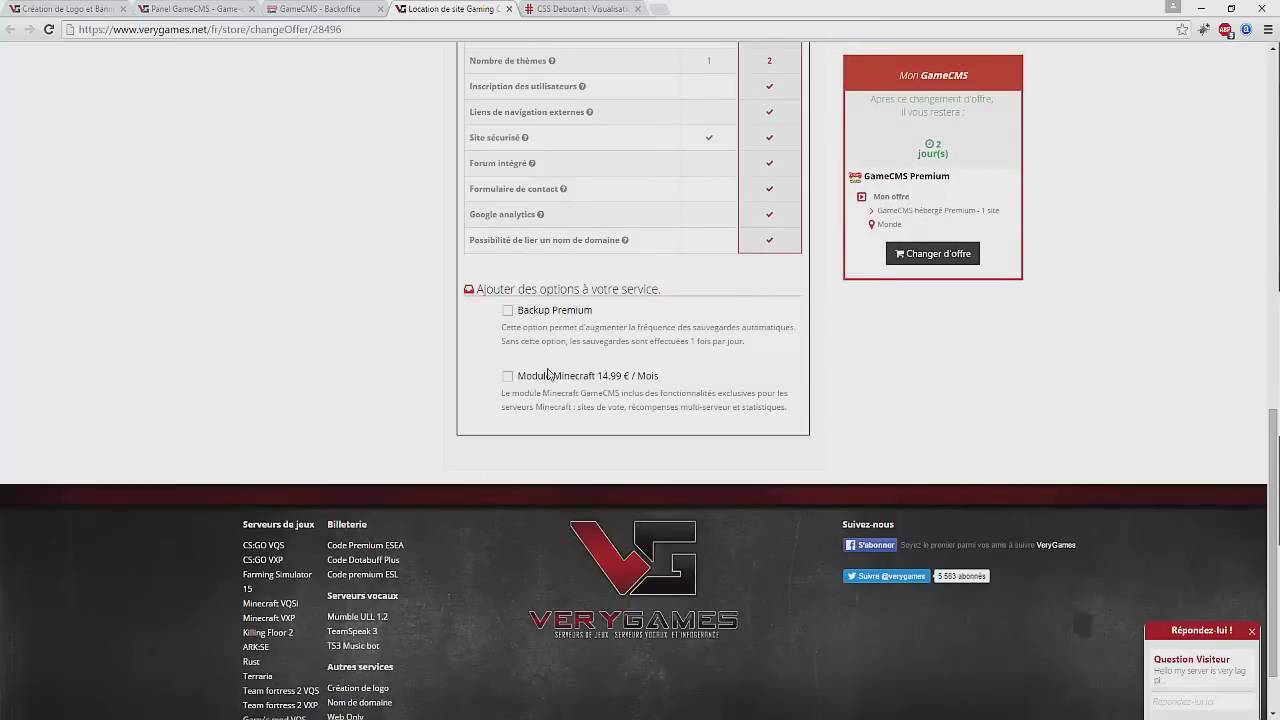
pyautogui.scroll(5, 786, 331)
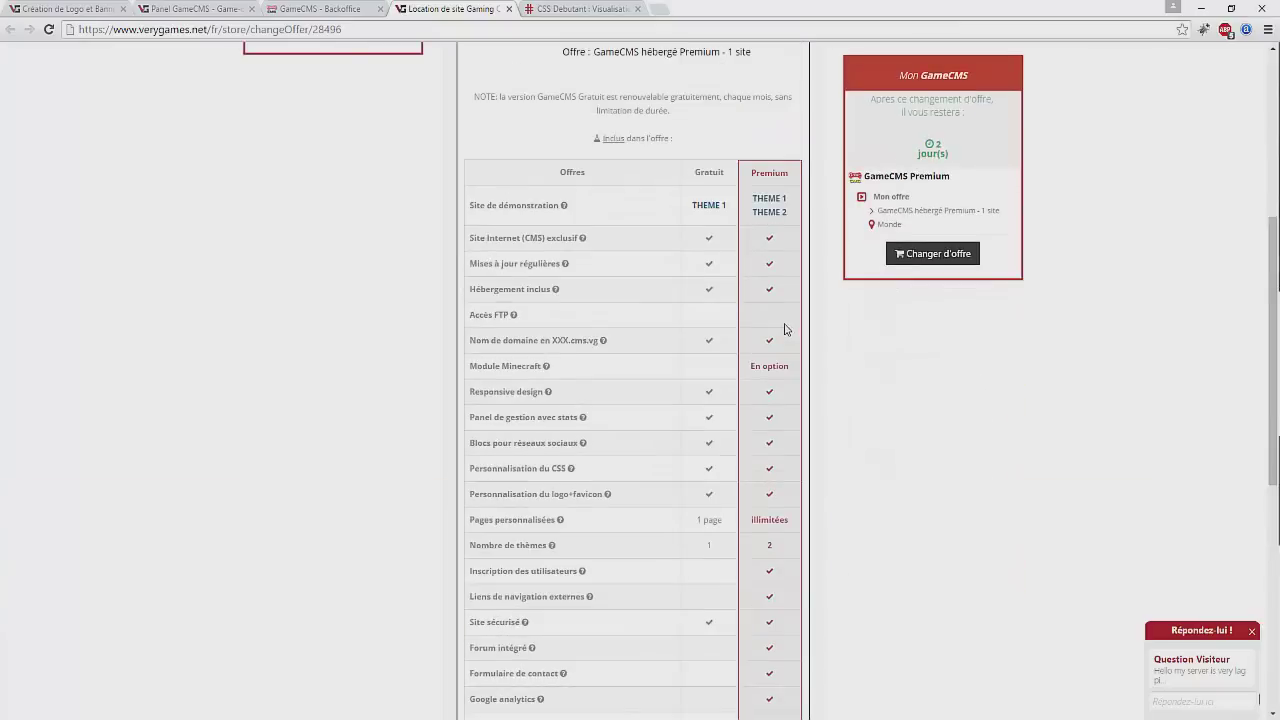
pyautogui.scroll(-5, 820, 378)
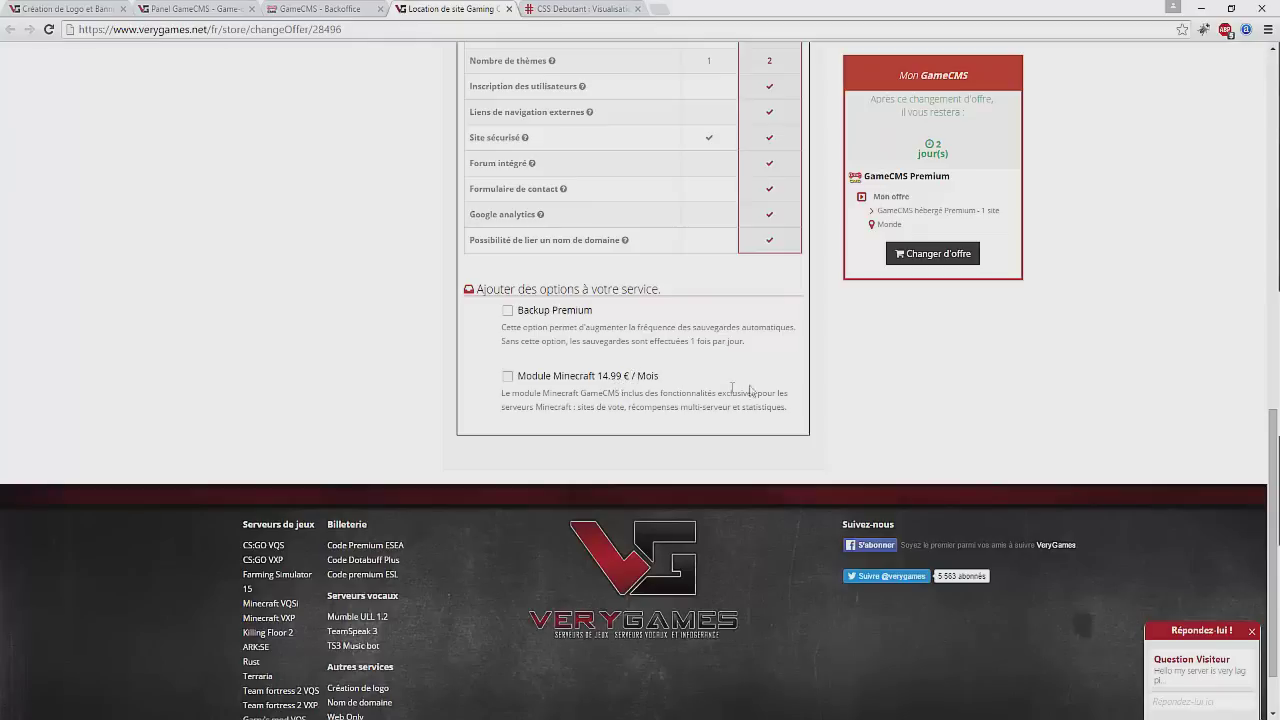
pyautogui.scroll(3, 1070, 368)
pyautogui.scroll(7, 1033, 354)
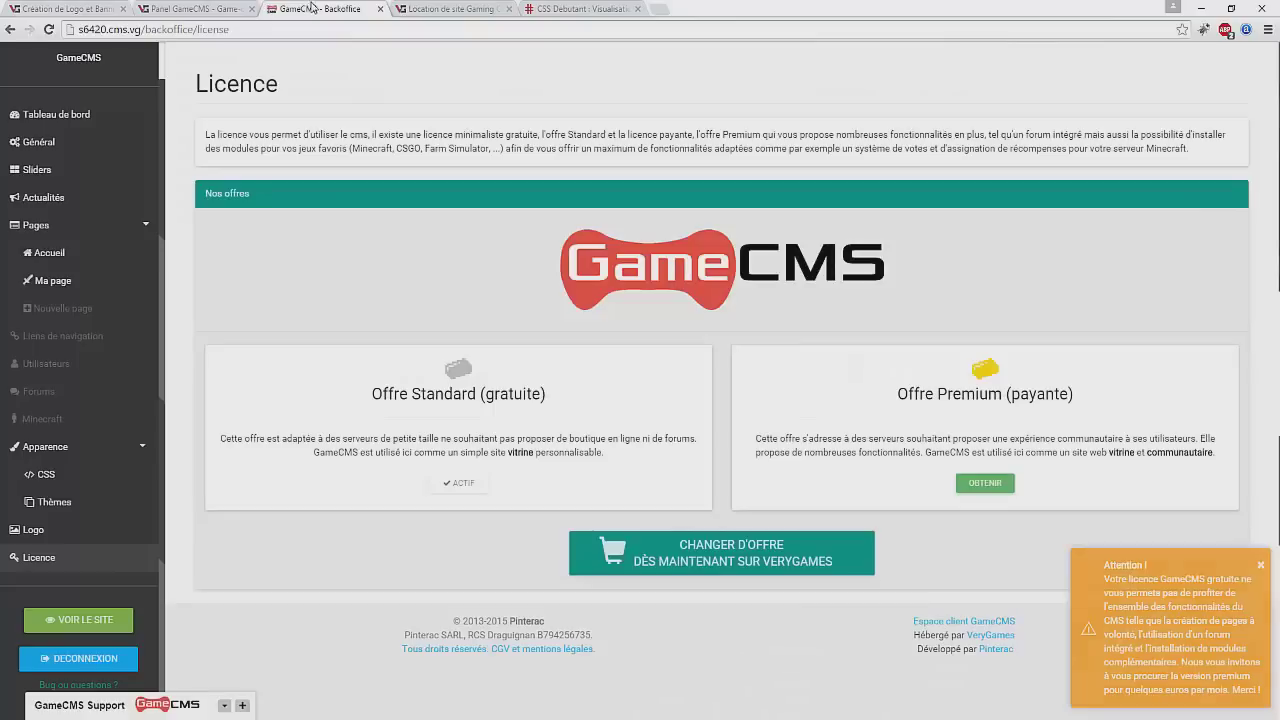
# - Return to the backoffice's Tableau de bord and open the public website from there
pyautogui.click(315, 8)
pyautogui.click(104, 112)
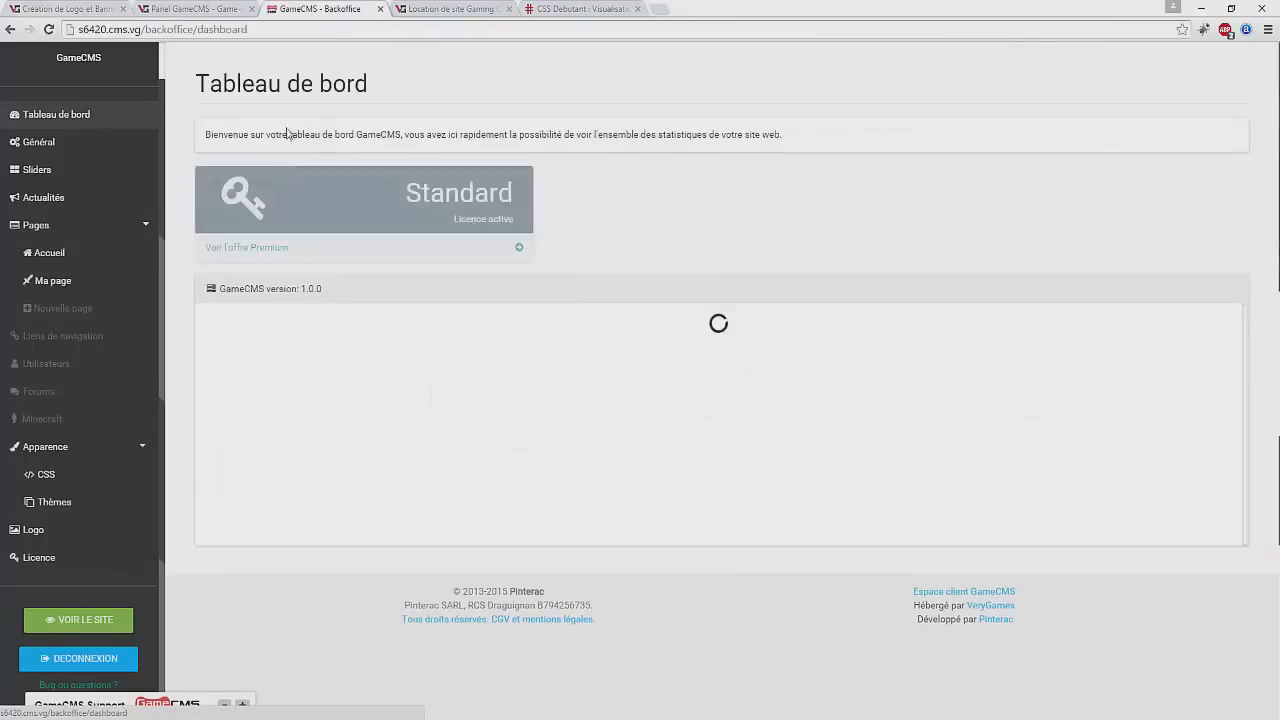
pyautogui.click(85, 619)
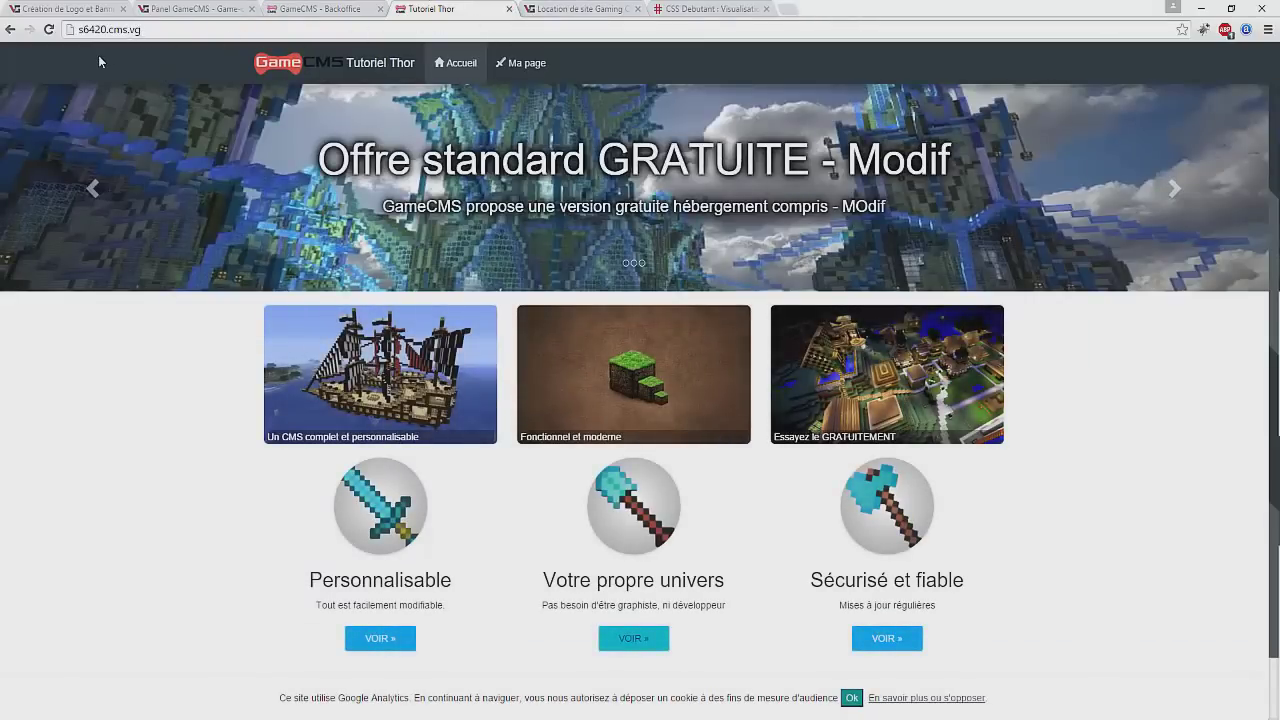
pyautogui.click(615, 8)
pyautogui.click(723, 6)
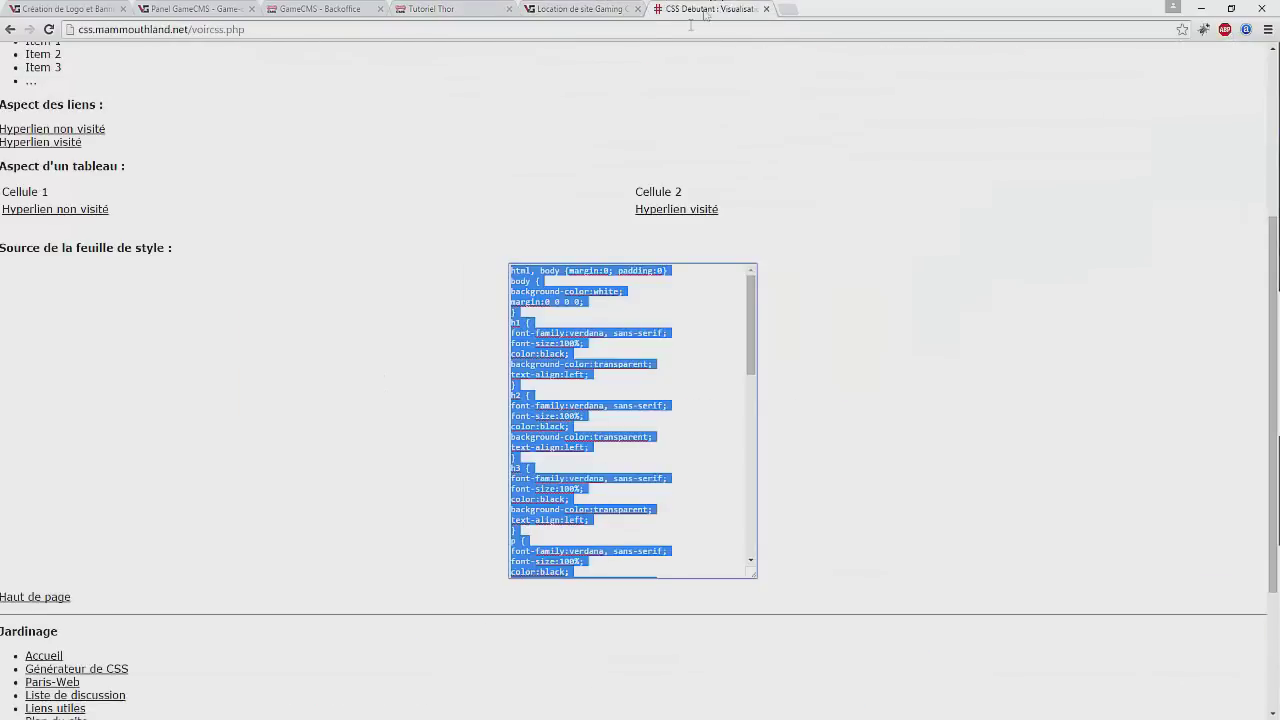
pyautogui.click(414, 8)
pyautogui.click(357, 7)
pyautogui.click(415, 8)
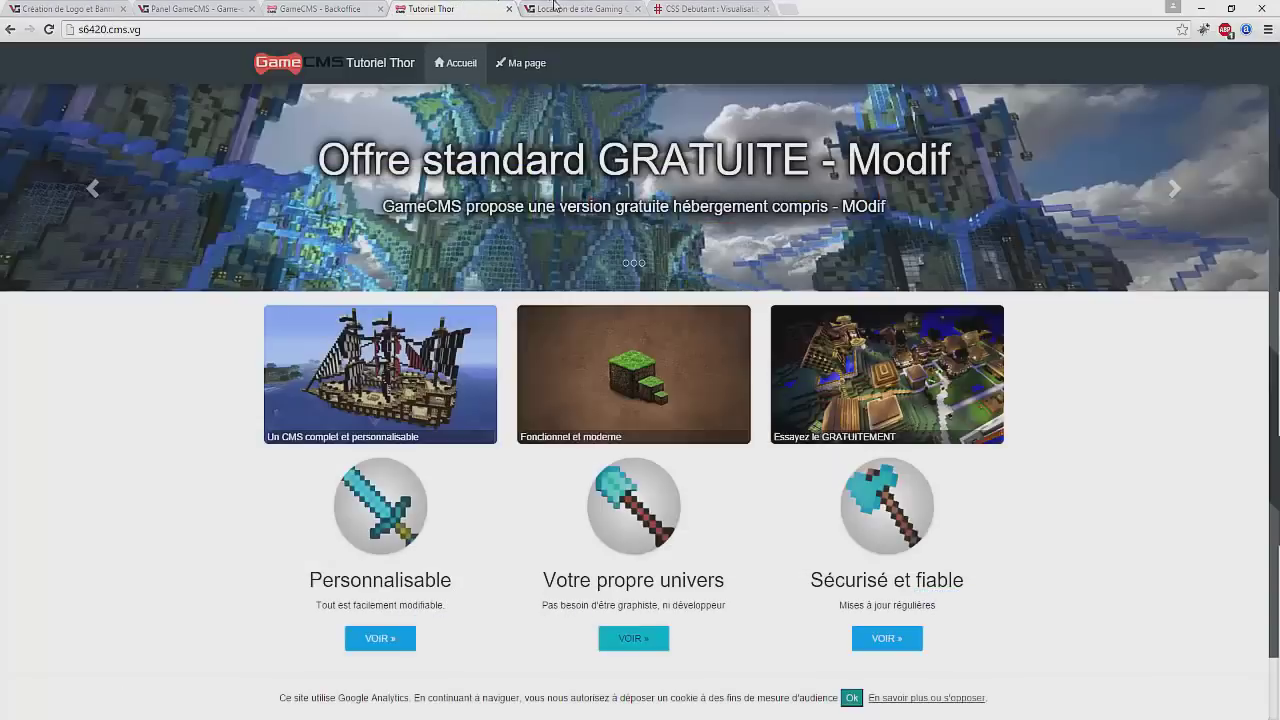
pyautogui.click(557, 8)
pyautogui.click(705, 6)
pyautogui.click(470, 9)
pyautogui.click(178, 8)
# - Open the Nom de domaine page in the VeryGames shop and follow its link to the domain rental form
pyautogui.click(73, 6)
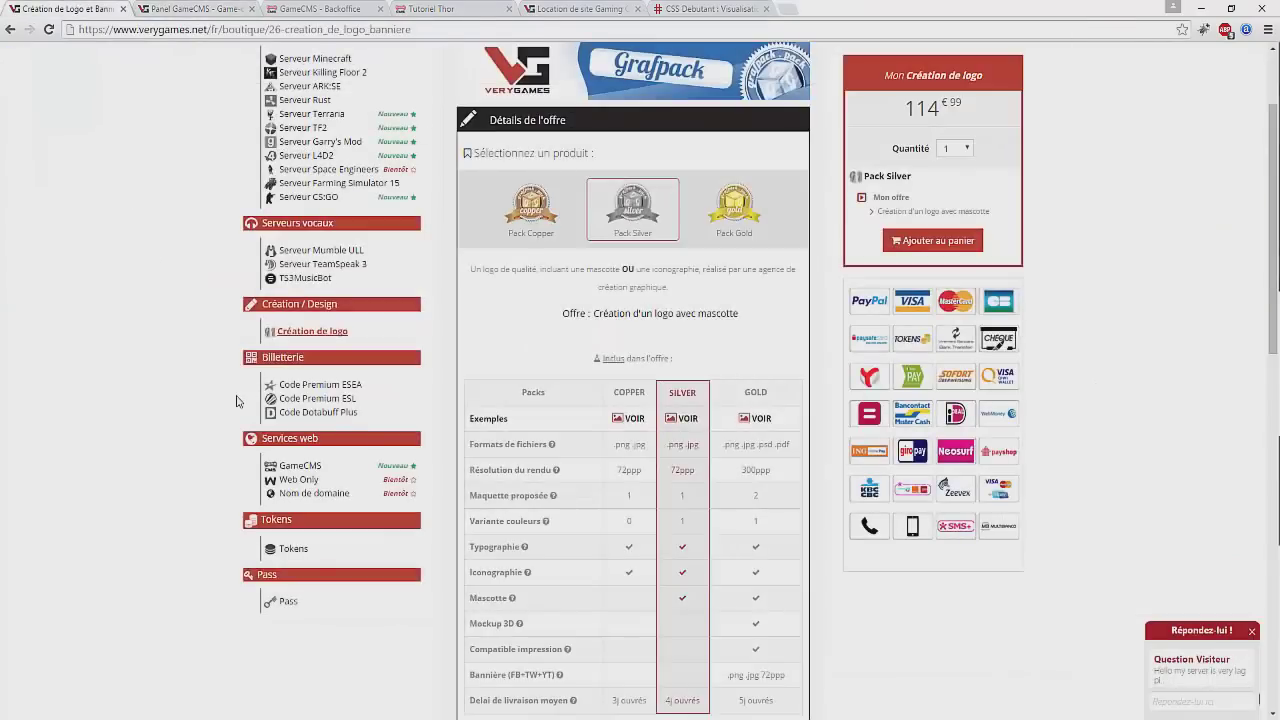
pyautogui.click(311, 484)
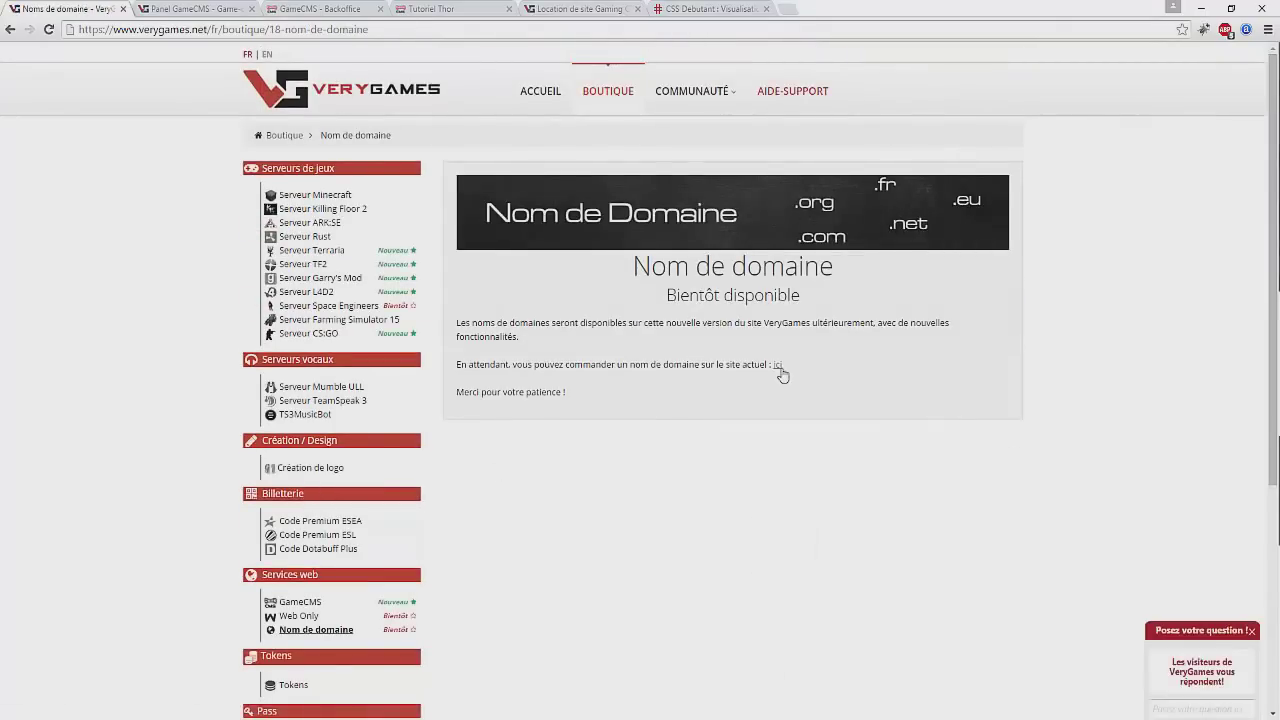
pyautogui.click(779, 368)
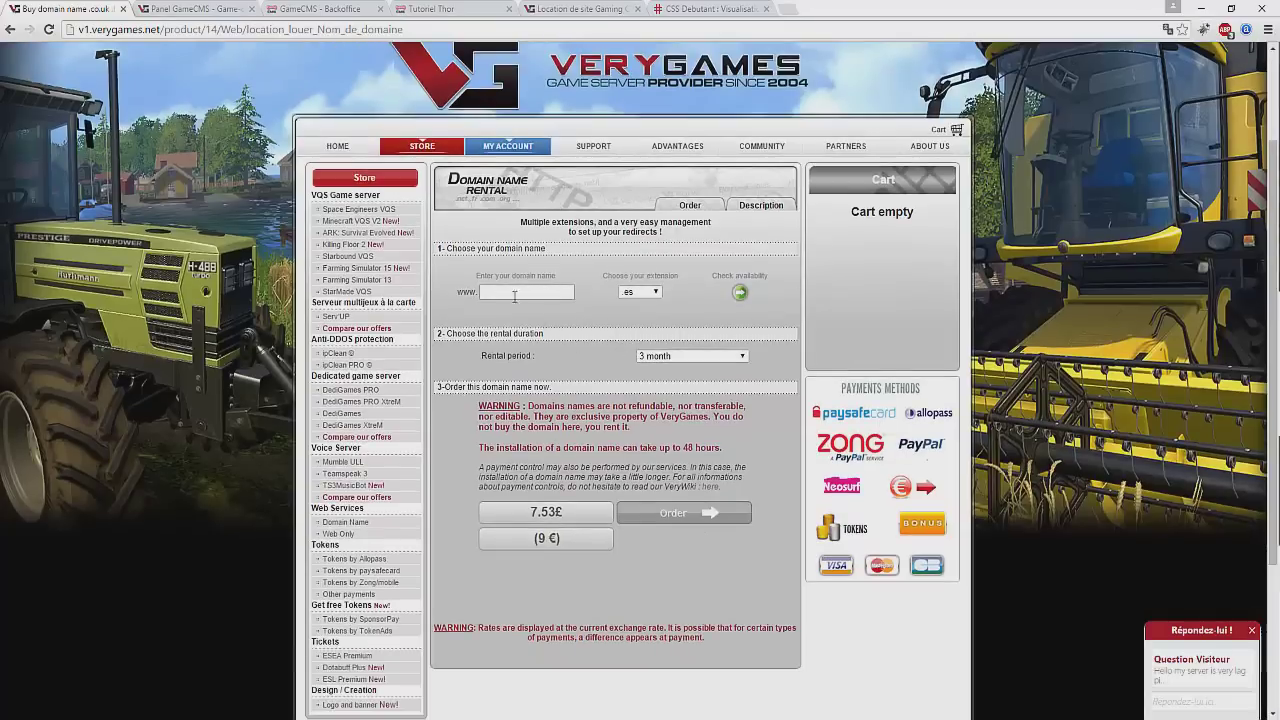
# - Enter jgtj as the domain name and choose the .com extension
pyautogui.click(503, 288)
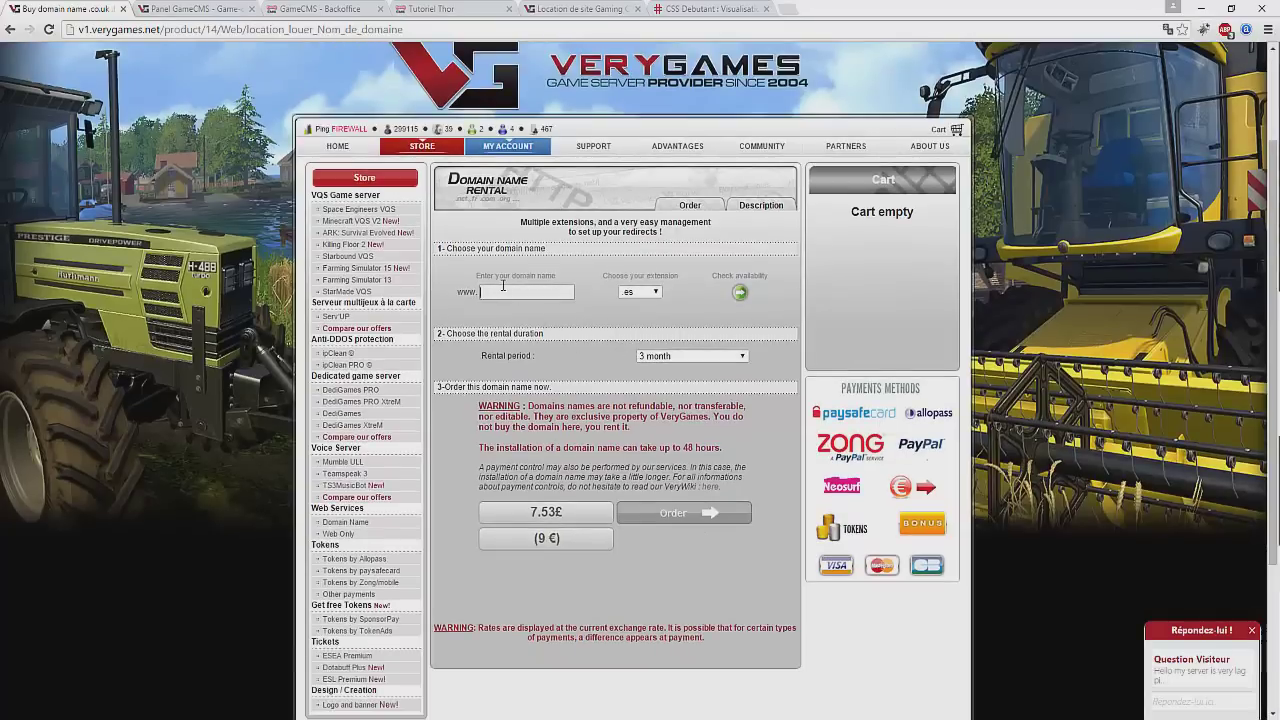
pyautogui.write('ggtj')
pyautogui.click(620, 294)
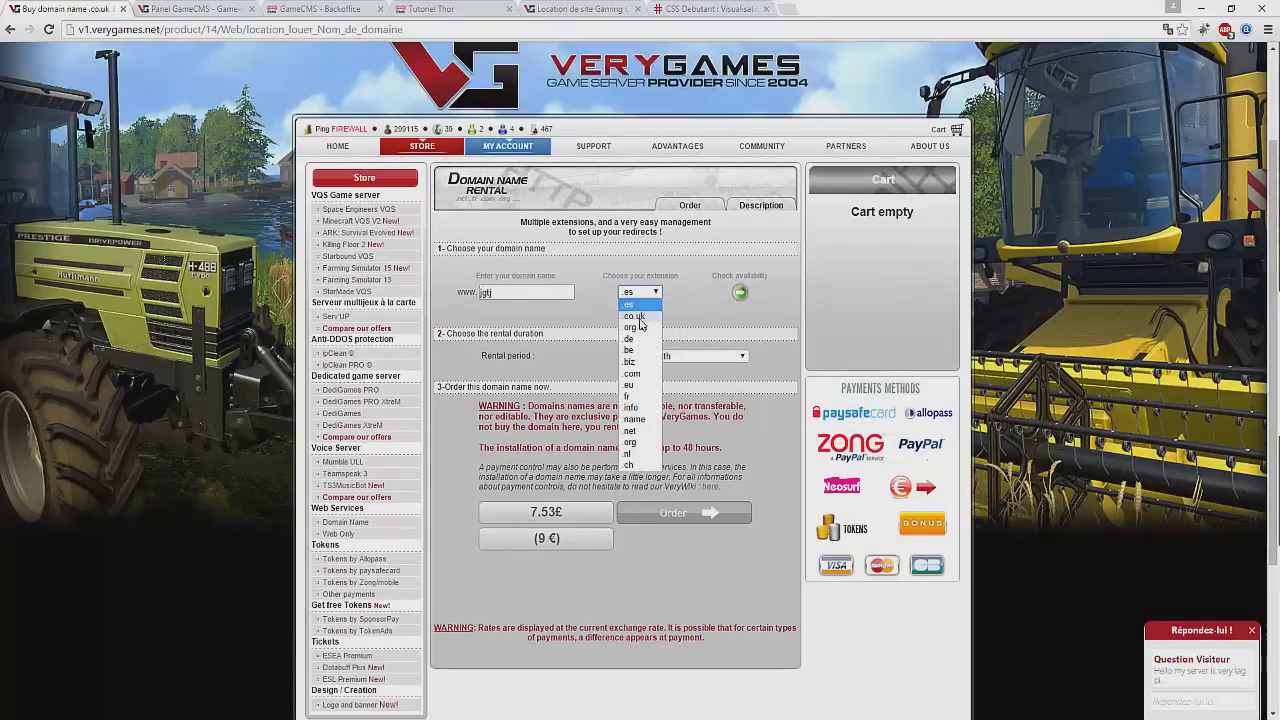
pyautogui.click(656, 361)
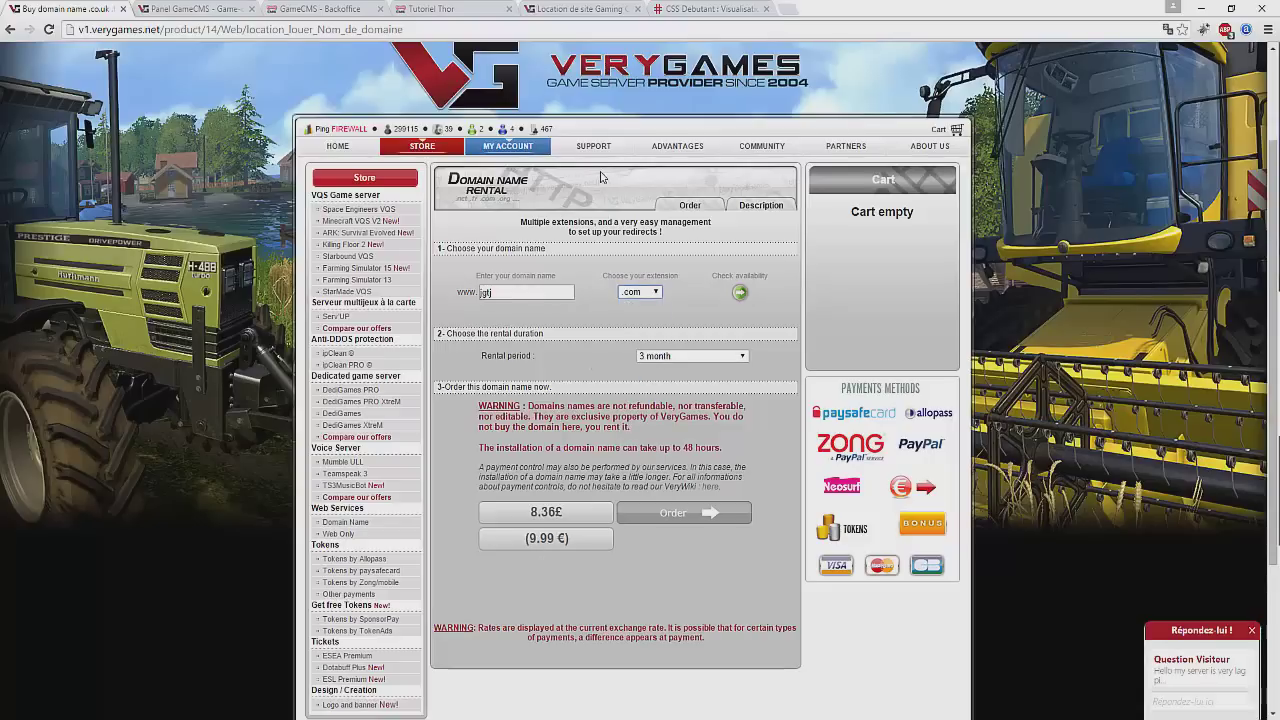
# - Switch the rental period between 3, 12 and 24 months to compare the domain's prices
pyautogui.click(643, 360)
pyautogui.click(654, 414)
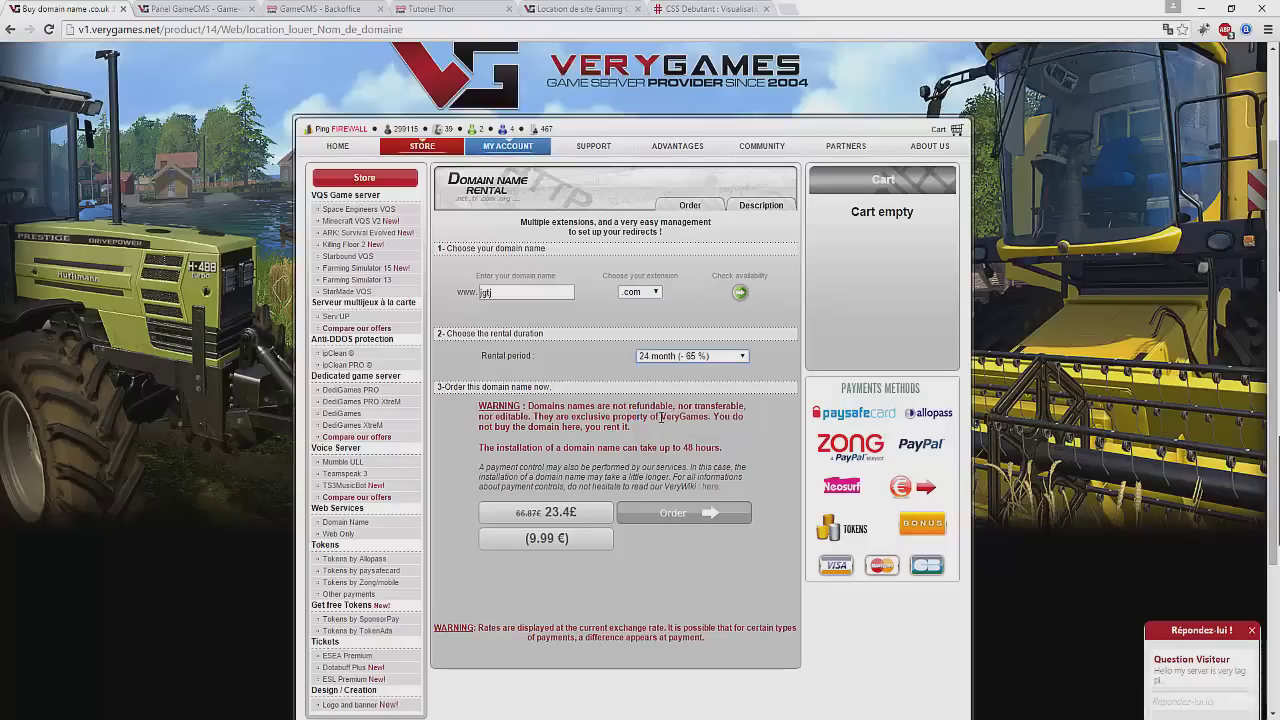
pyautogui.click(655, 357)
pyautogui.click(662, 369)
pyautogui.click(662, 357)
pyautogui.click(668, 414)
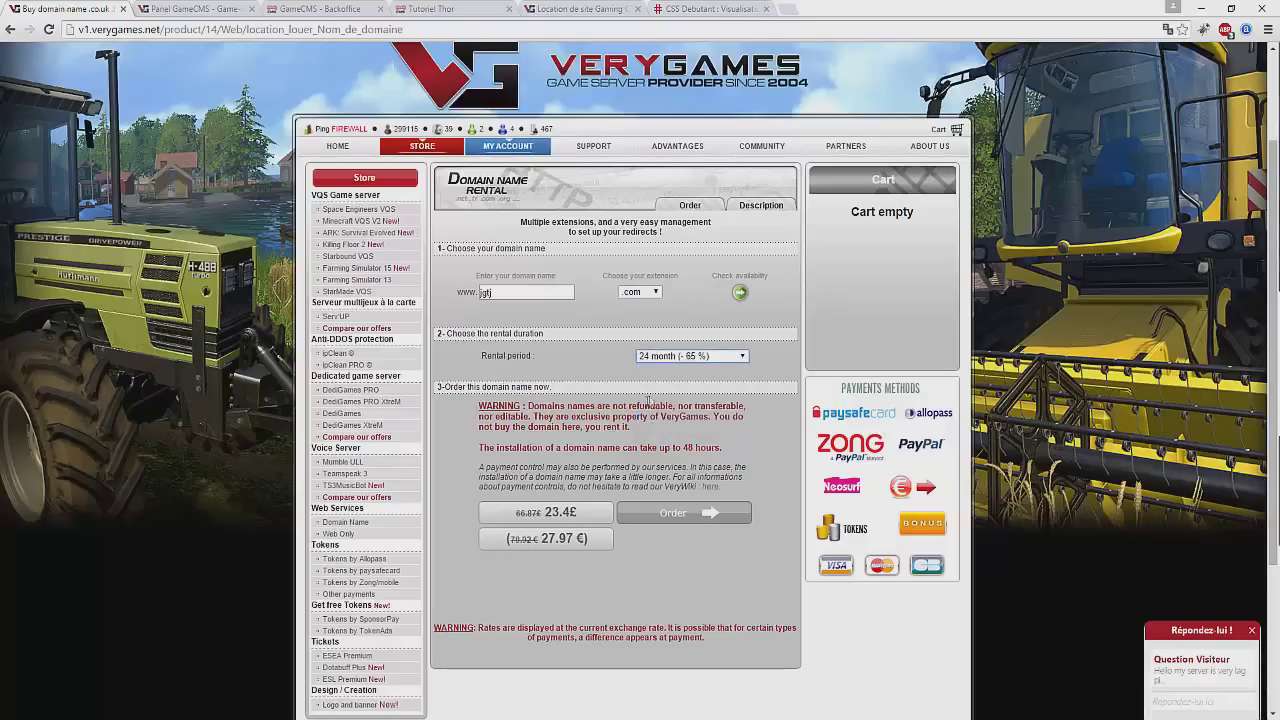
pyautogui.click(660, 357)
pyautogui.click(668, 402)
pyautogui.click(670, 358)
pyautogui.click(650, 404)
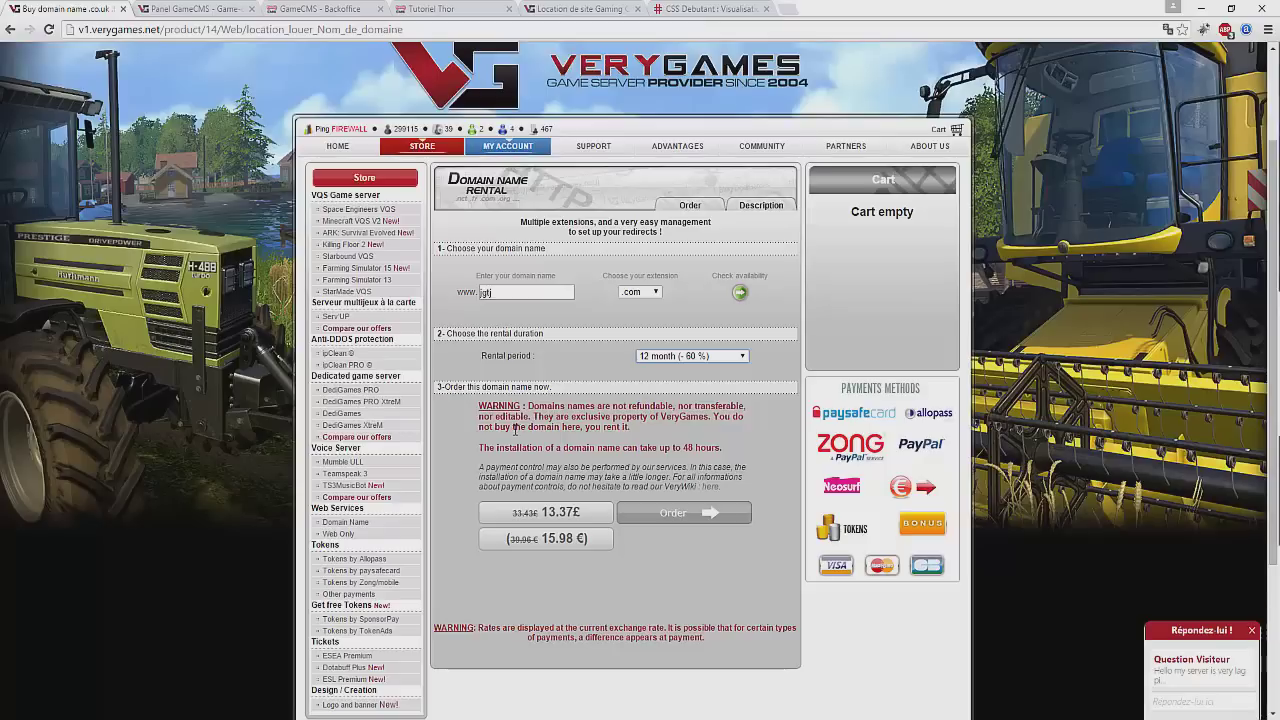
pyautogui.click(684, 357)
pyautogui.click(676, 370)
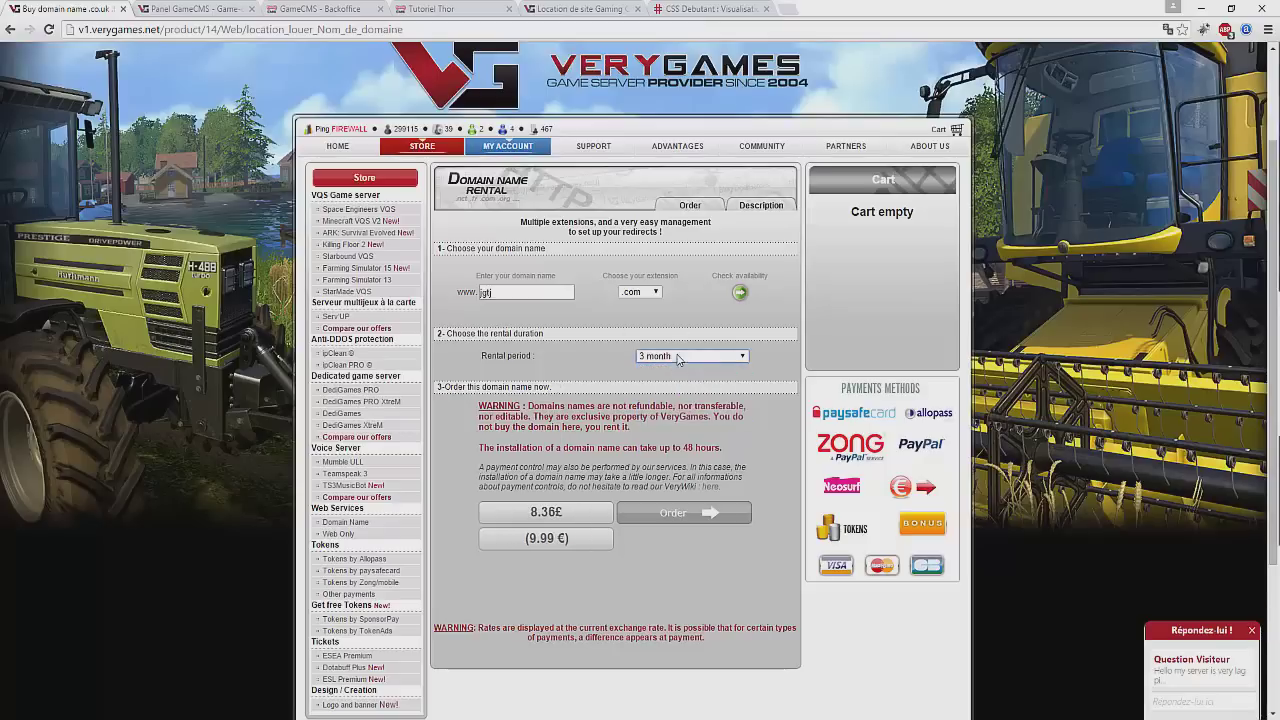
# - Set the domain's rental period to 12 month (- 60 %)
pyautogui.click(680, 357)
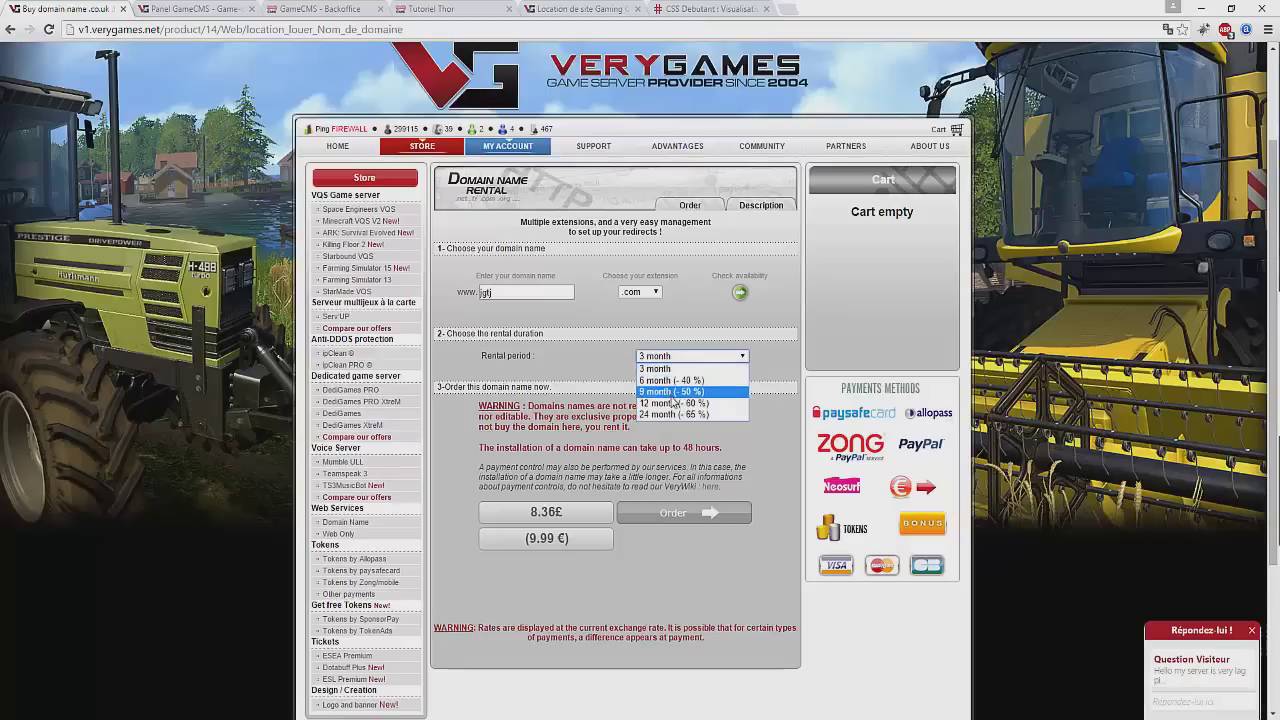
pyautogui.click(665, 368)
pyautogui.click(665, 358)
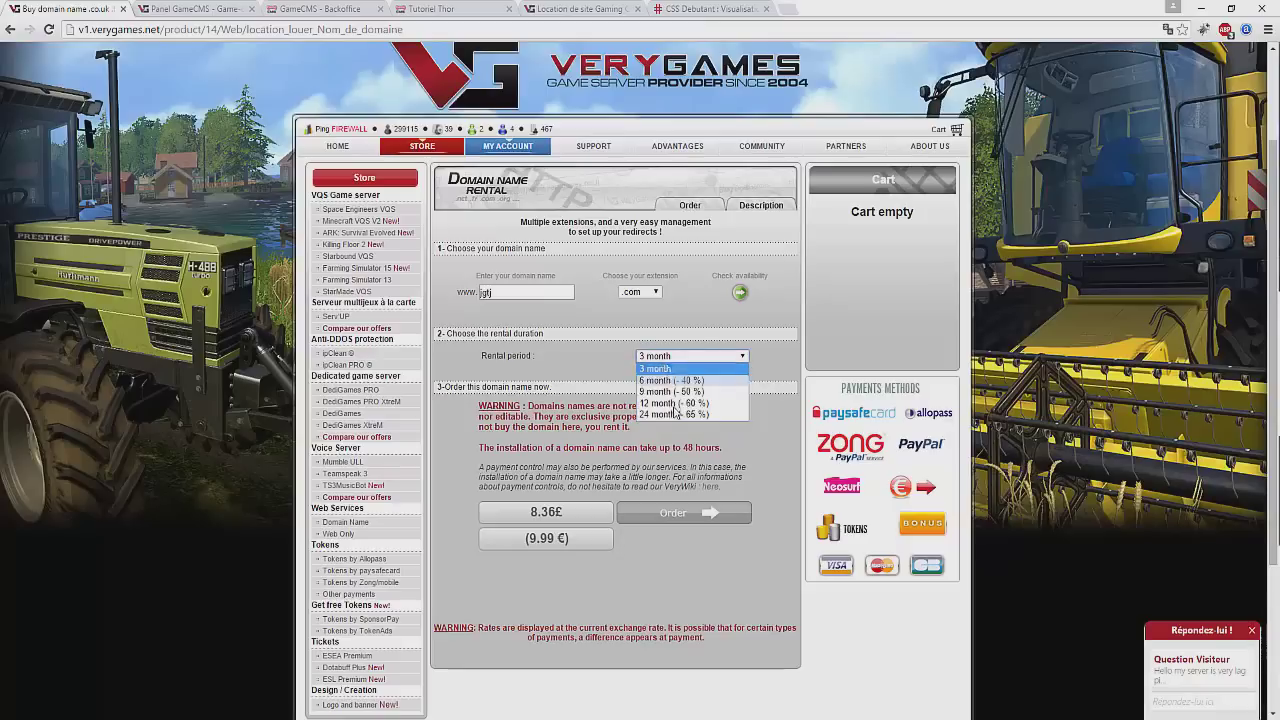
pyautogui.click(674, 404)
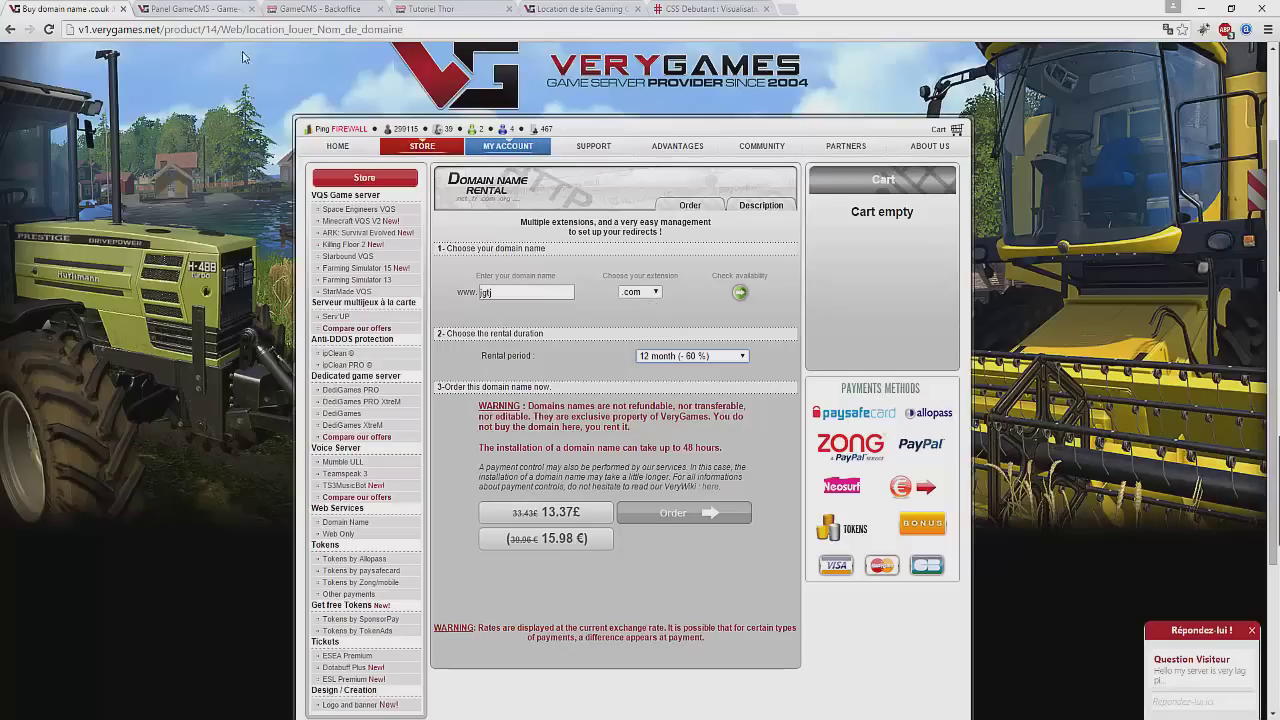
pyautogui.click(653, 358)
pyautogui.click(606, 367)
pyautogui.click(214, 8)
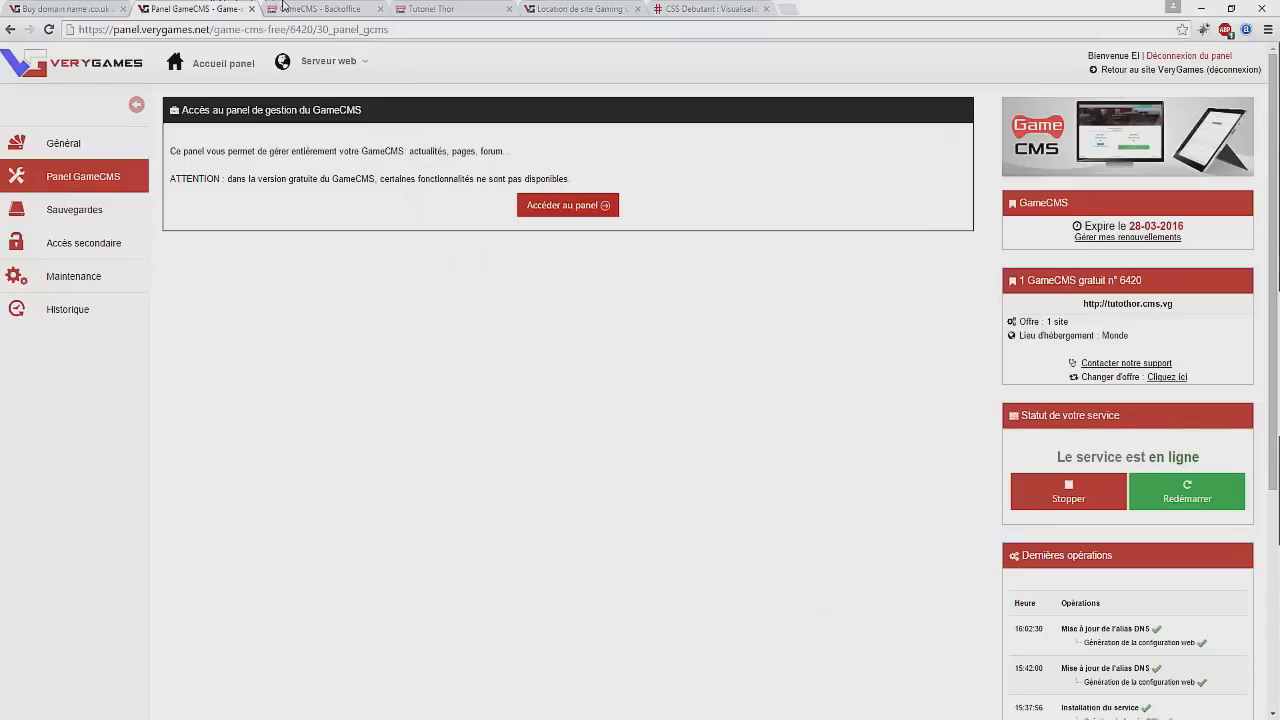
pyautogui.click(286, 8)
pyautogui.click(428, 8)
pyautogui.click(572, 8)
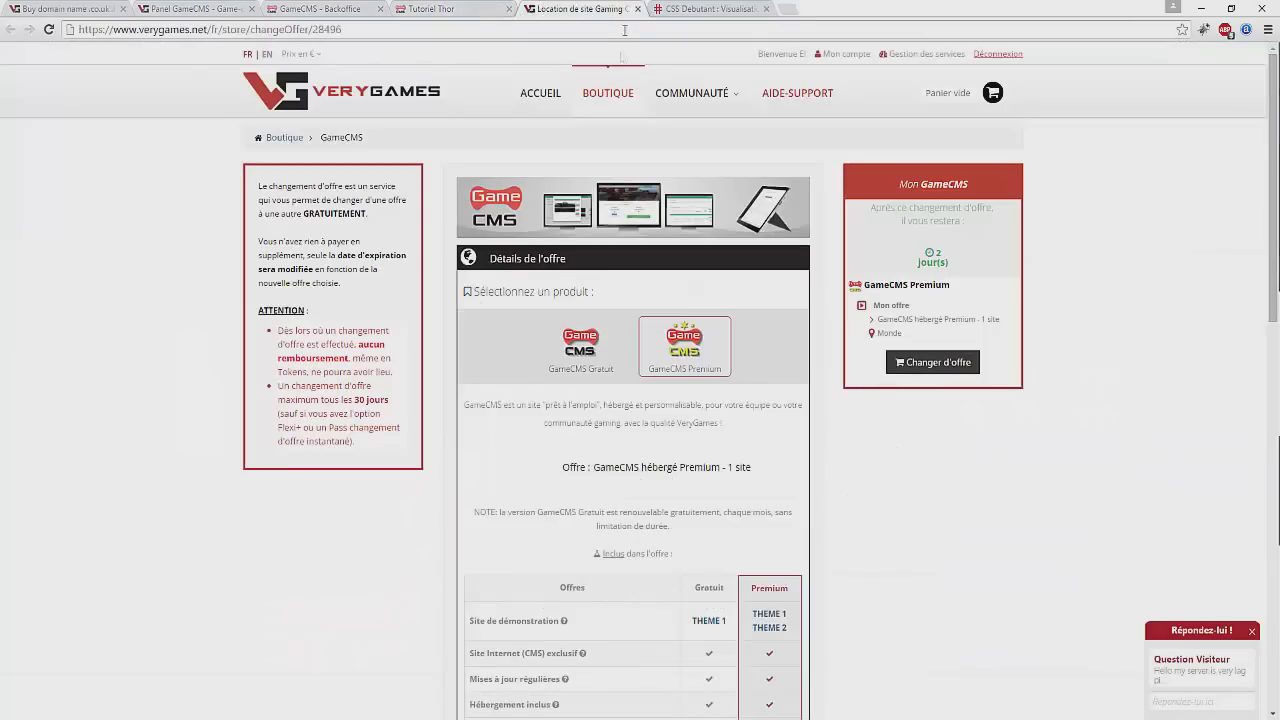
# - Review the add-on options of the GameCMS Premium offer and set the domain's rental period to 3 month
pyautogui.scroll(-10, 615, 425)
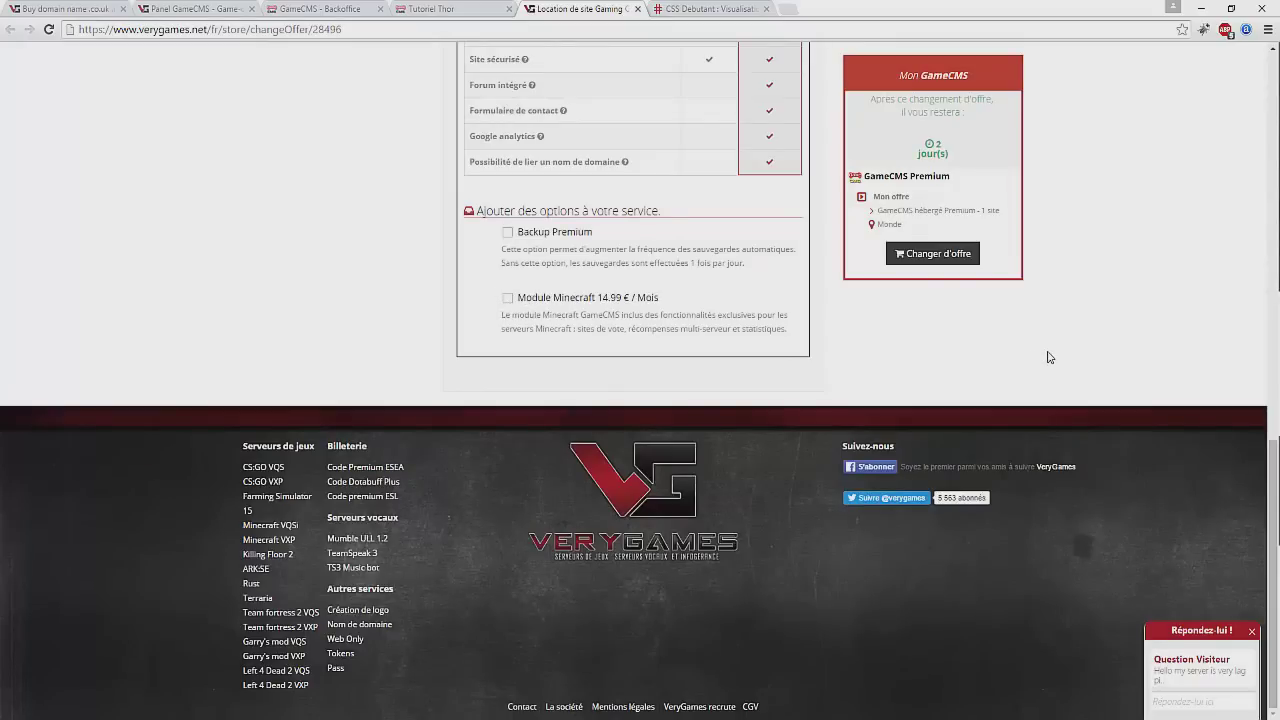
pyautogui.click(32, 7)
pyautogui.click(660, 360)
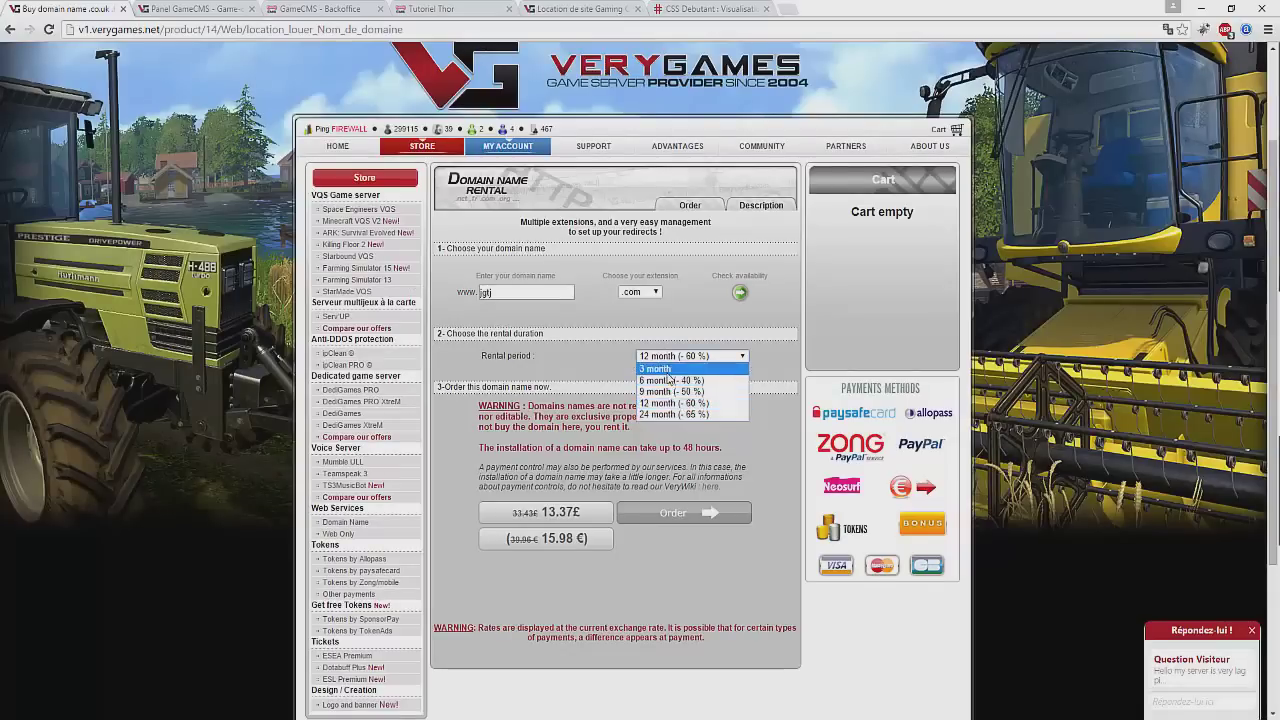
pyautogui.click(665, 400)
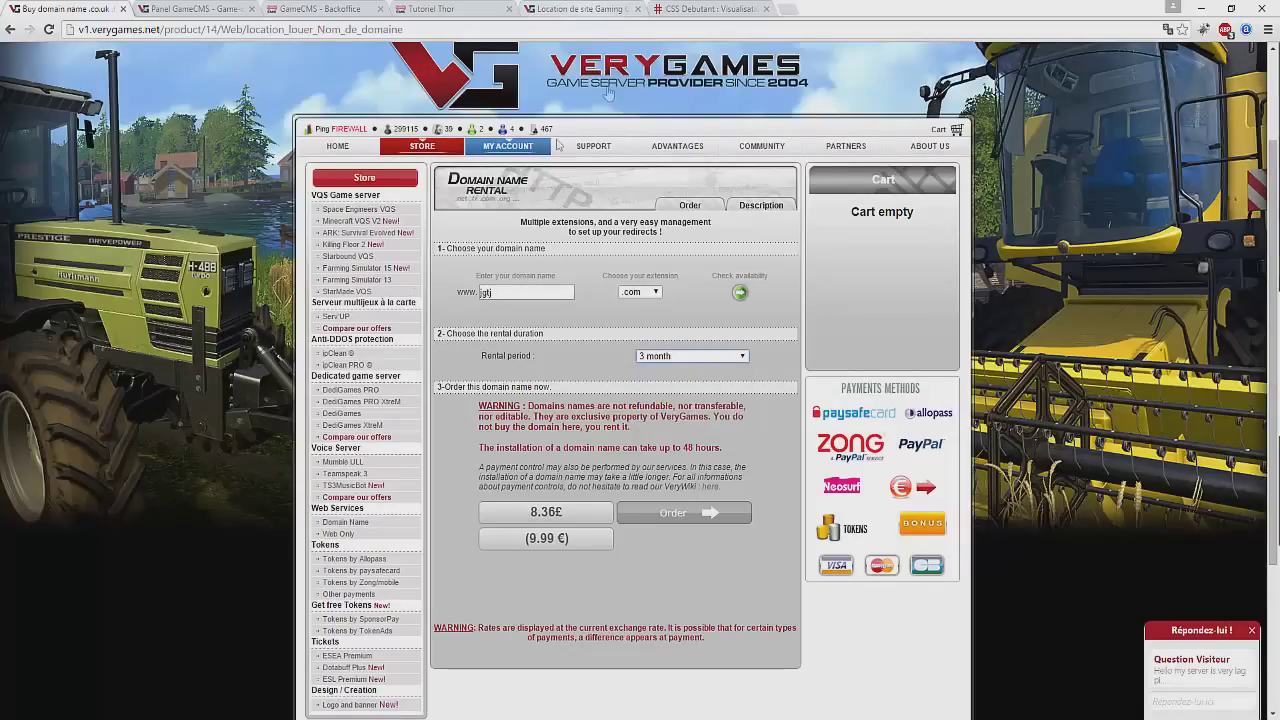
# - Compare the Premium offer's add-on options with the domain rental form and bring up the Gratuit and Premium feature table
pyautogui.click(628, 6)
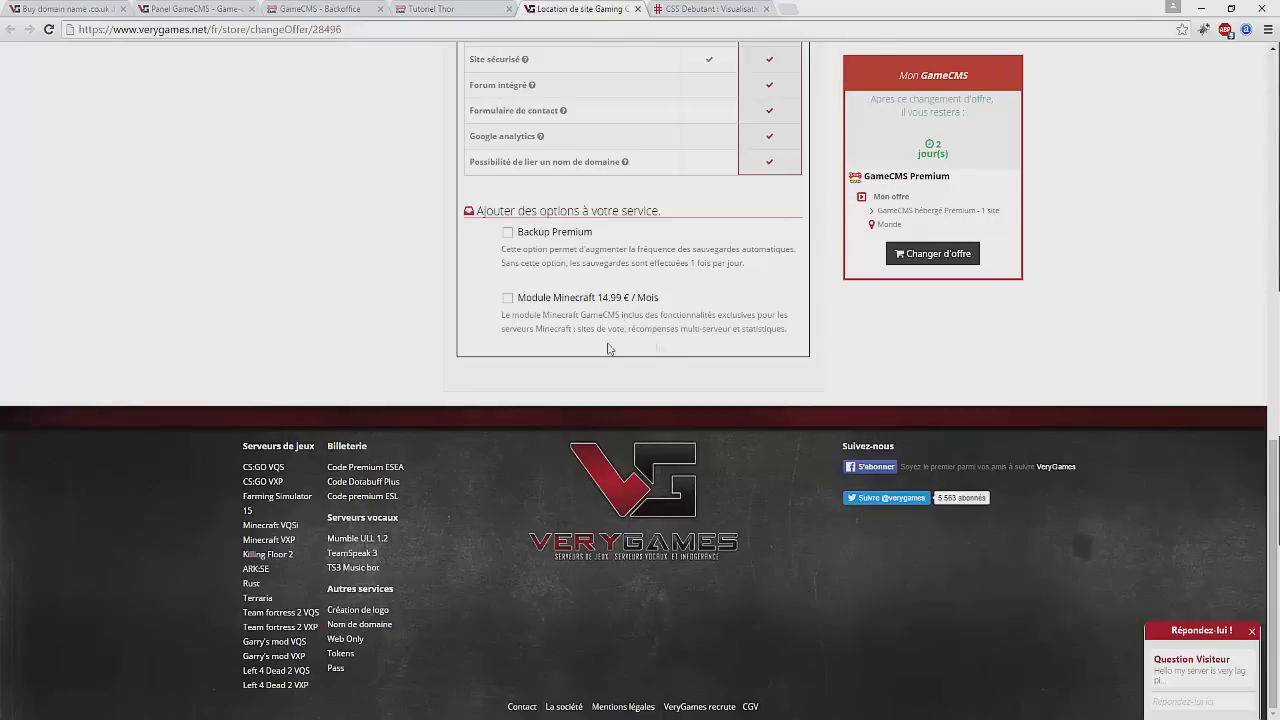
pyautogui.click(90, 7)
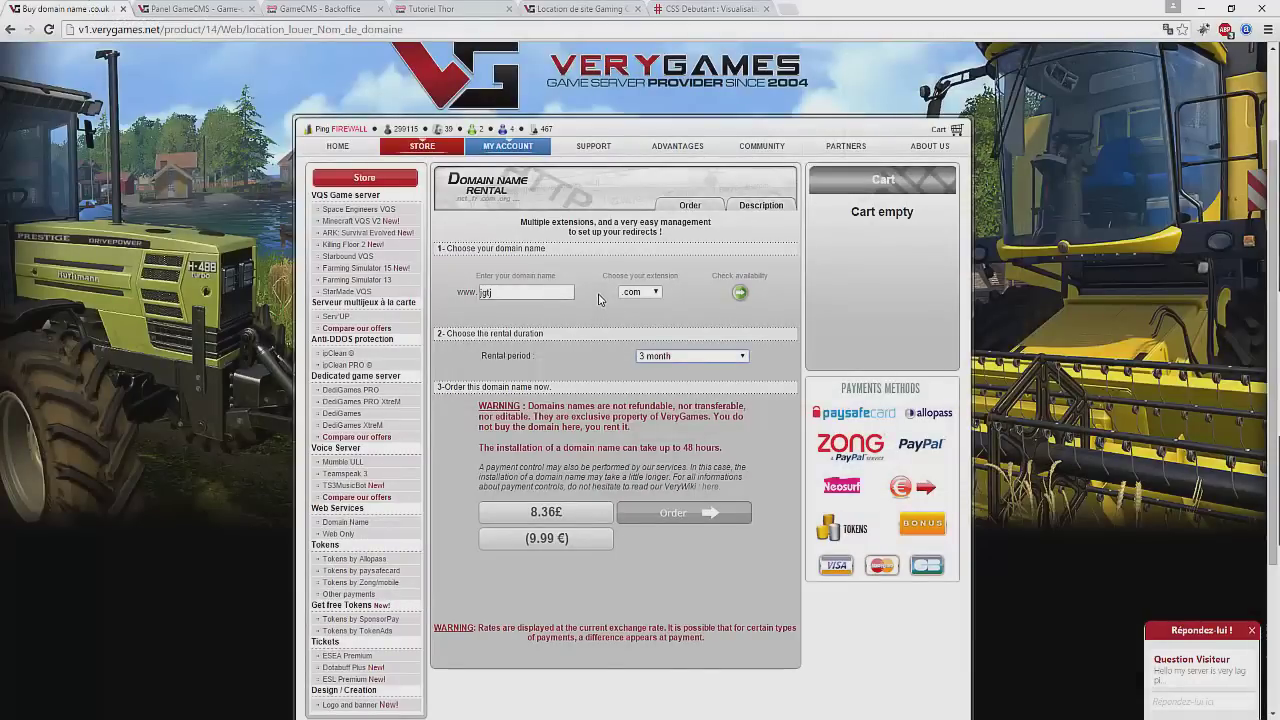
pyautogui.click(578, 8)
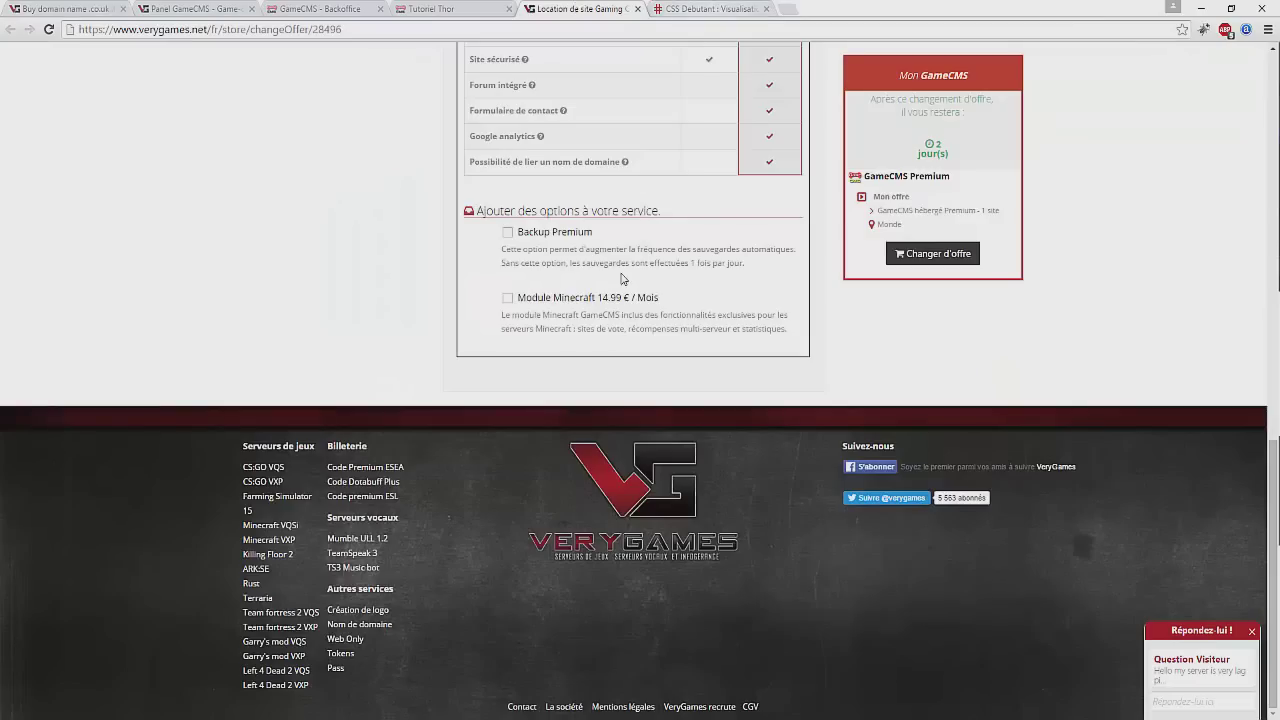
pyautogui.scroll(1, 625, 278)
pyautogui.scroll(6, 755, 340)
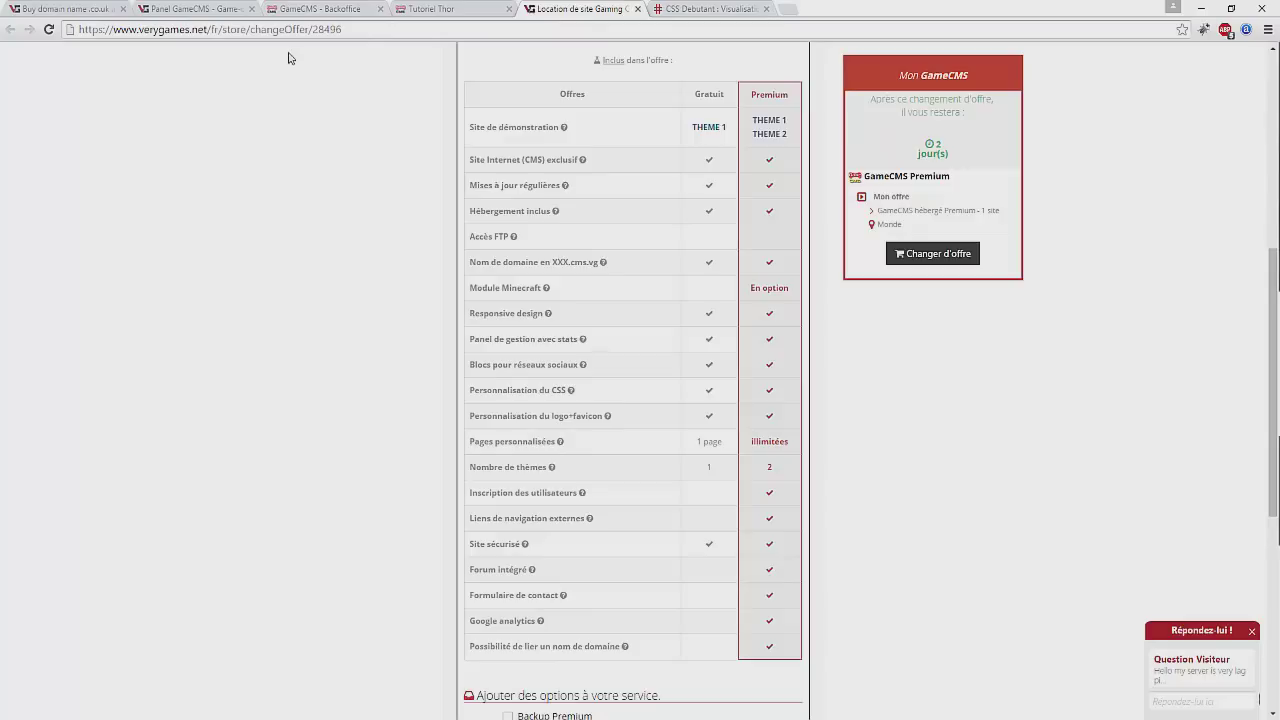
# - Look over the Tutoriel Thor site, the Premium feature table and the GameCMS backoffice dashboard, ending on the site
pyautogui.click(412, 8)
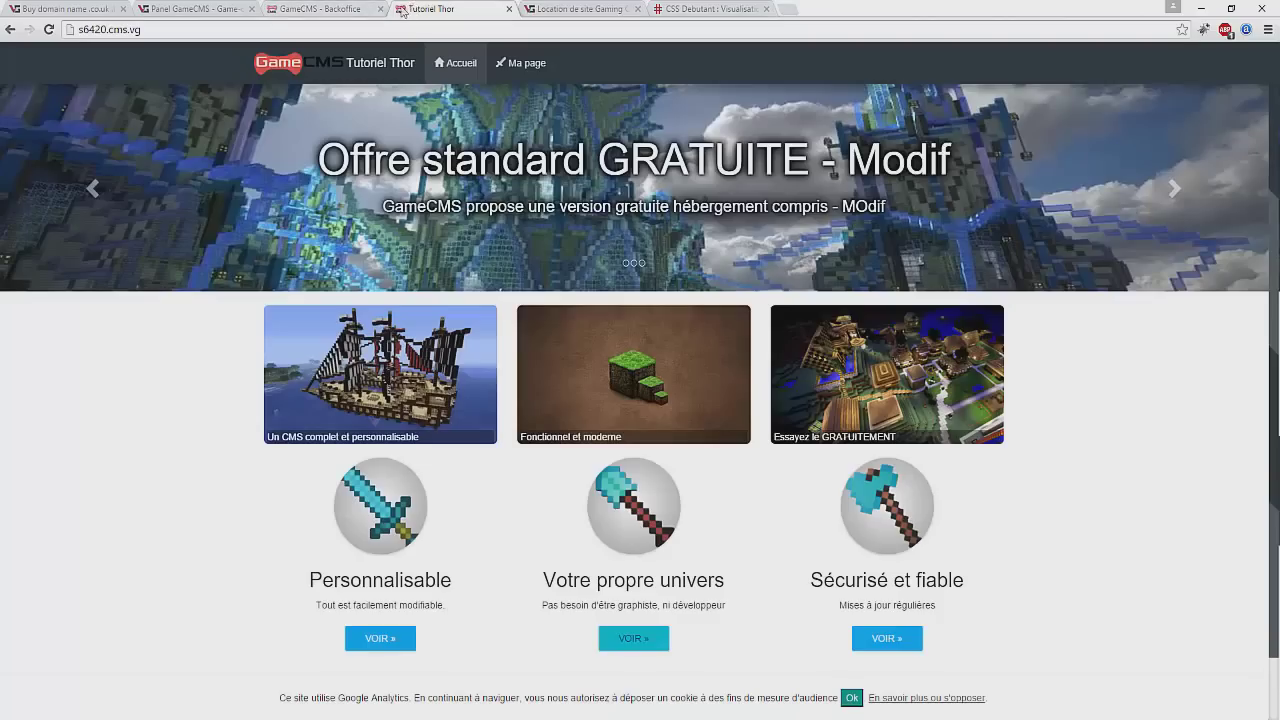
pyautogui.click(553, 8)
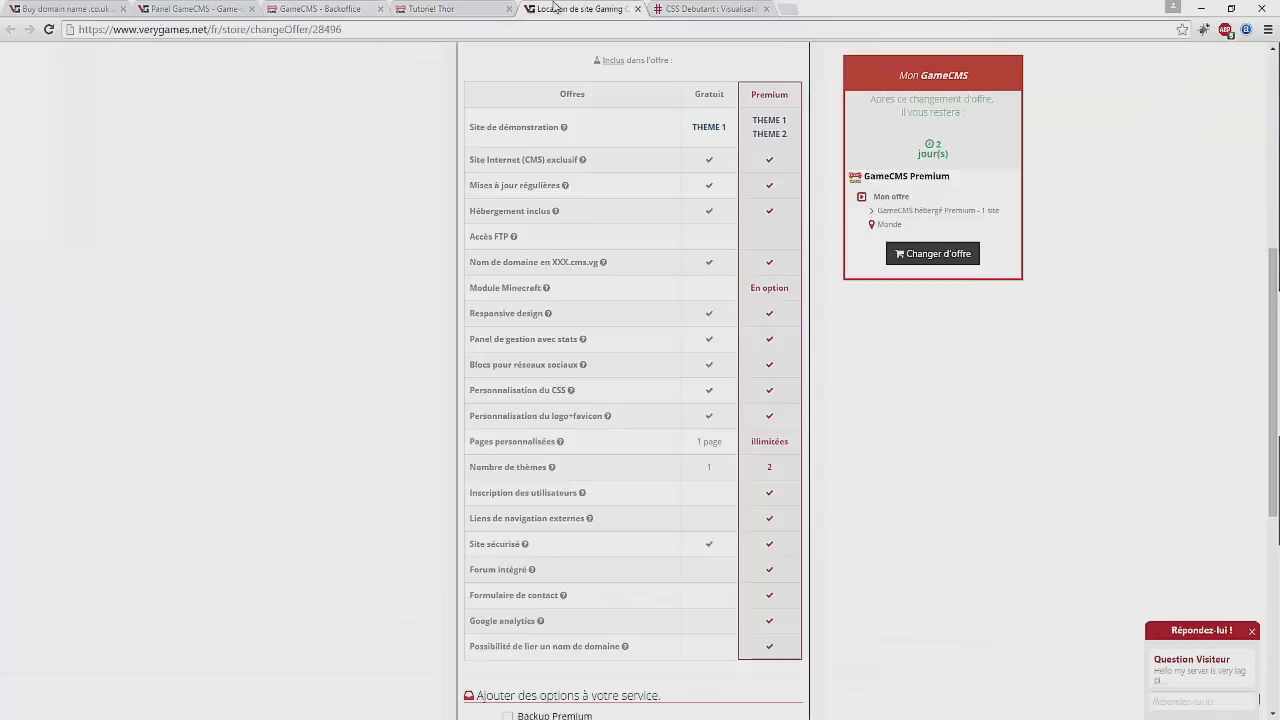
pyautogui.click(432, 8)
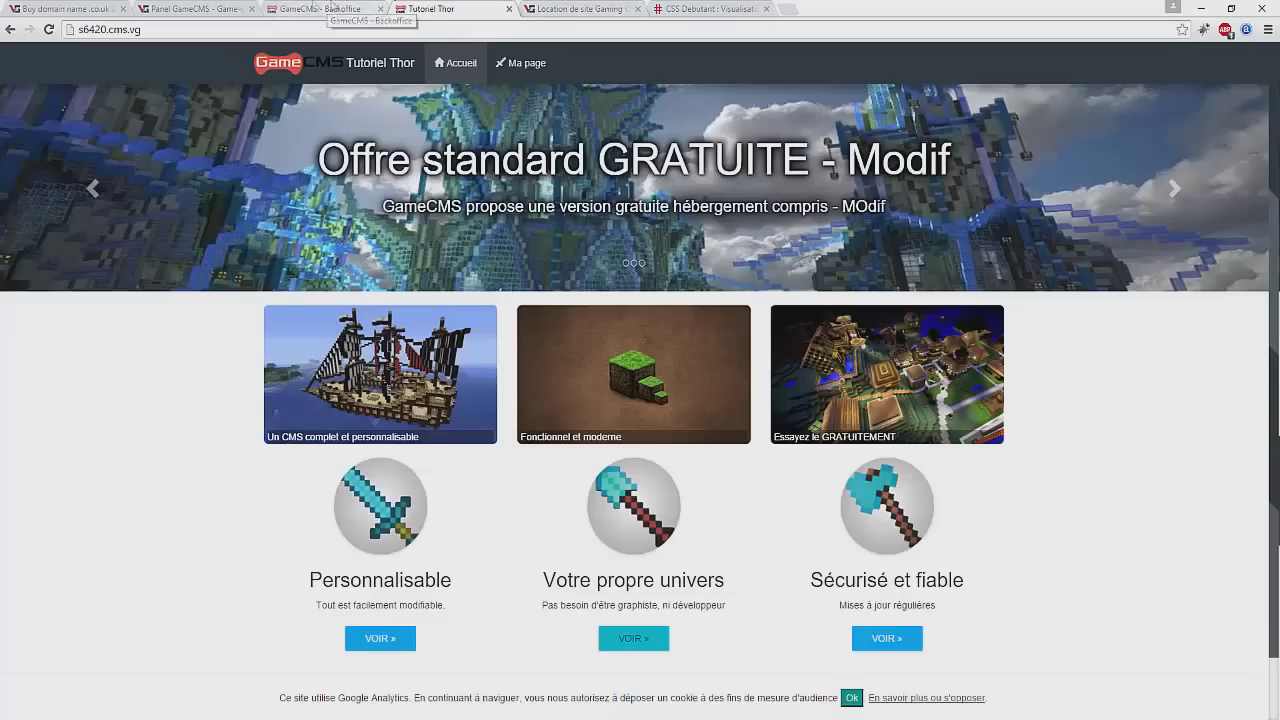
pyautogui.click(326, 12)
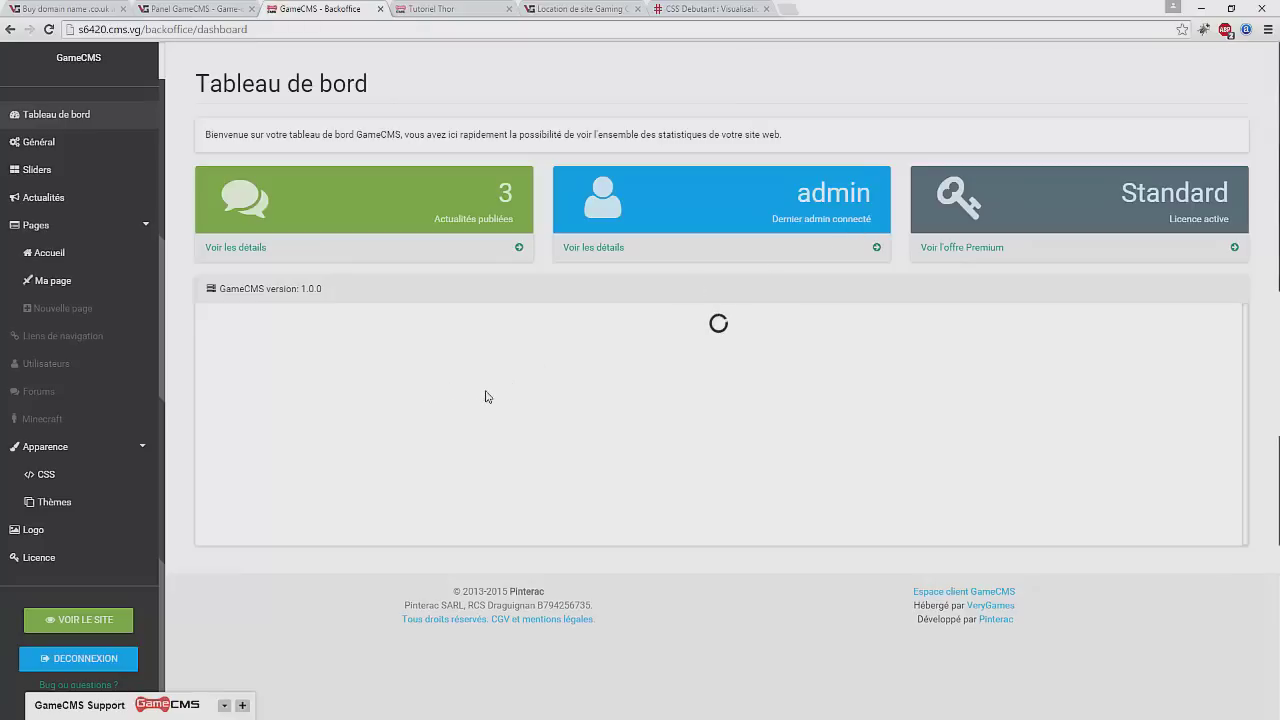
pyautogui.click(445, 12)
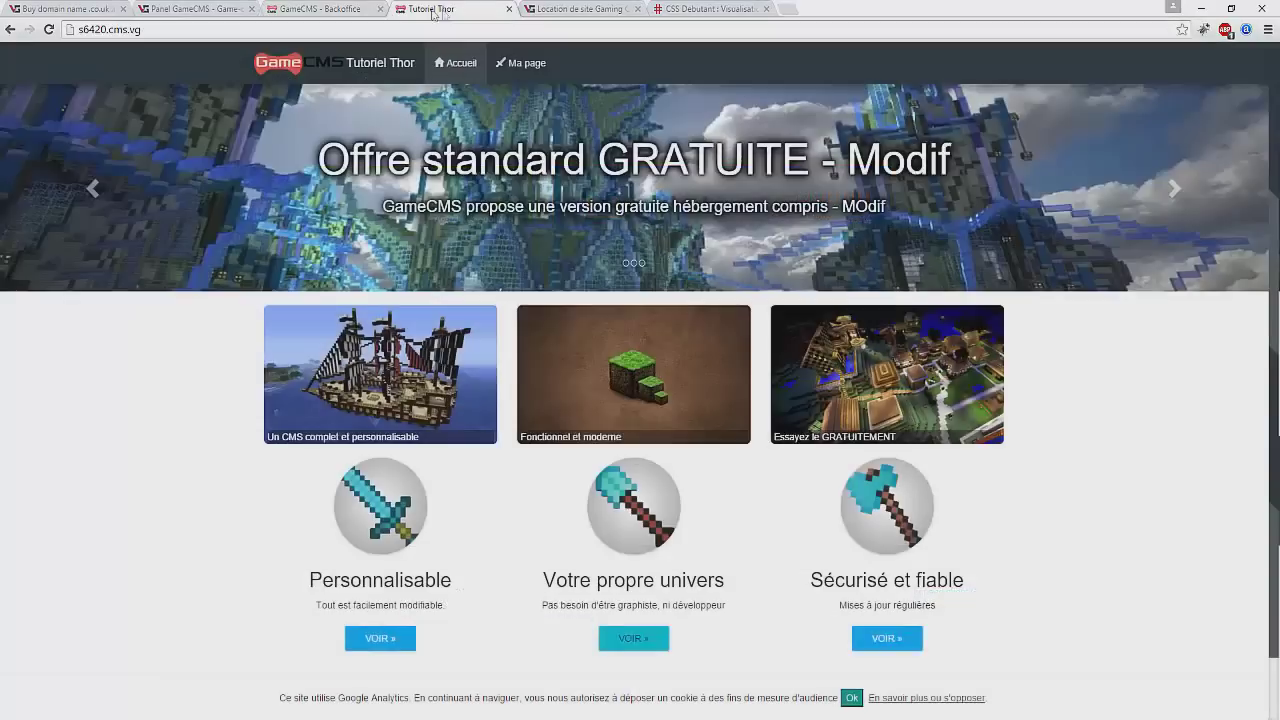
# - Revisit the GameCMS panel, the domain rental form and the Tutoriel Thor site, ending on the offer comparison table
pyautogui.click(195, 9)
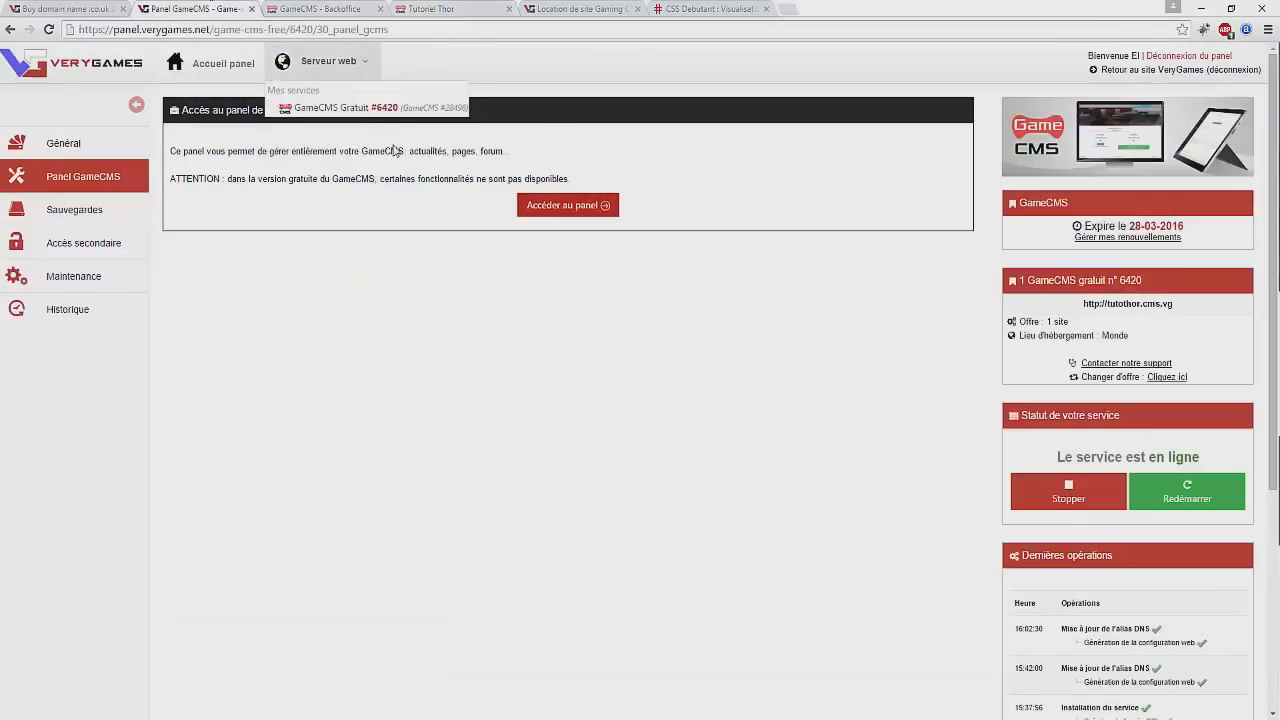
pyautogui.click(75, 8)
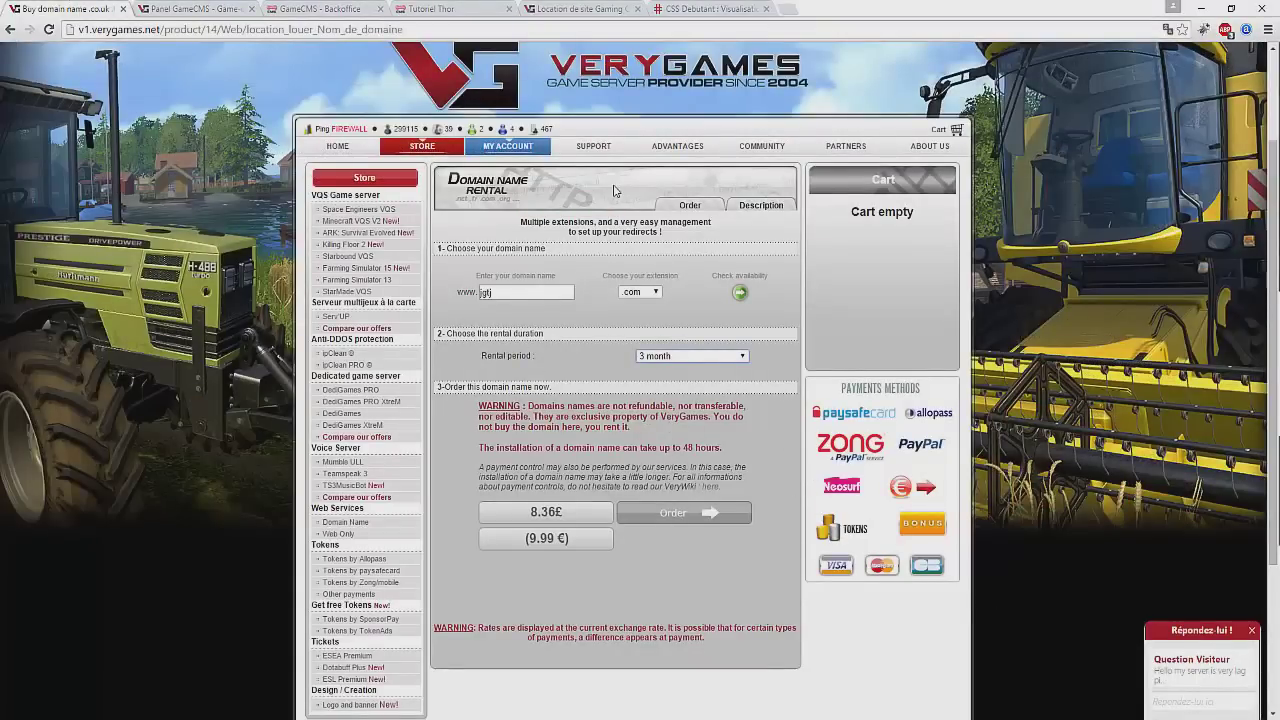
pyautogui.click(583, 8)
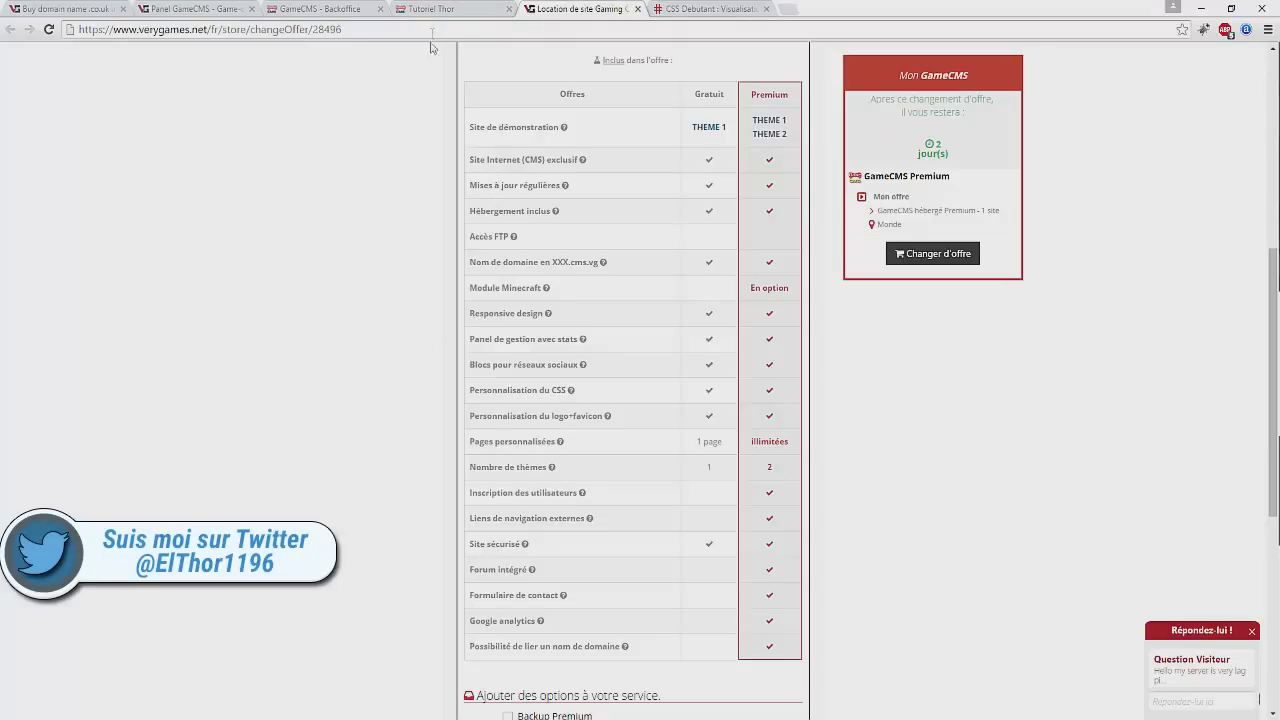
pyautogui.click(436, 8)
pyautogui.click(549, 8)
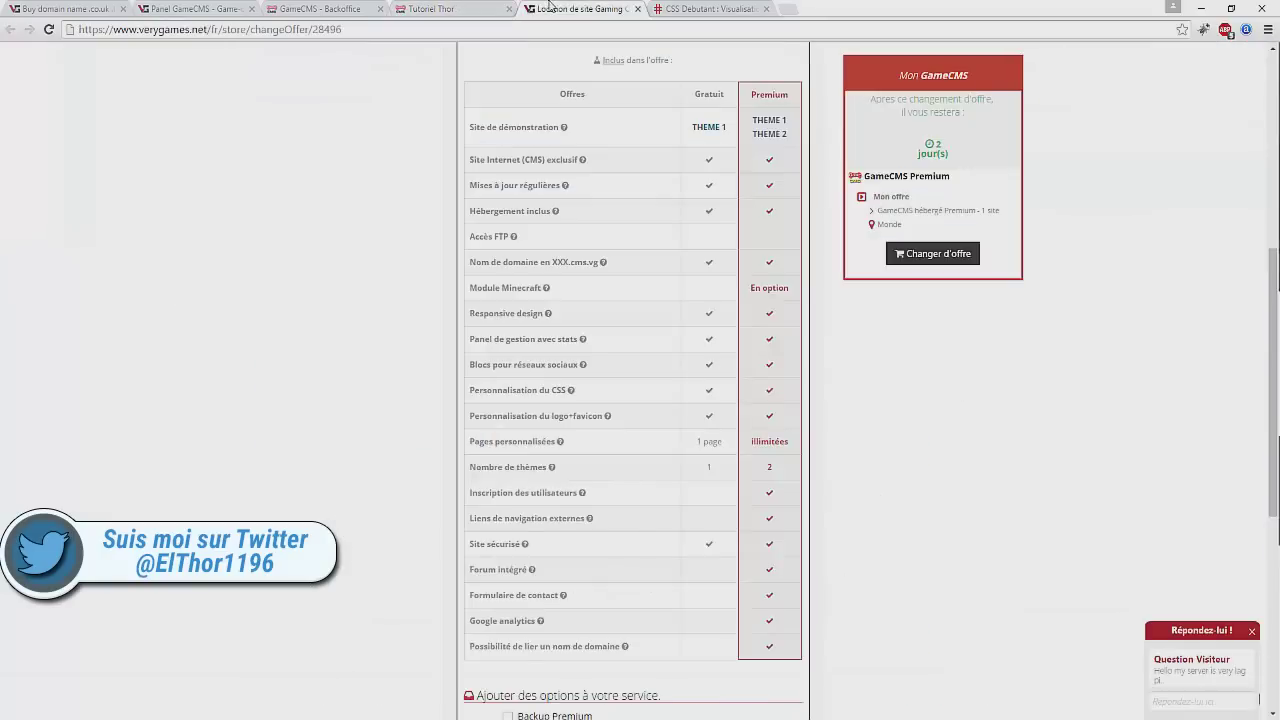